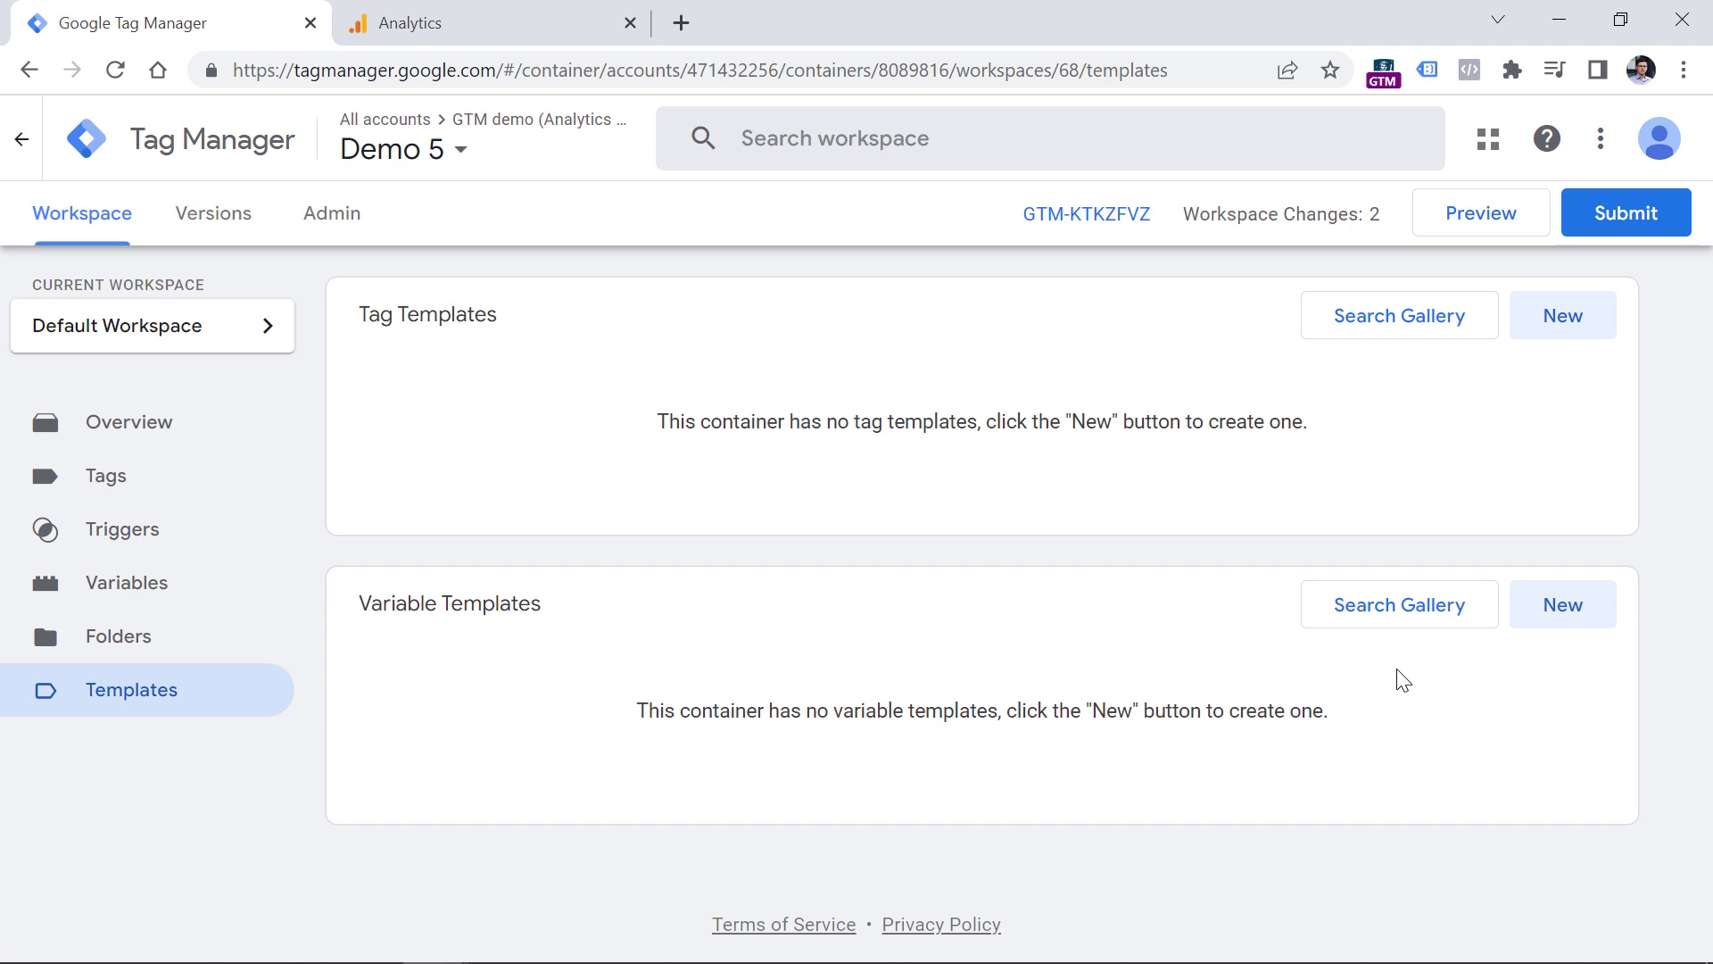
Step: Open the community gallery for variable templates, browse its list and search it for "trim query"
click(1402, 615)
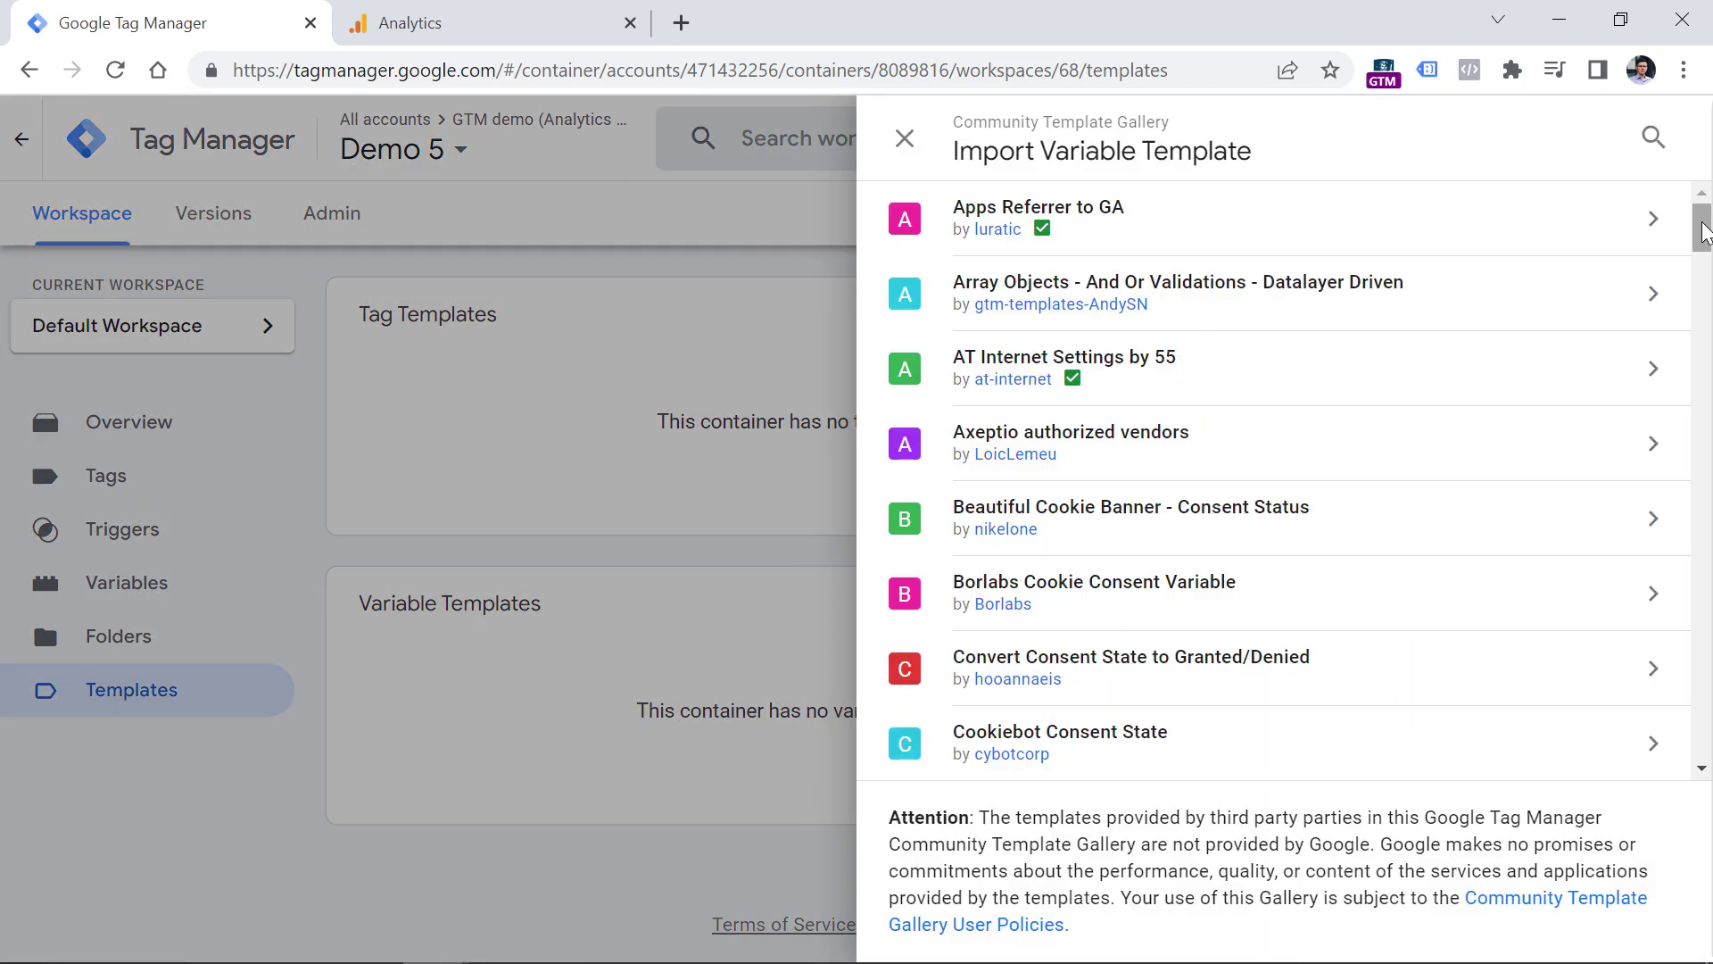
drag(1700, 234, 1698, 733)
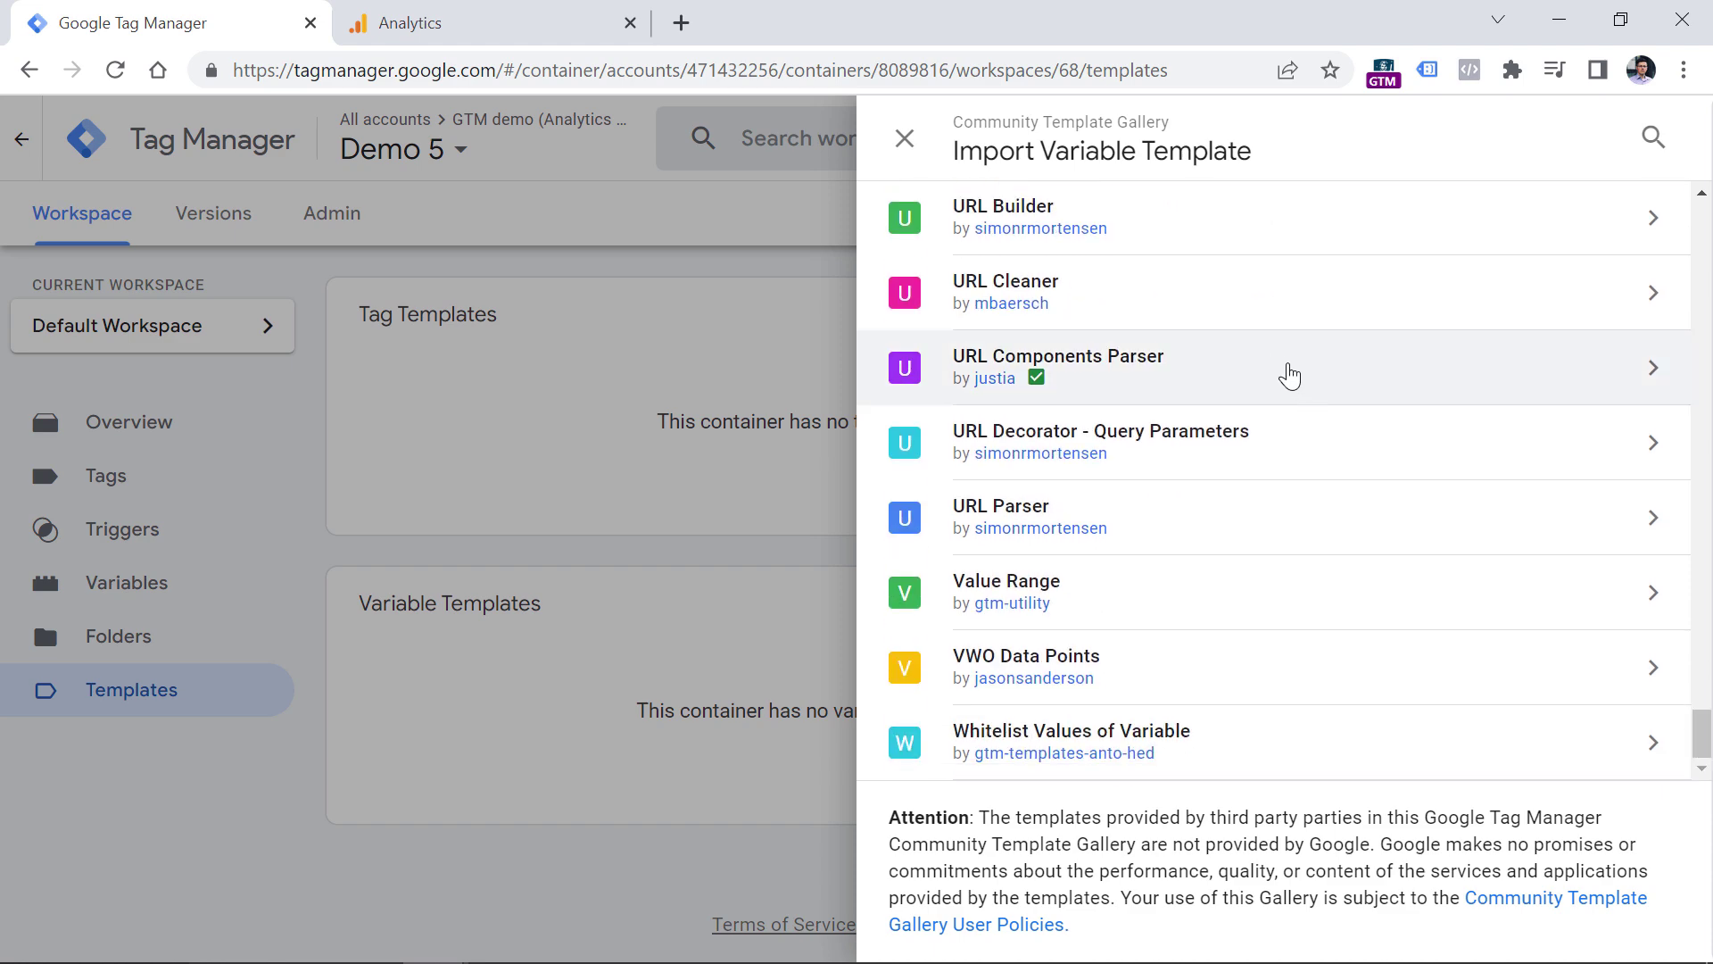
scroll(1285, 382, up, 20)
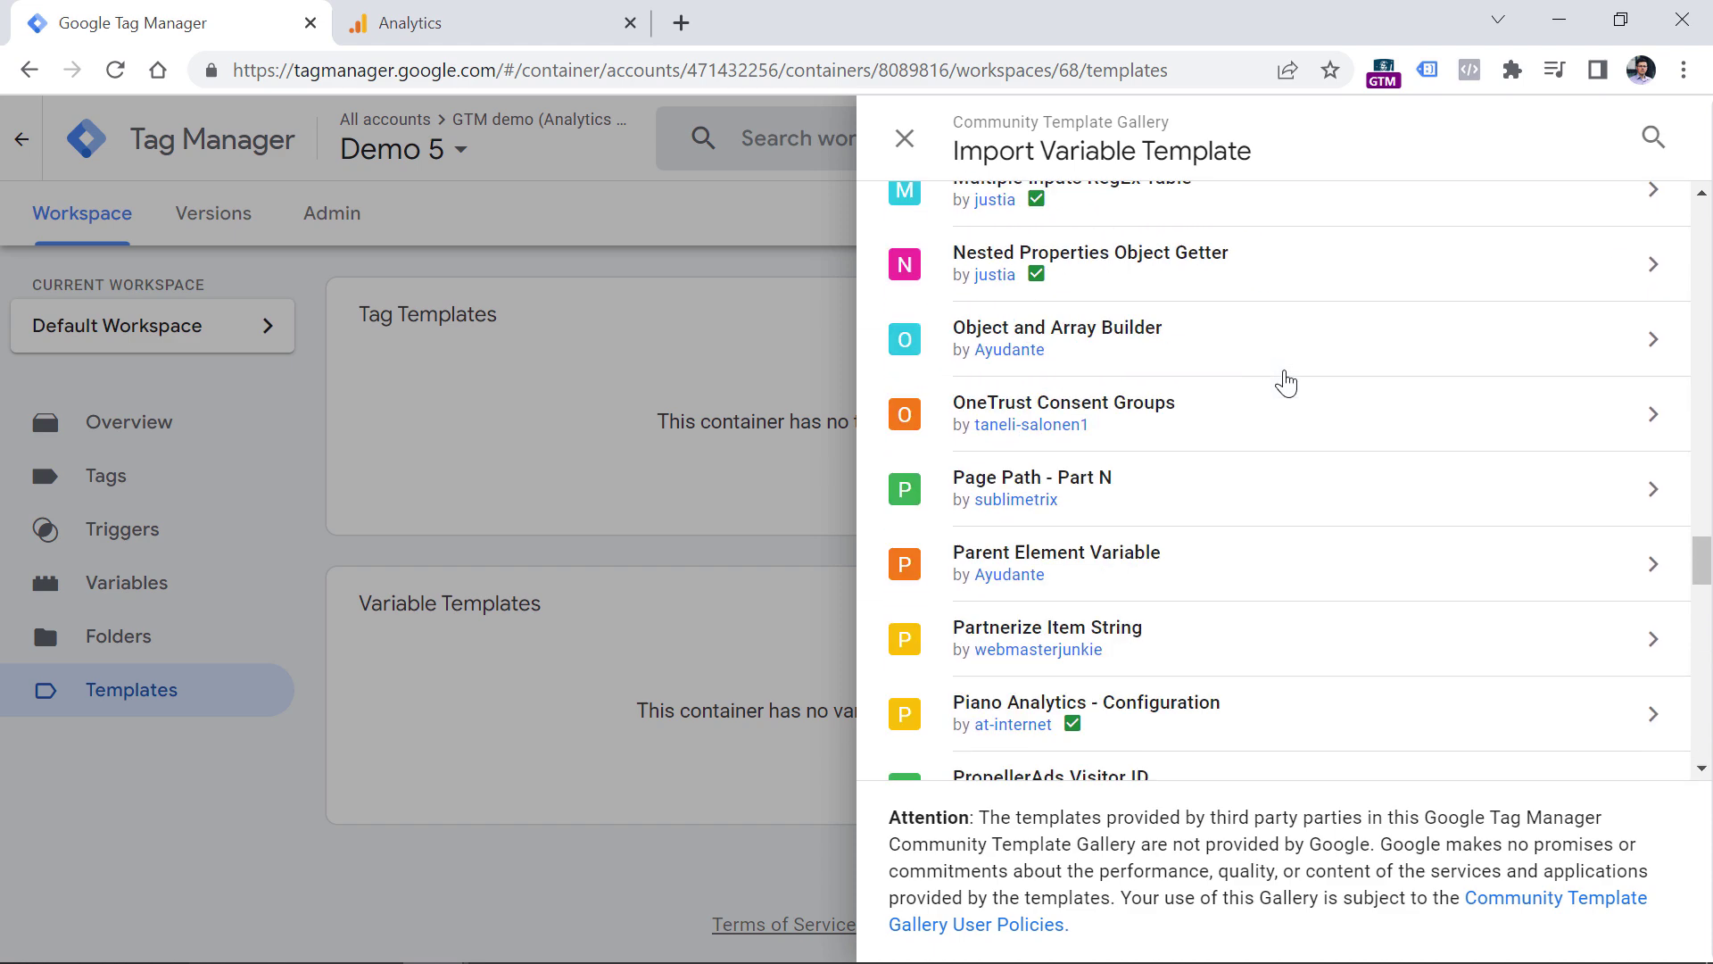
scroll(1292, 387, up, 20)
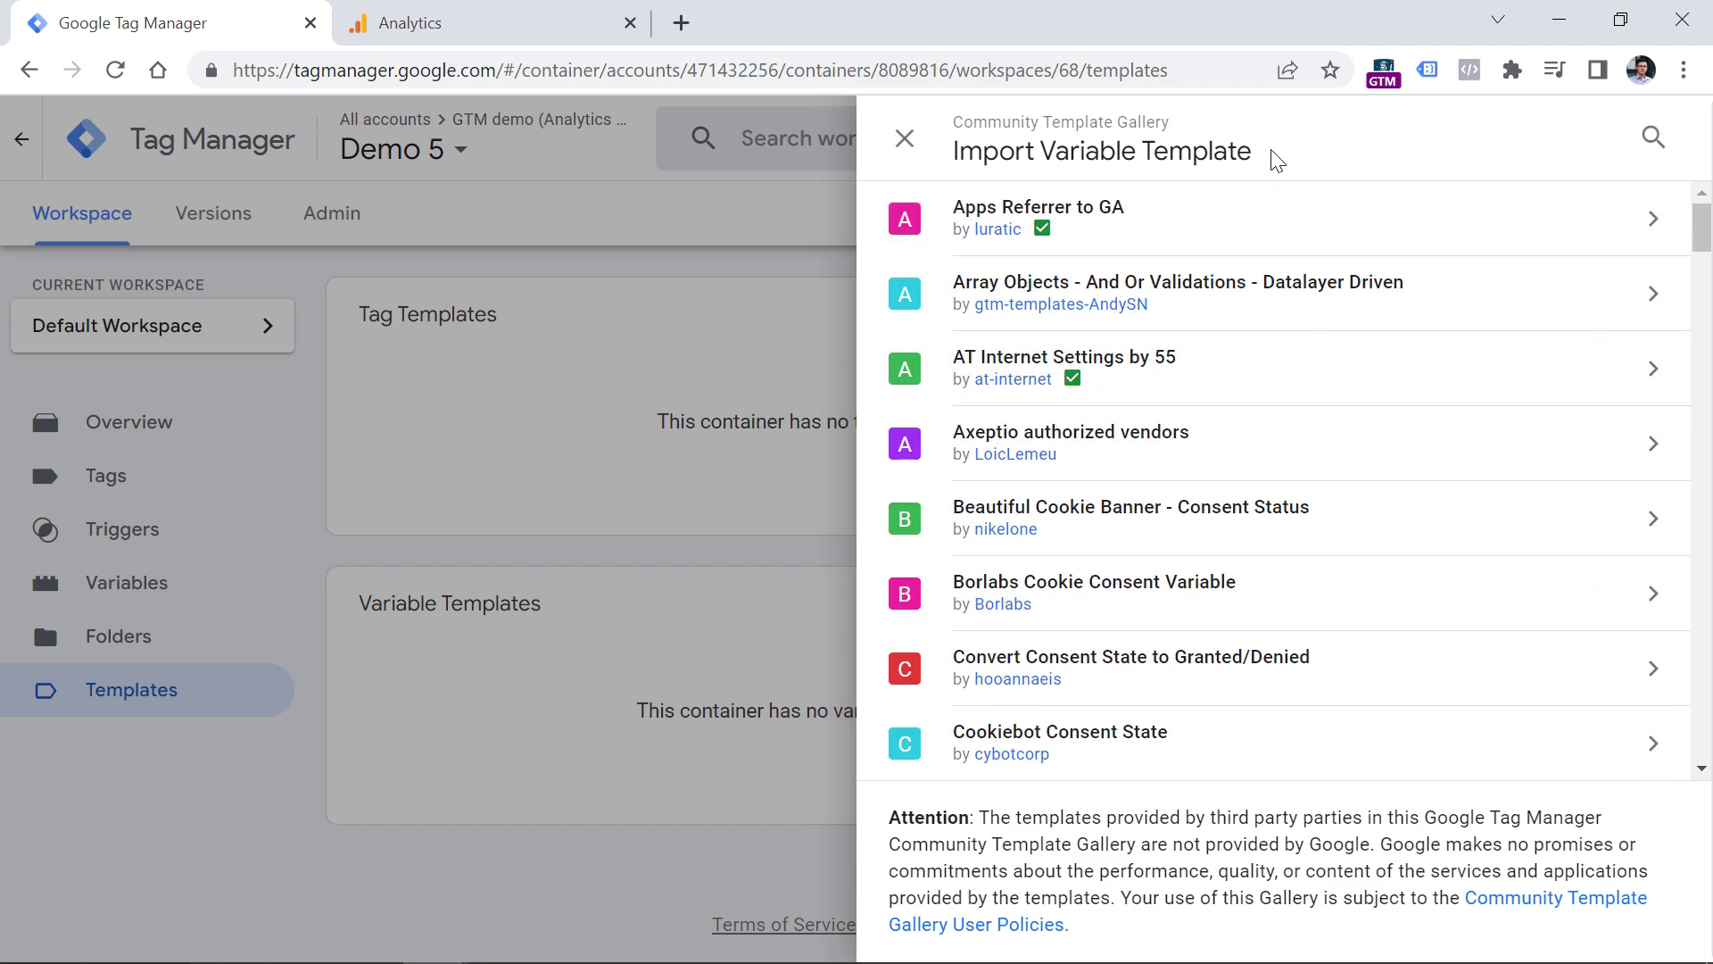
click(1653, 137)
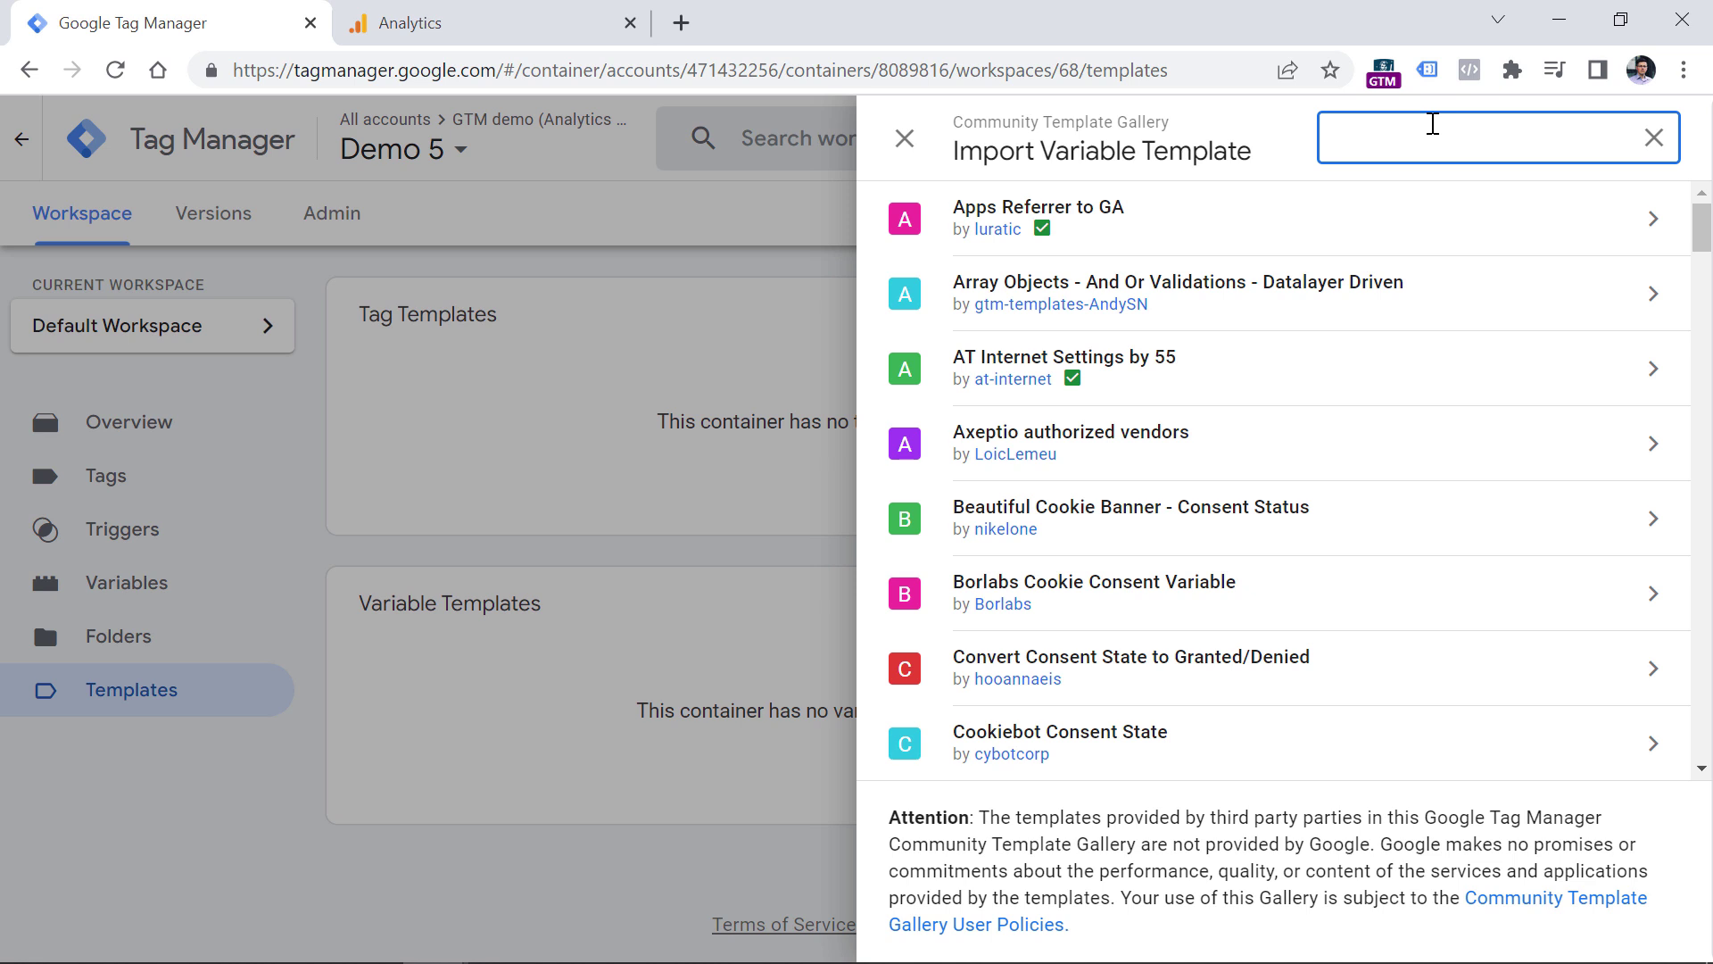
text(trim query)
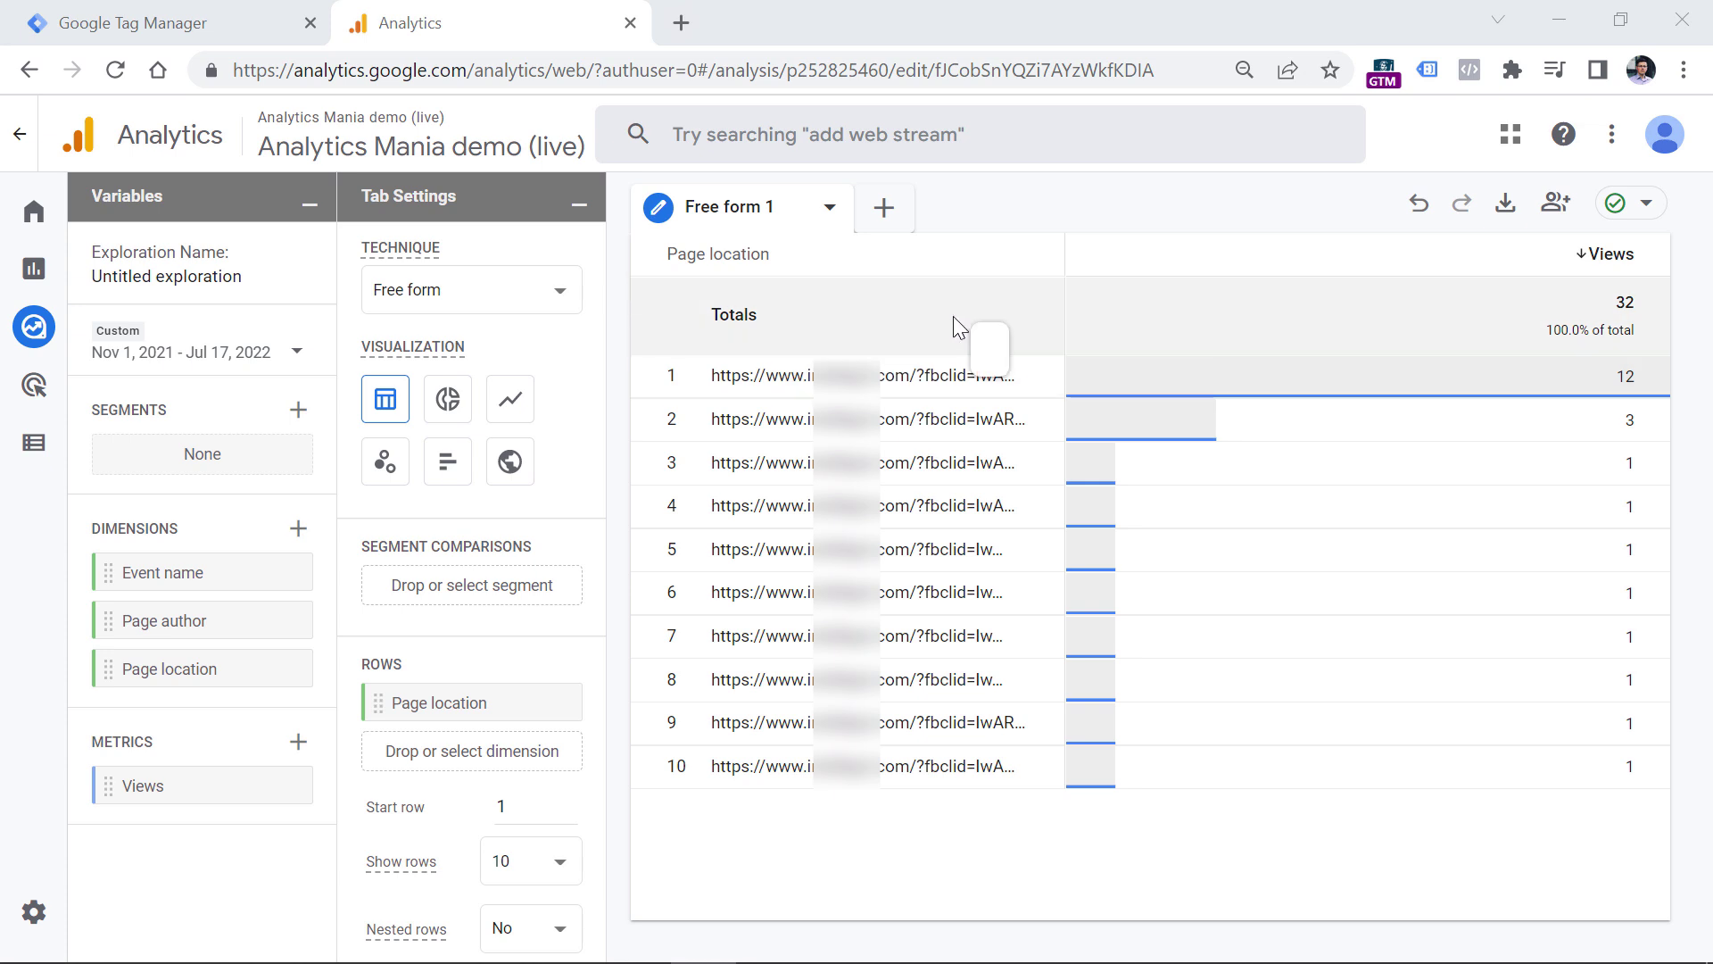
Step: Return to Tag Manager and add the Trim Query template by Ayudante to the workspace, accepting its permissions
click(143, 13)
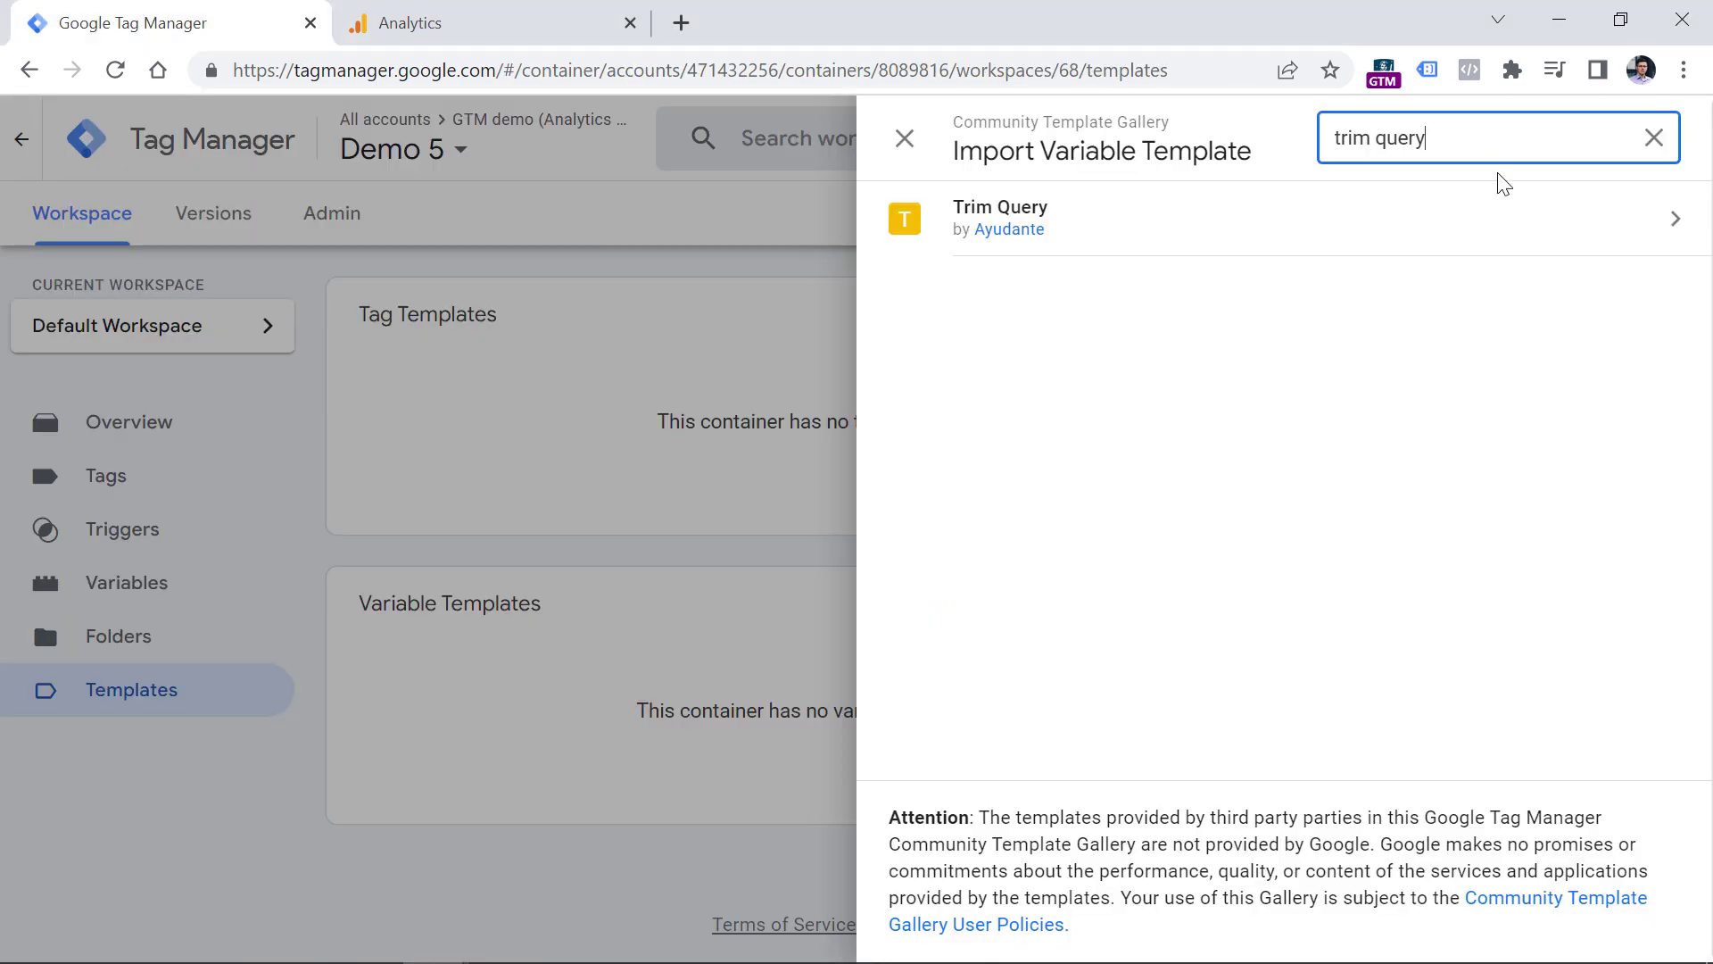
click(1093, 238)
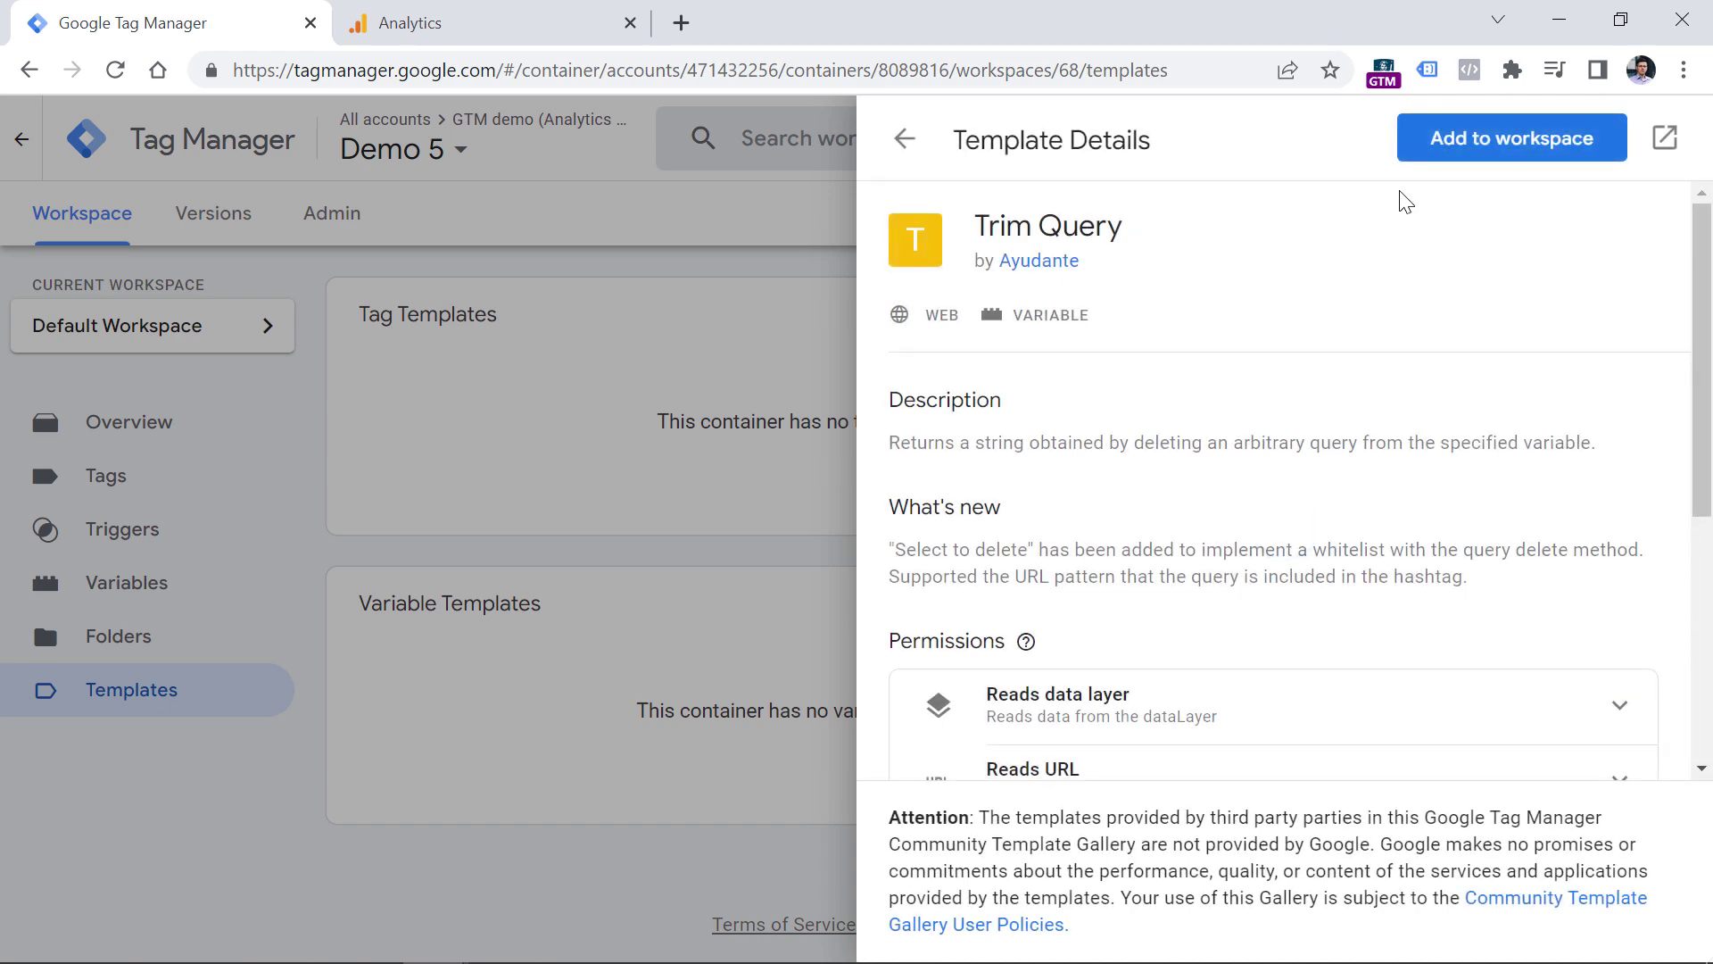
click(1521, 140)
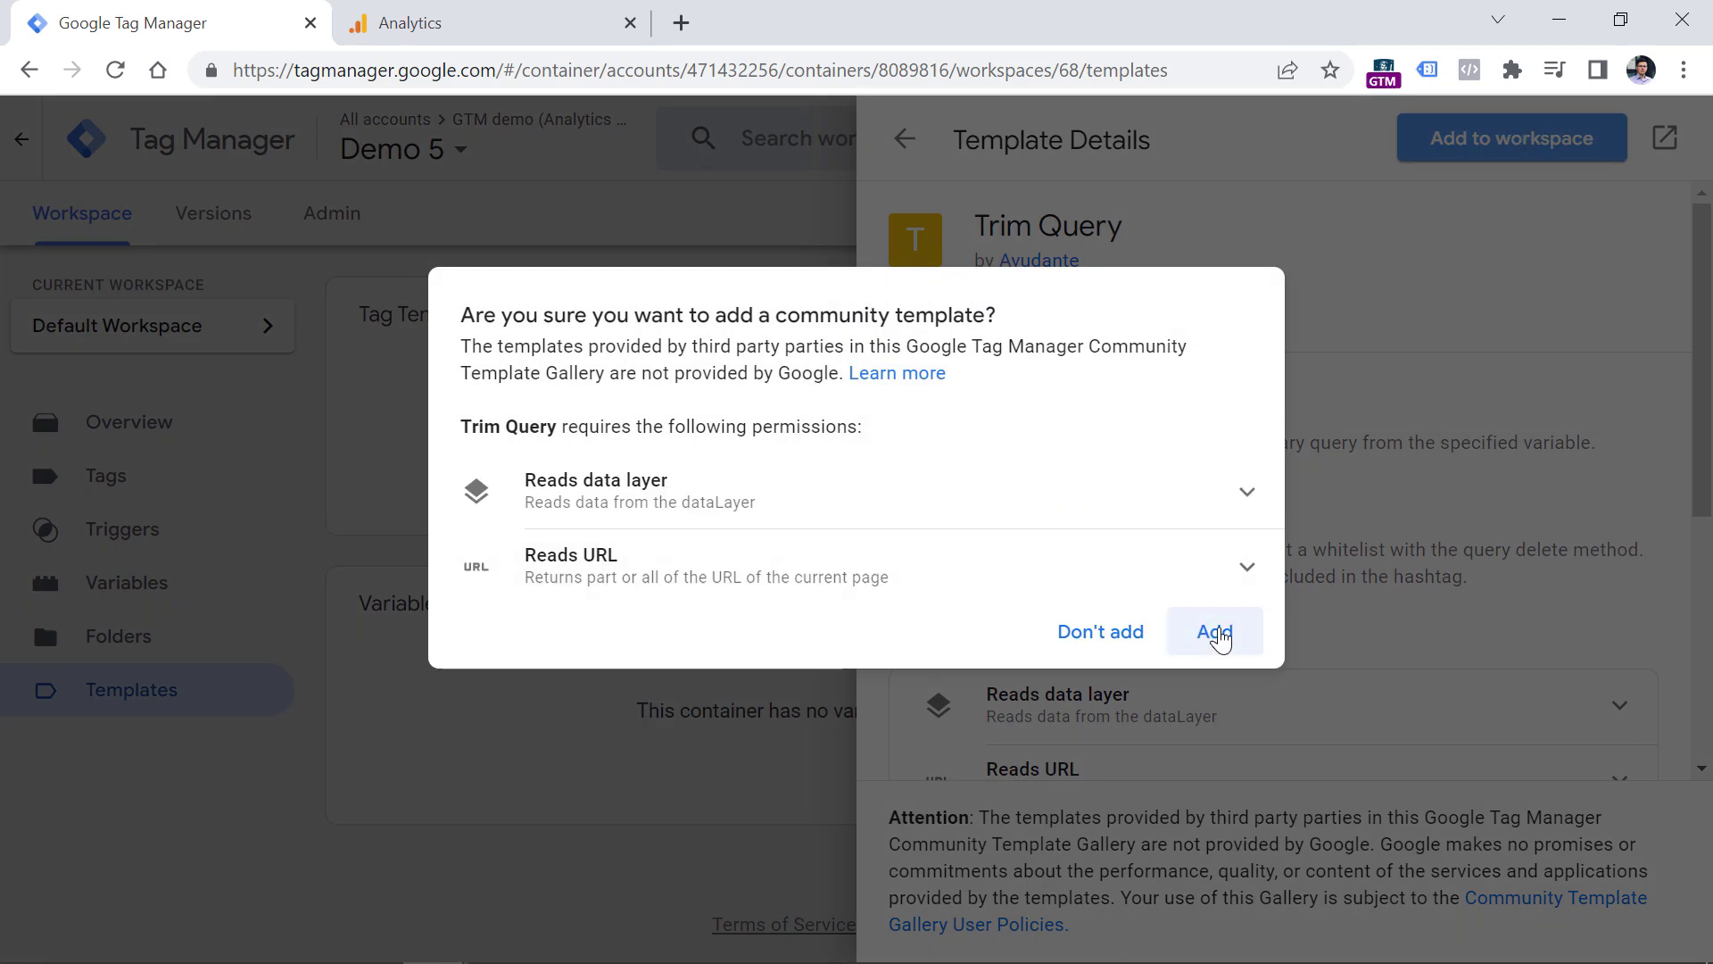
click(1215, 633)
Step: Create a user-defined variable of the Trim Query type with Page URL as its target URL
click(128, 598)
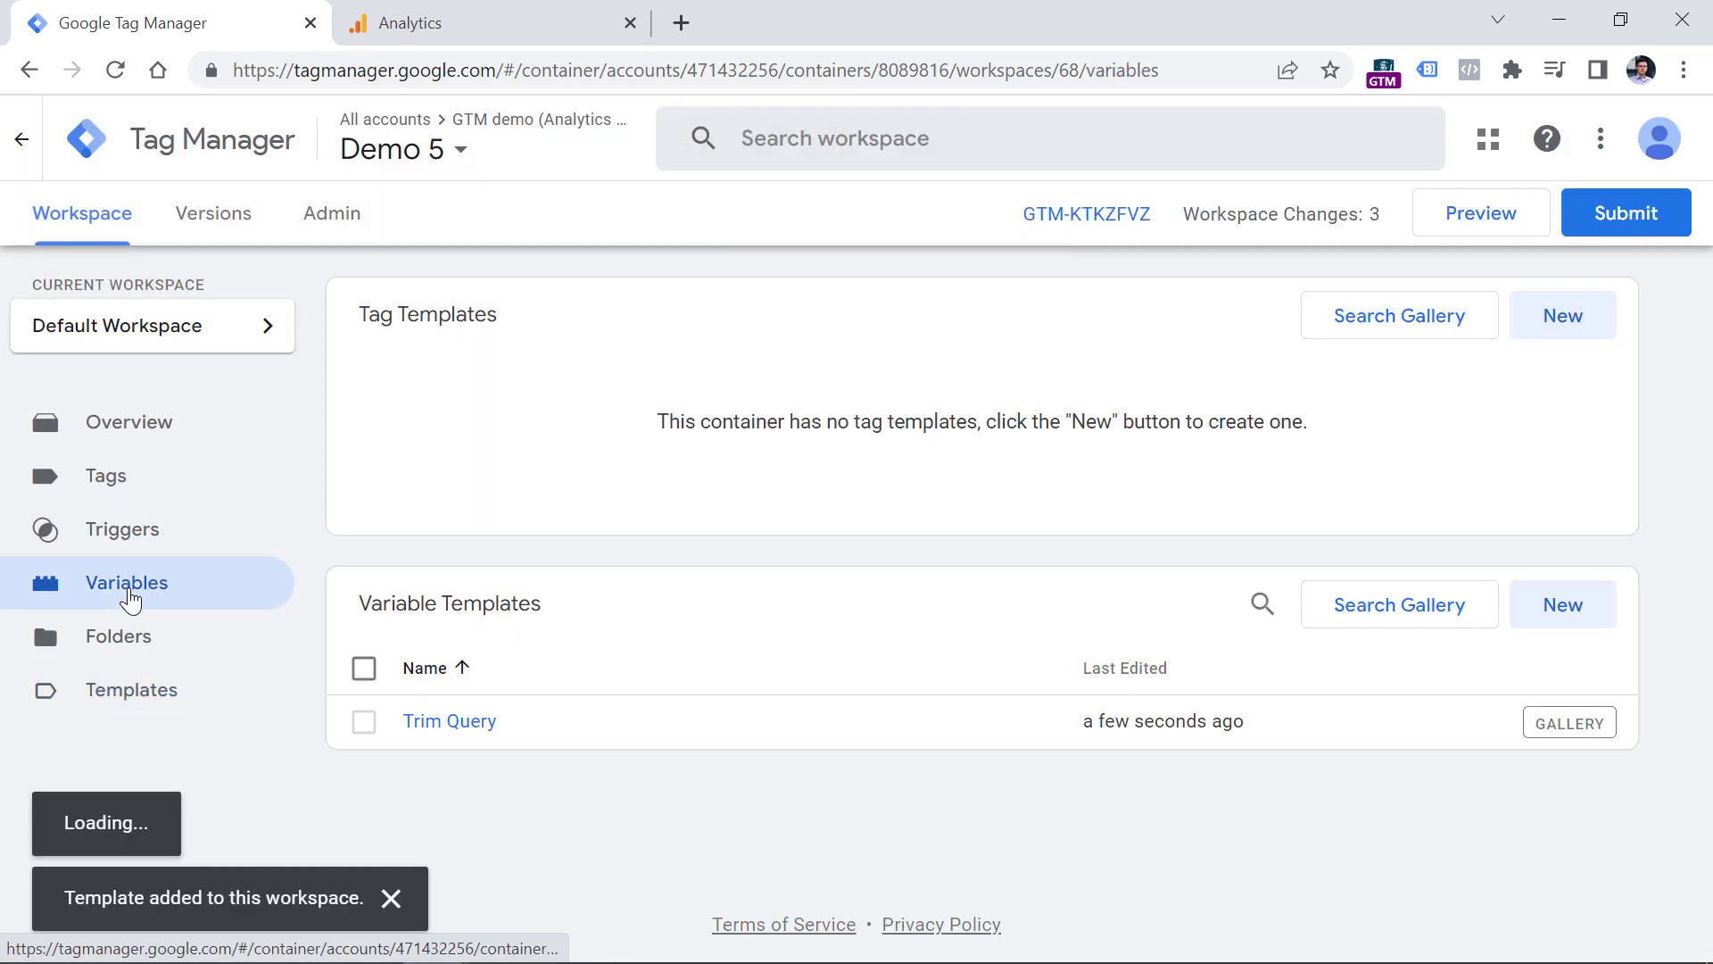
scroll(868, 428, down, 6)
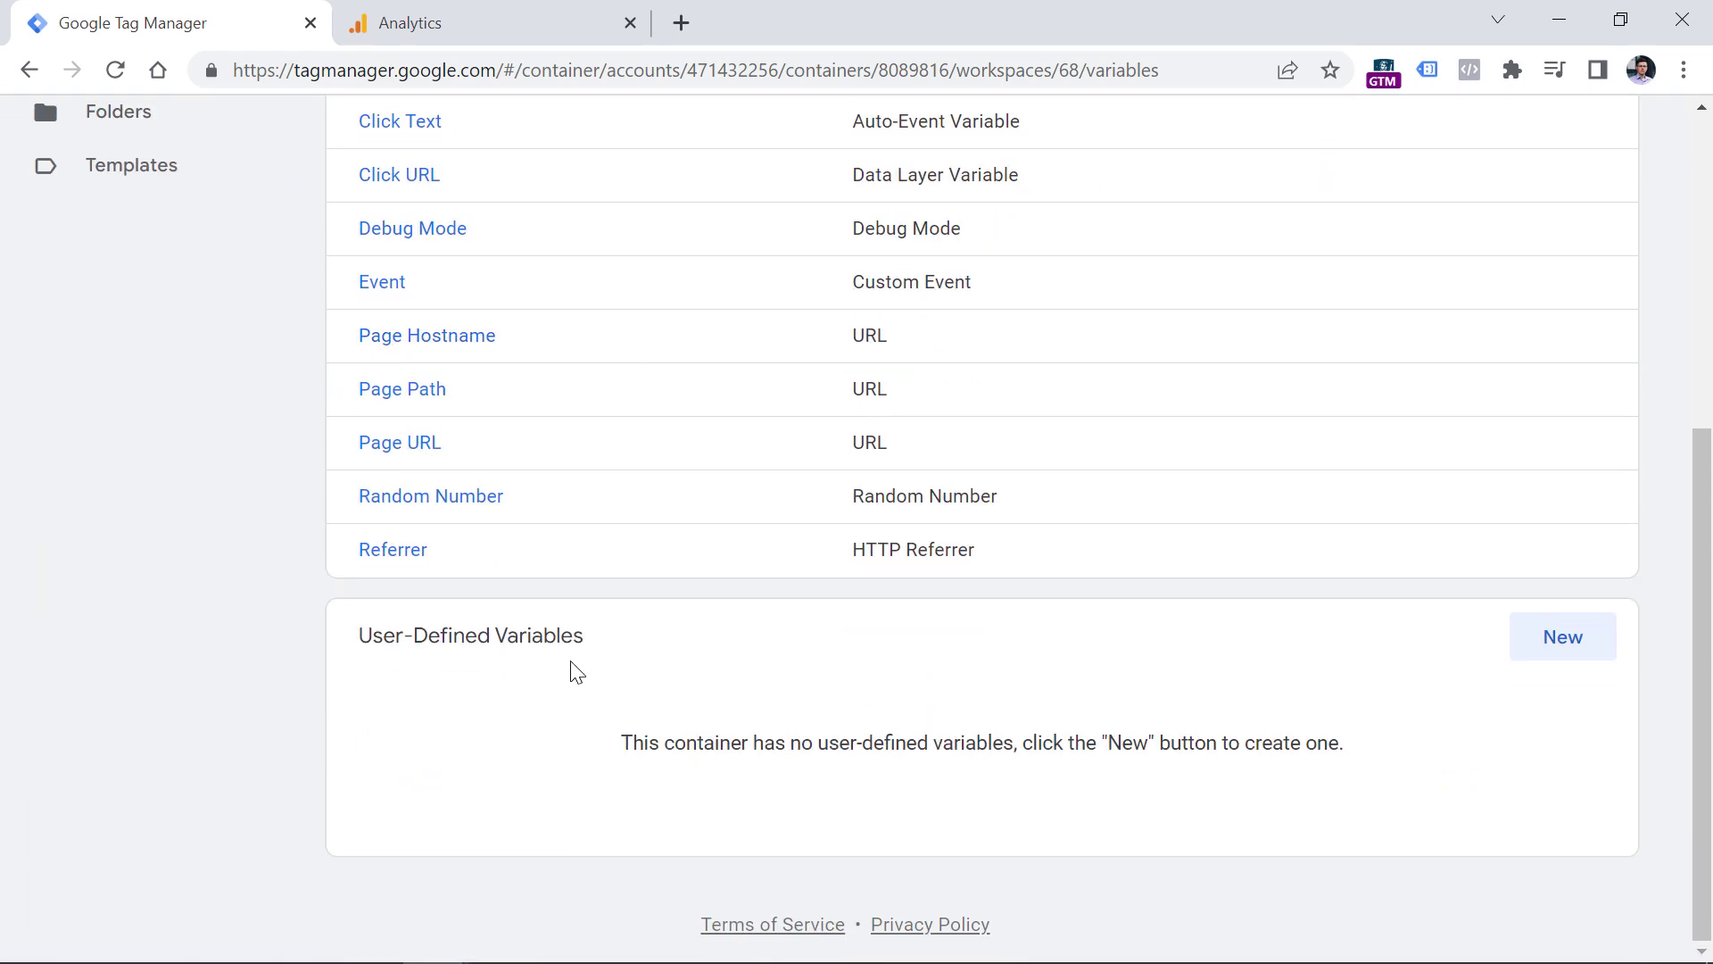
click(1553, 649)
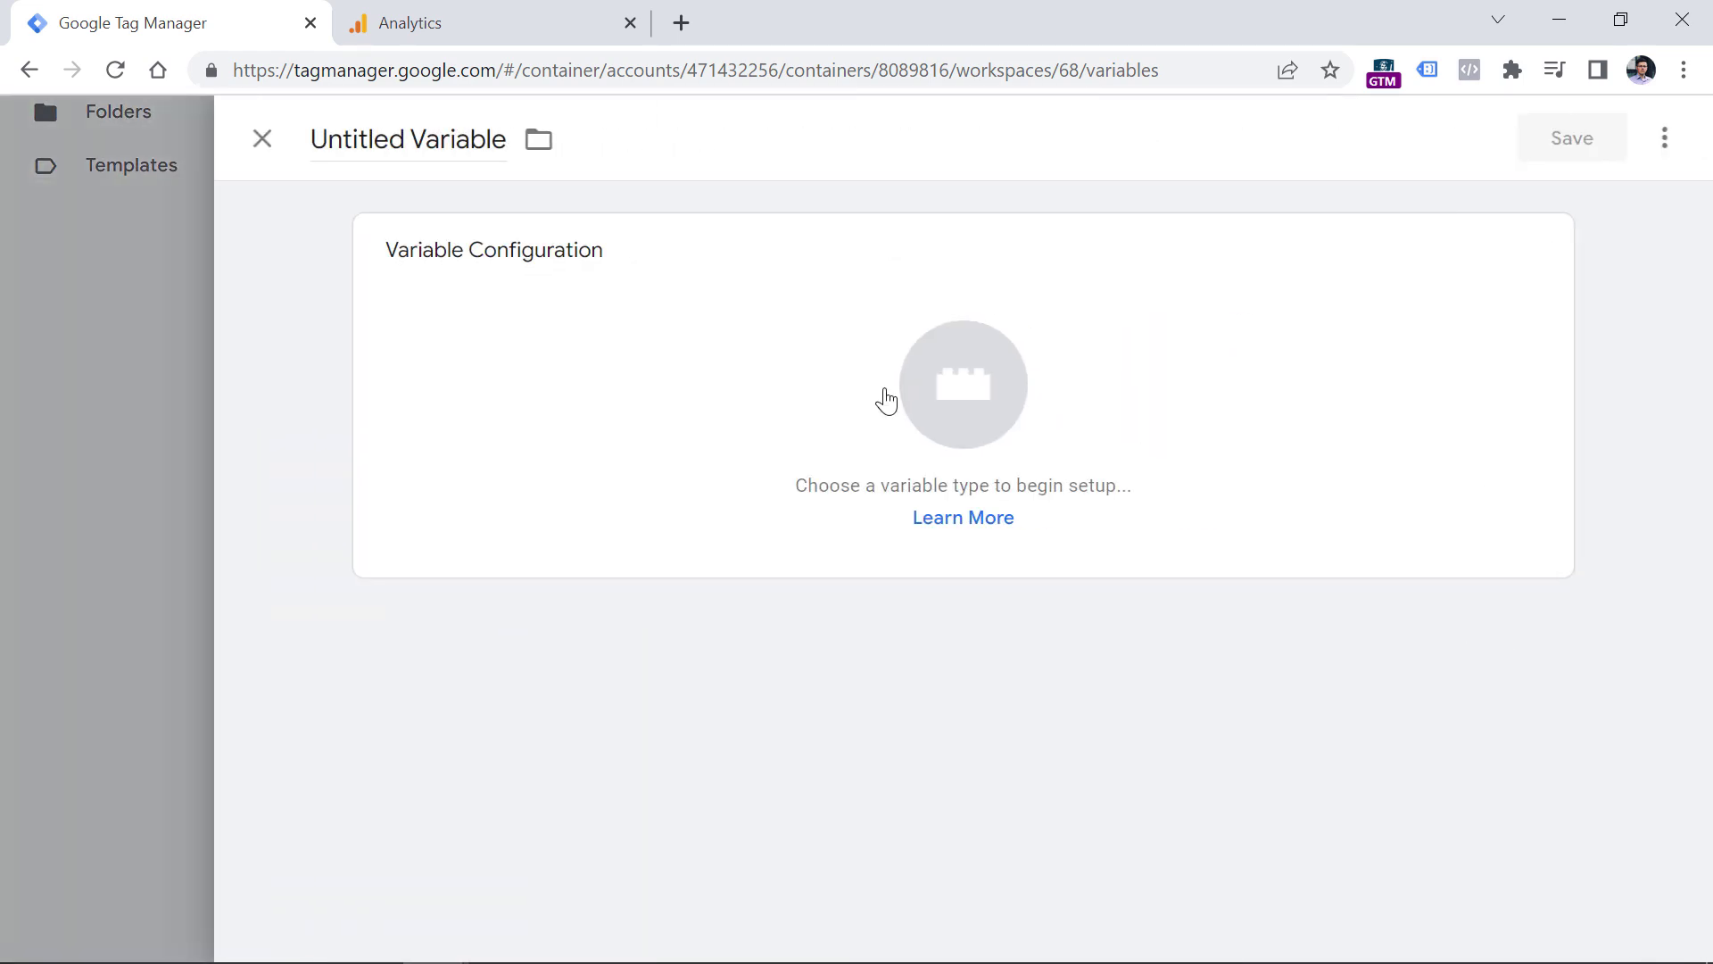
click(691, 378)
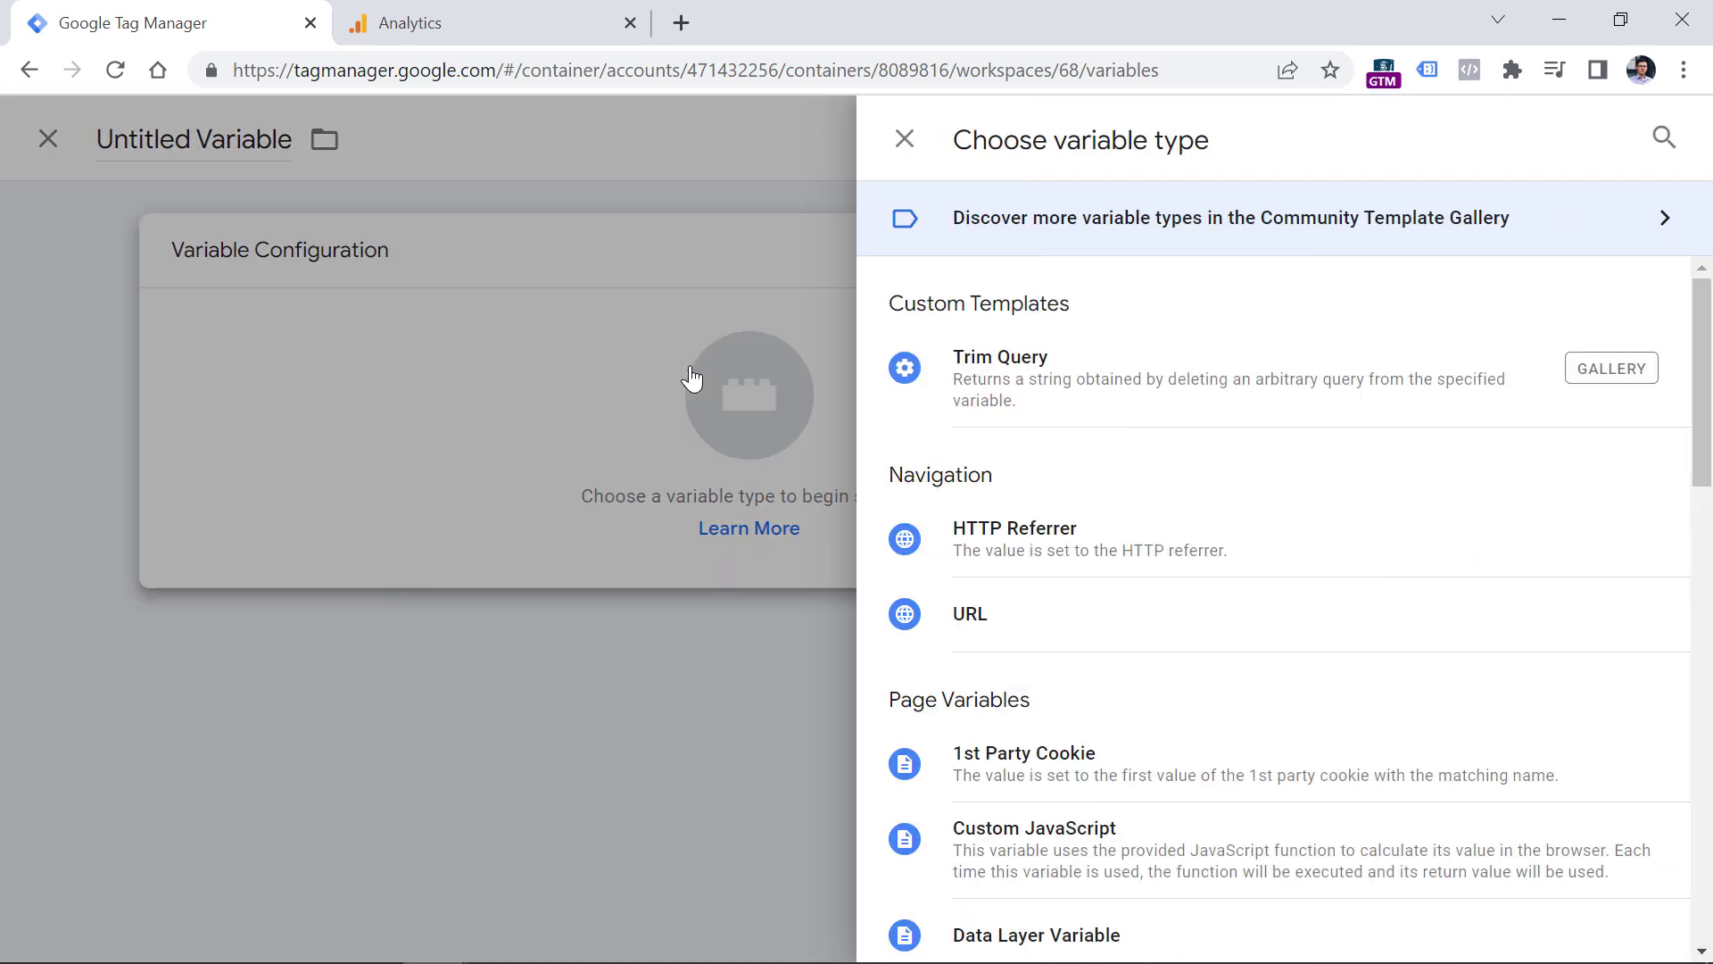
click(1128, 384)
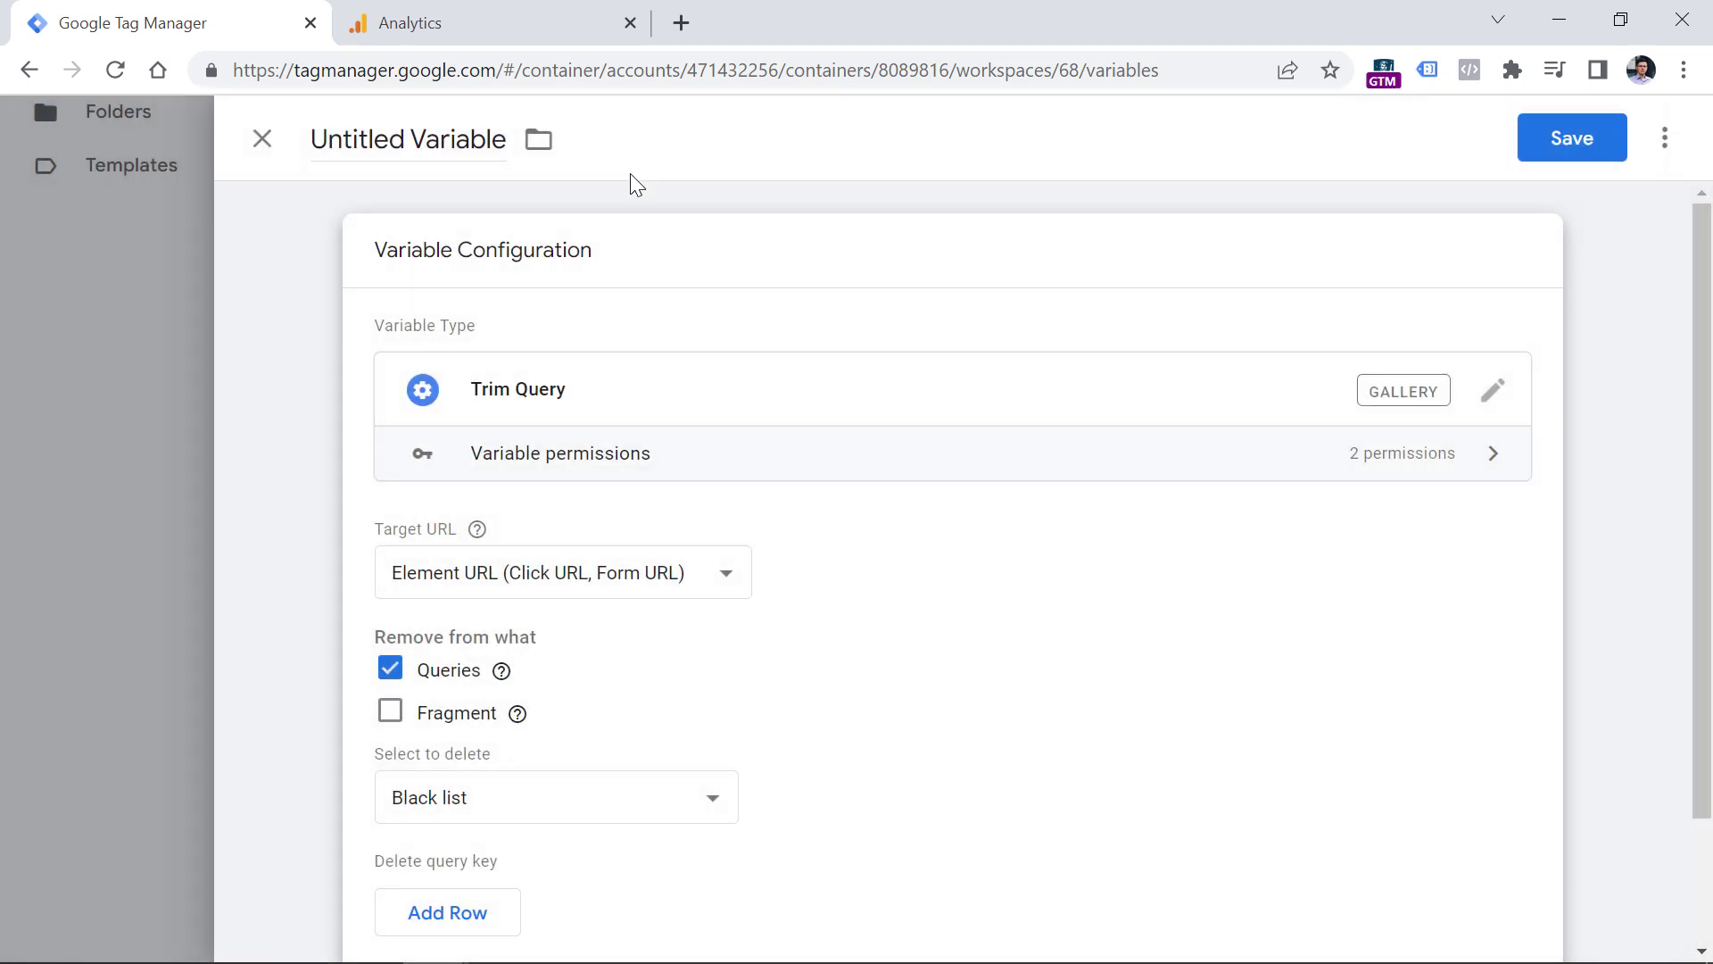
click(549, 575)
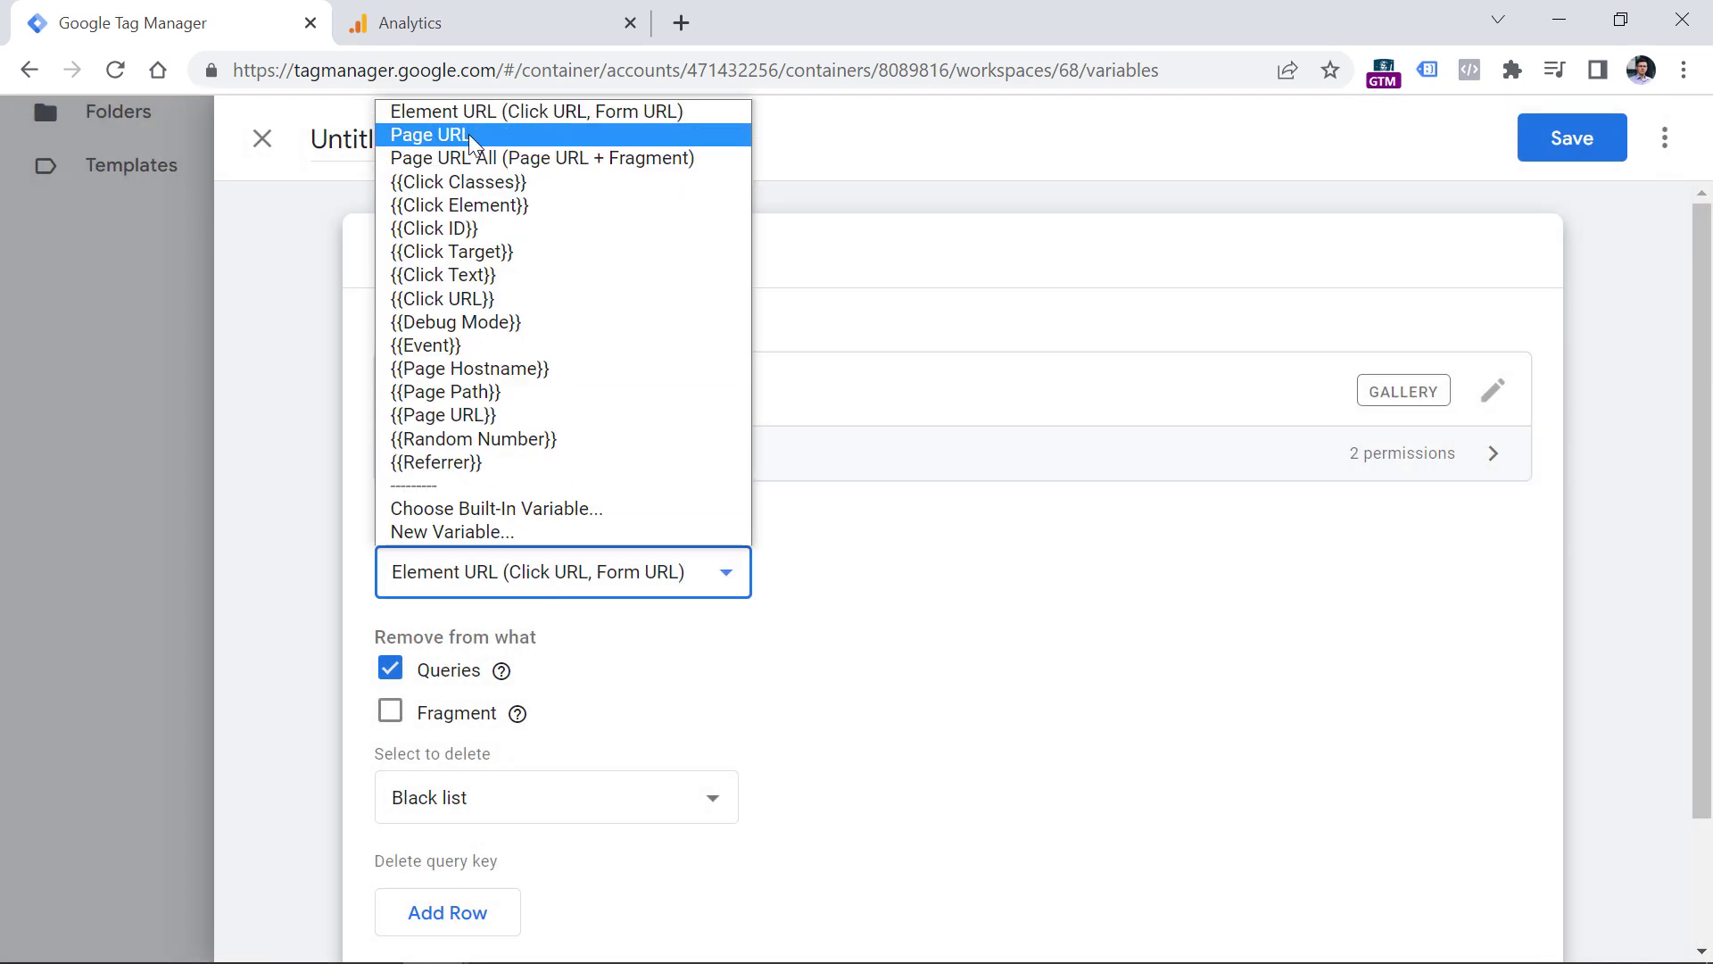
click(432, 134)
Step: Add fbclid and gtm_debug as query keys to delete in the Trim Query variable
scroll(566, 508, down, 2)
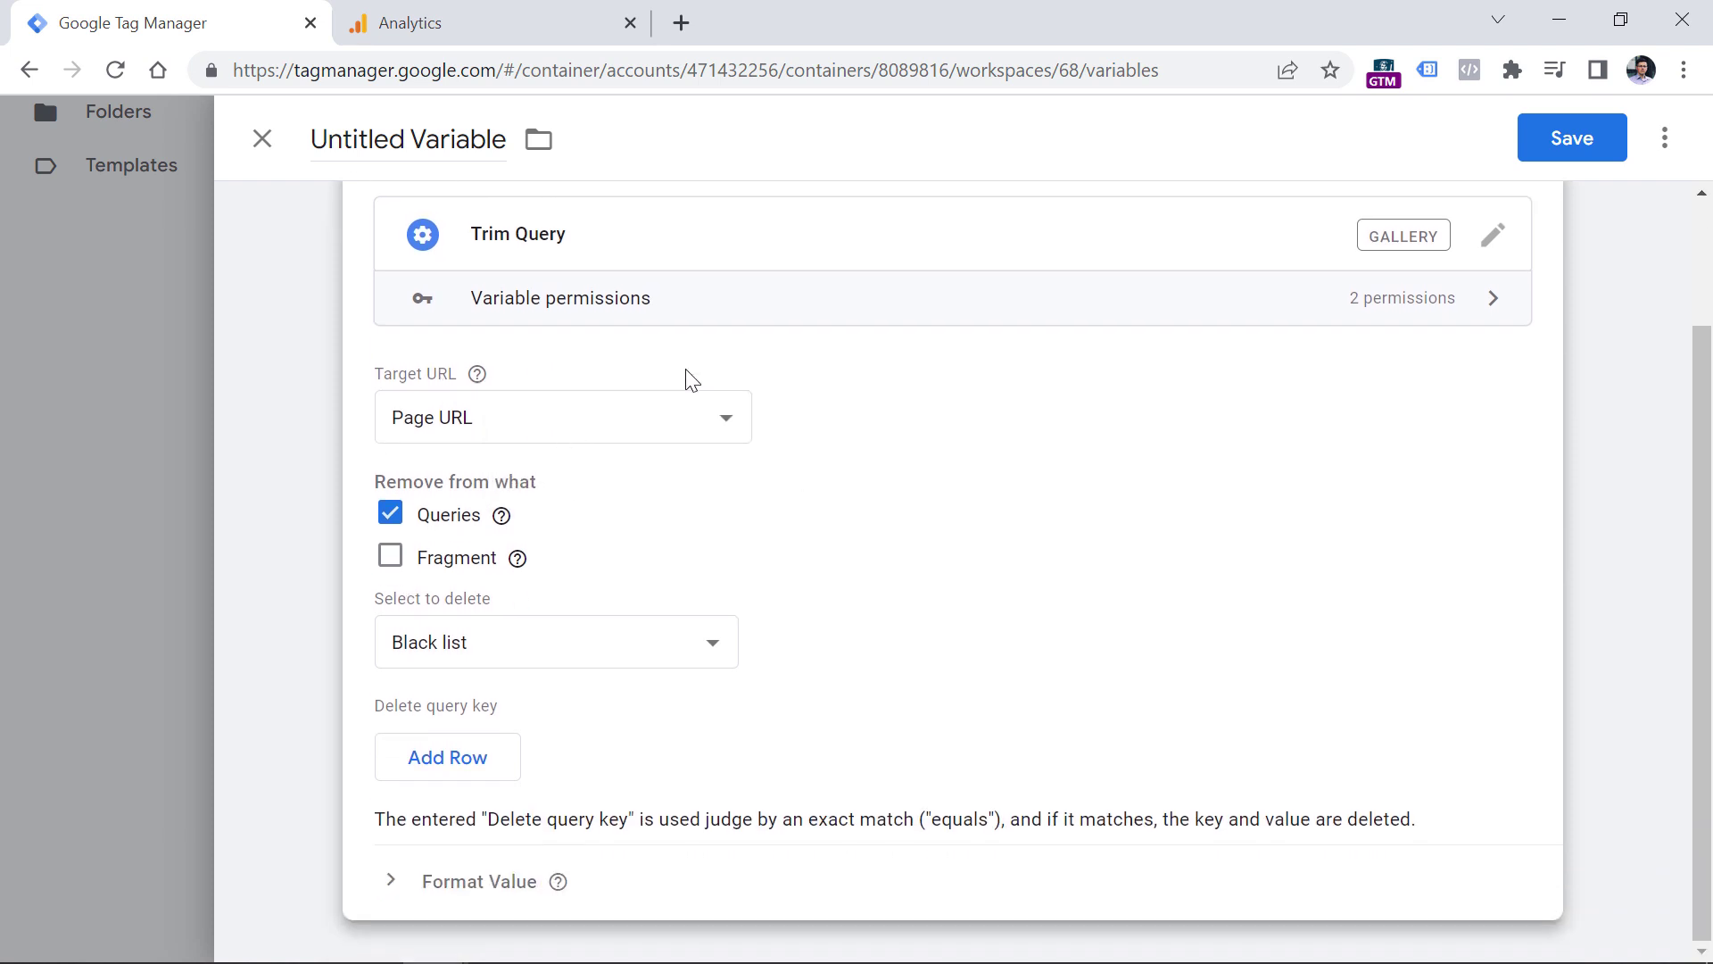
click(449, 766)
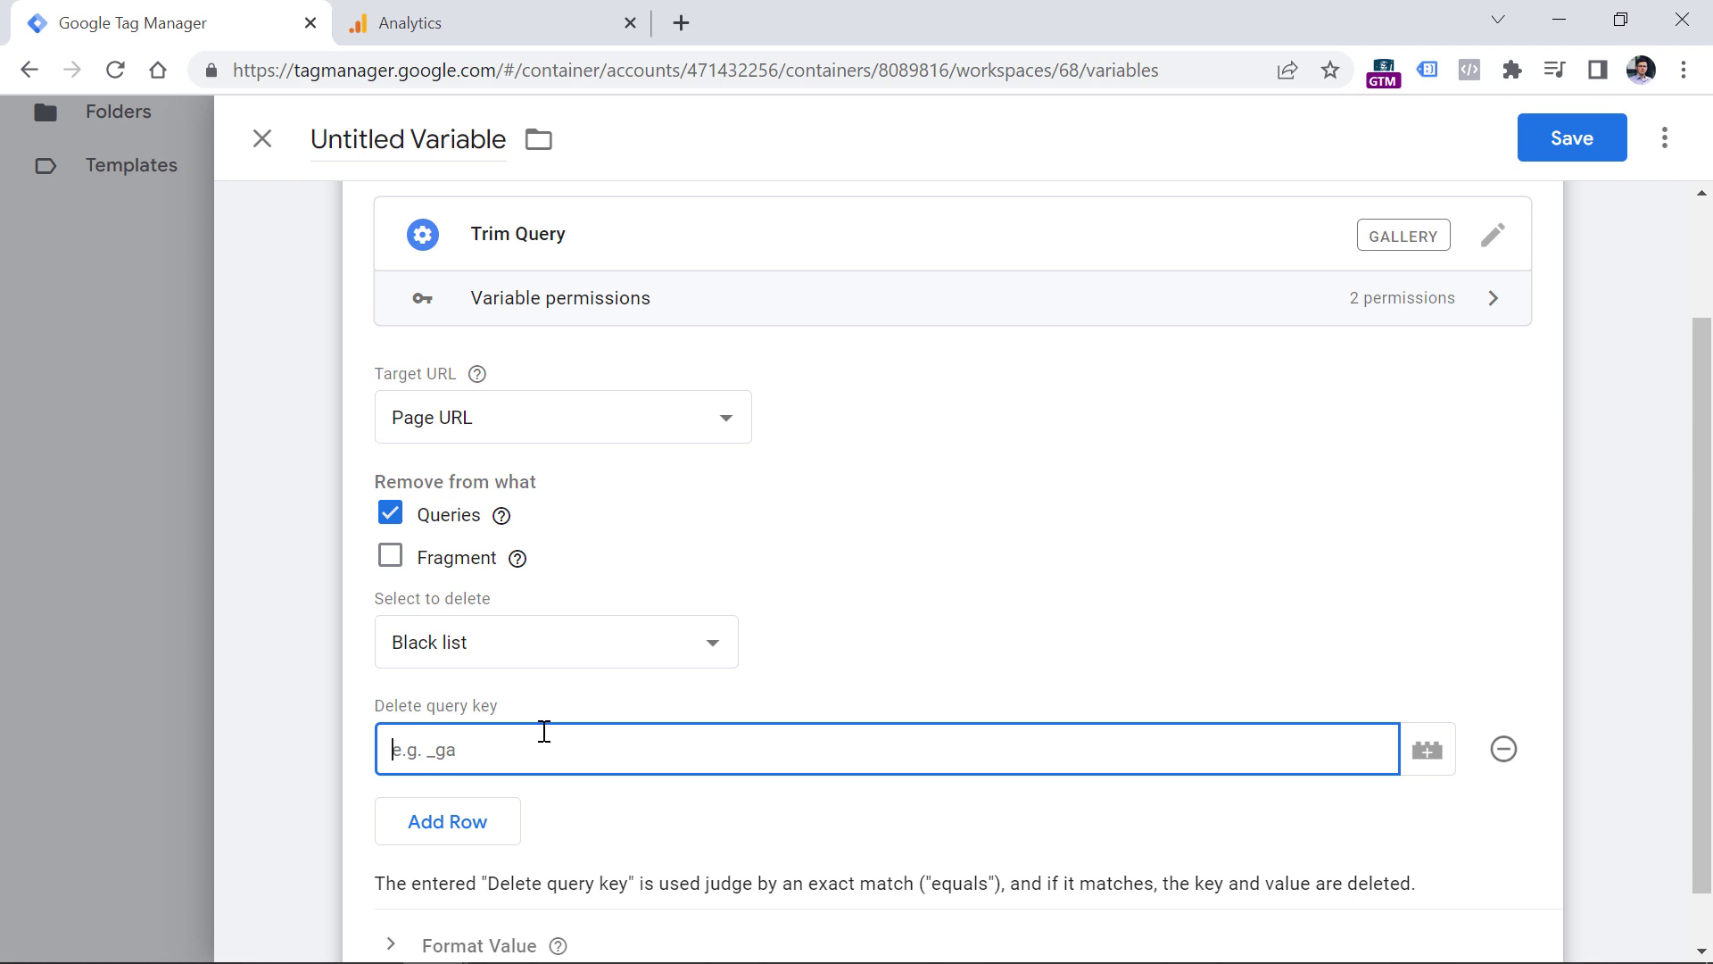
text(fbclid)
click(461, 826)
click(474, 813)
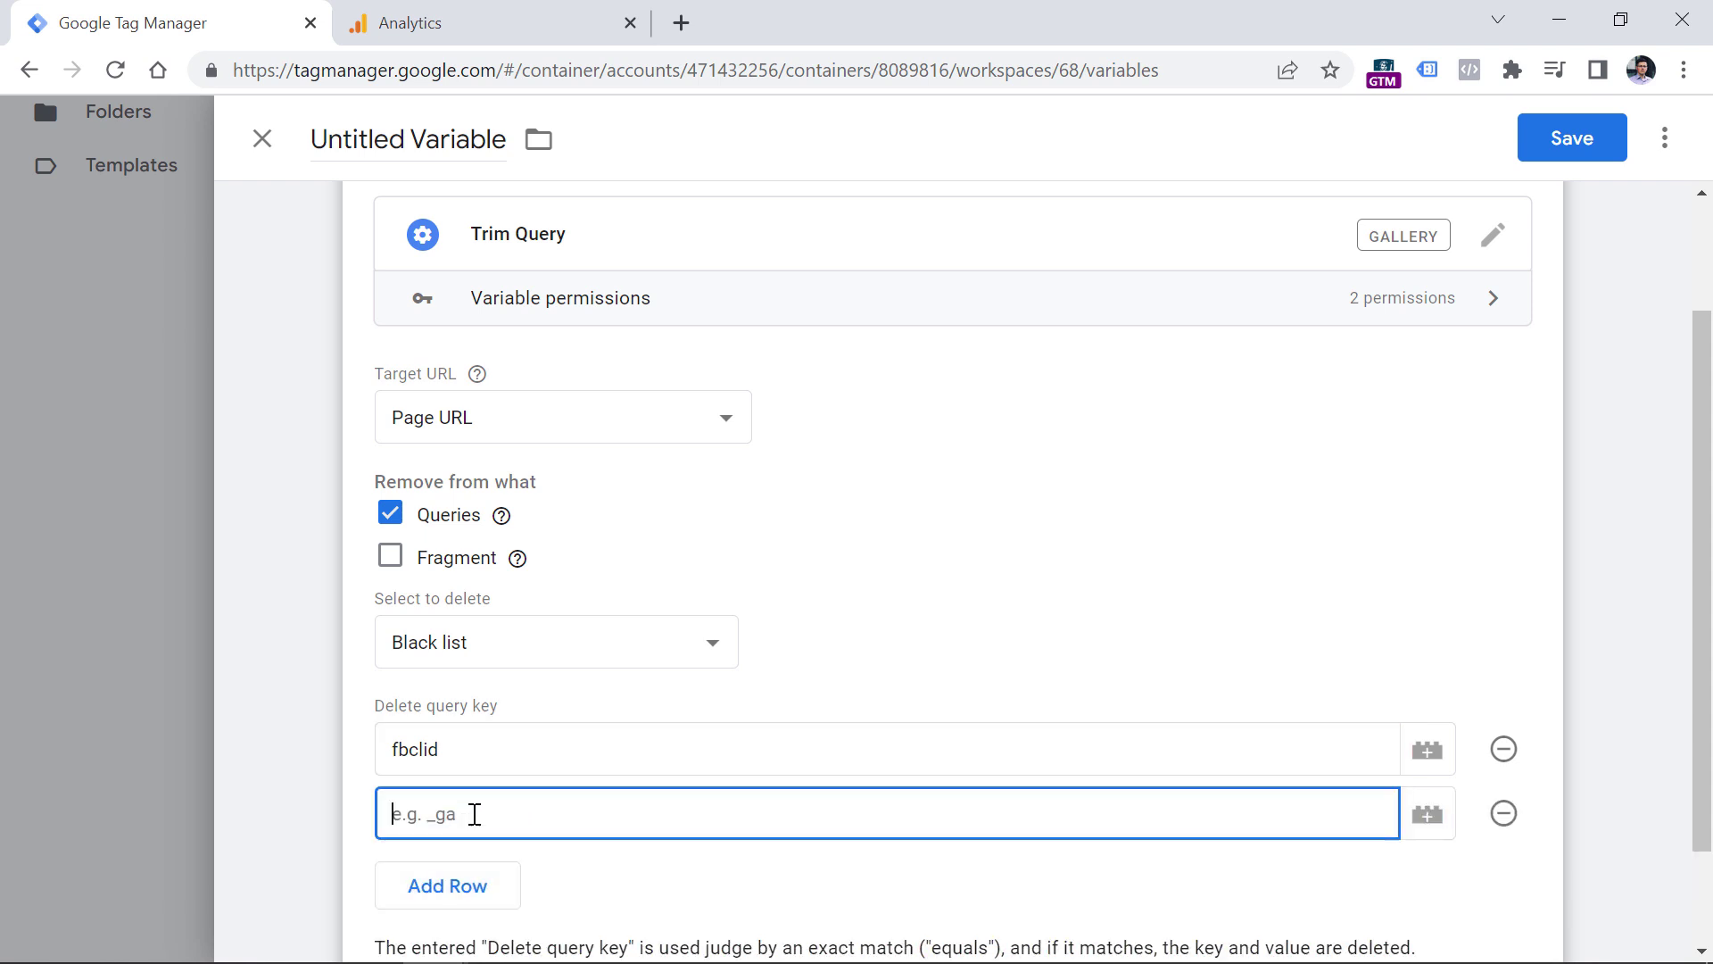
text(gtm_debug)
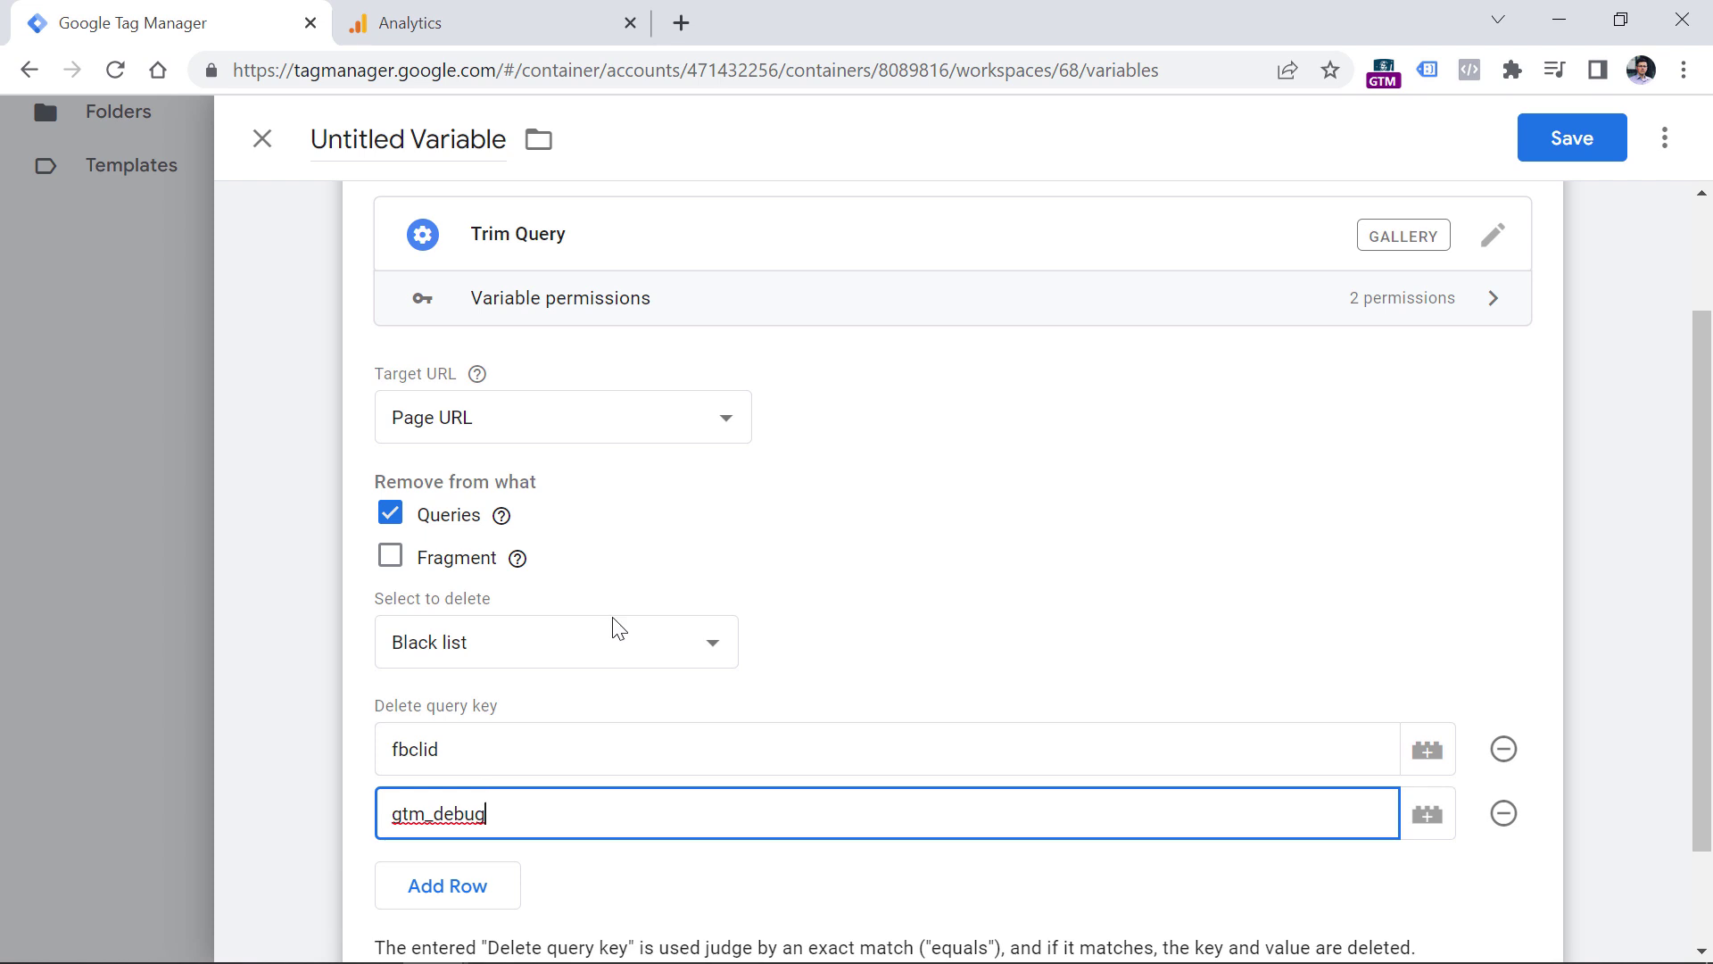
Step: Add three more empty rows to the variable's list of query keys to delete
scroll(589, 624, down, 1)
click(446, 757)
click(495, 826)
click(480, 885)
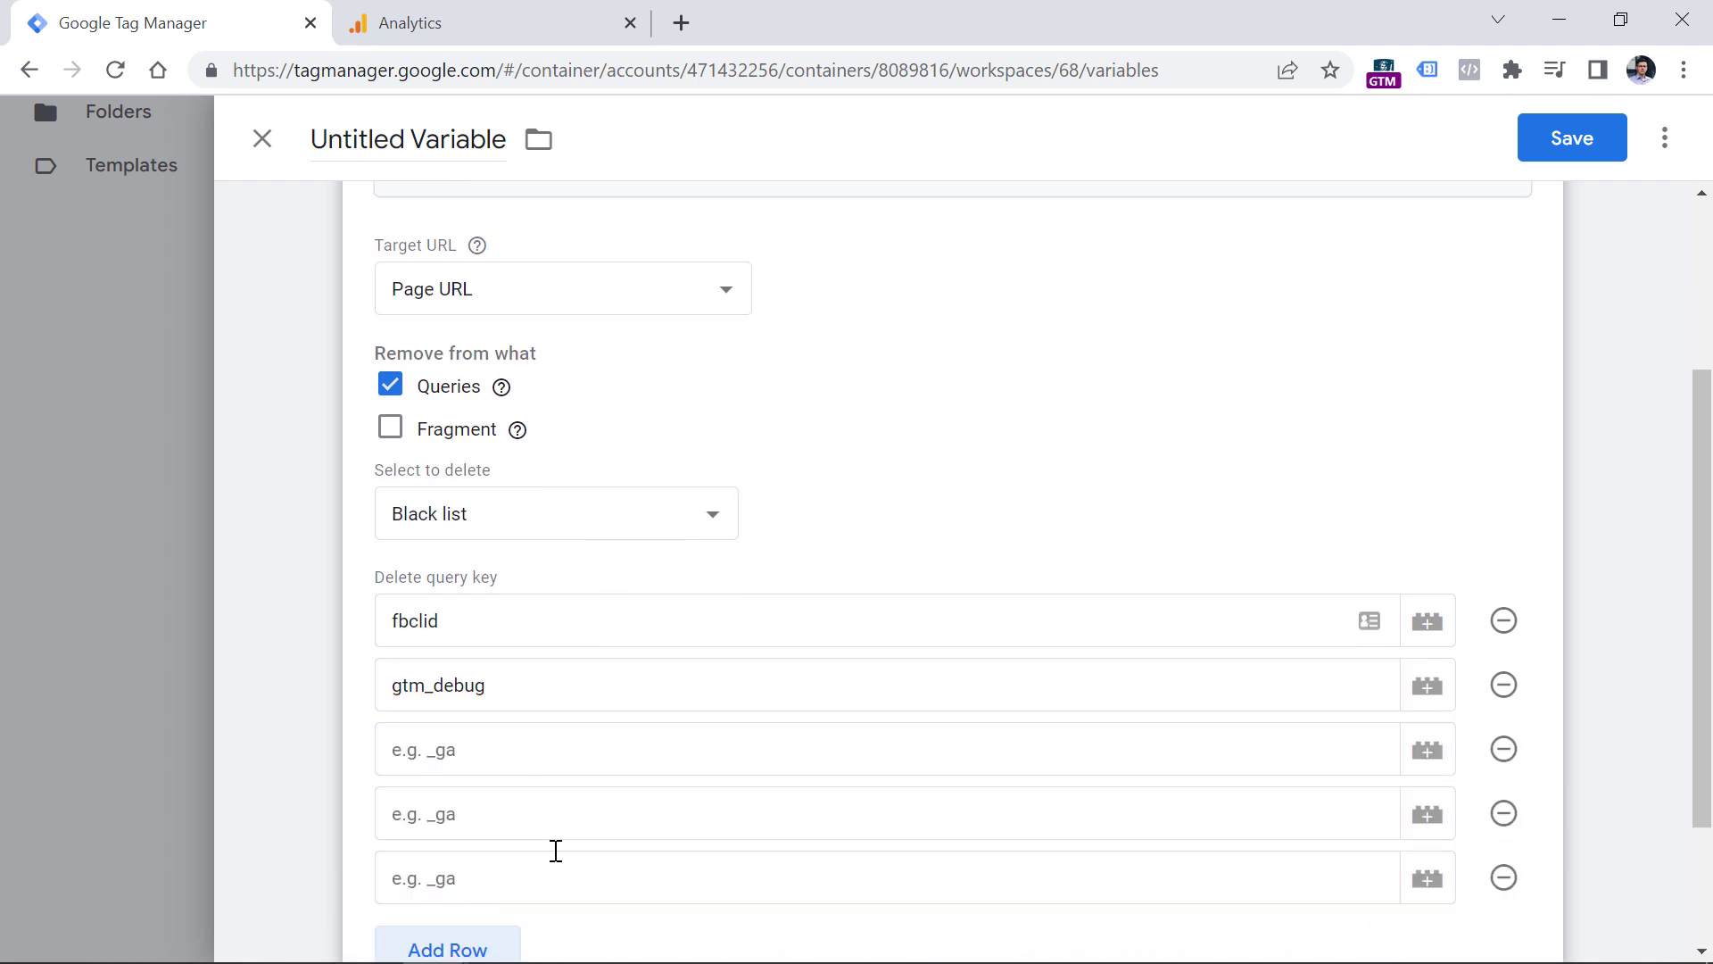
scroll(956, 451, up, 2)
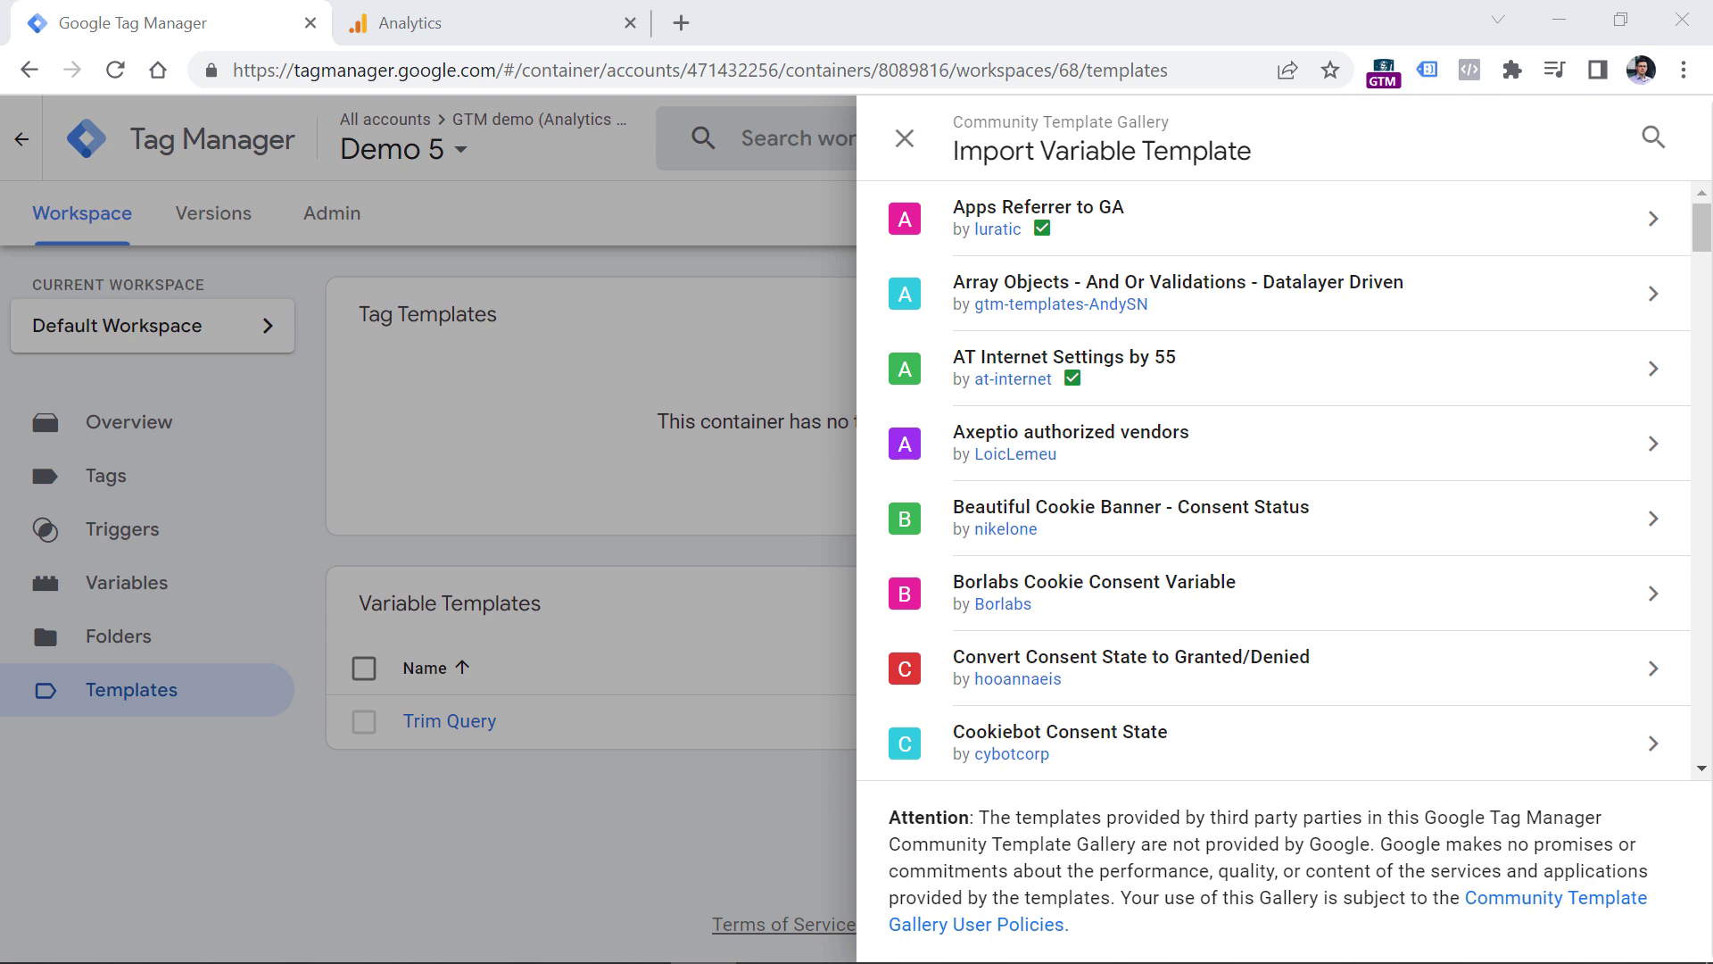
Step: Search the variable template gallery for "ecommerce" and for "ga4"
click(1653, 136)
text(ecommerce)
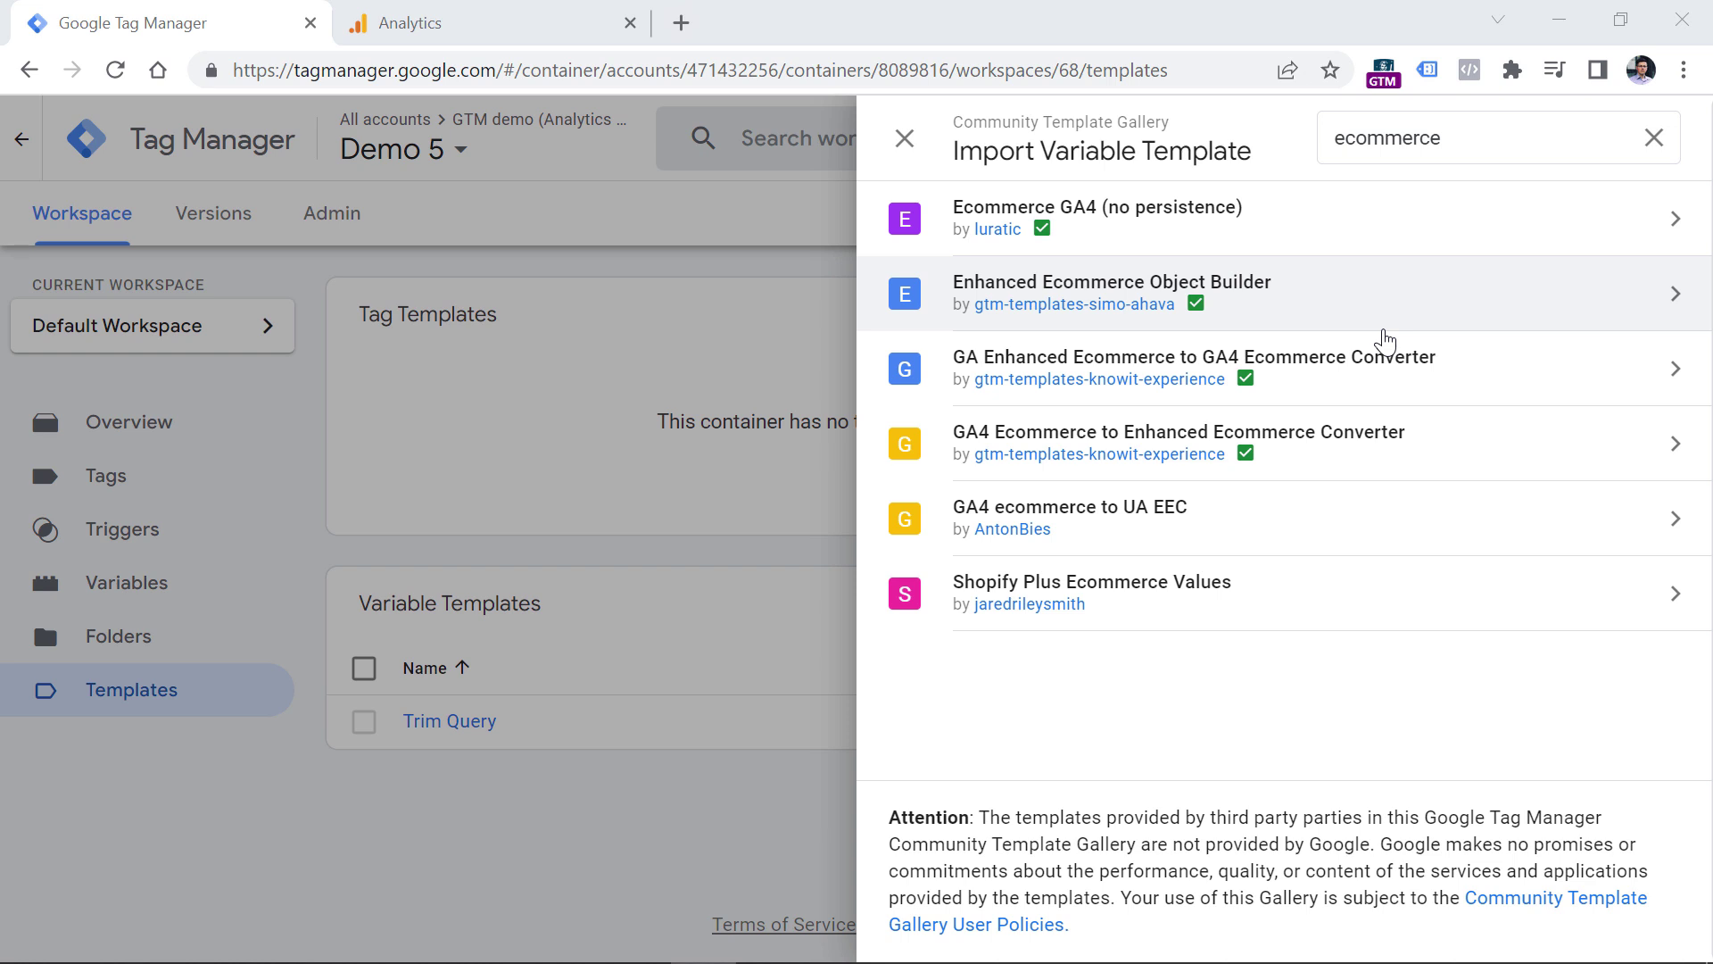
double_click(1468, 134)
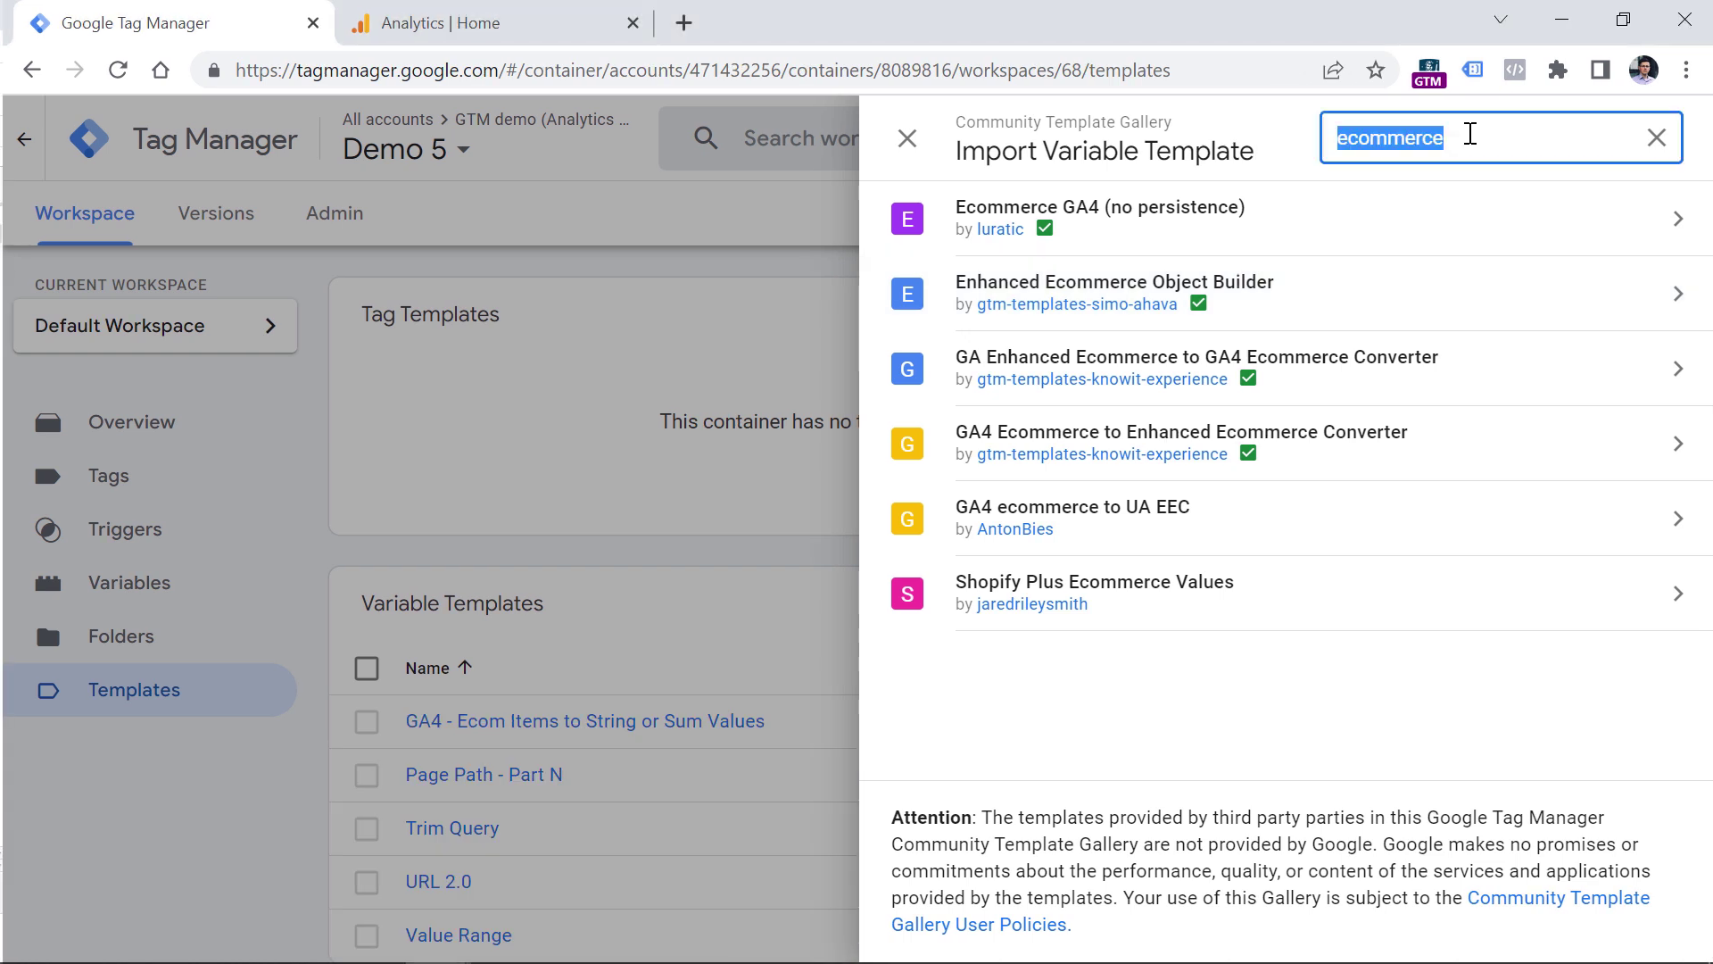
text(ga4)
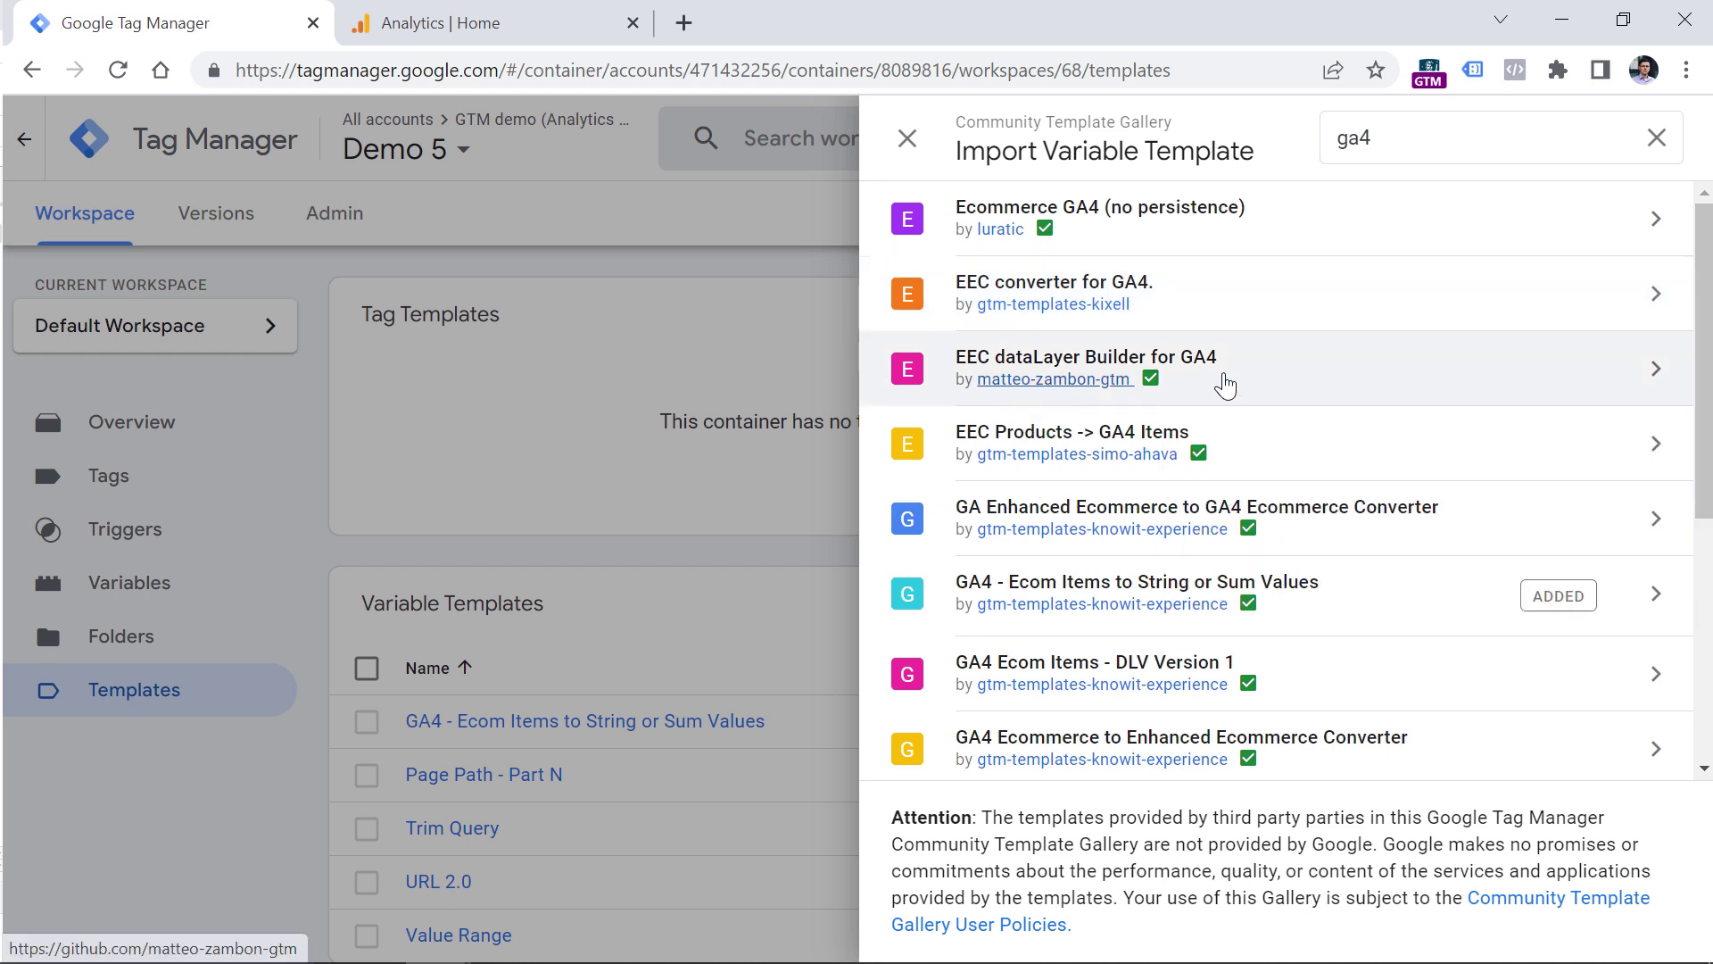
Step: View the details of the EEC Products -> GA4 Items template and open its documentation in a separate browser tab
click(1267, 441)
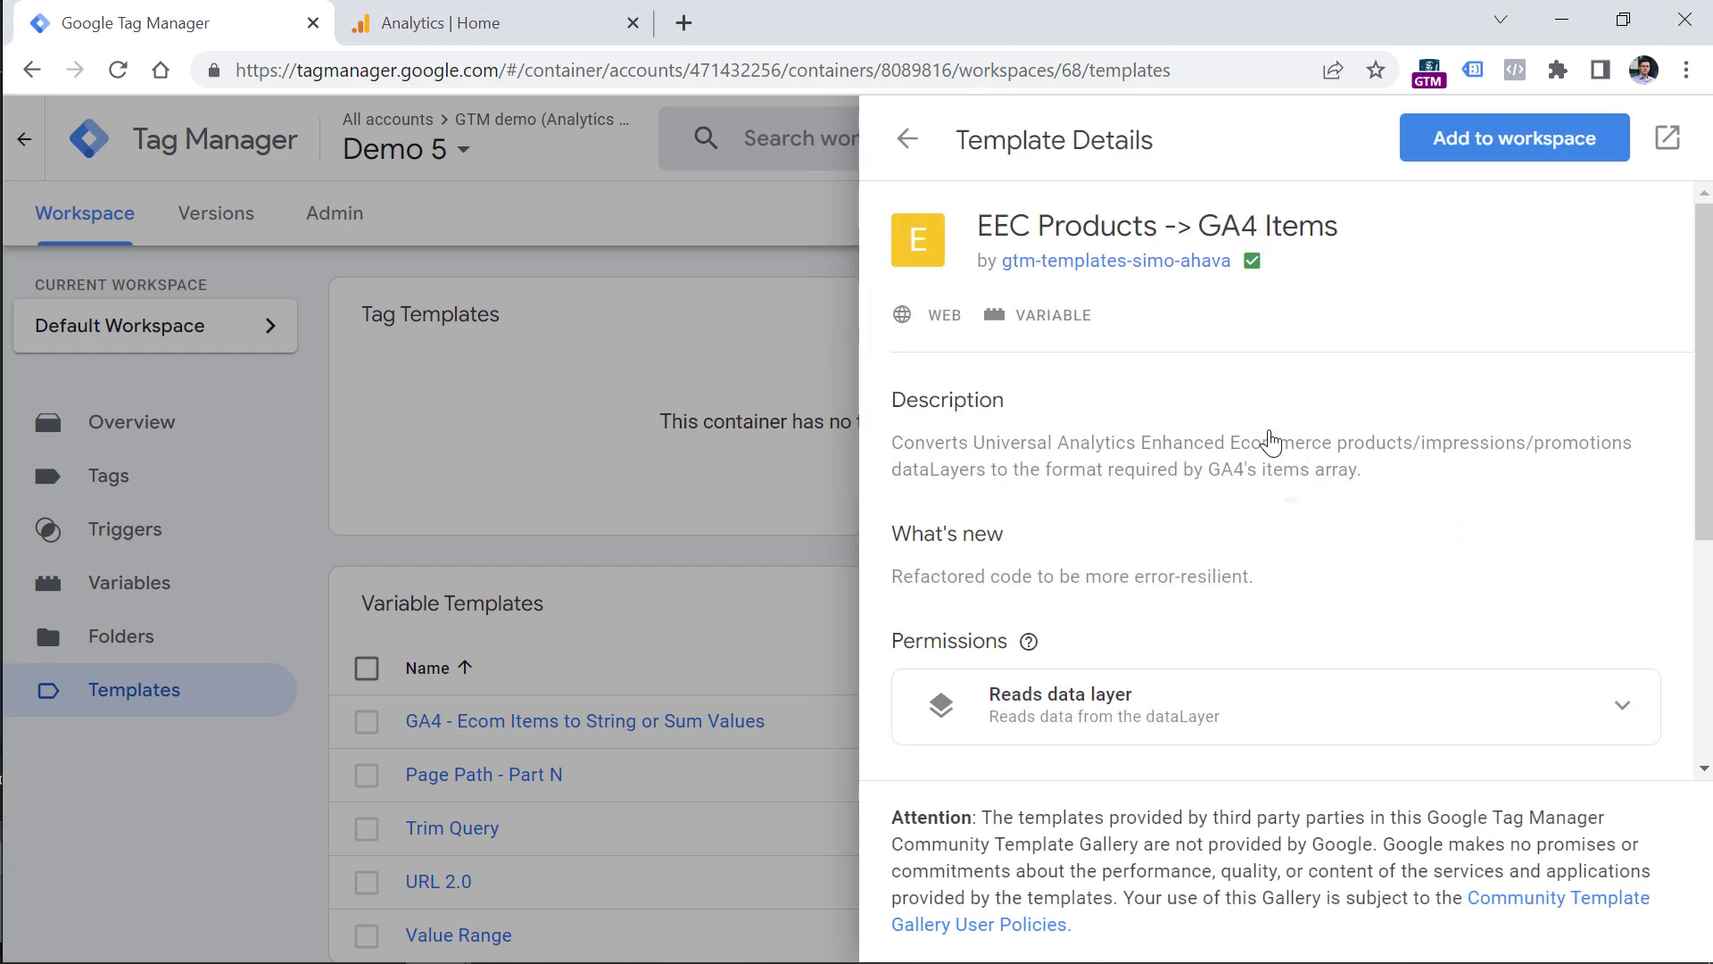
scroll(1160, 424, down, 4)
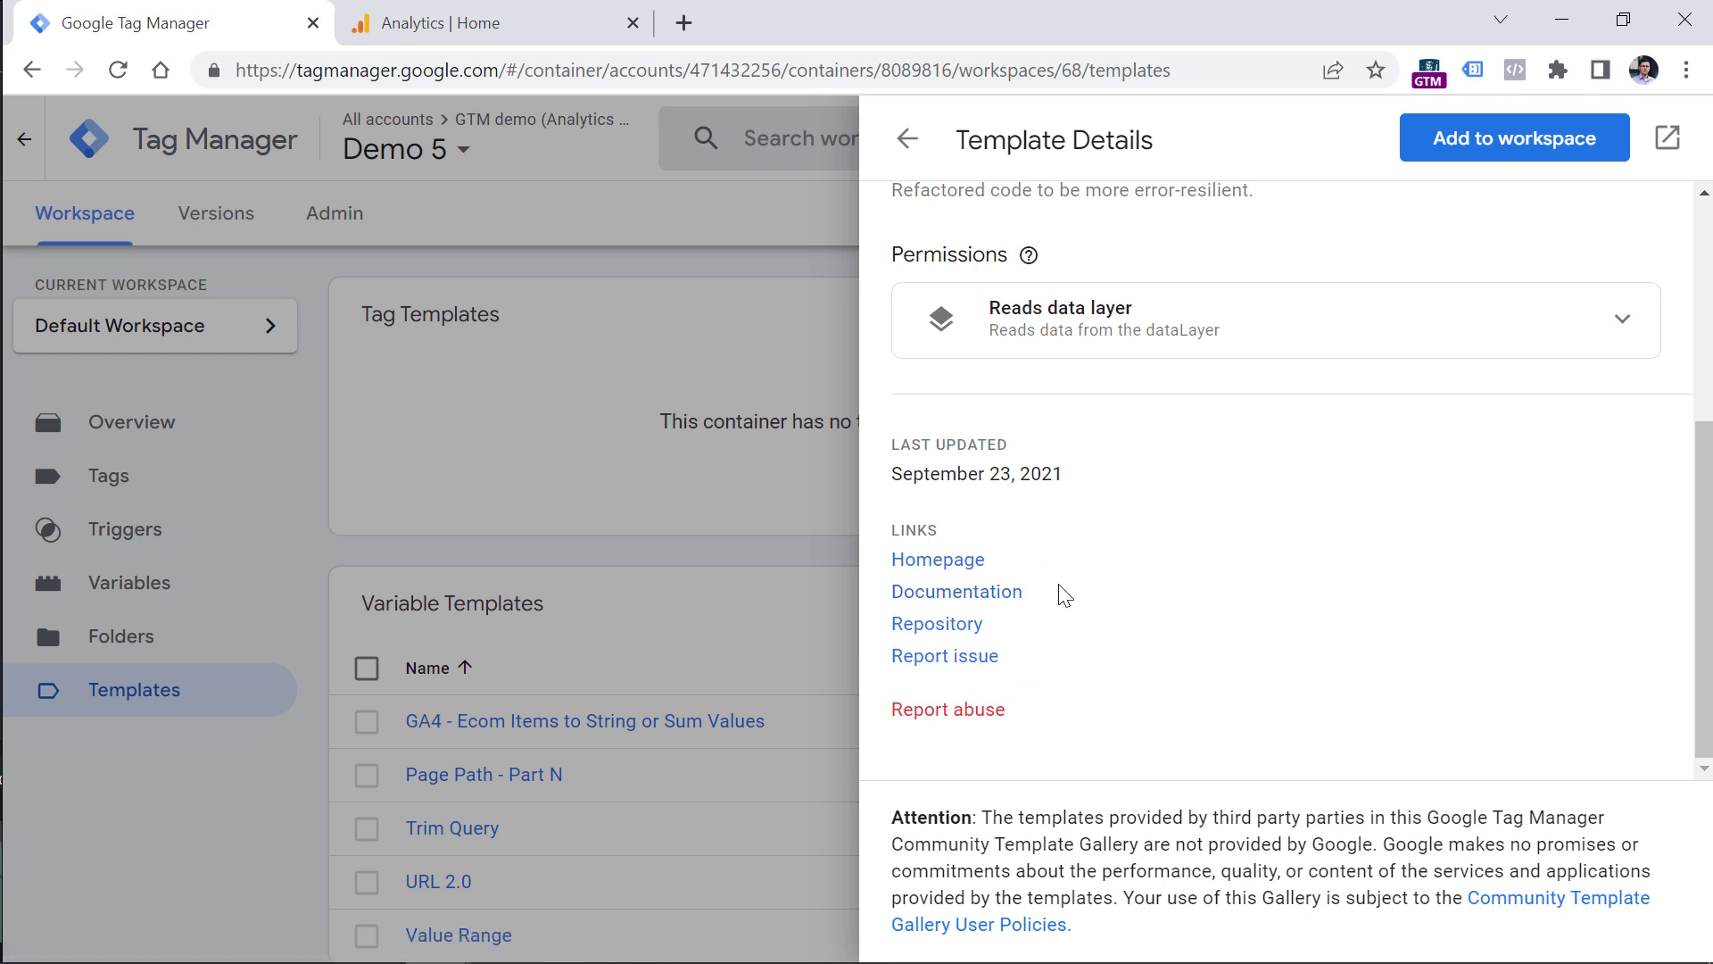
right_click(993, 598)
click(1026, 607)
click(467, 12)
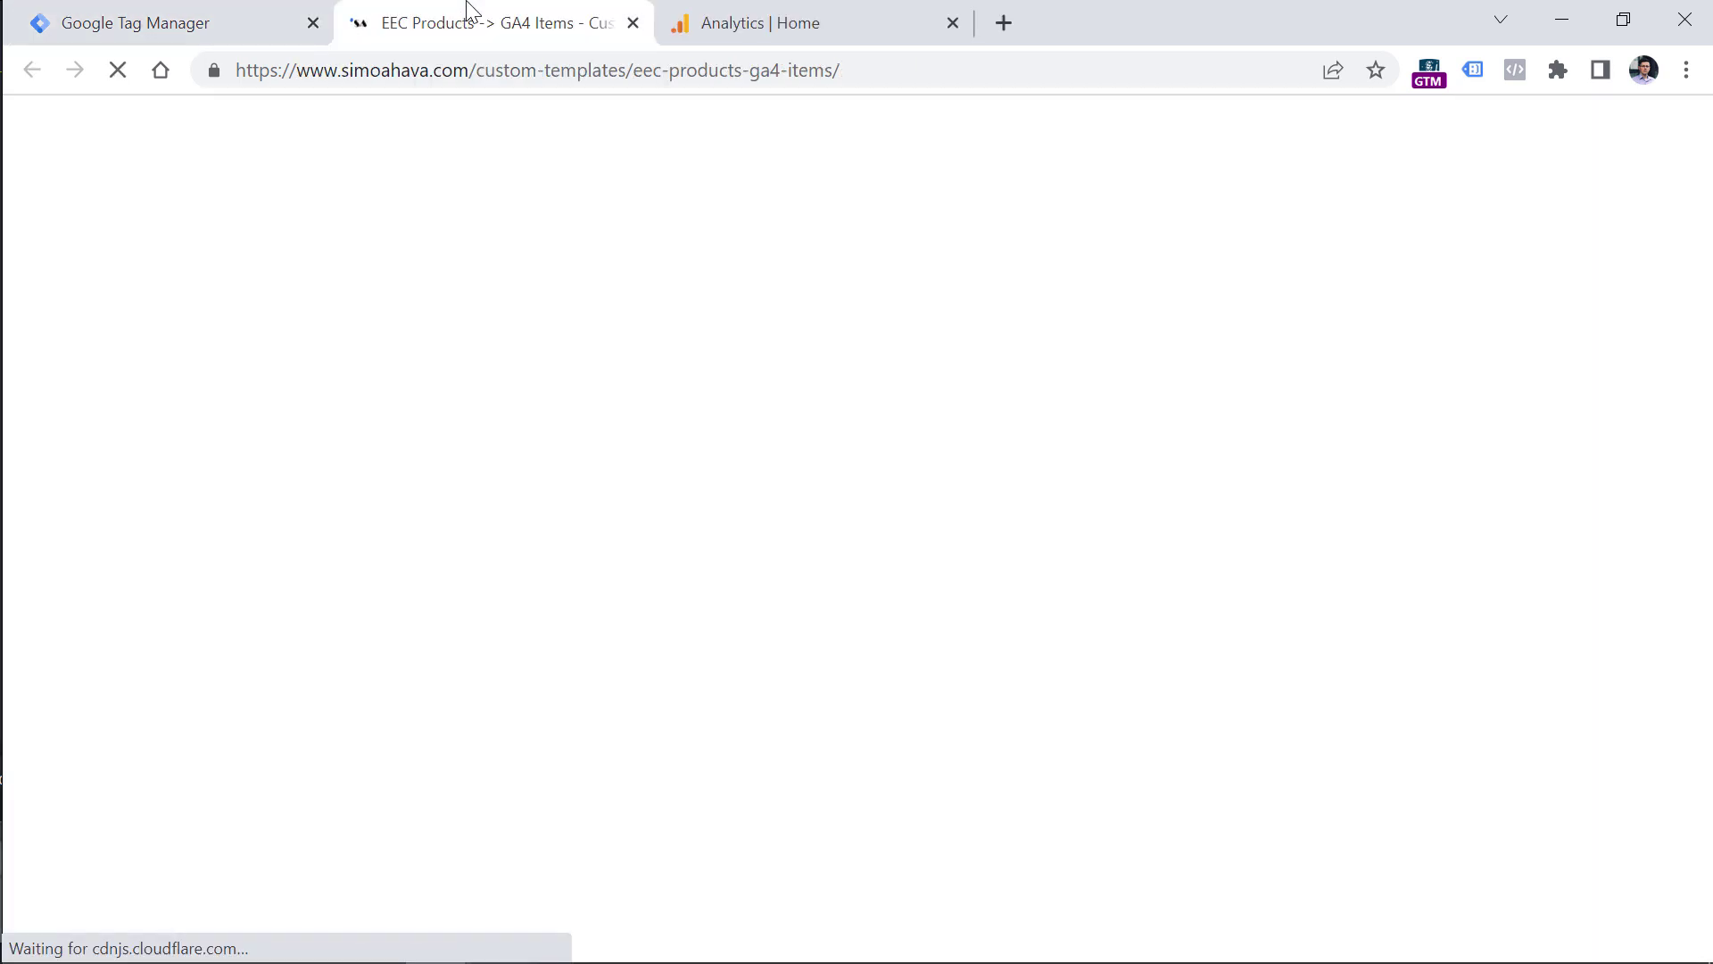
scroll(893, 348, down, 9)
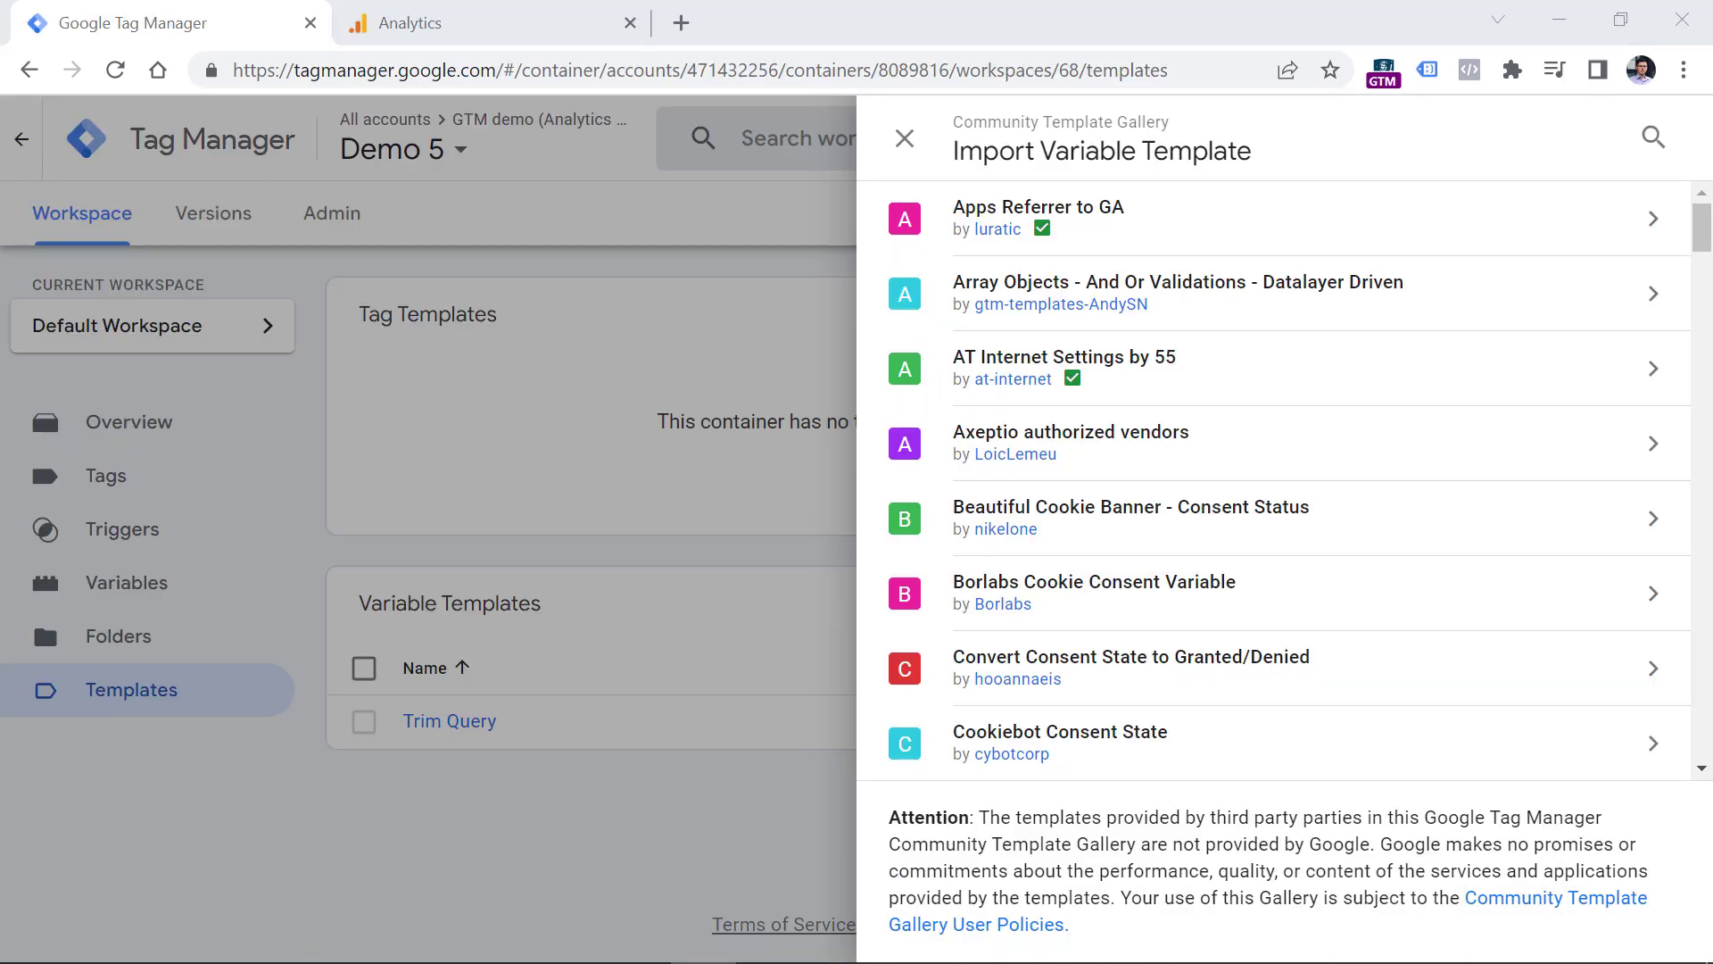
Step: Search the variable template gallery for "ga4 -" and open the details of GA4 - Ecom Items to String or Sum Values
click(1652, 139)
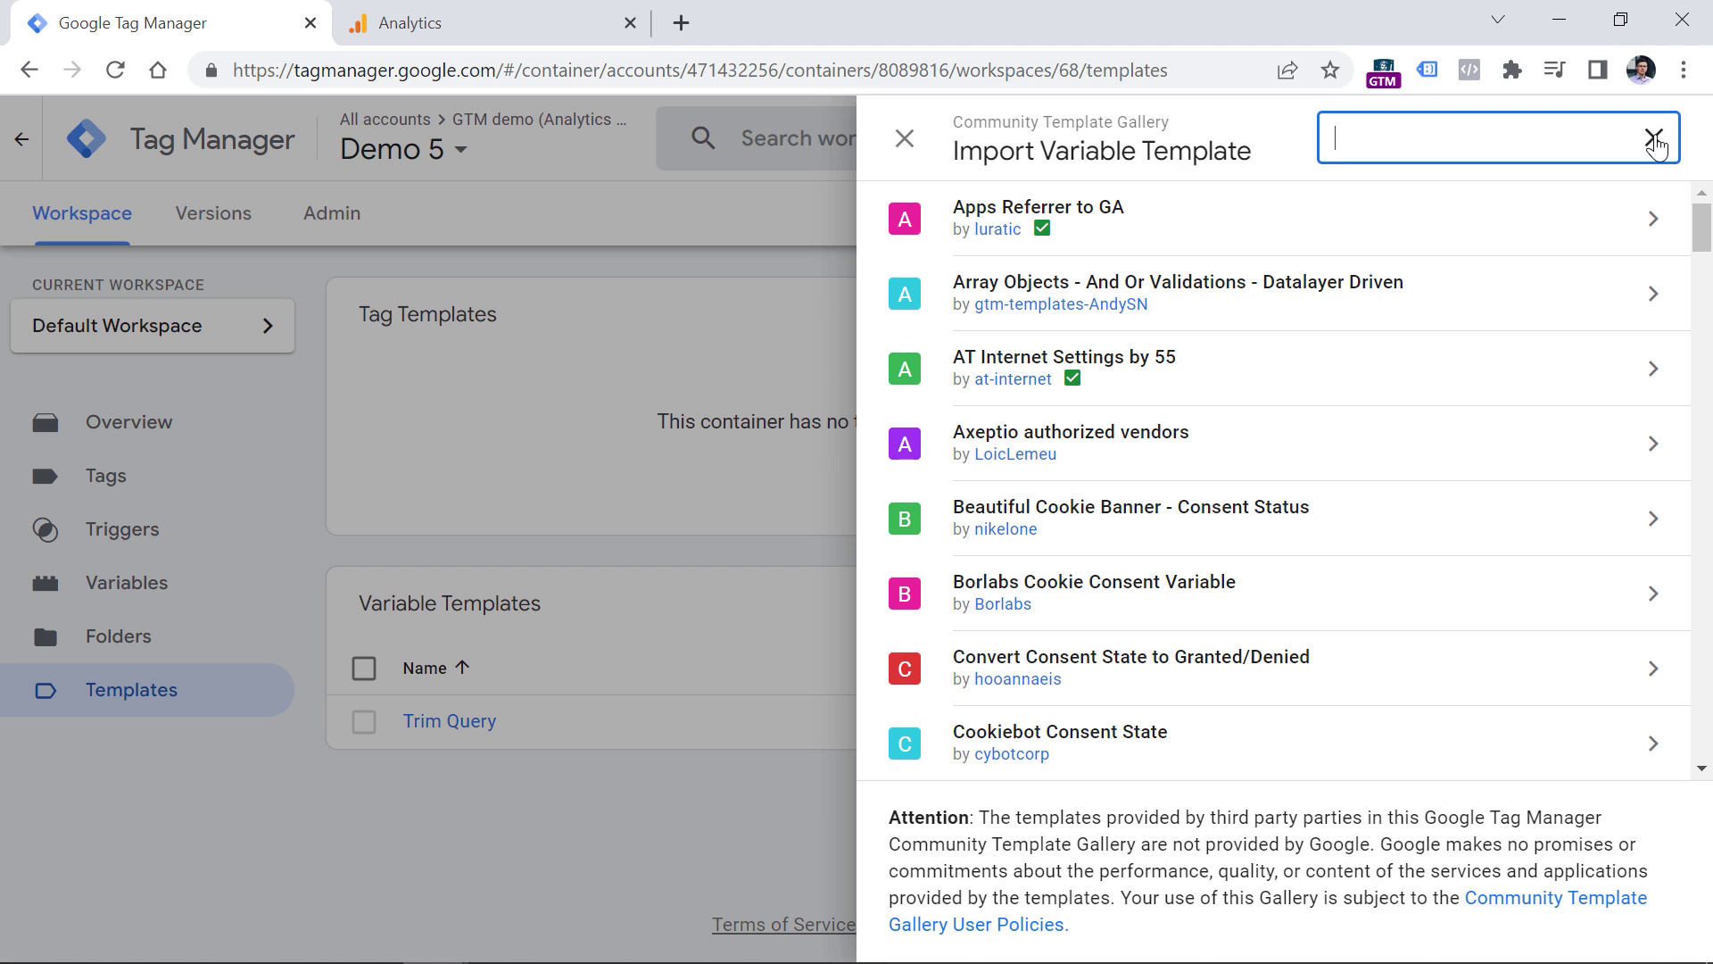
text(ga4 -)
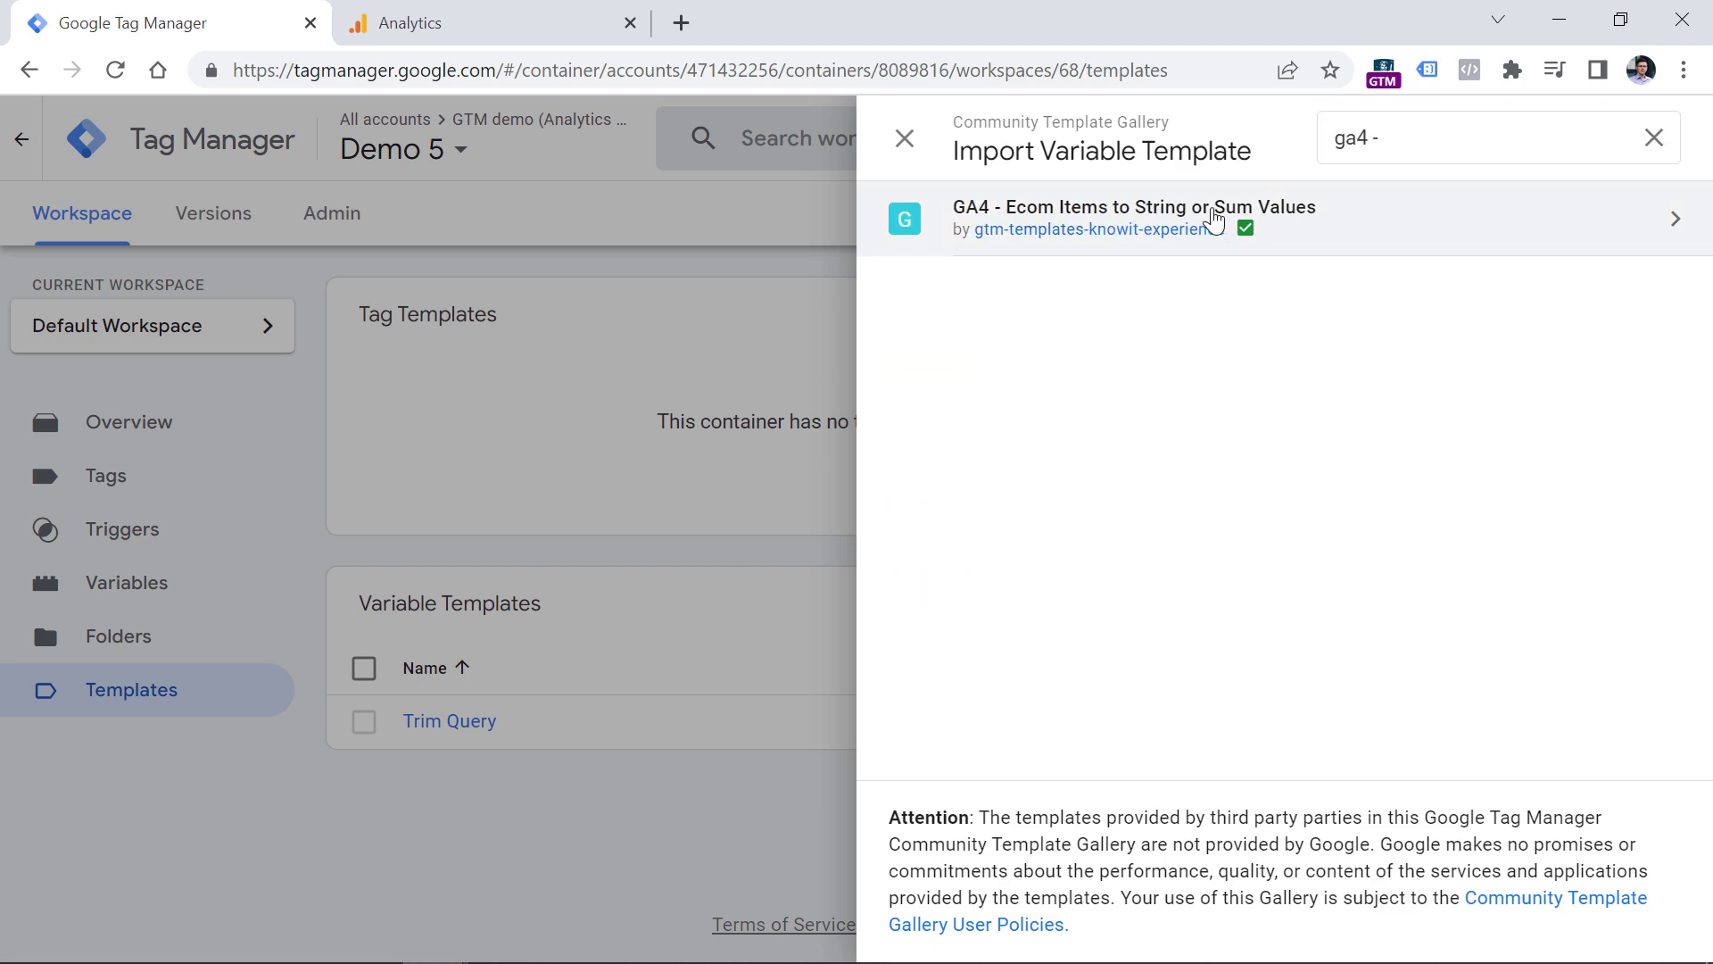
click(1297, 232)
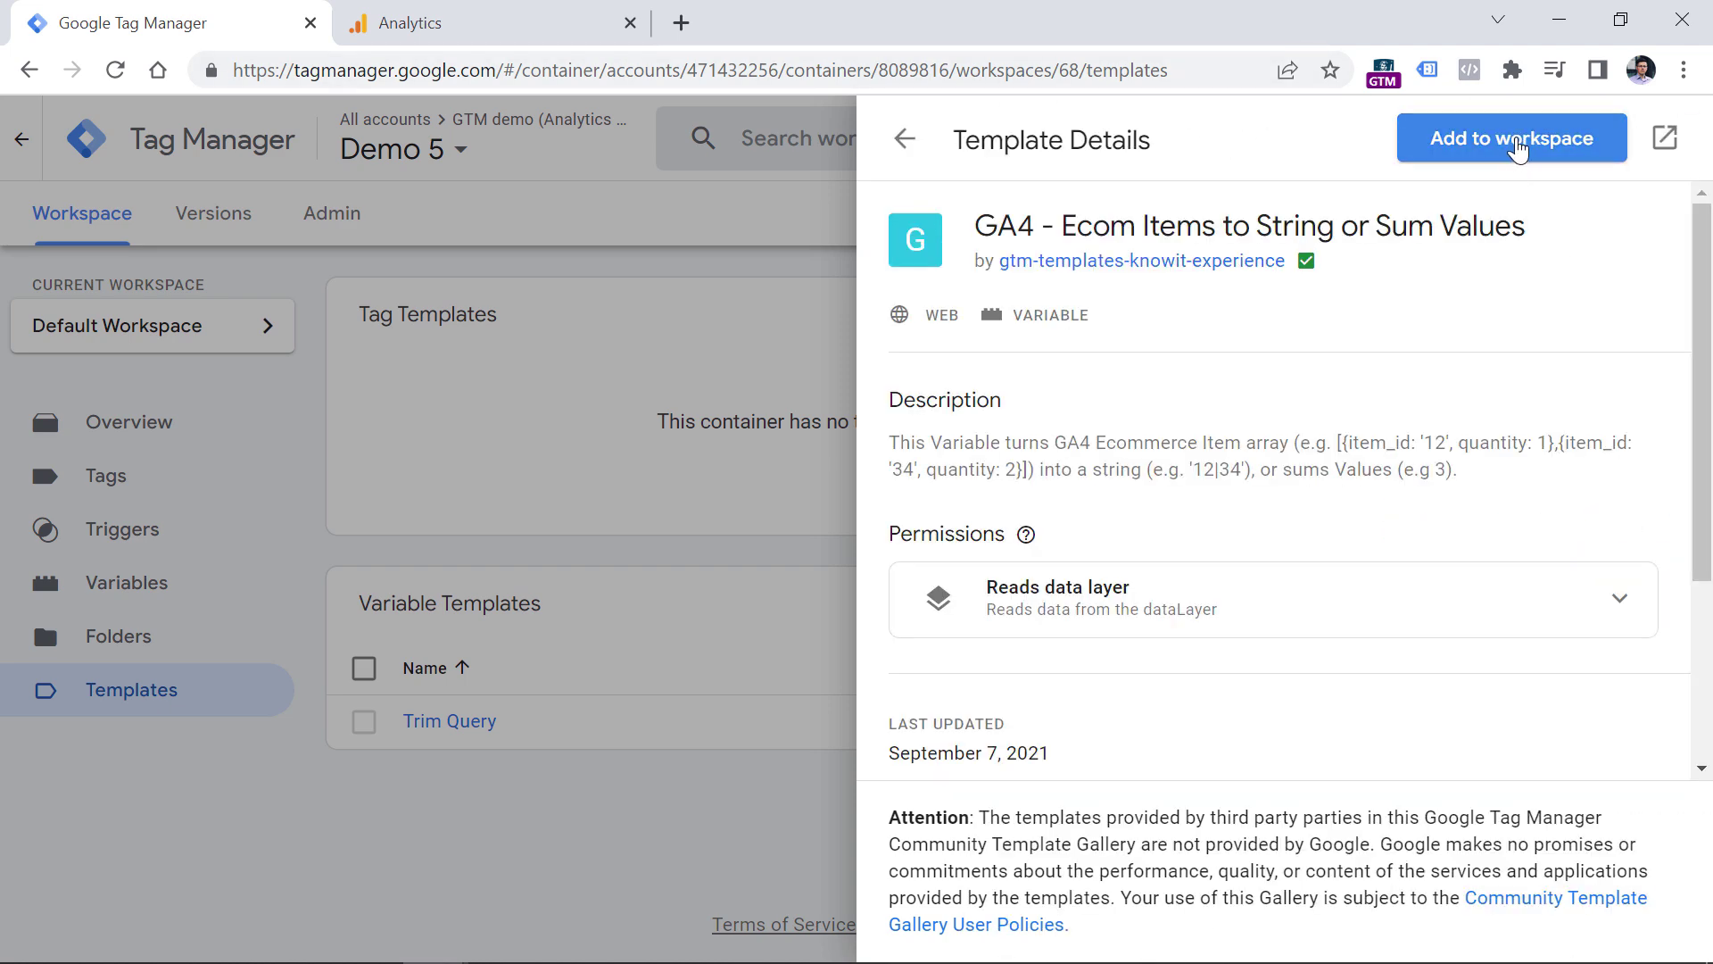
click(1508, 142)
click(1103, 559)
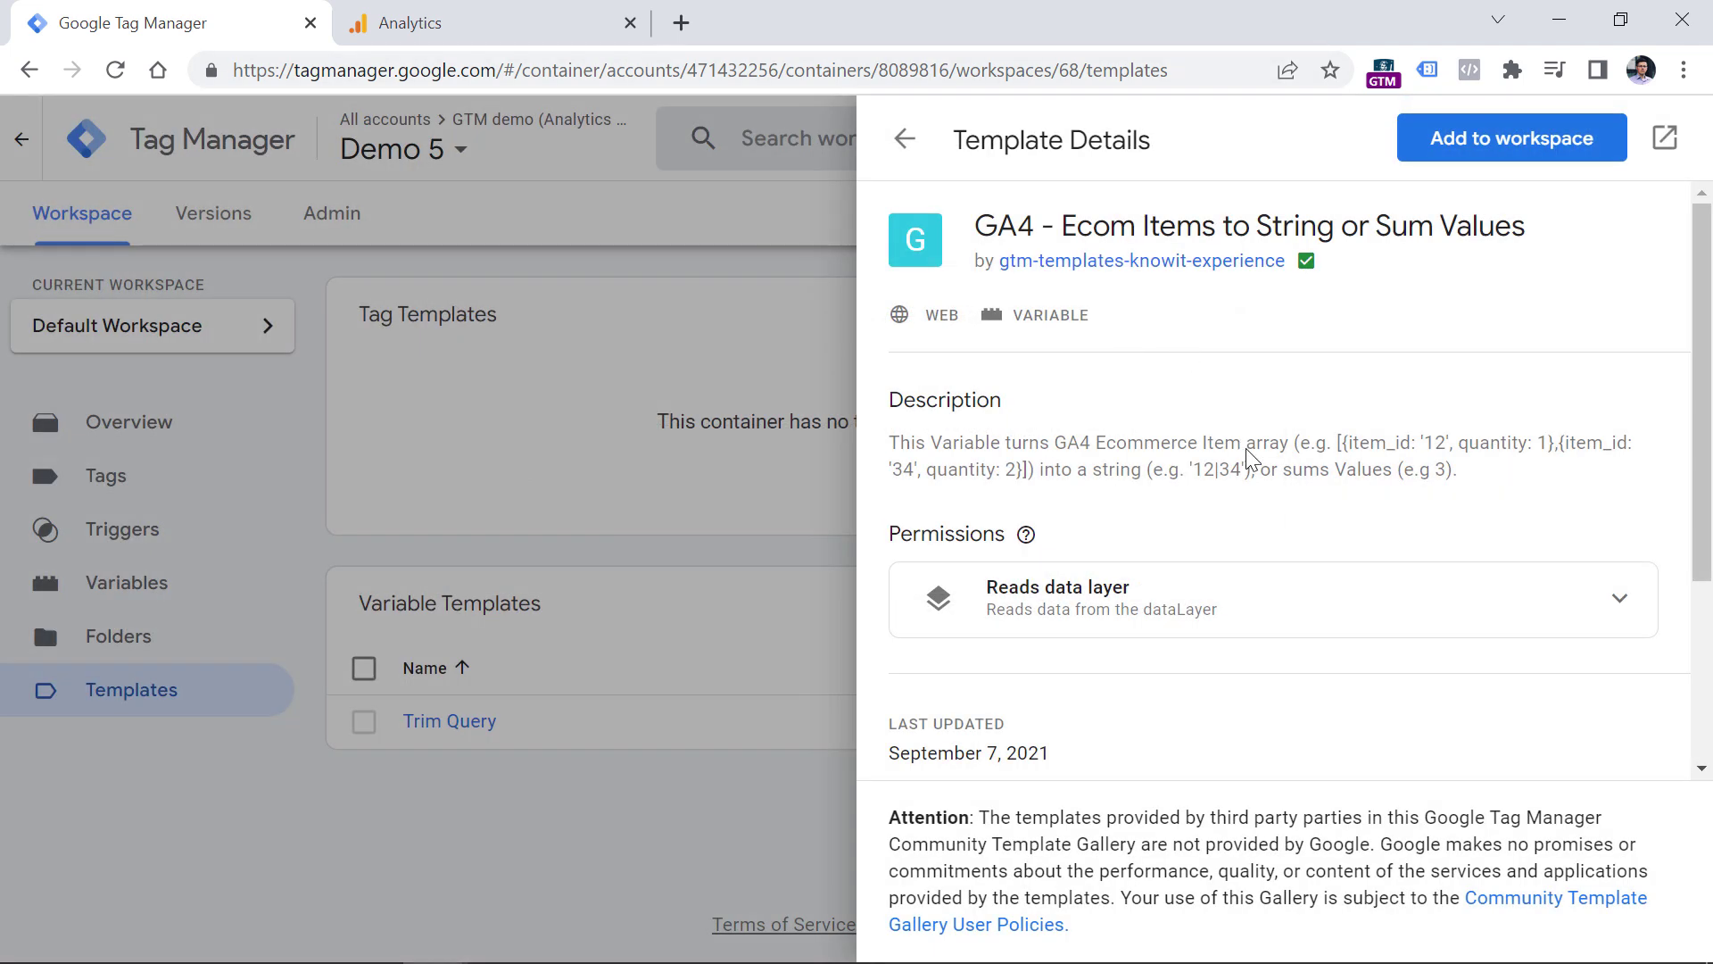
Step: Examine the description of GA4 - Ecom Items to String or Sum Values, including its example item array, string and sum
drag(1457, 471, 882, 452)
click(900, 456)
drag(1341, 443, 995, 473)
click(1558, 457)
click(995, 473)
drag(1194, 470, 1242, 472)
double_click(1439, 471)
click(1438, 497)
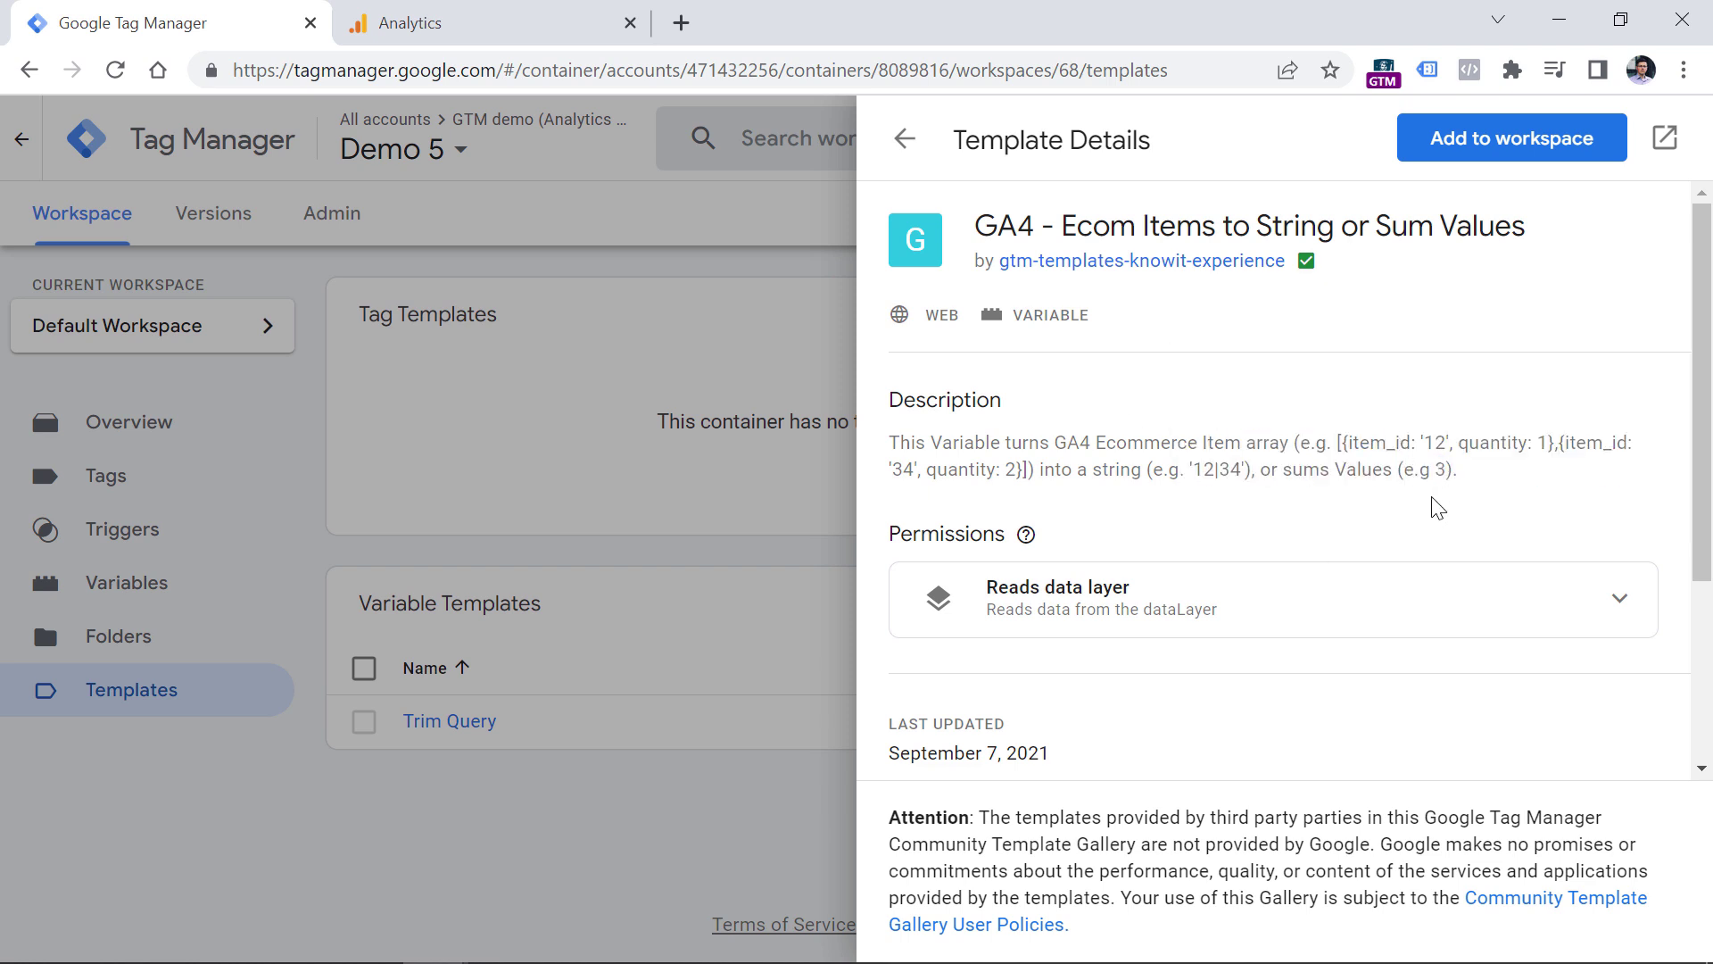
Step: Add the GA4 - Ecom Items to String or Sum Values template to the workspace, accepting its permissions
click(1514, 141)
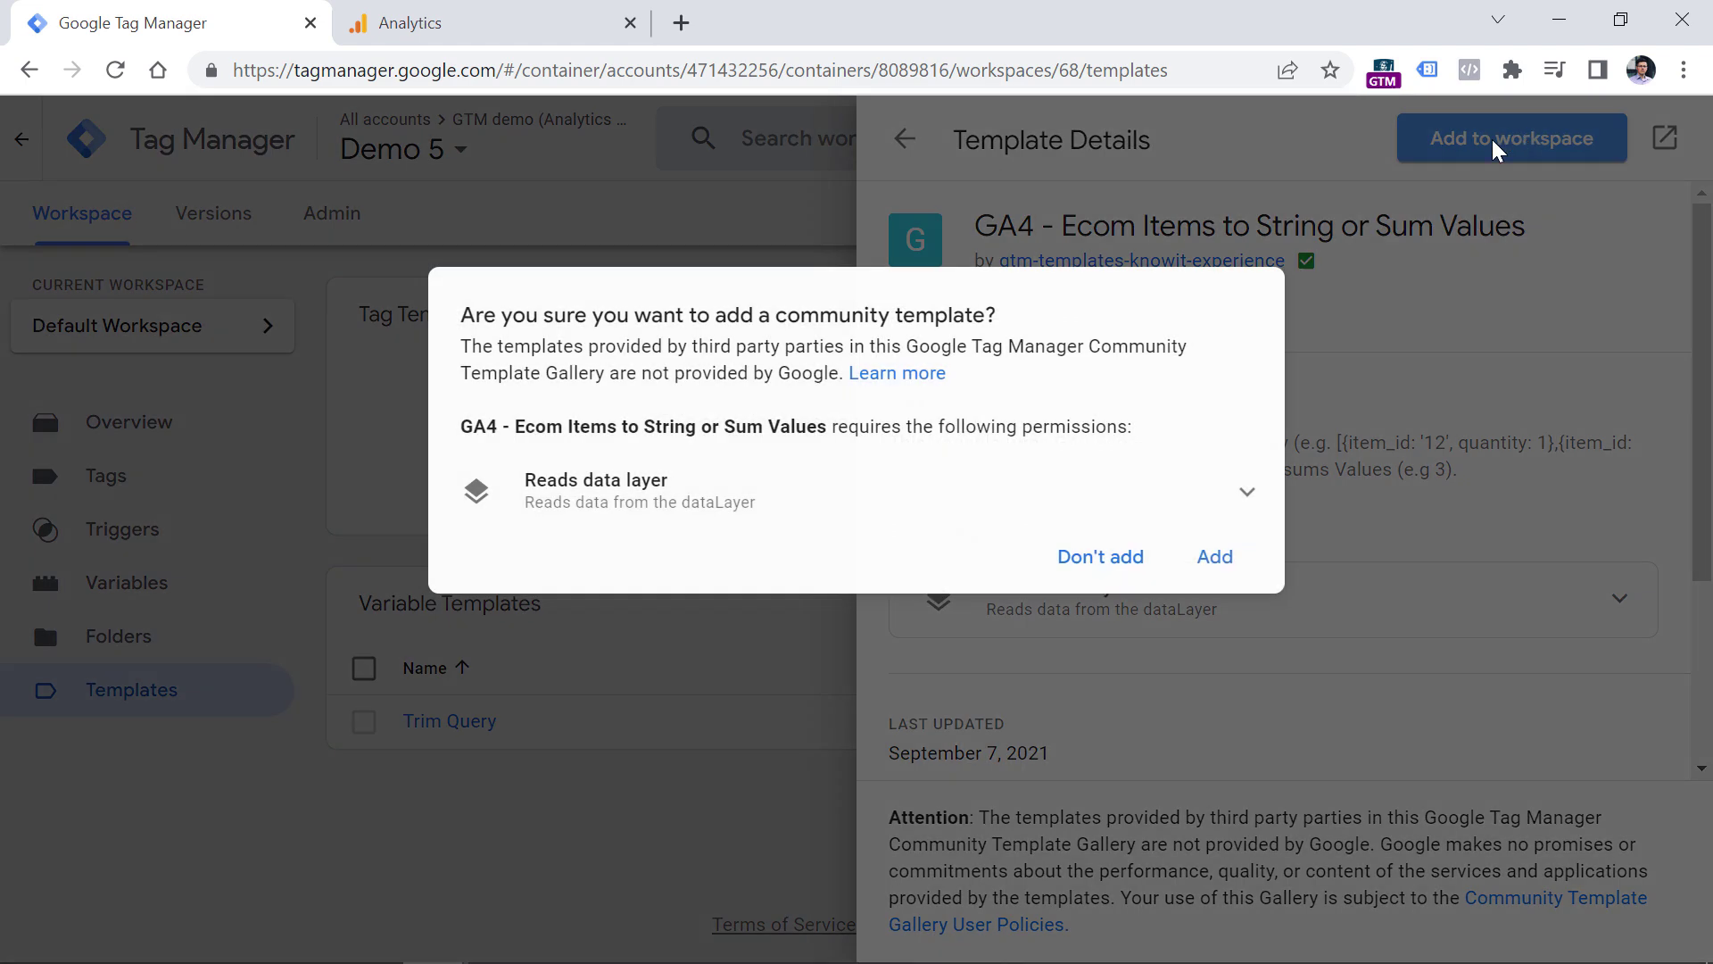
click(1211, 560)
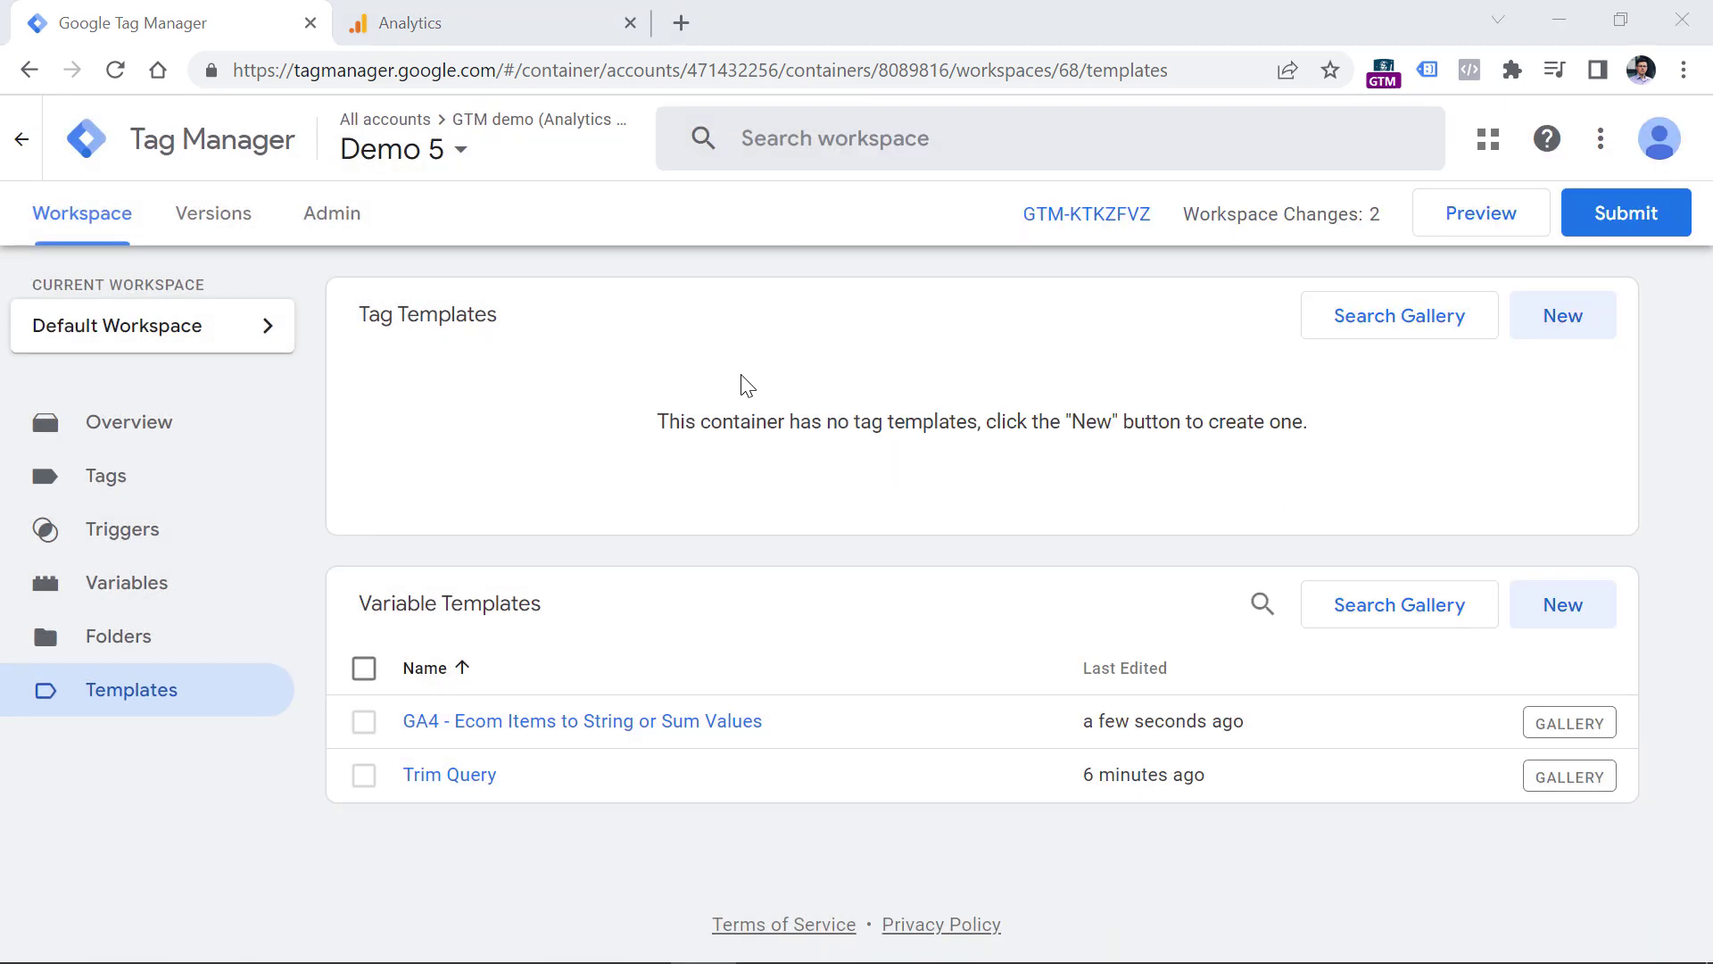
Step: Start a new user-defined variable of the type GA4 - Ecom Items to String or Sum Values
click(136, 584)
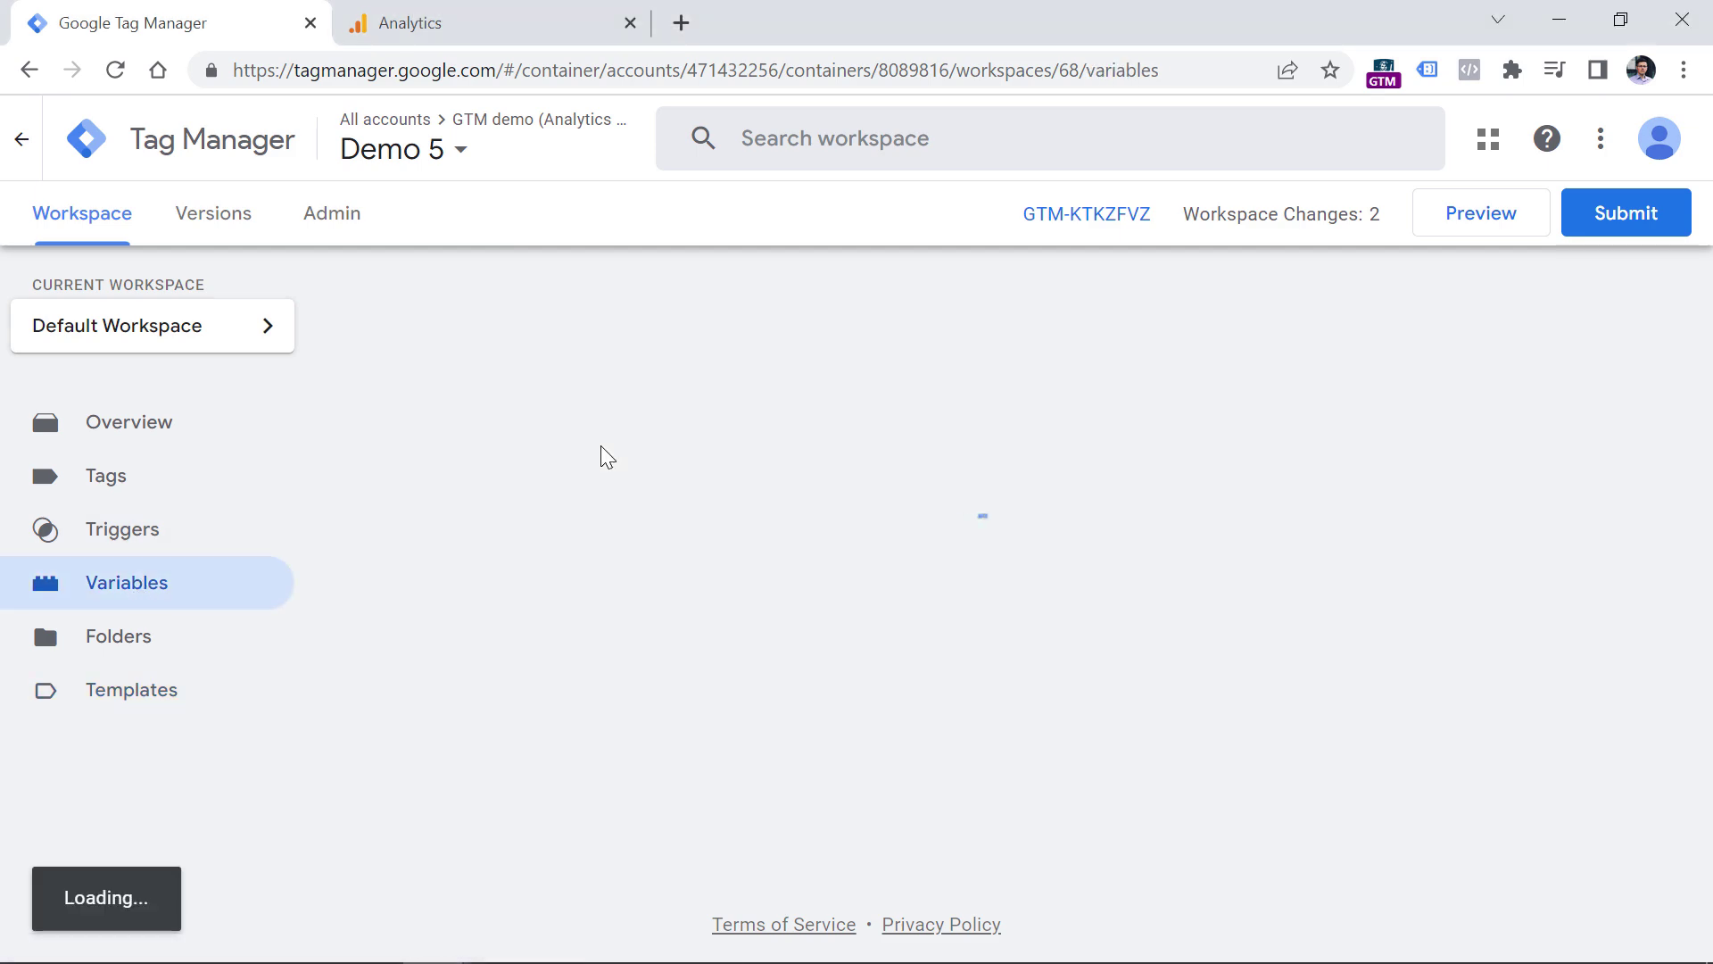
scroll(791, 397, down, 5)
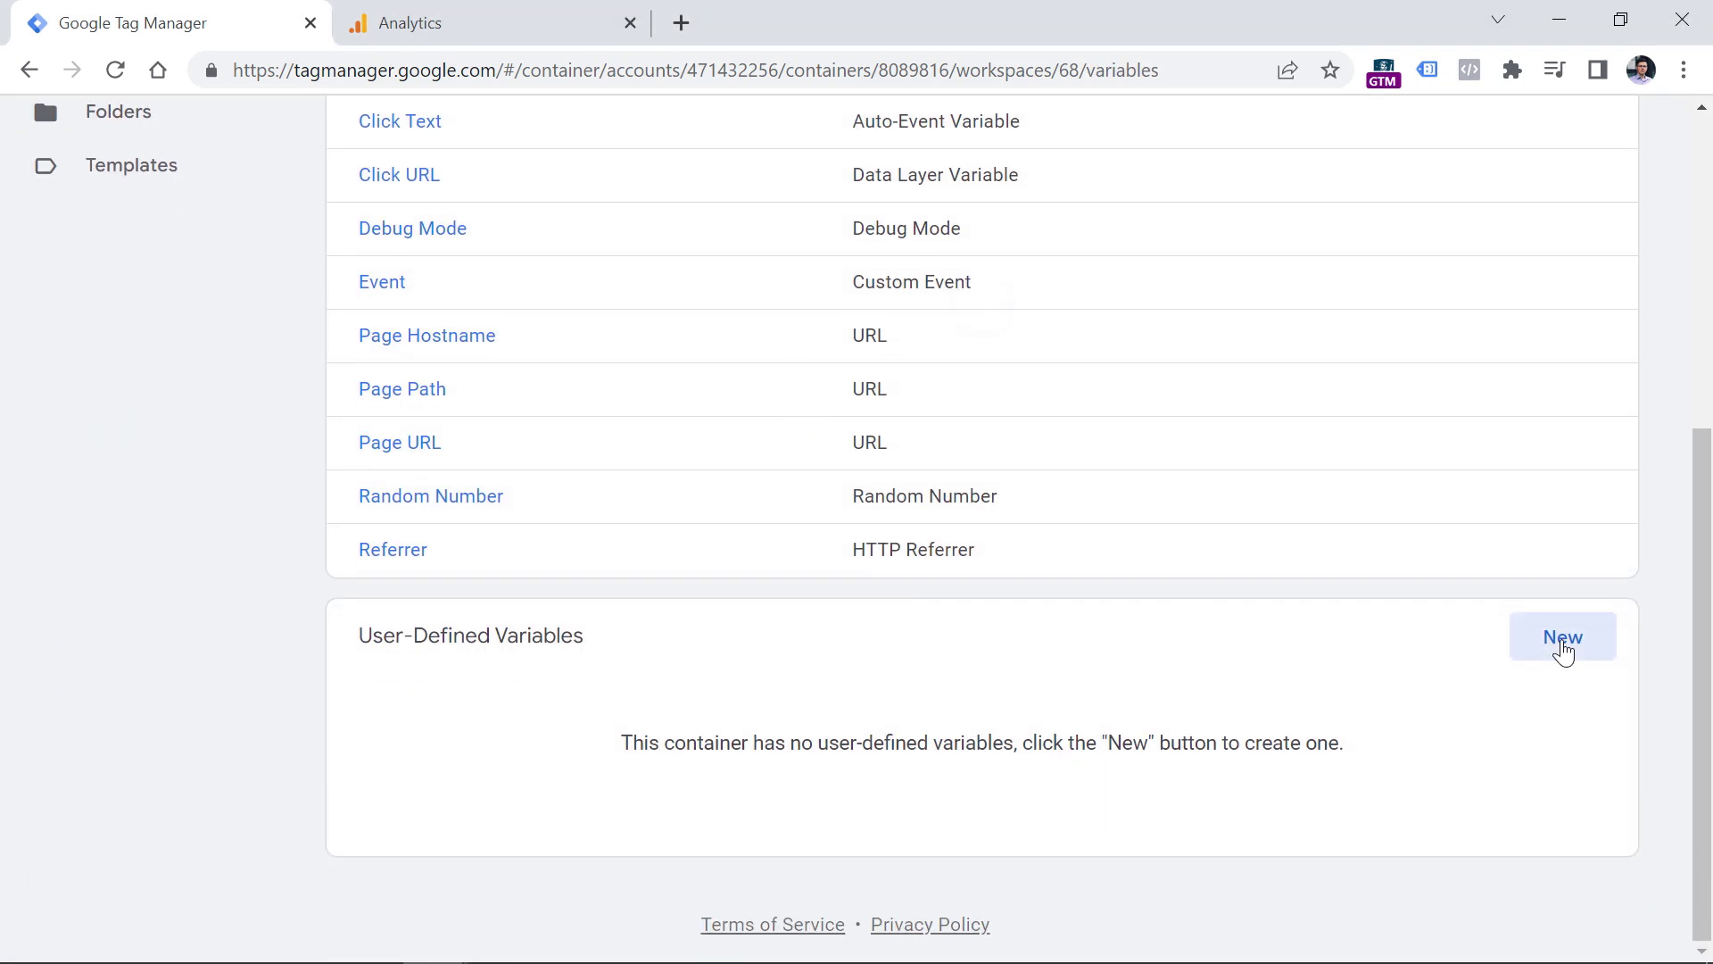
click(1560, 643)
click(550, 394)
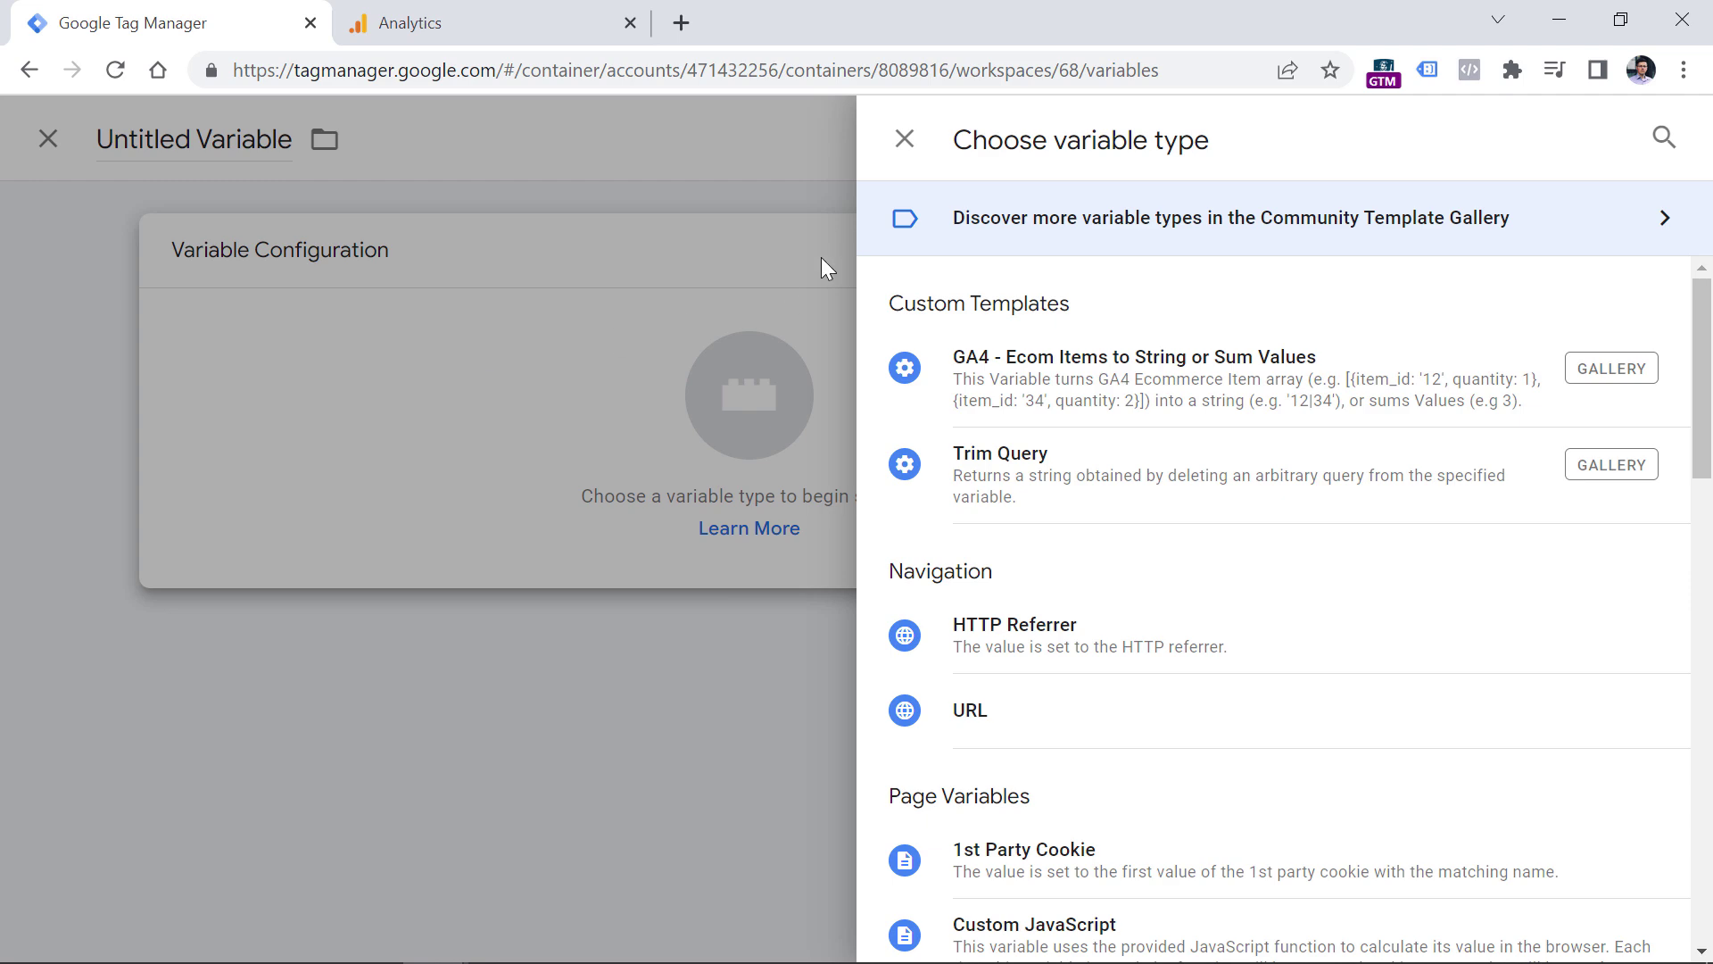
click(1178, 398)
Step: Review the input and mapping method settings, and select purchase as the variable's ecommerce event
scroll(592, 335, down, 5)
mouse_move(546, 250)
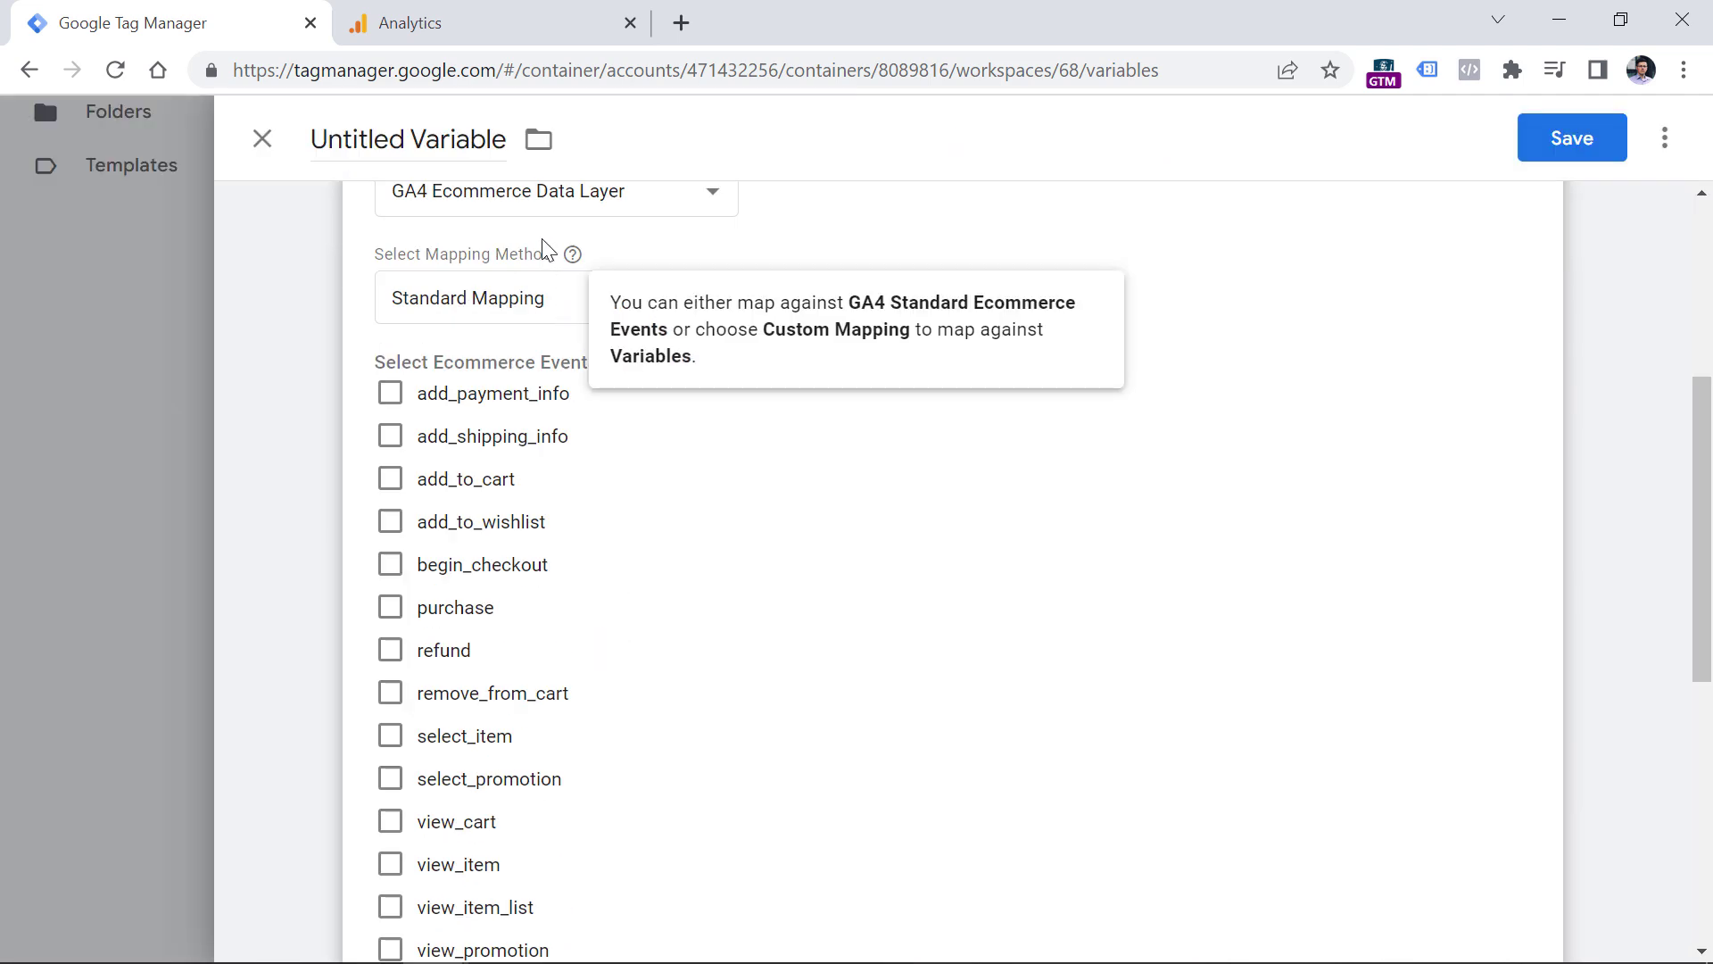
scroll(546, 268, up, 5)
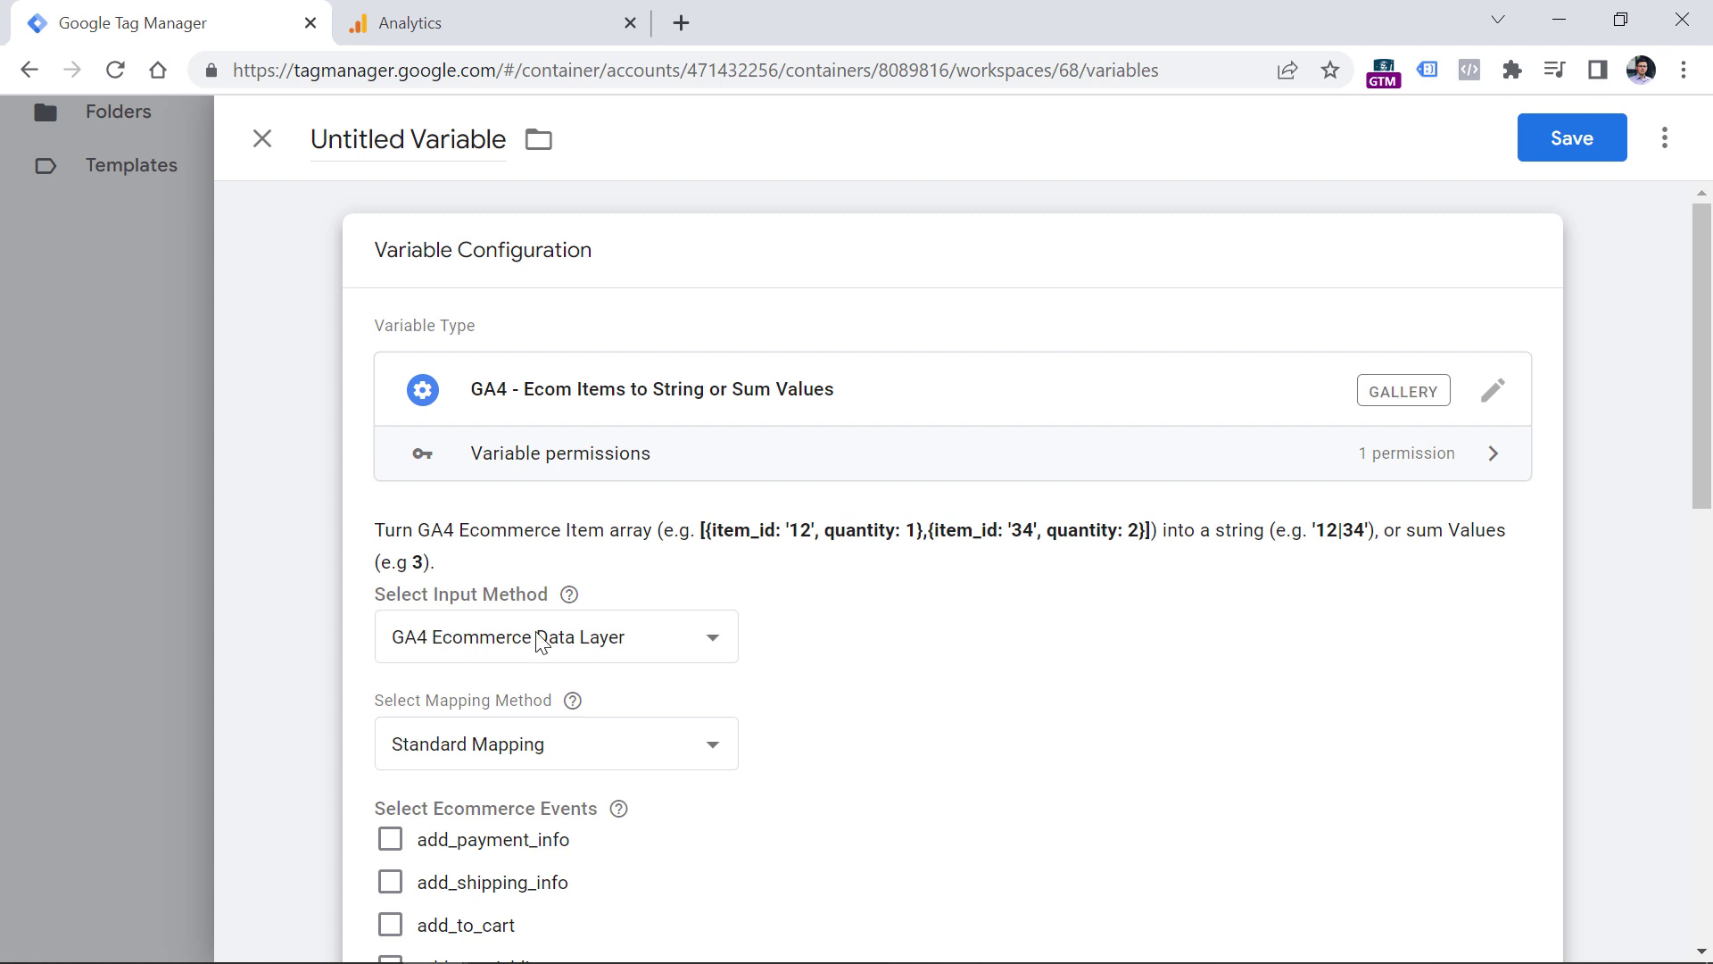
scroll(1705, 427, down, 5)
drag(1705, 422, 1705, 479)
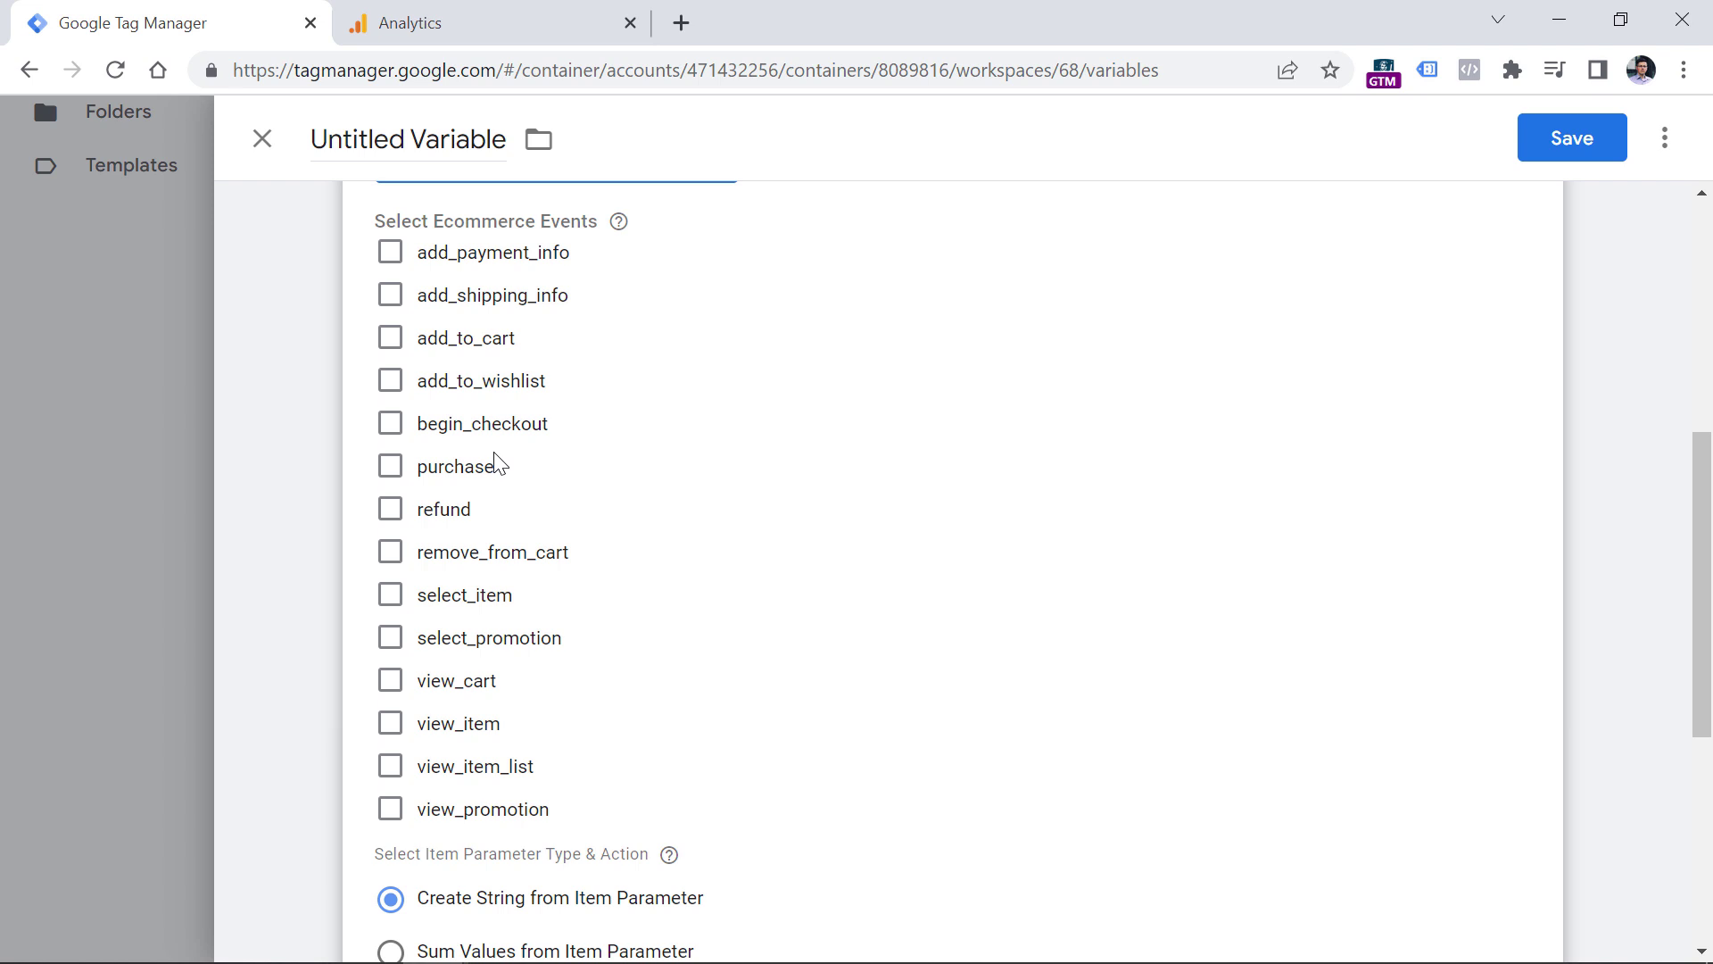
click(390, 471)
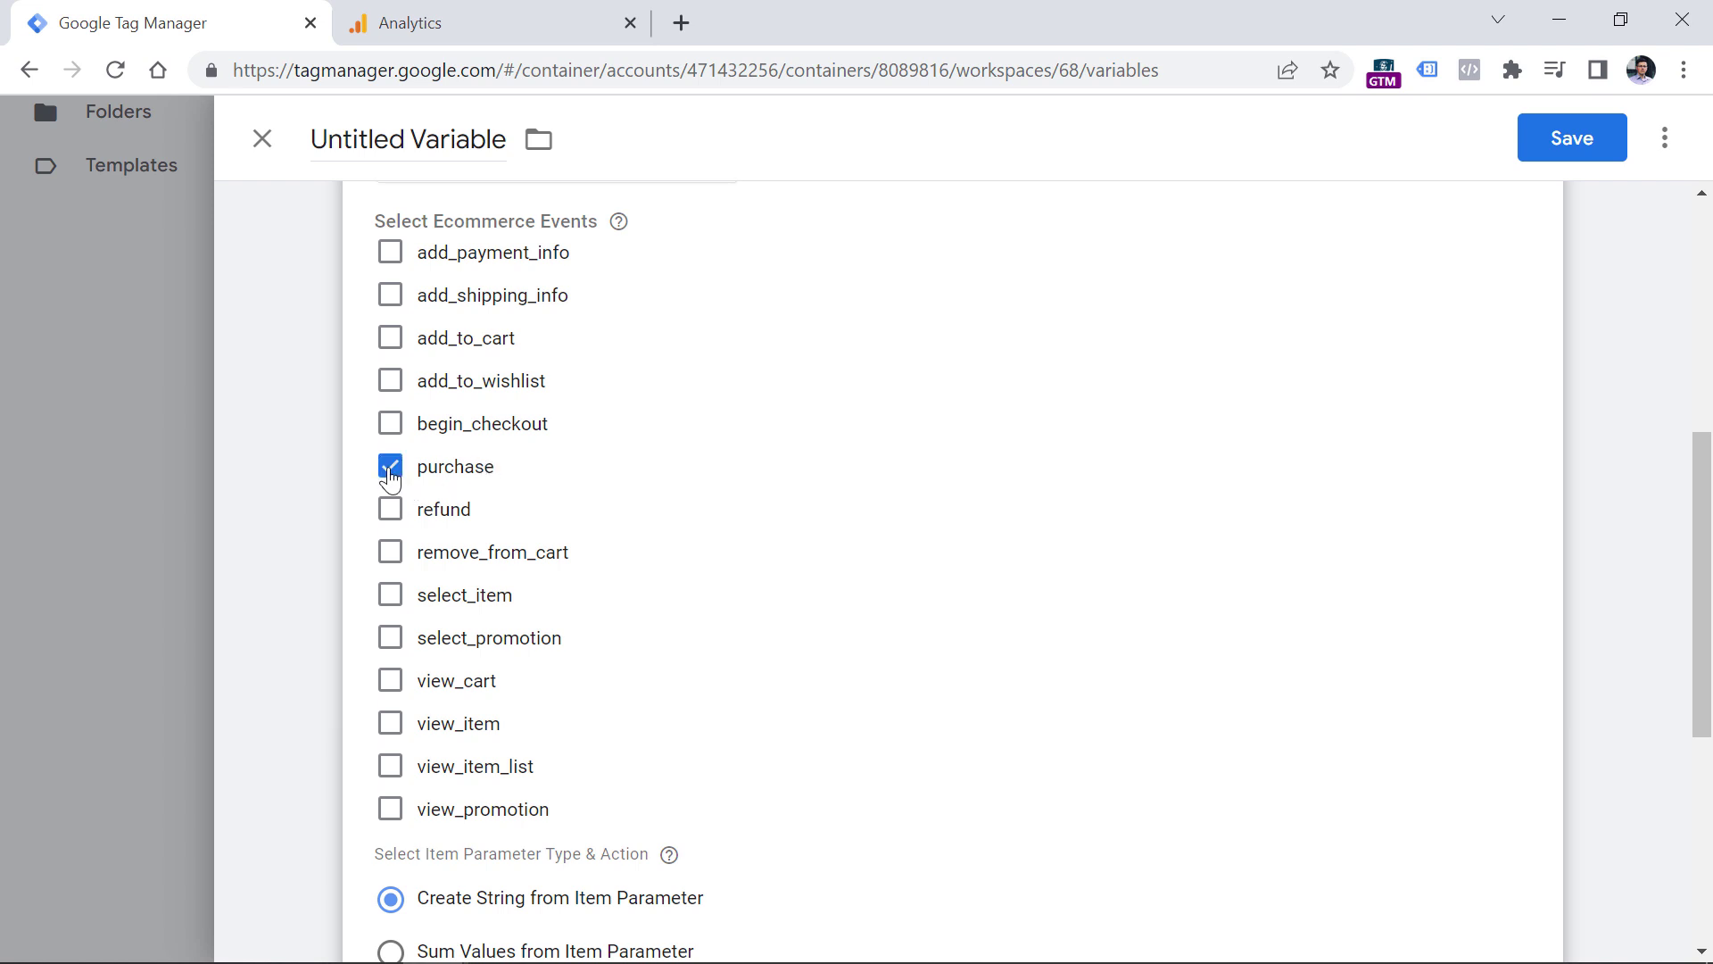
Step: Set the variable to sum values from the item parameter, with quantity as the standard item parameter
scroll(715, 444, down, 5)
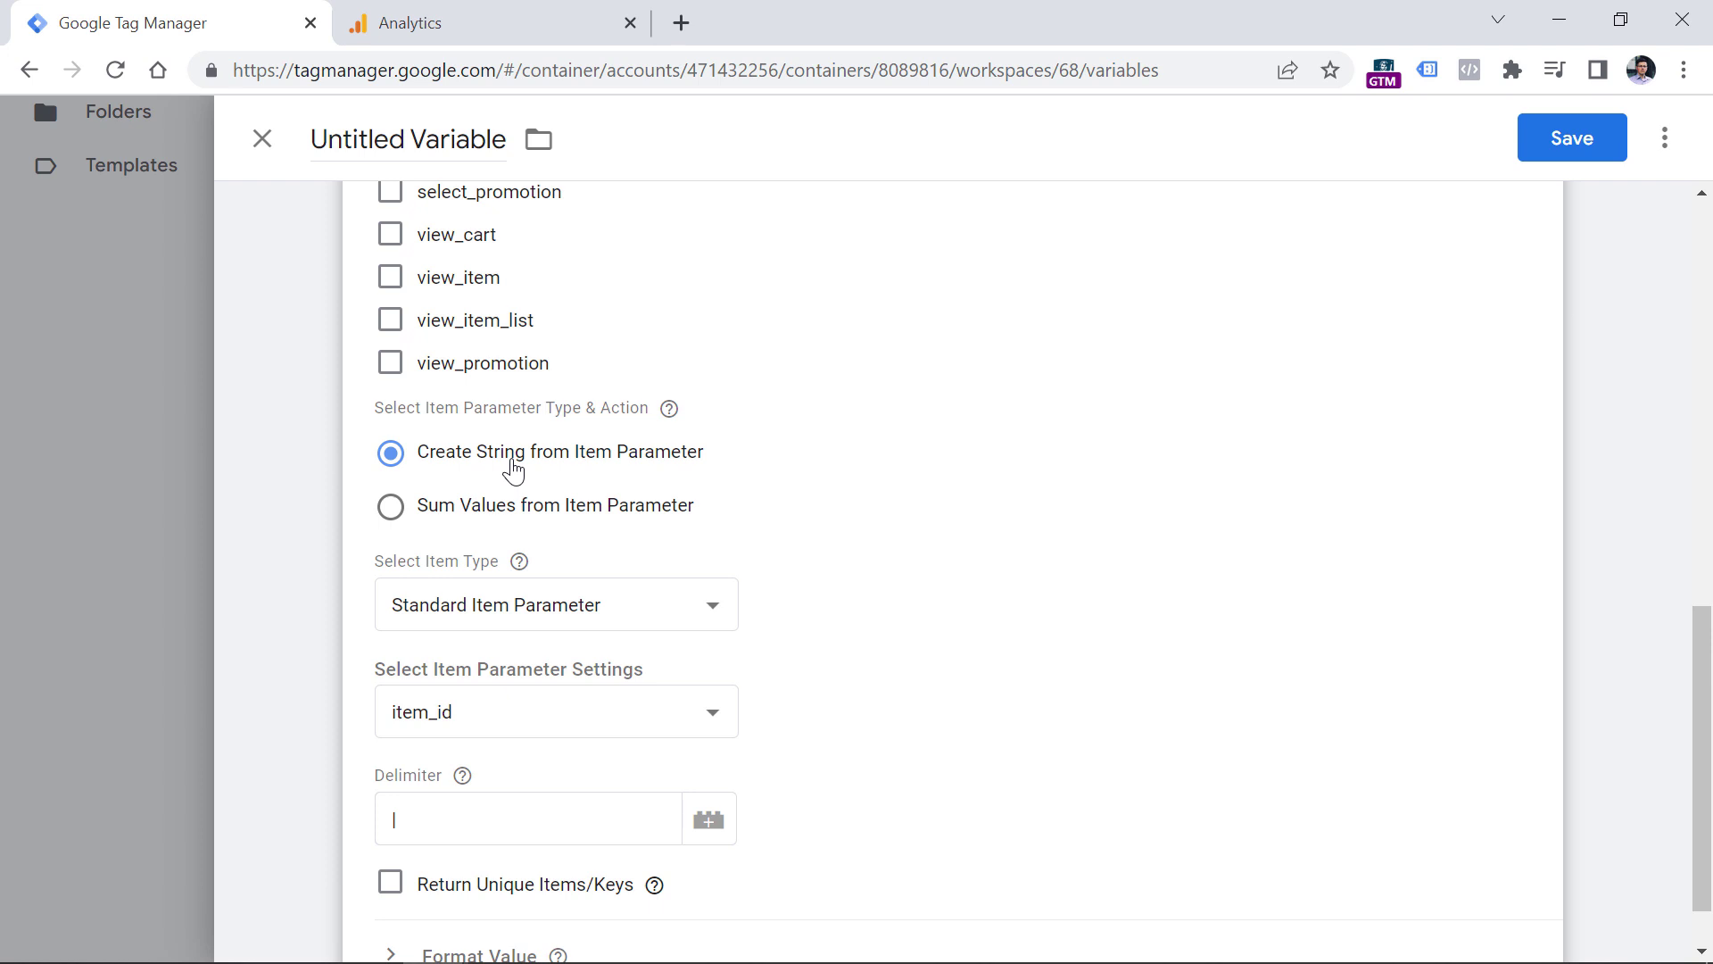
click(394, 520)
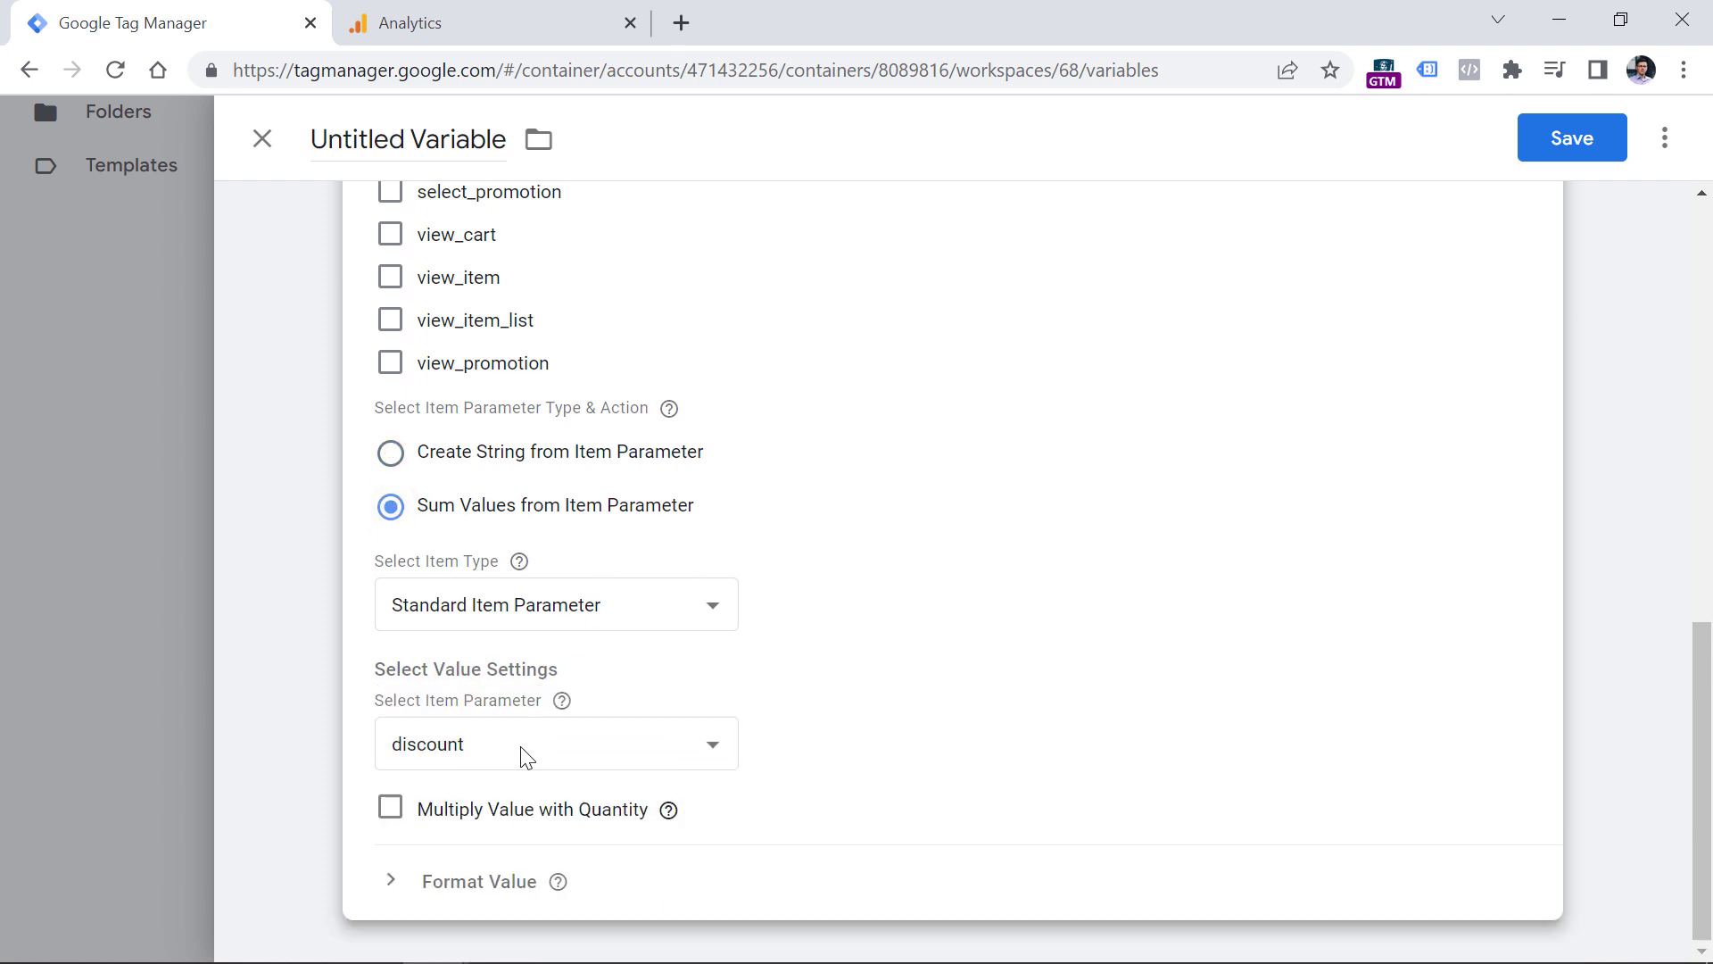
click(552, 756)
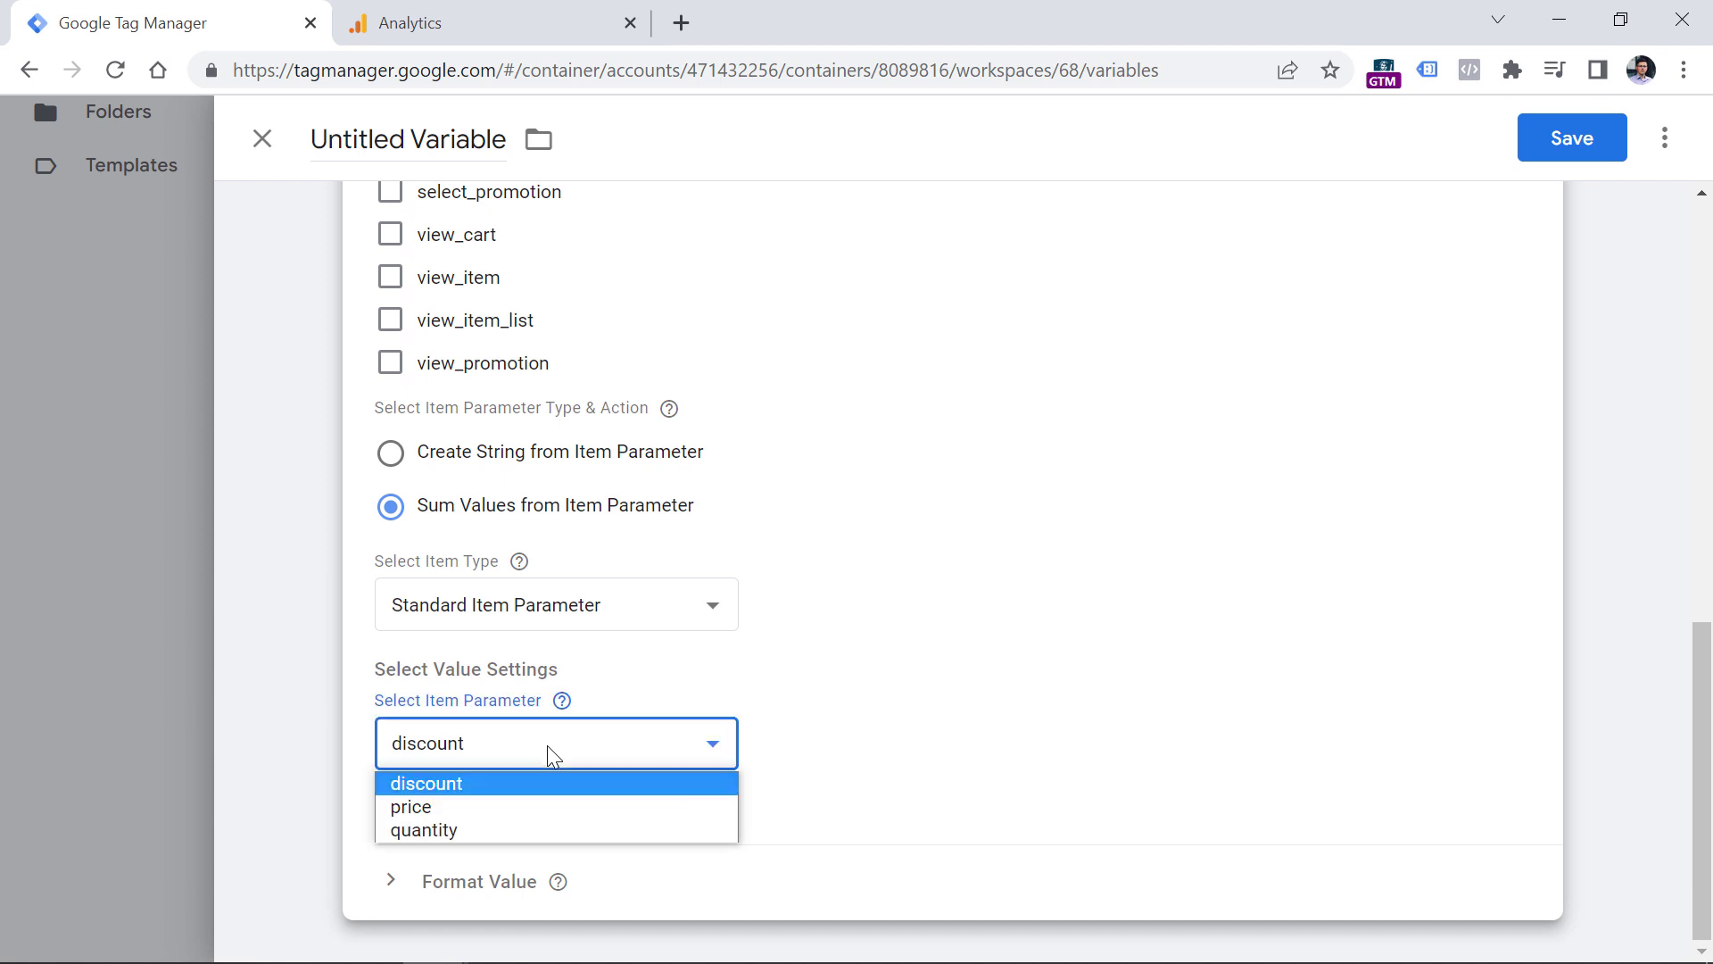
click(435, 807)
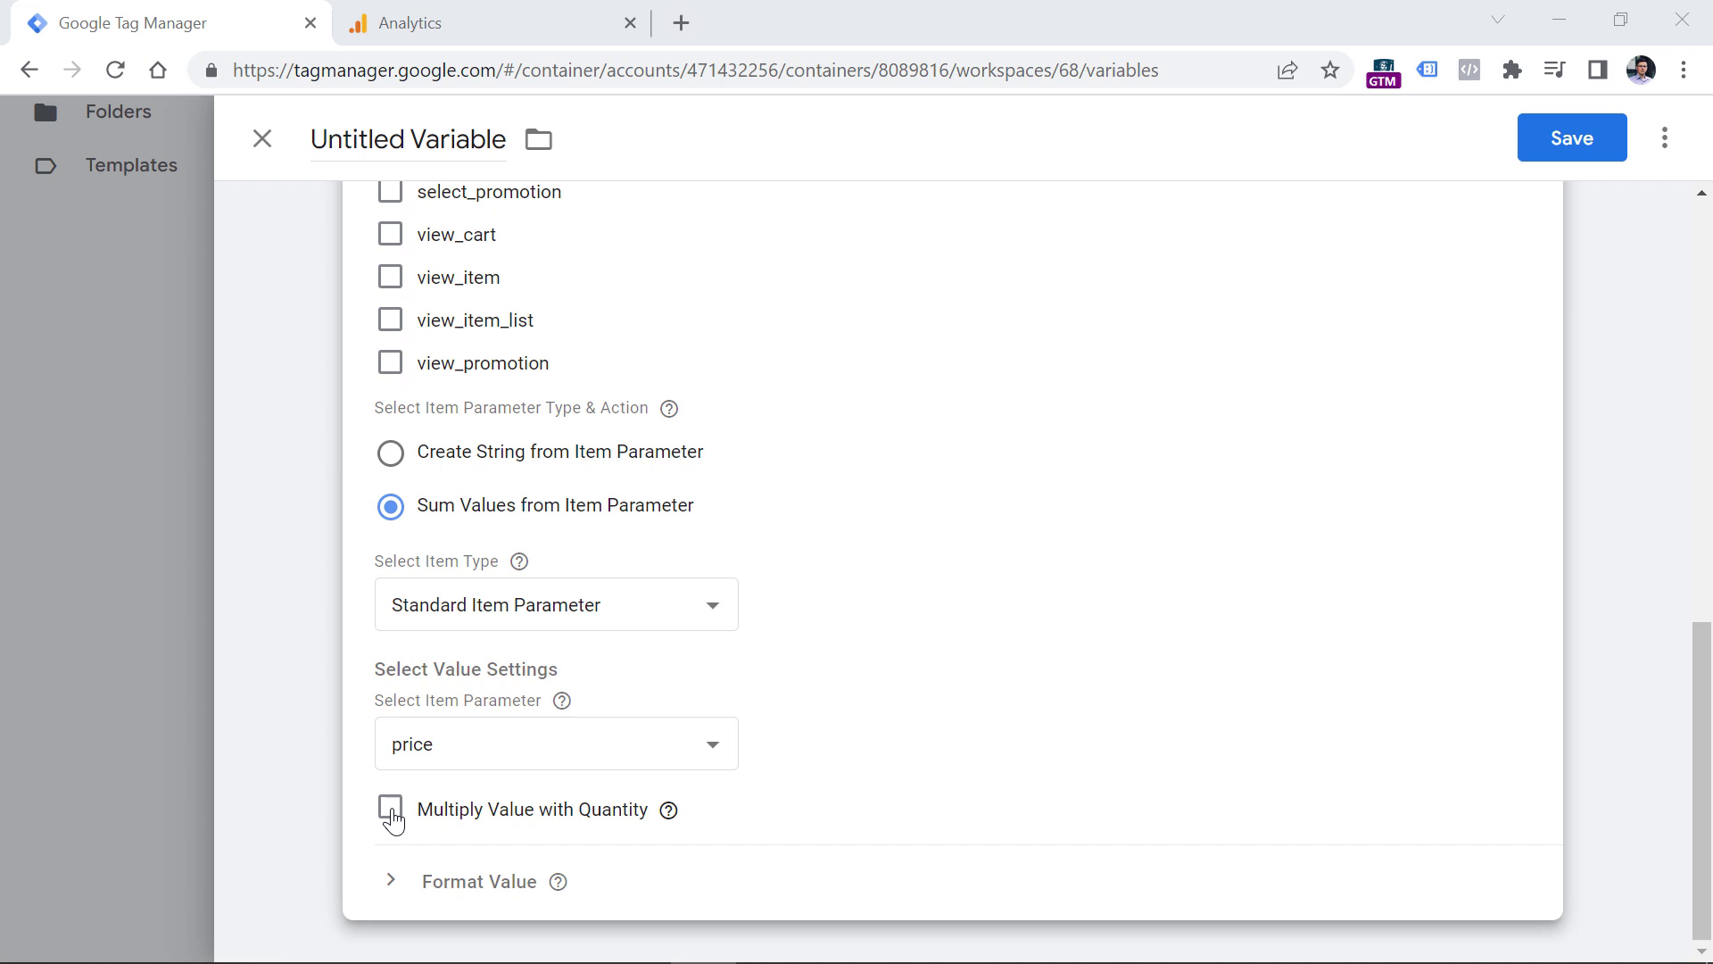
click(554, 746)
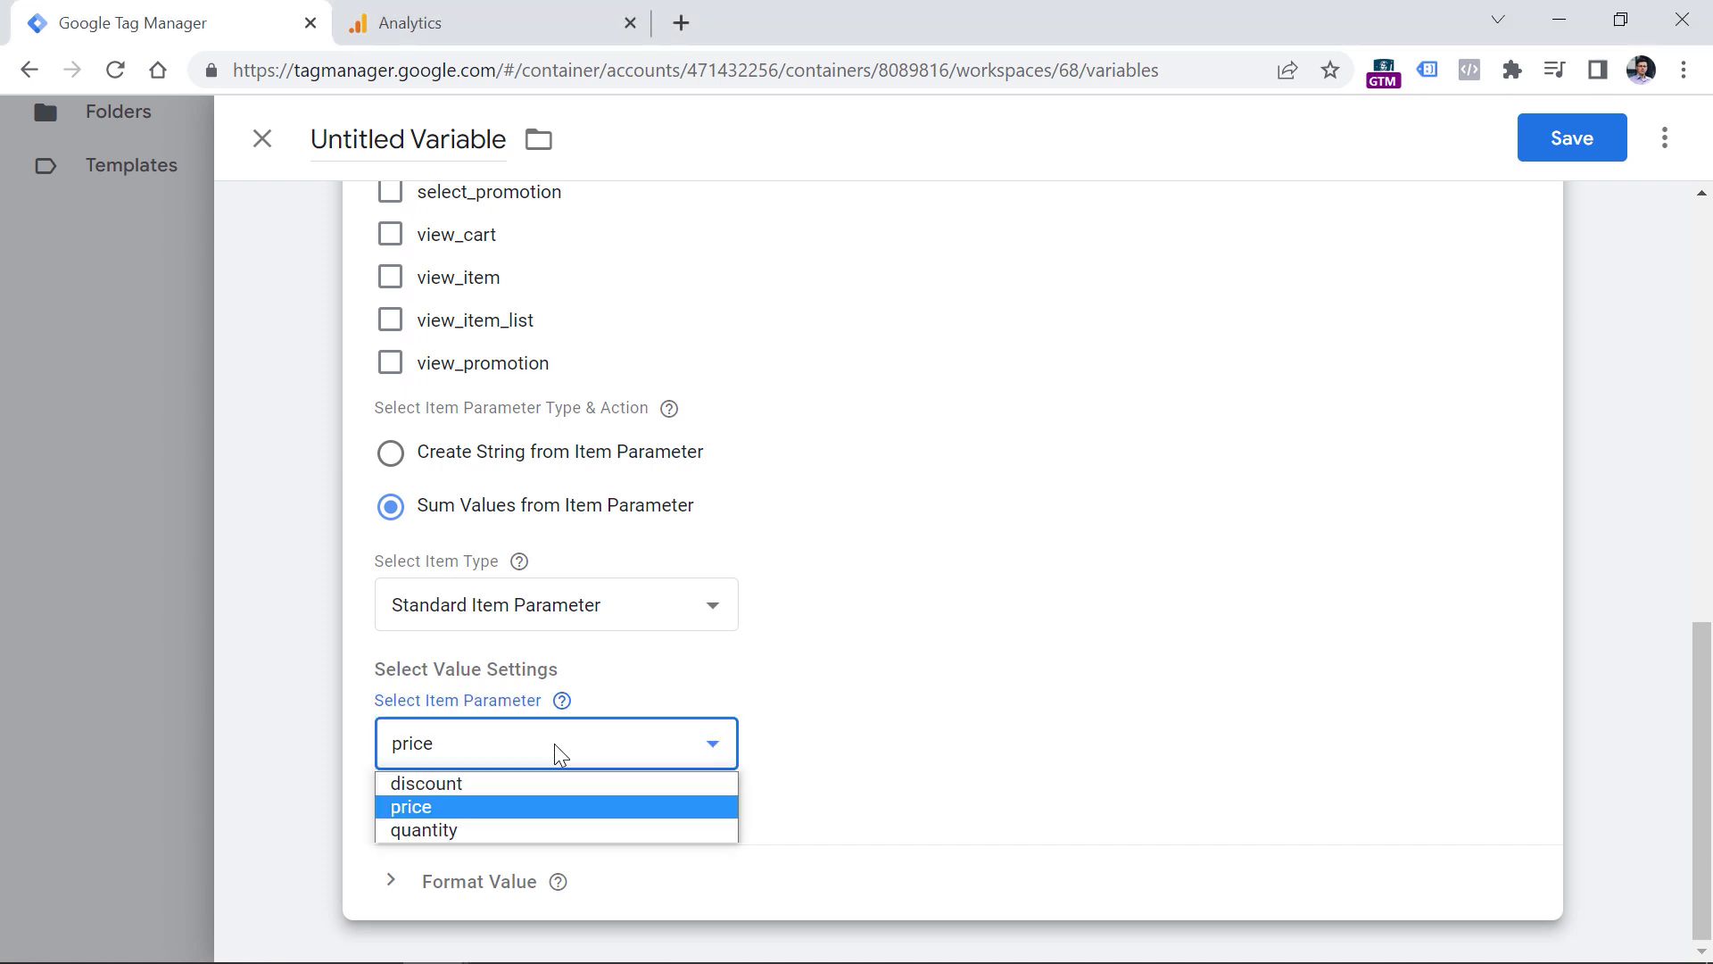
click(455, 830)
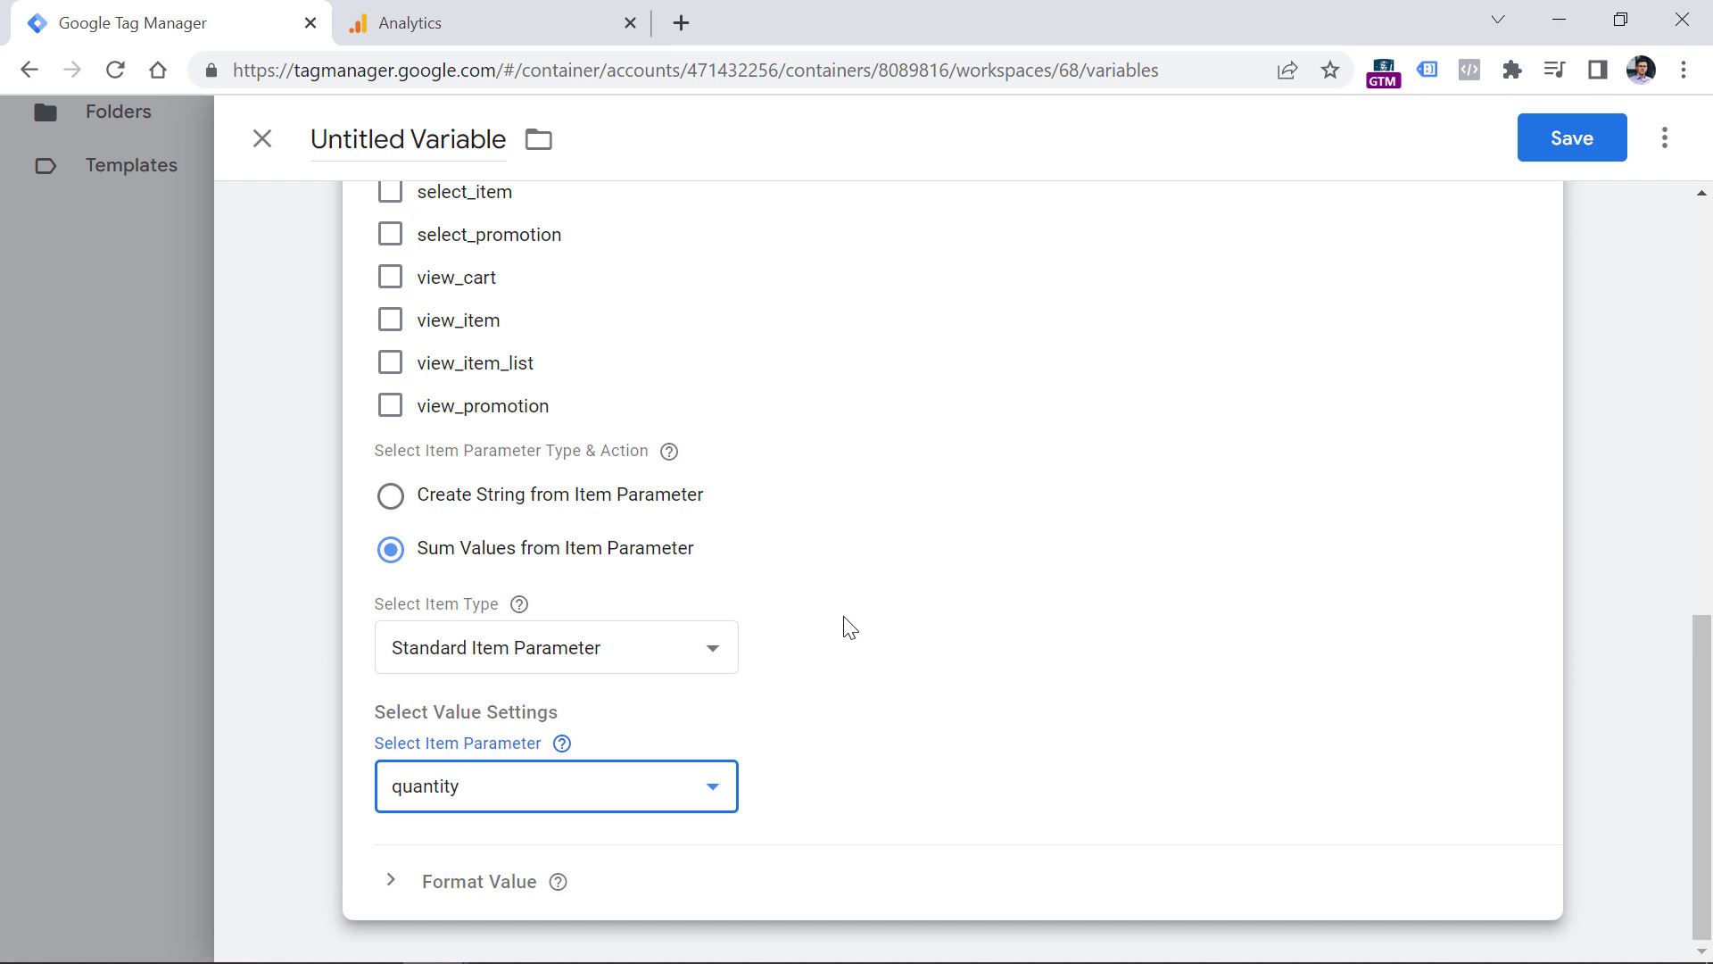
Step: Name the variable "Custom - product quantity" and save it
triple_click(375, 138)
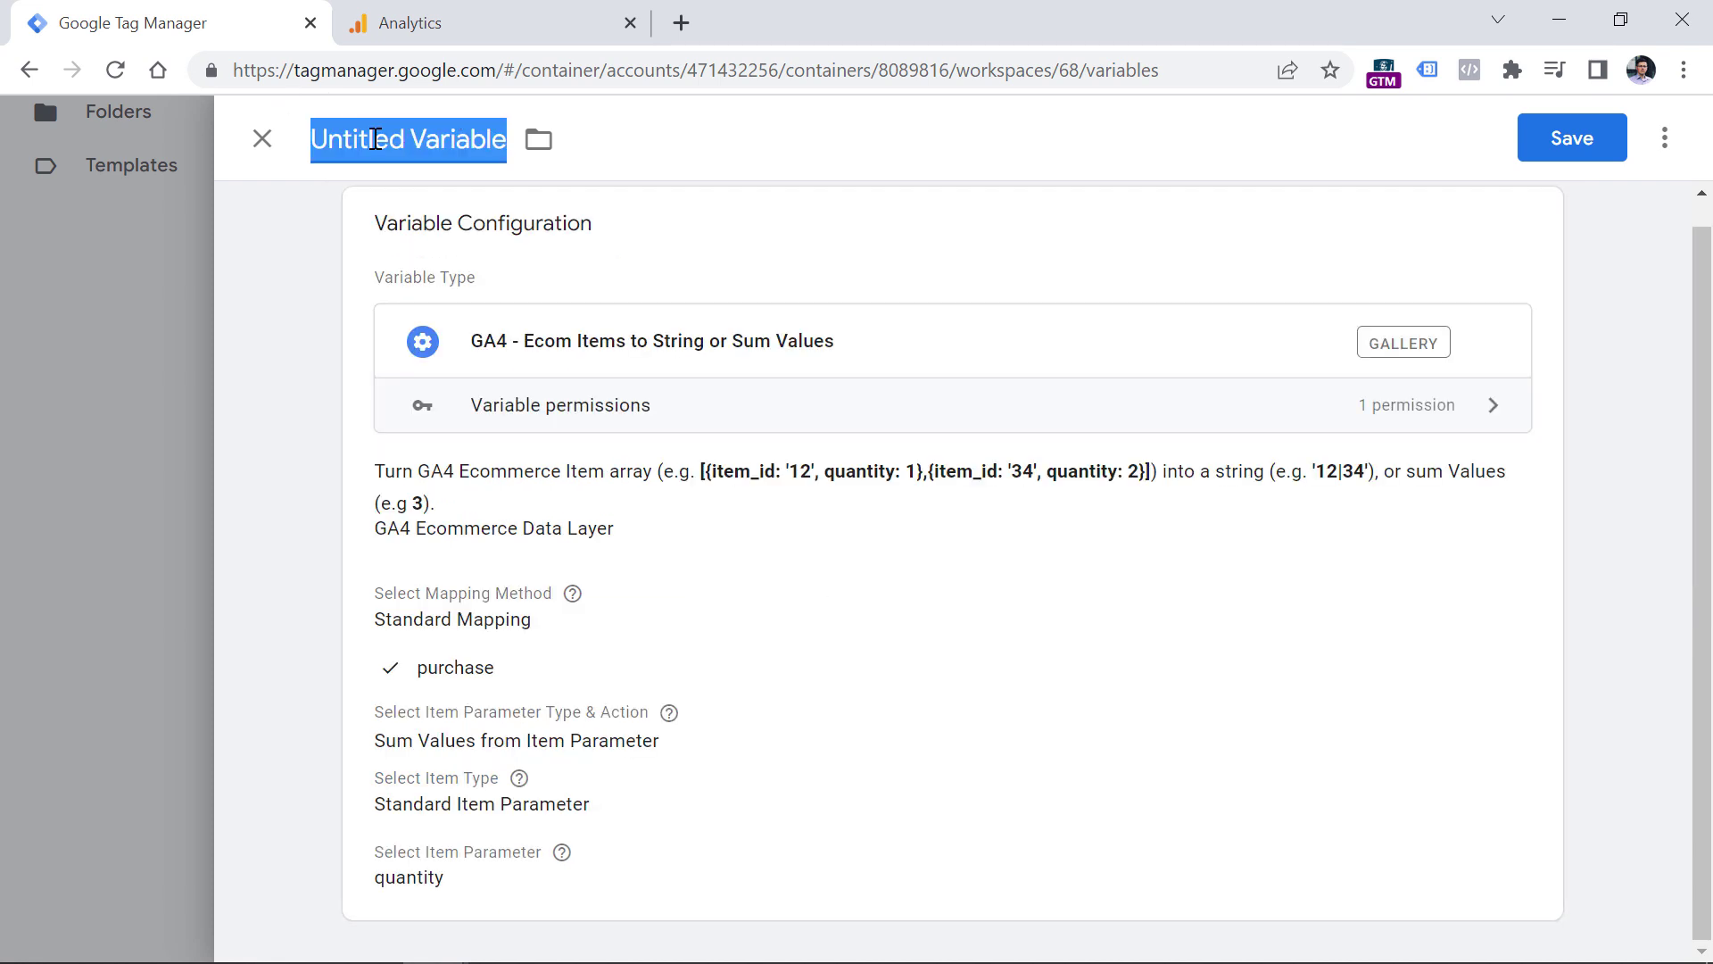
text(Custom - product quantity)
click(1571, 154)
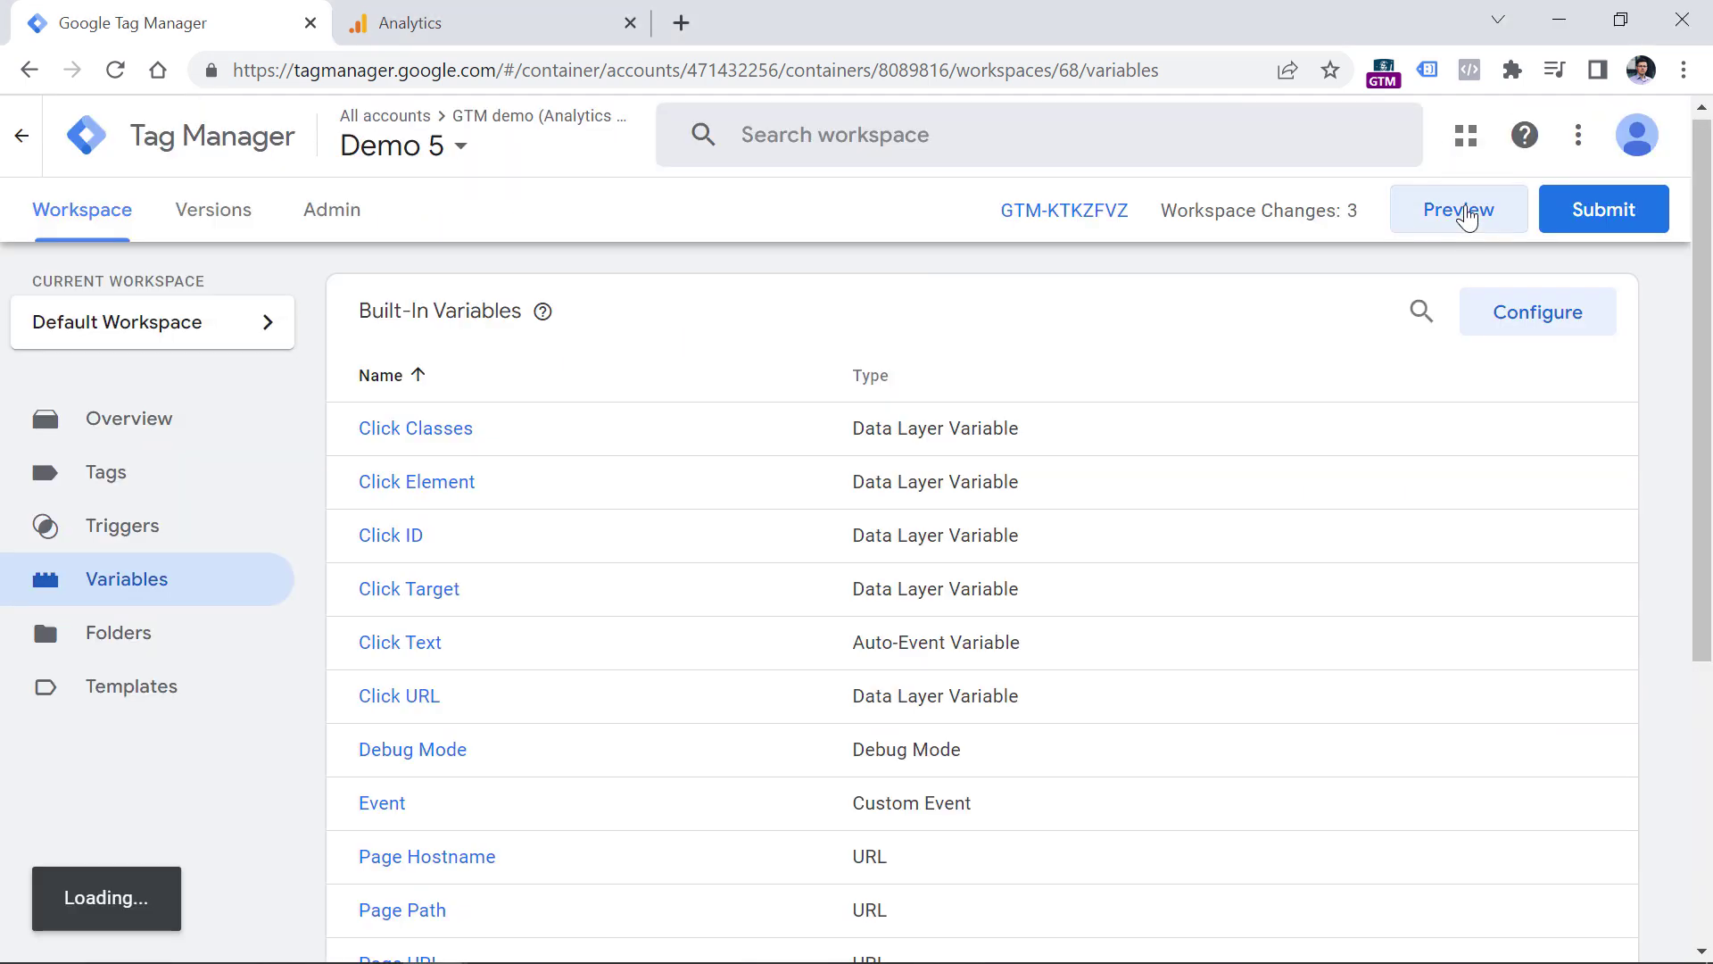
click(1466, 215)
drag(940, 746, 768, 746)
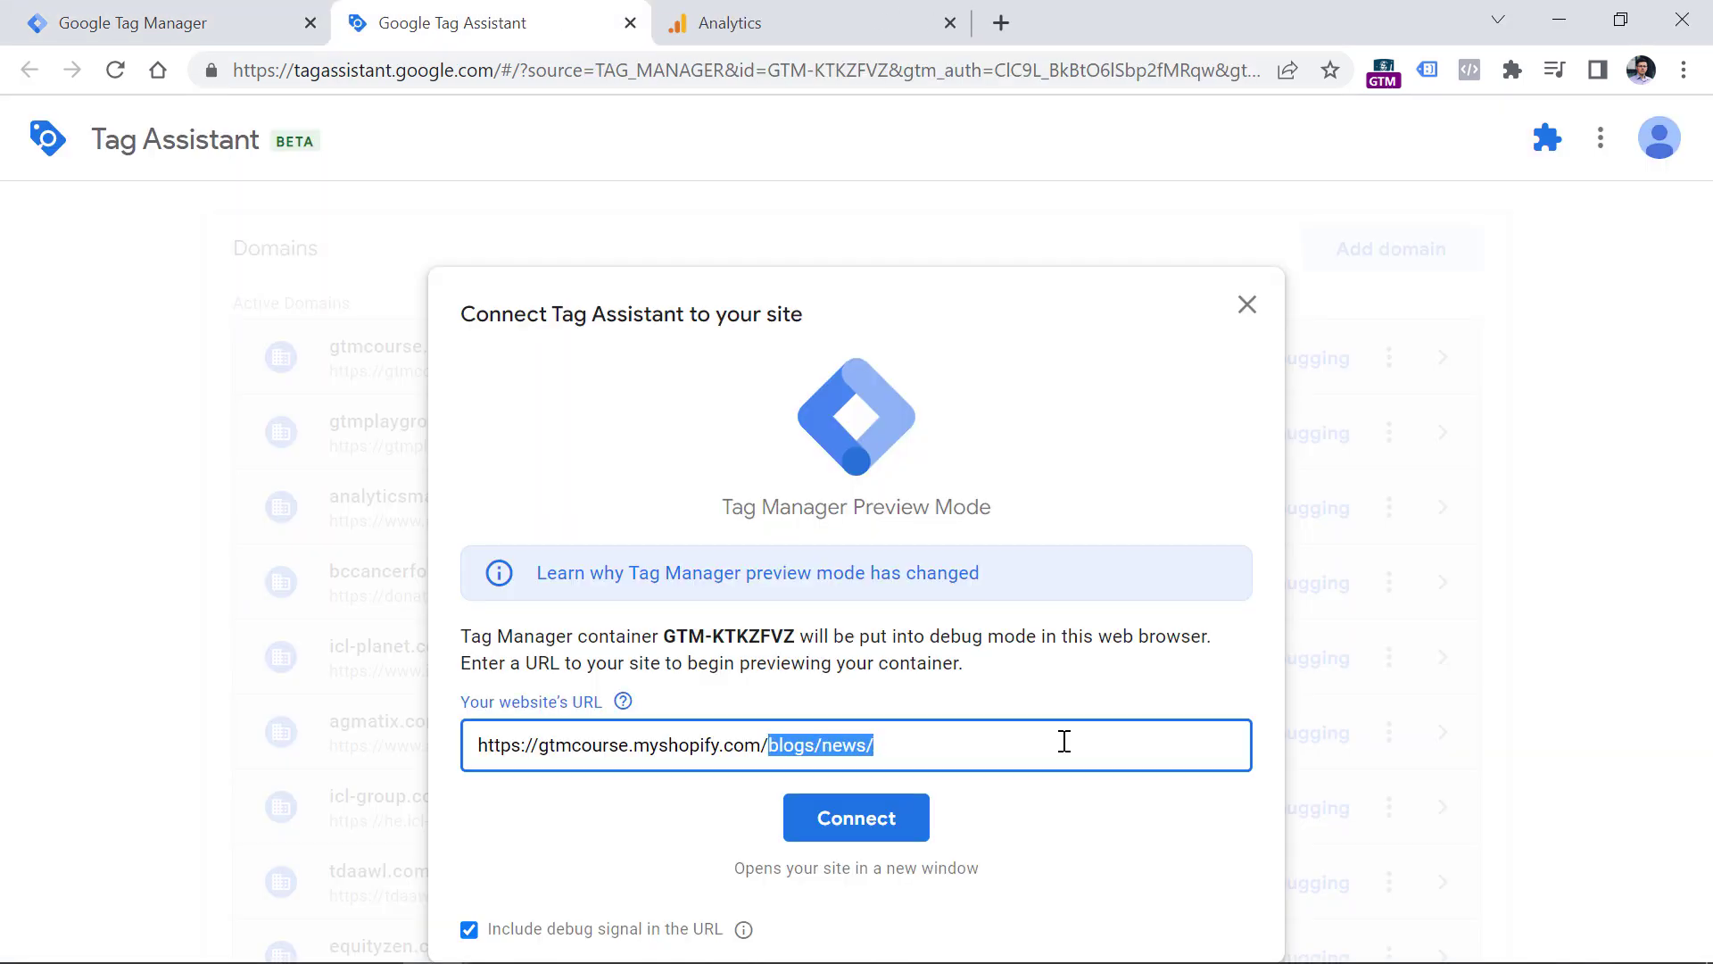
key(BackSpace)
key(Return)
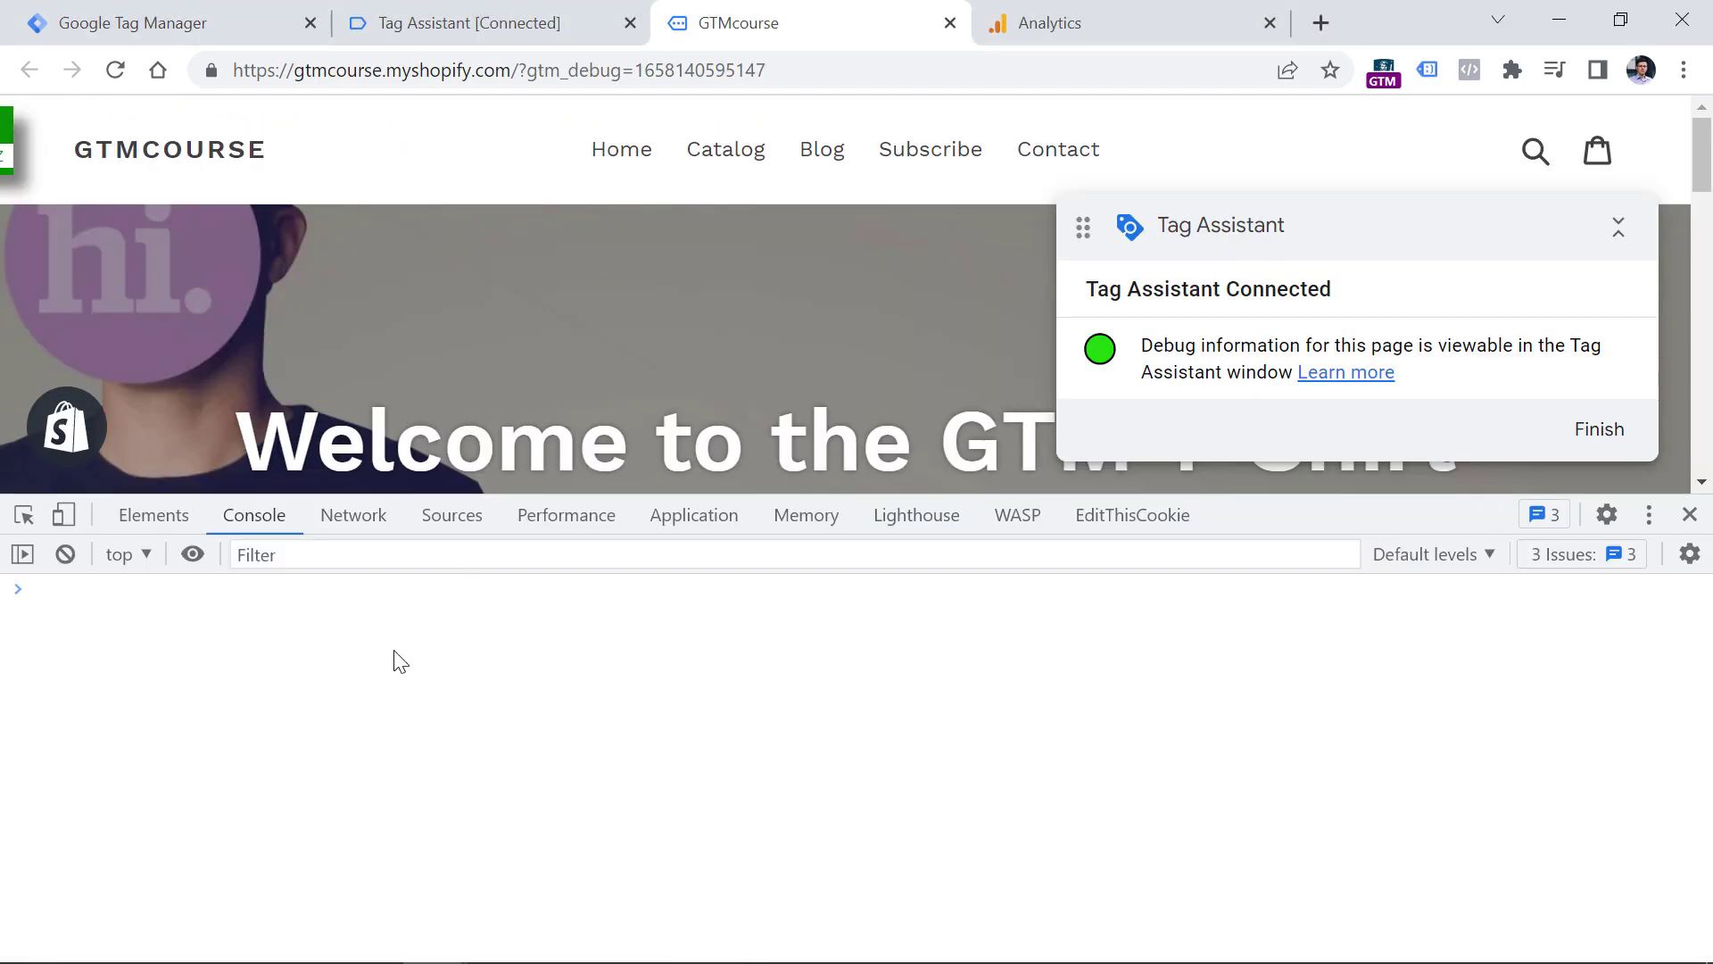
Step: Push the copied two-item purchase event to the data layer from the browser console, and select that event in Tag Assistant
key(ctrl+v)
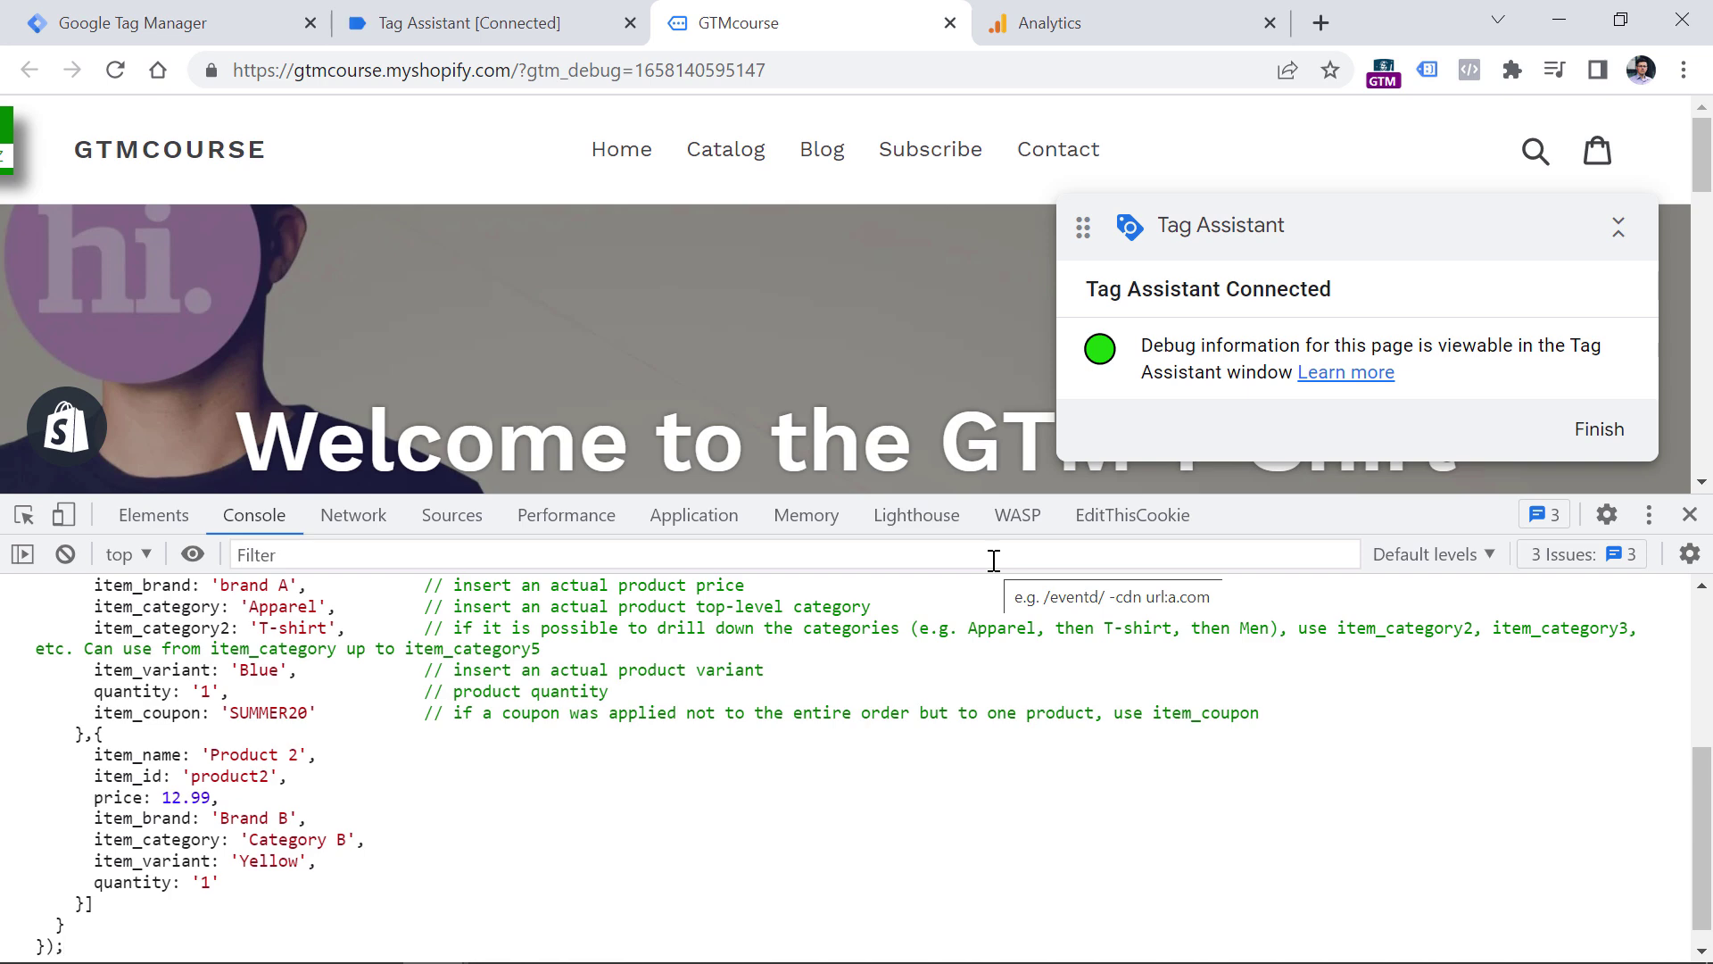
key(Return)
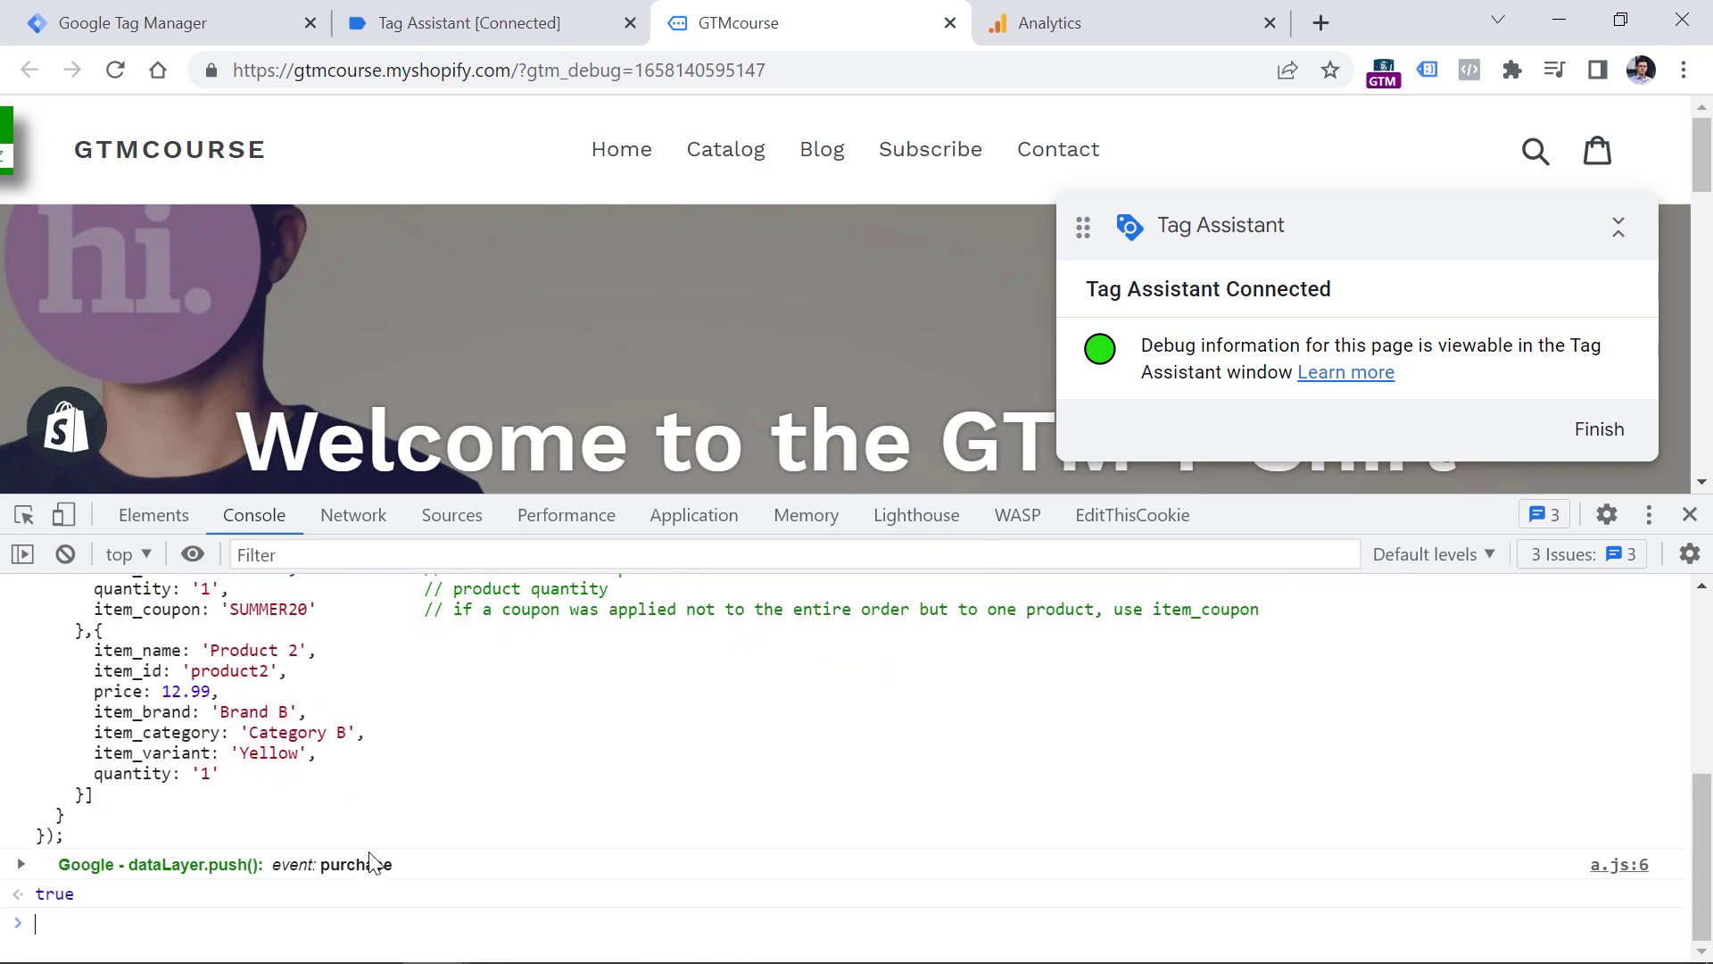
click(508, 22)
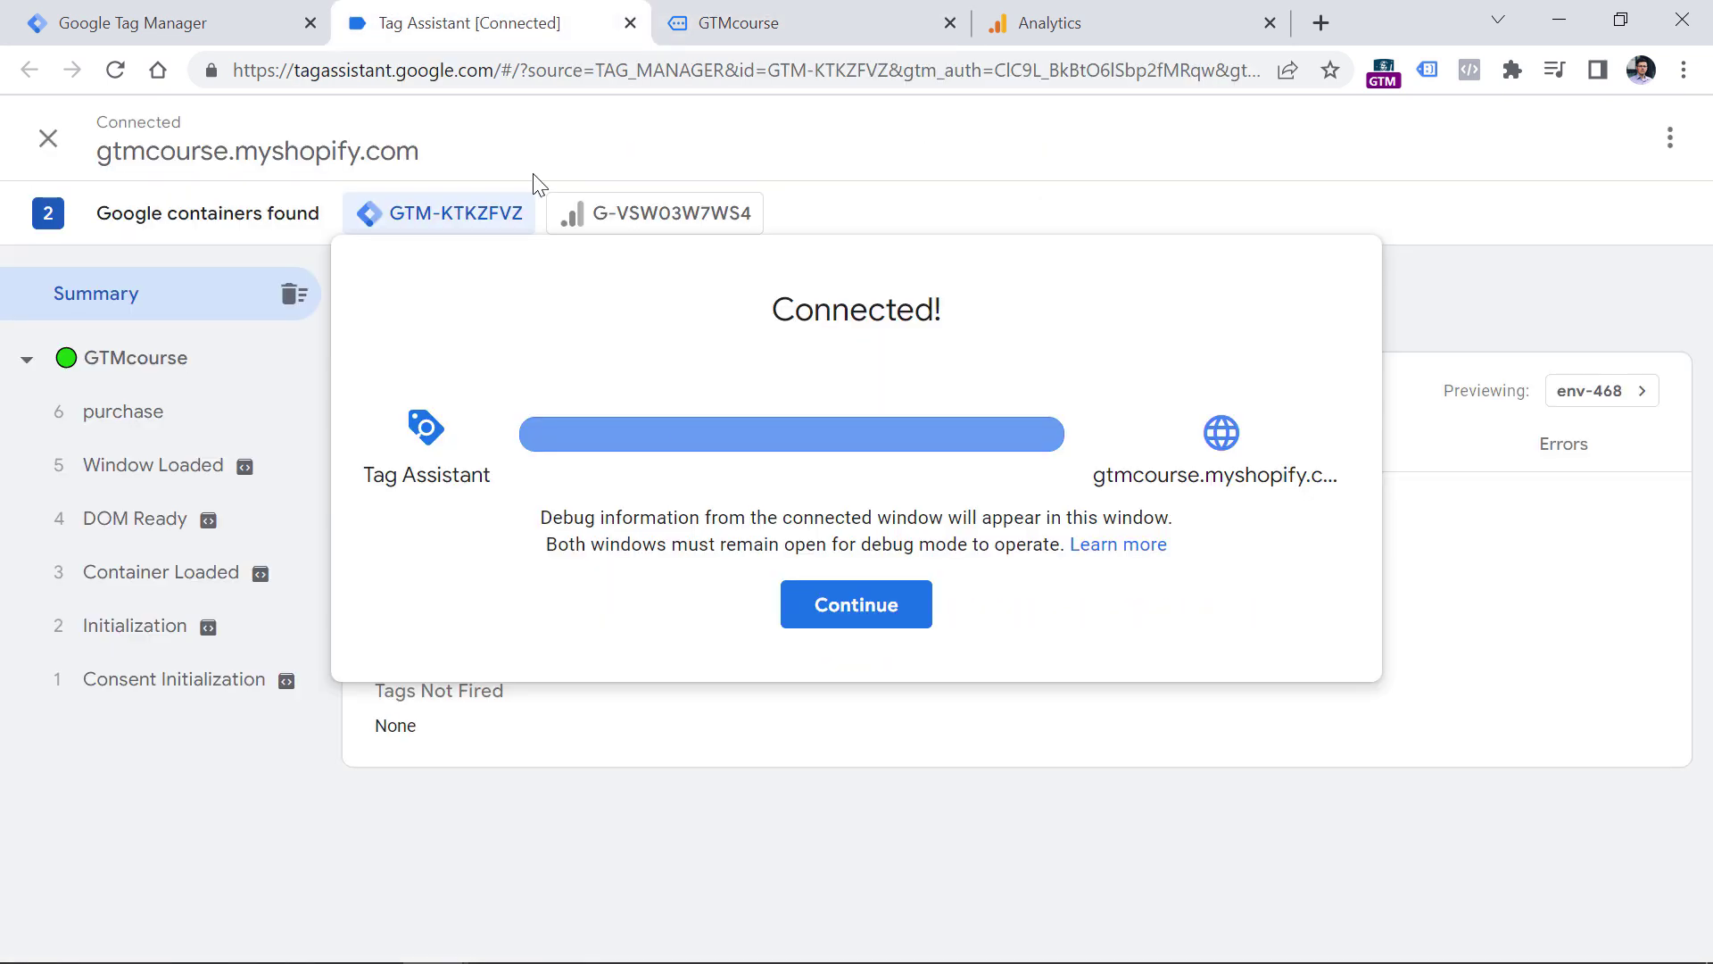
click(891, 609)
click(116, 410)
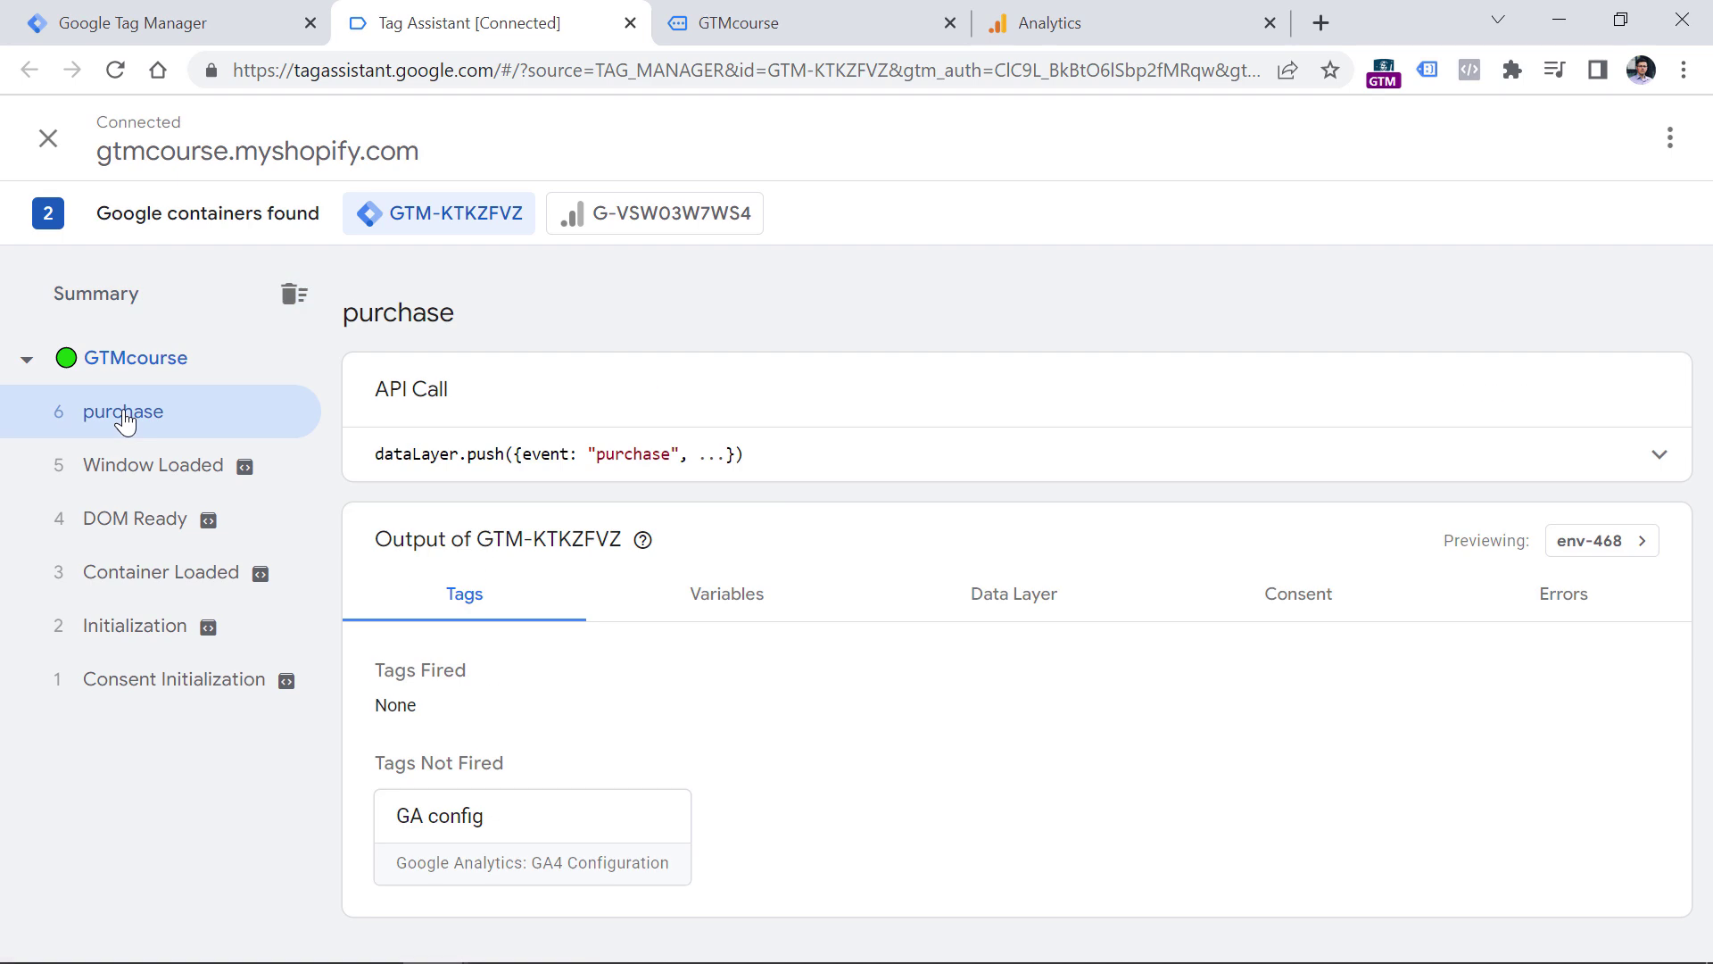
Step: Examine the item quantities in the purchase event's data layer push
click(758, 449)
scroll(660, 626, down, 5)
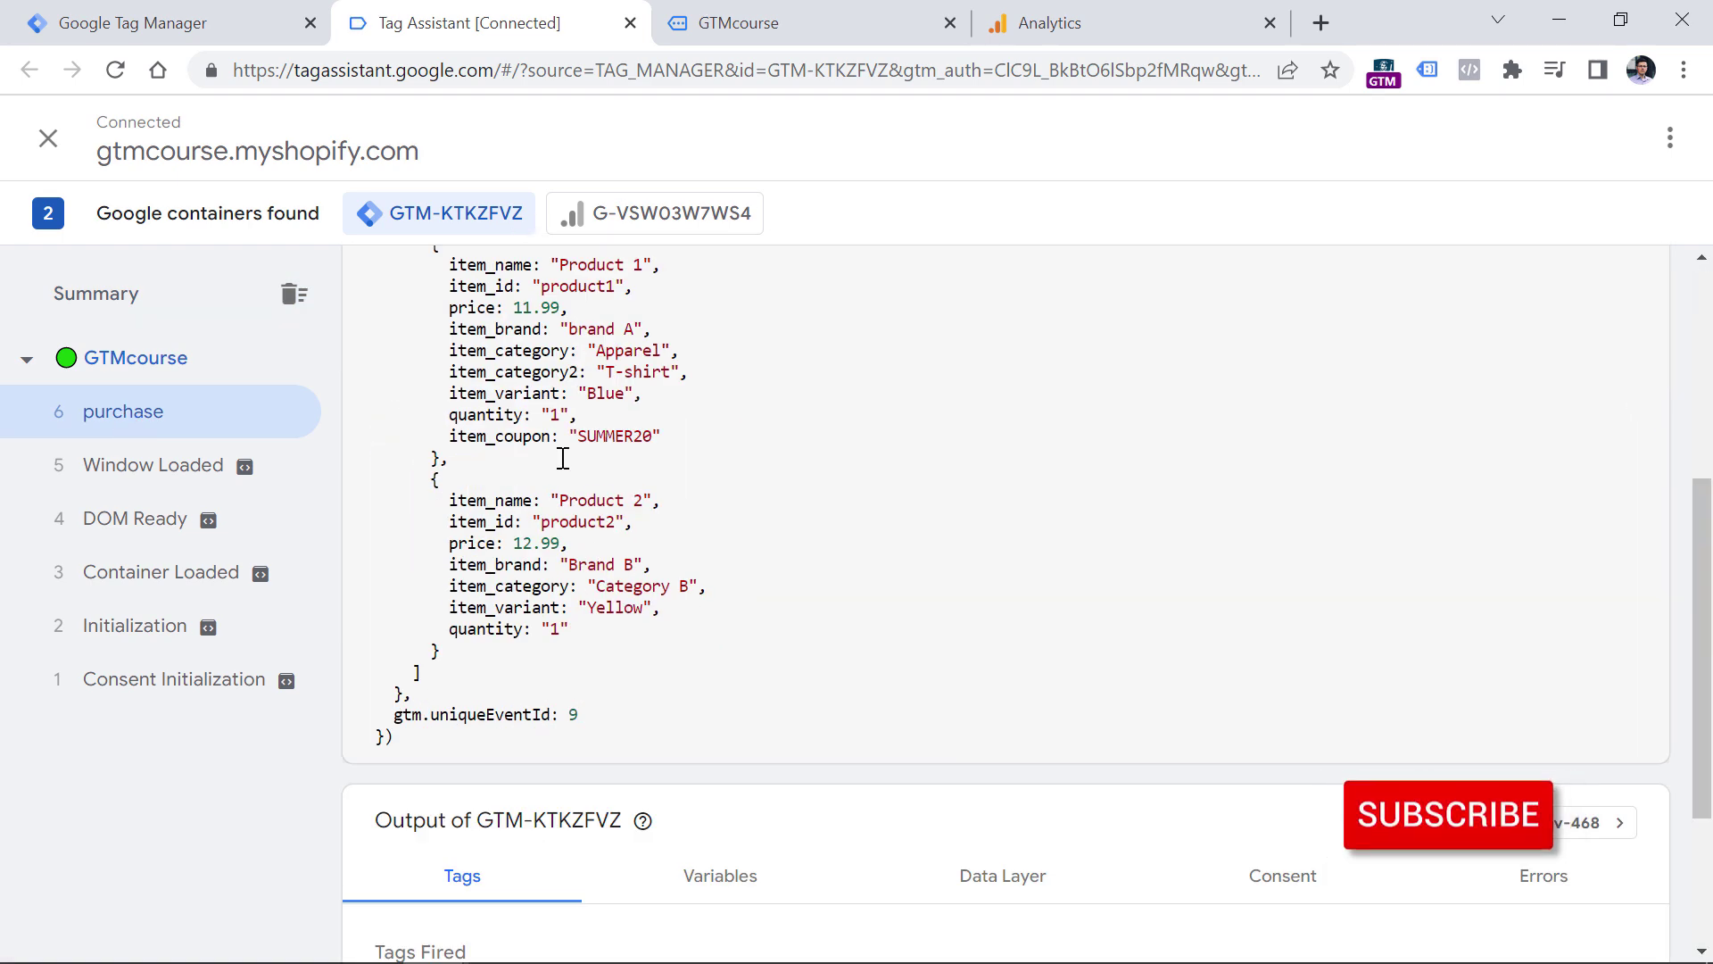
scroll(1464, 473, up, 1)
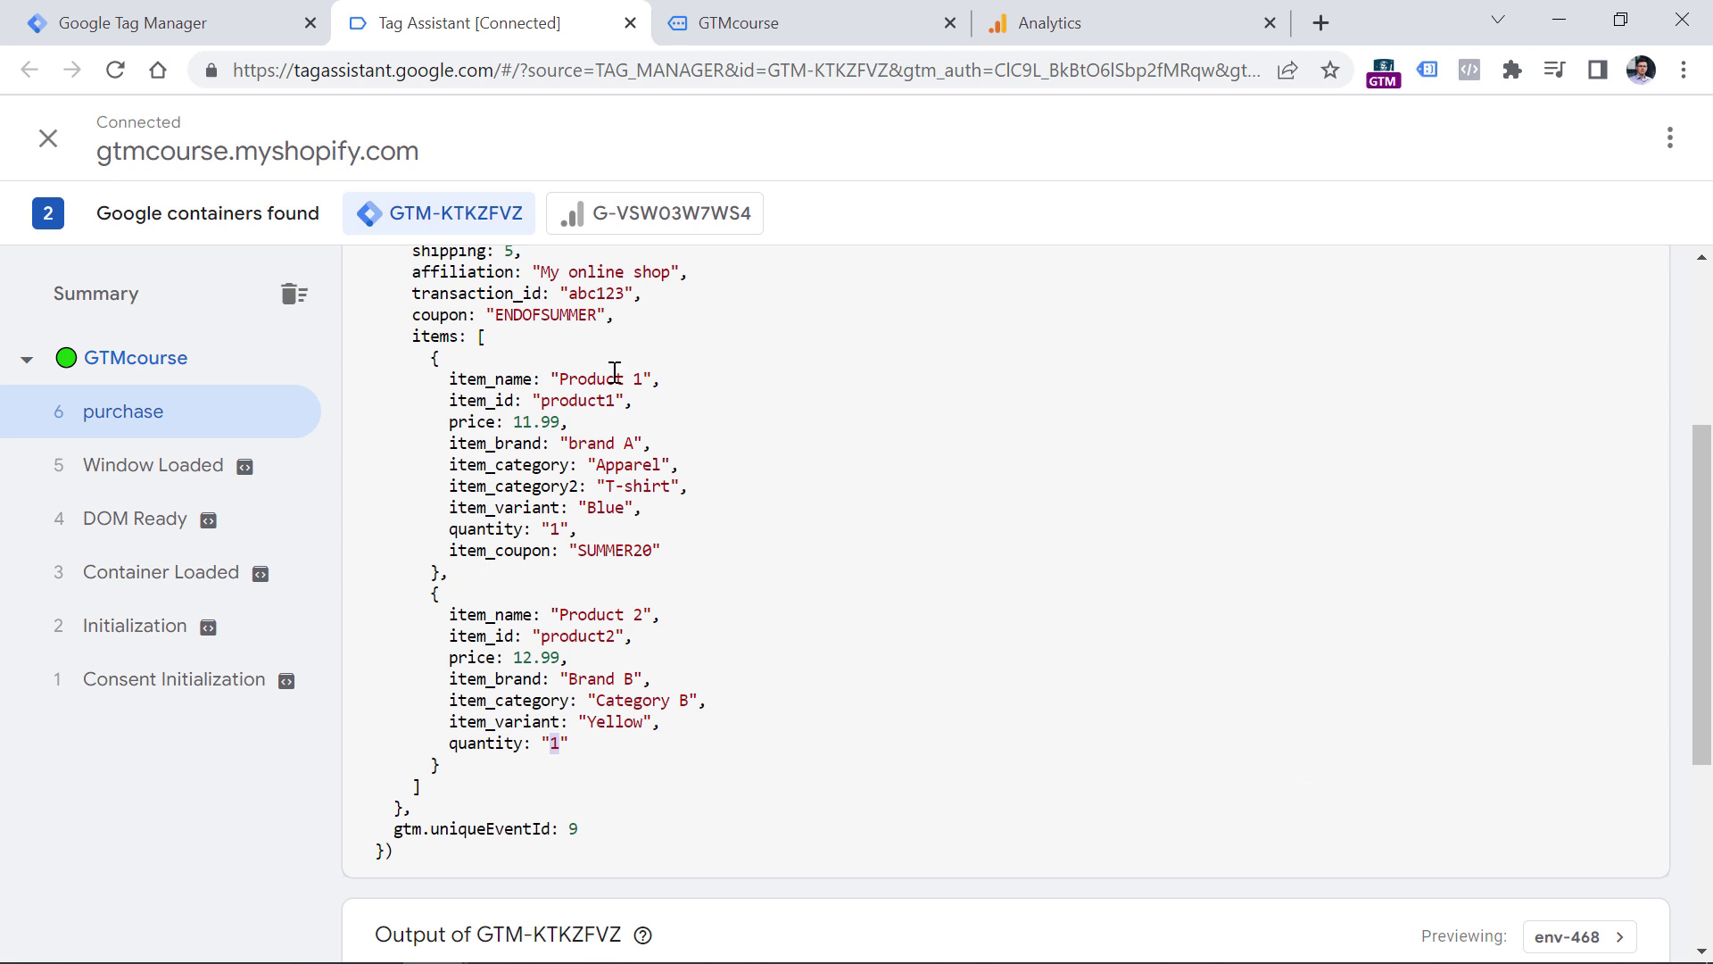
scroll(684, 450, up, 4)
click(1617, 453)
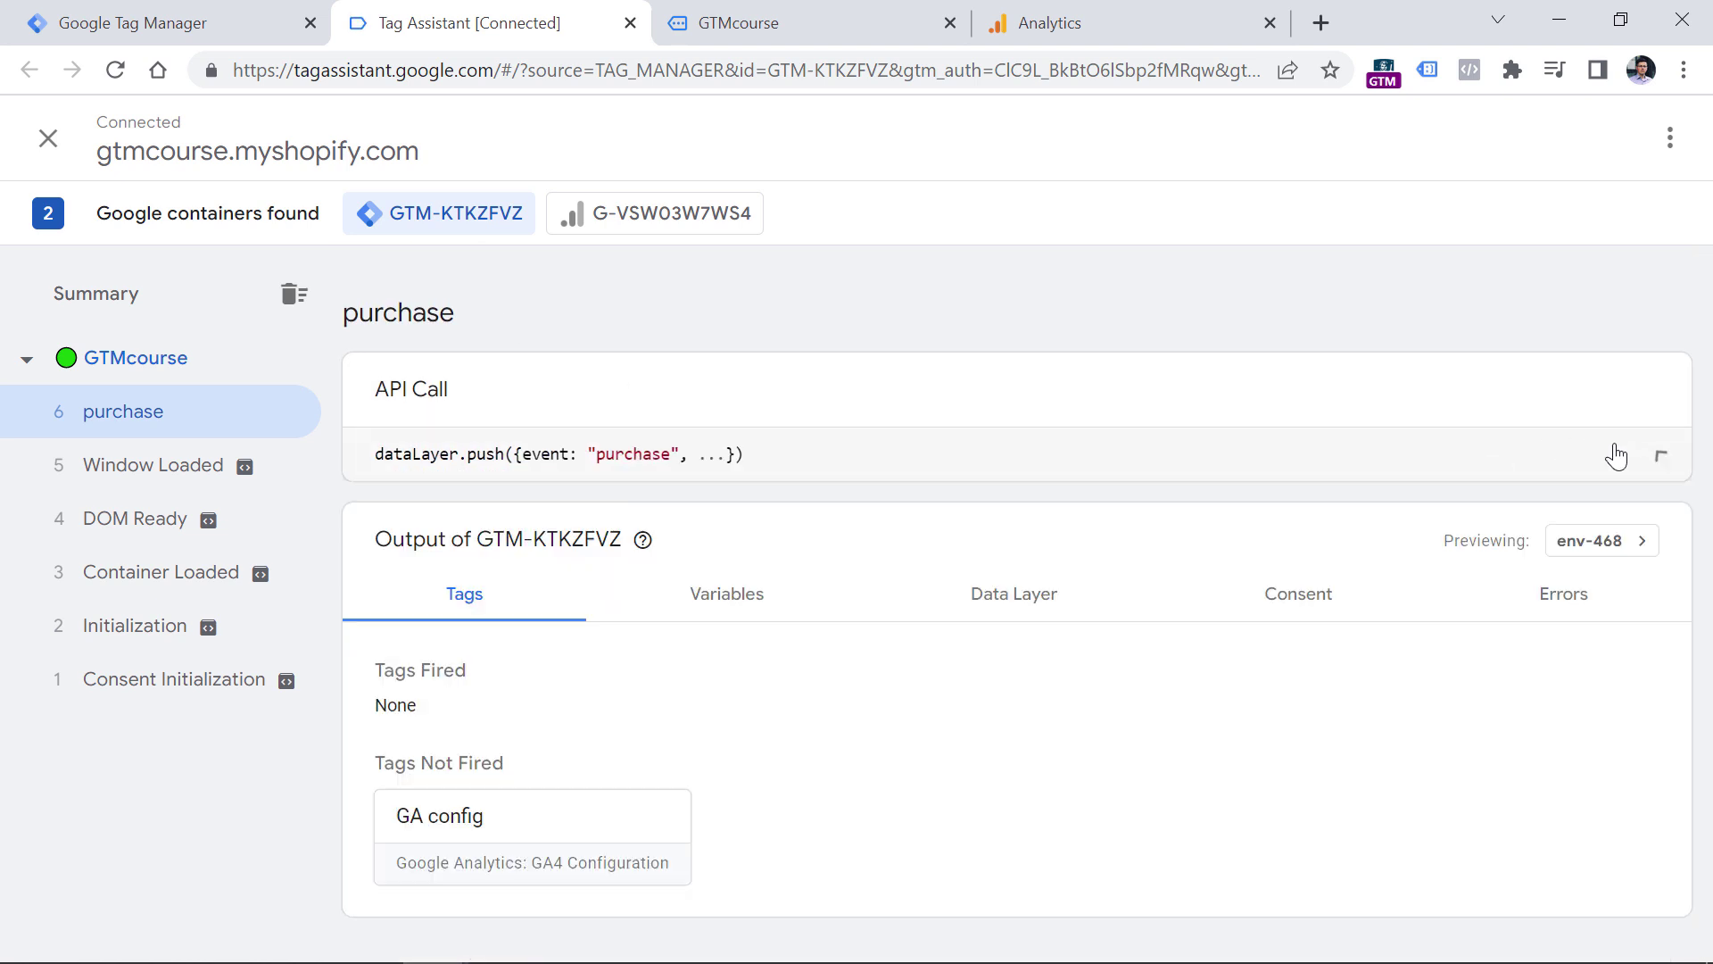
Step: Check the value of Custom - product quantity among the purchase event's variables
click(727, 594)
scroll(628, 782, down, 3)
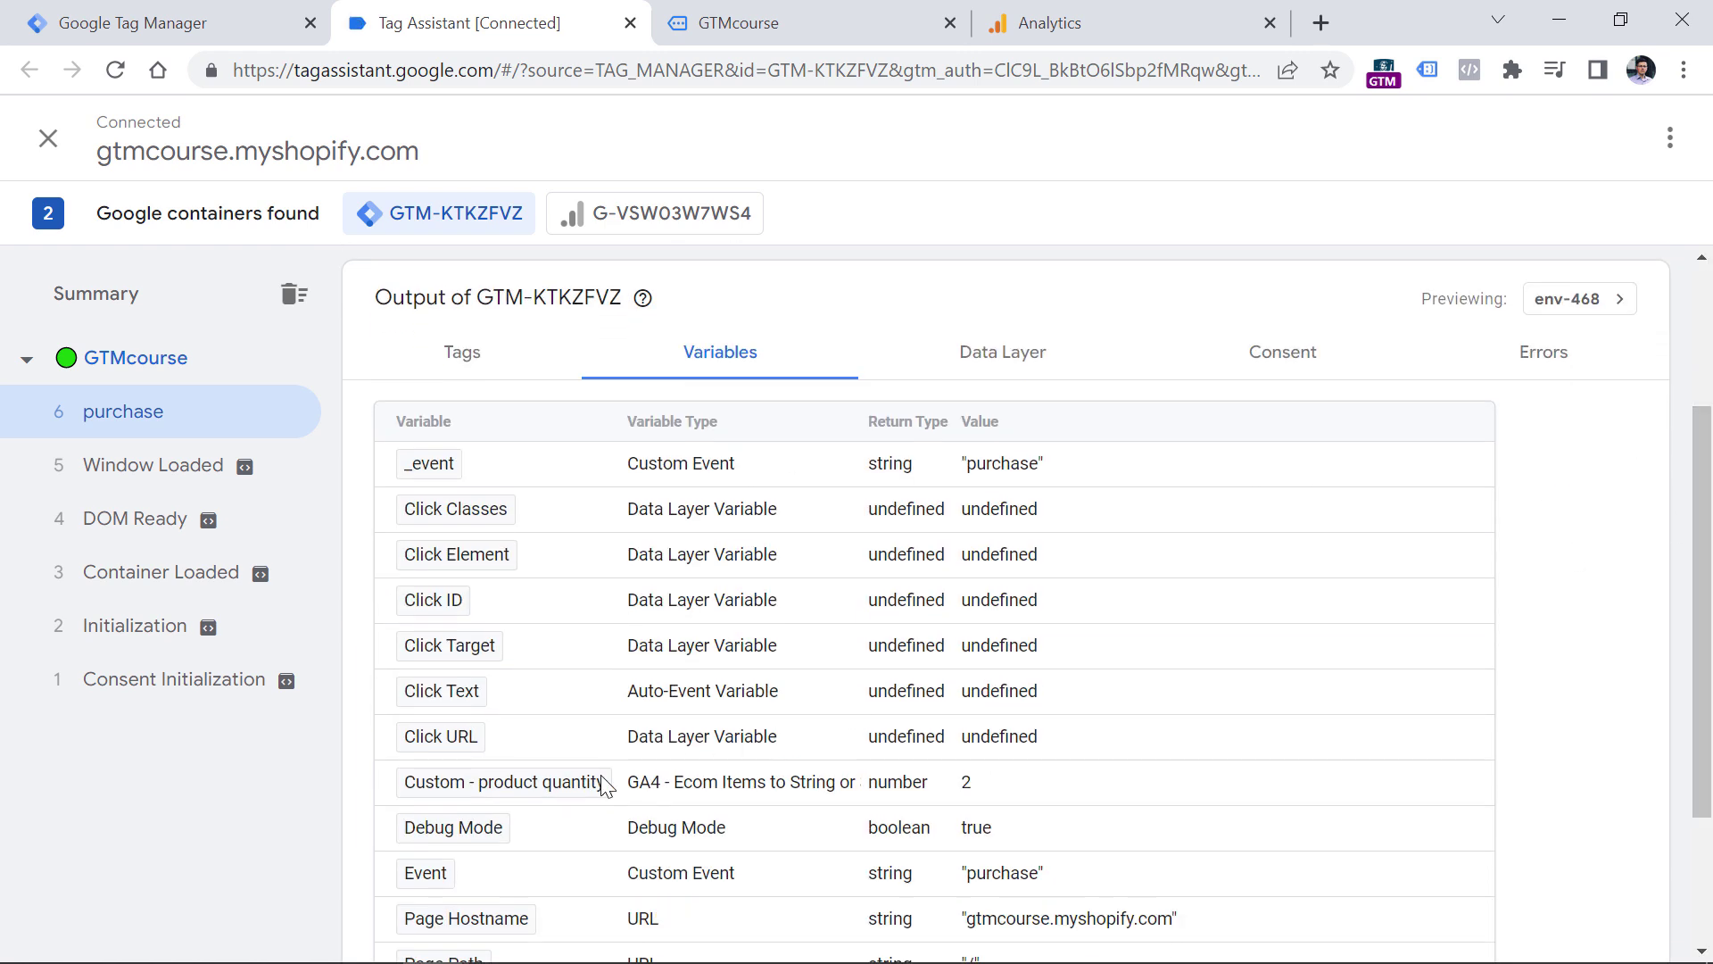
double_click(967, 787)
Step: Switch to the GTMcourse store and open the blog post Outbound link click tracking
key(ctrl+shift+Tab)
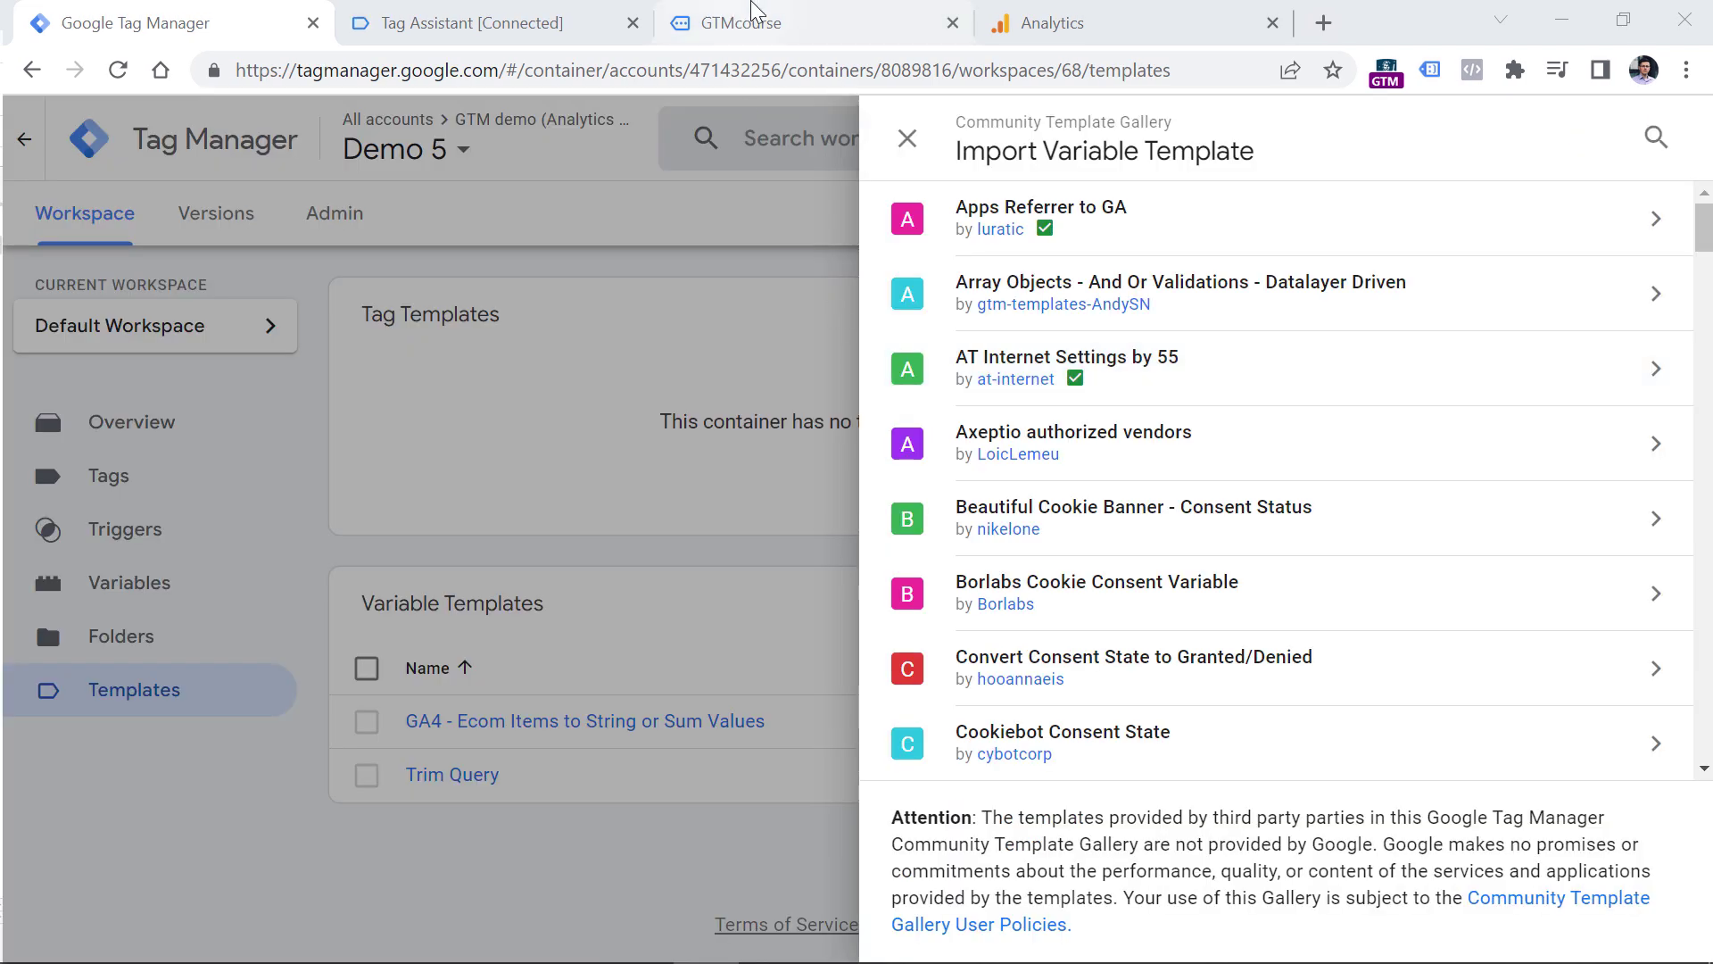
click(829, 29)
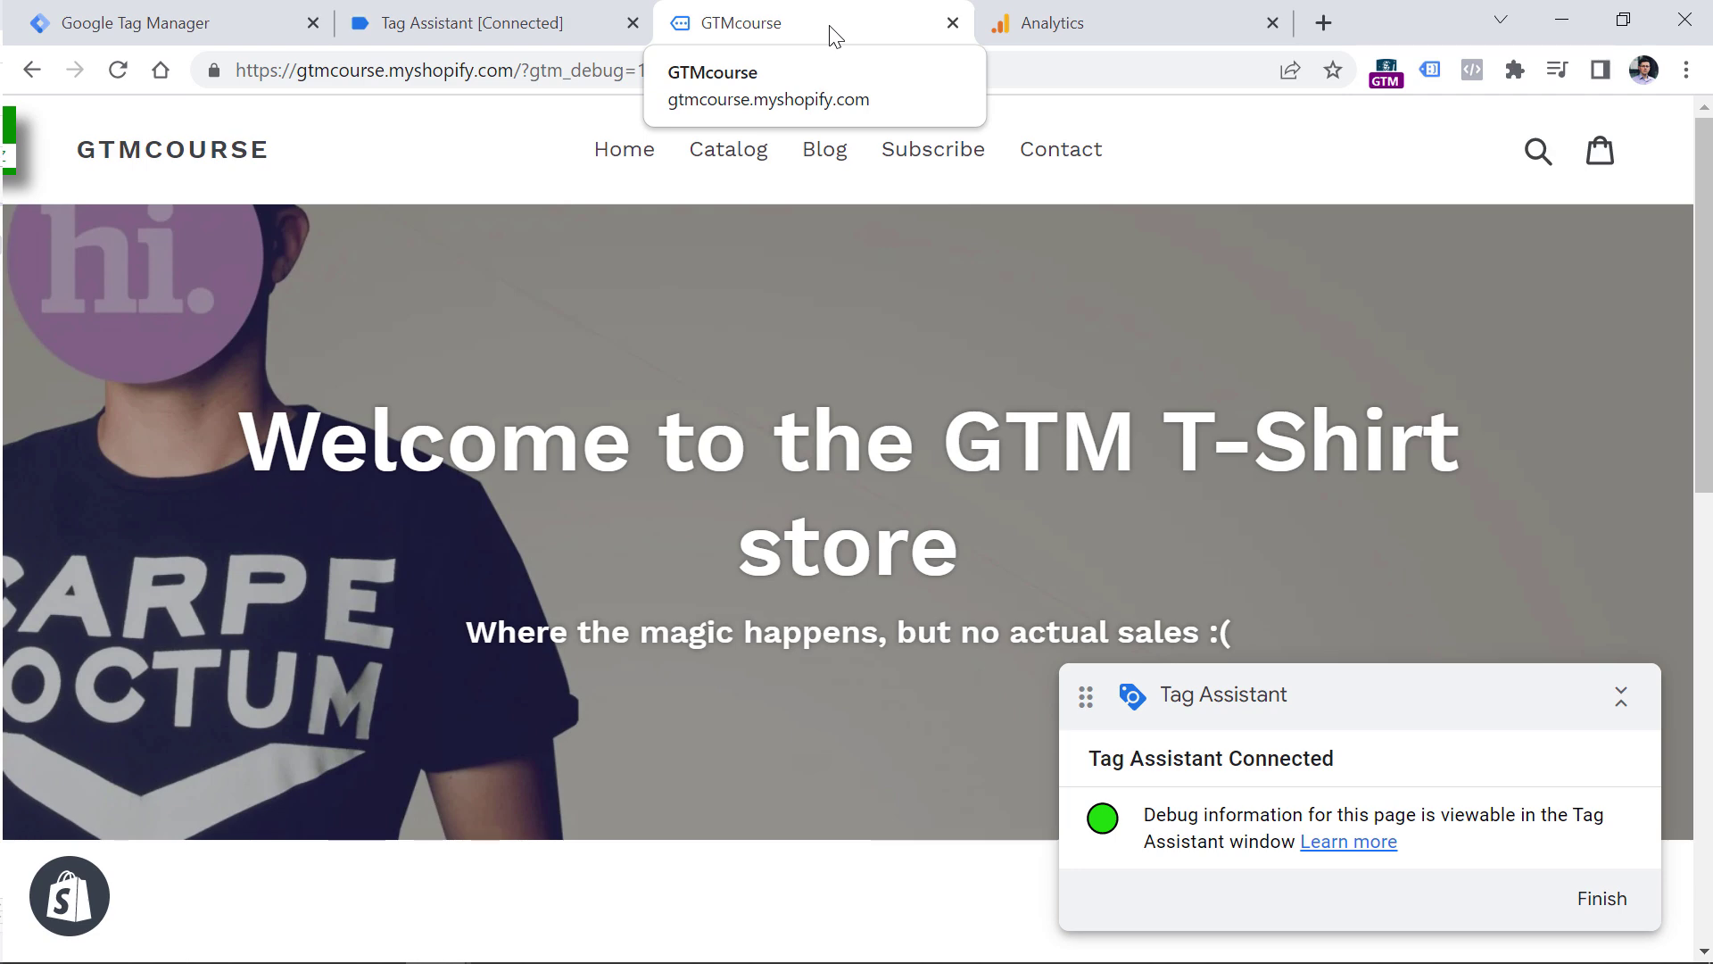
click(821, 154)
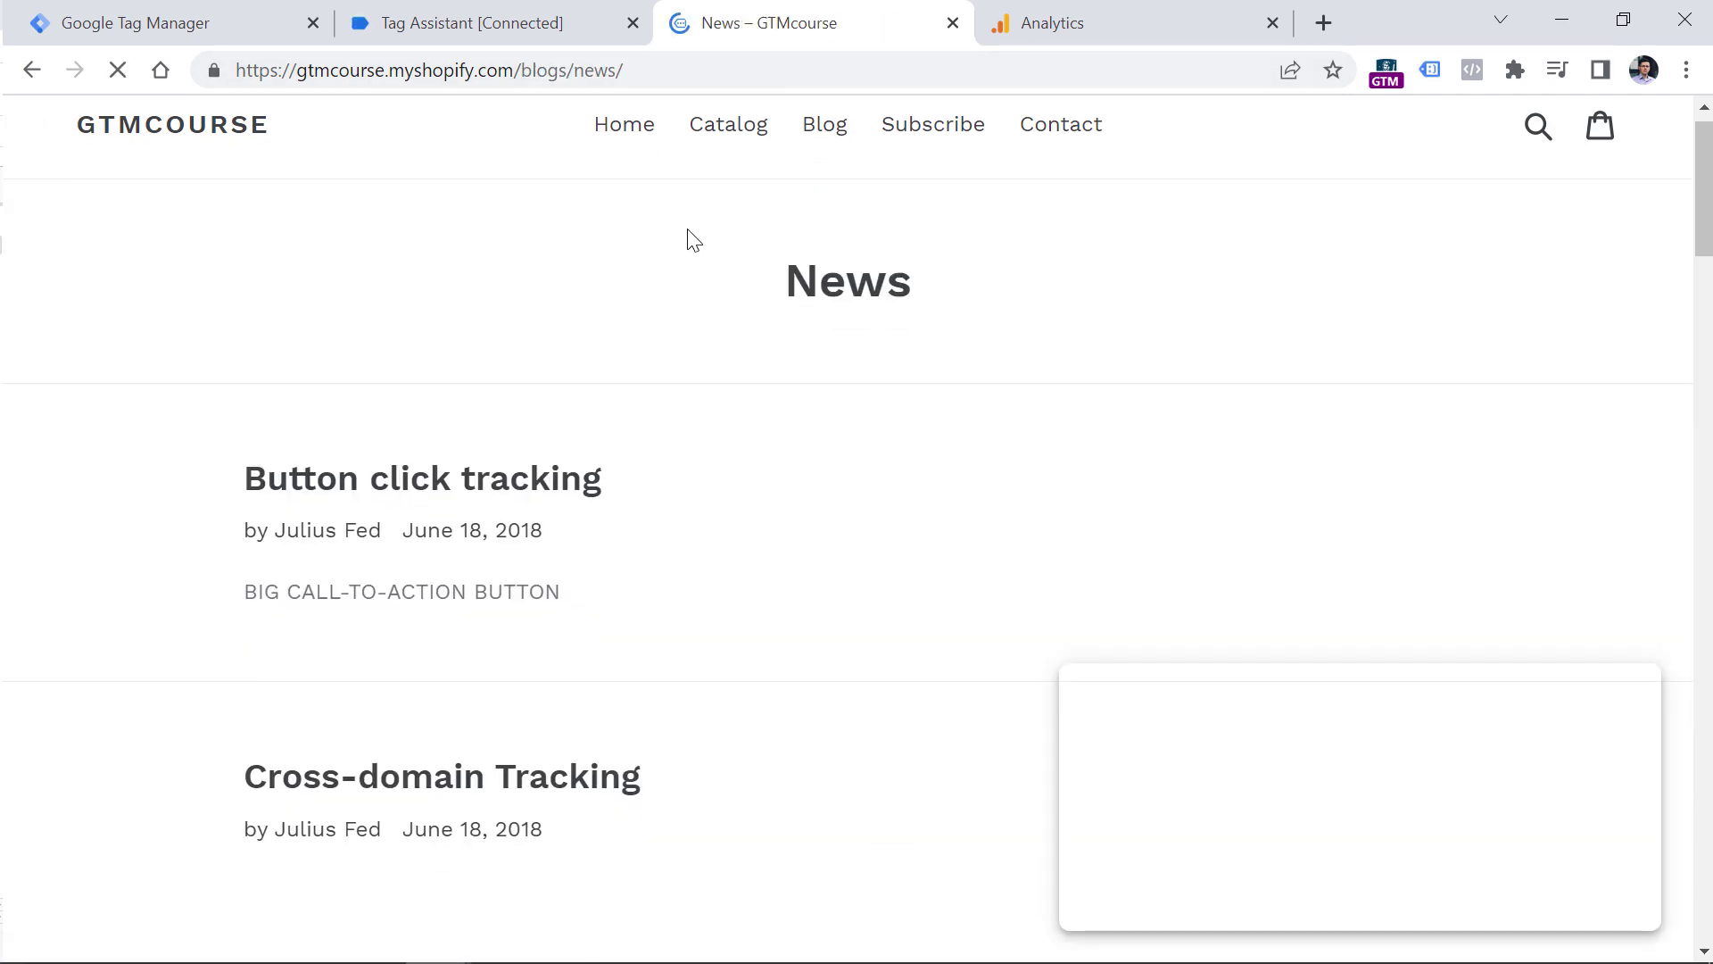
scroll(695, 240, down, 5)
click(584, 728)
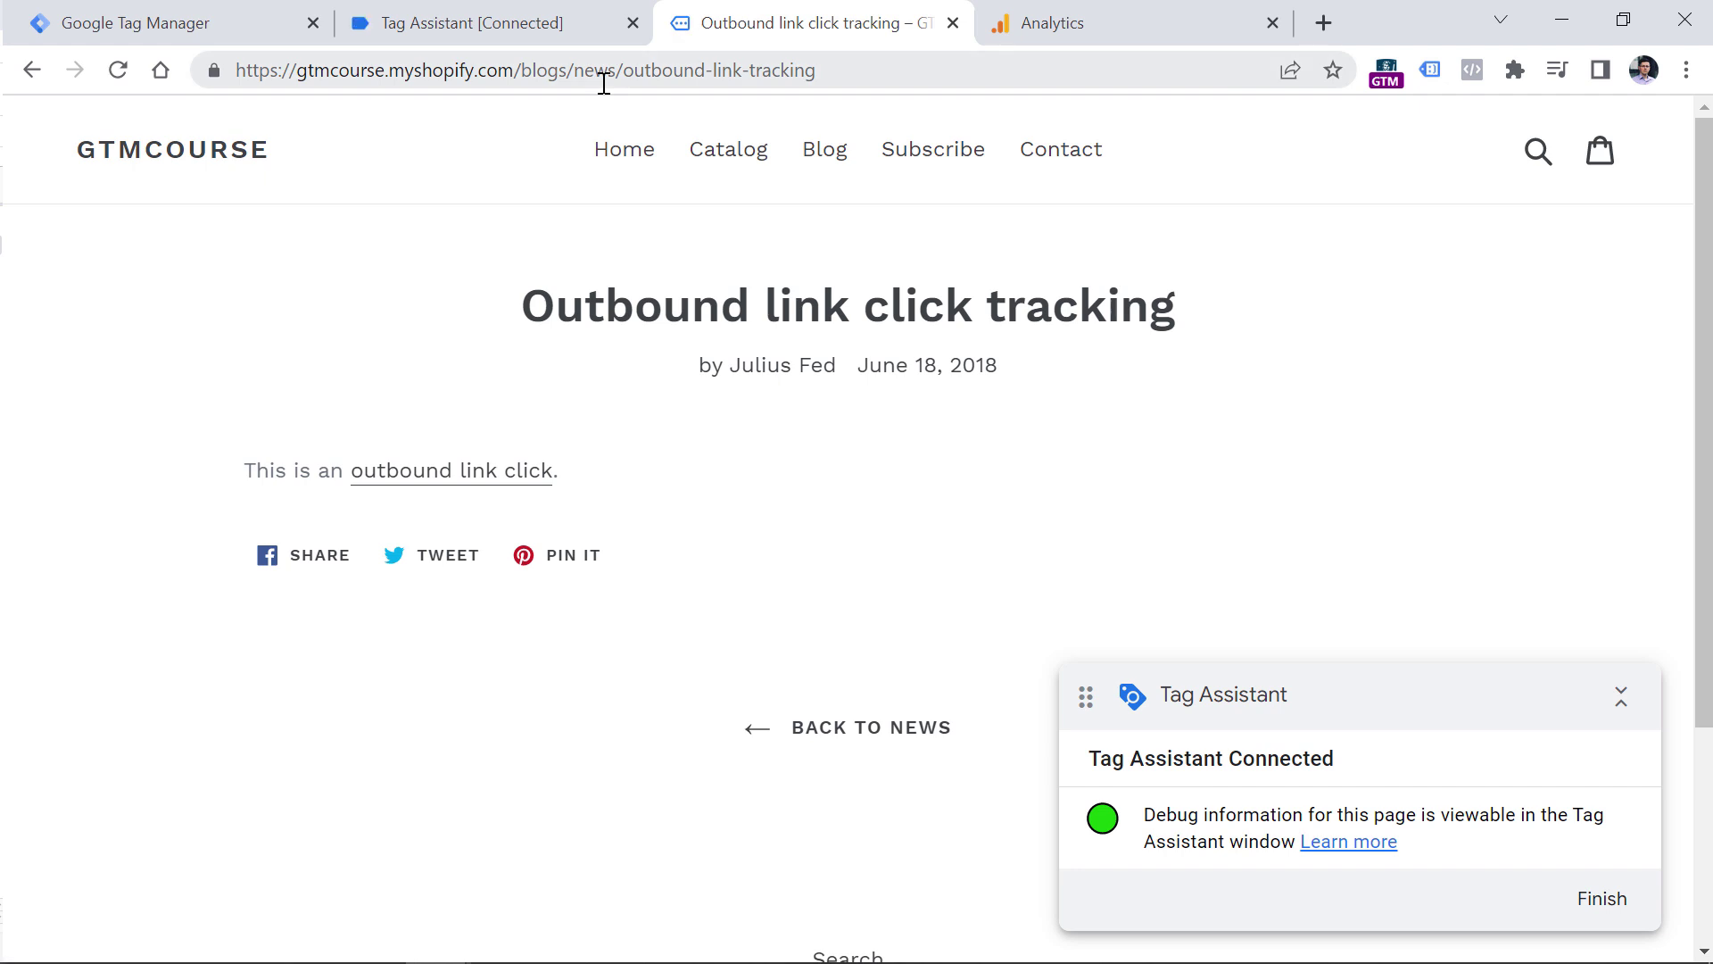
Step: Examine the parts of the blog post's page path, especially the "news" segment in its URL
double_click(594, 72)
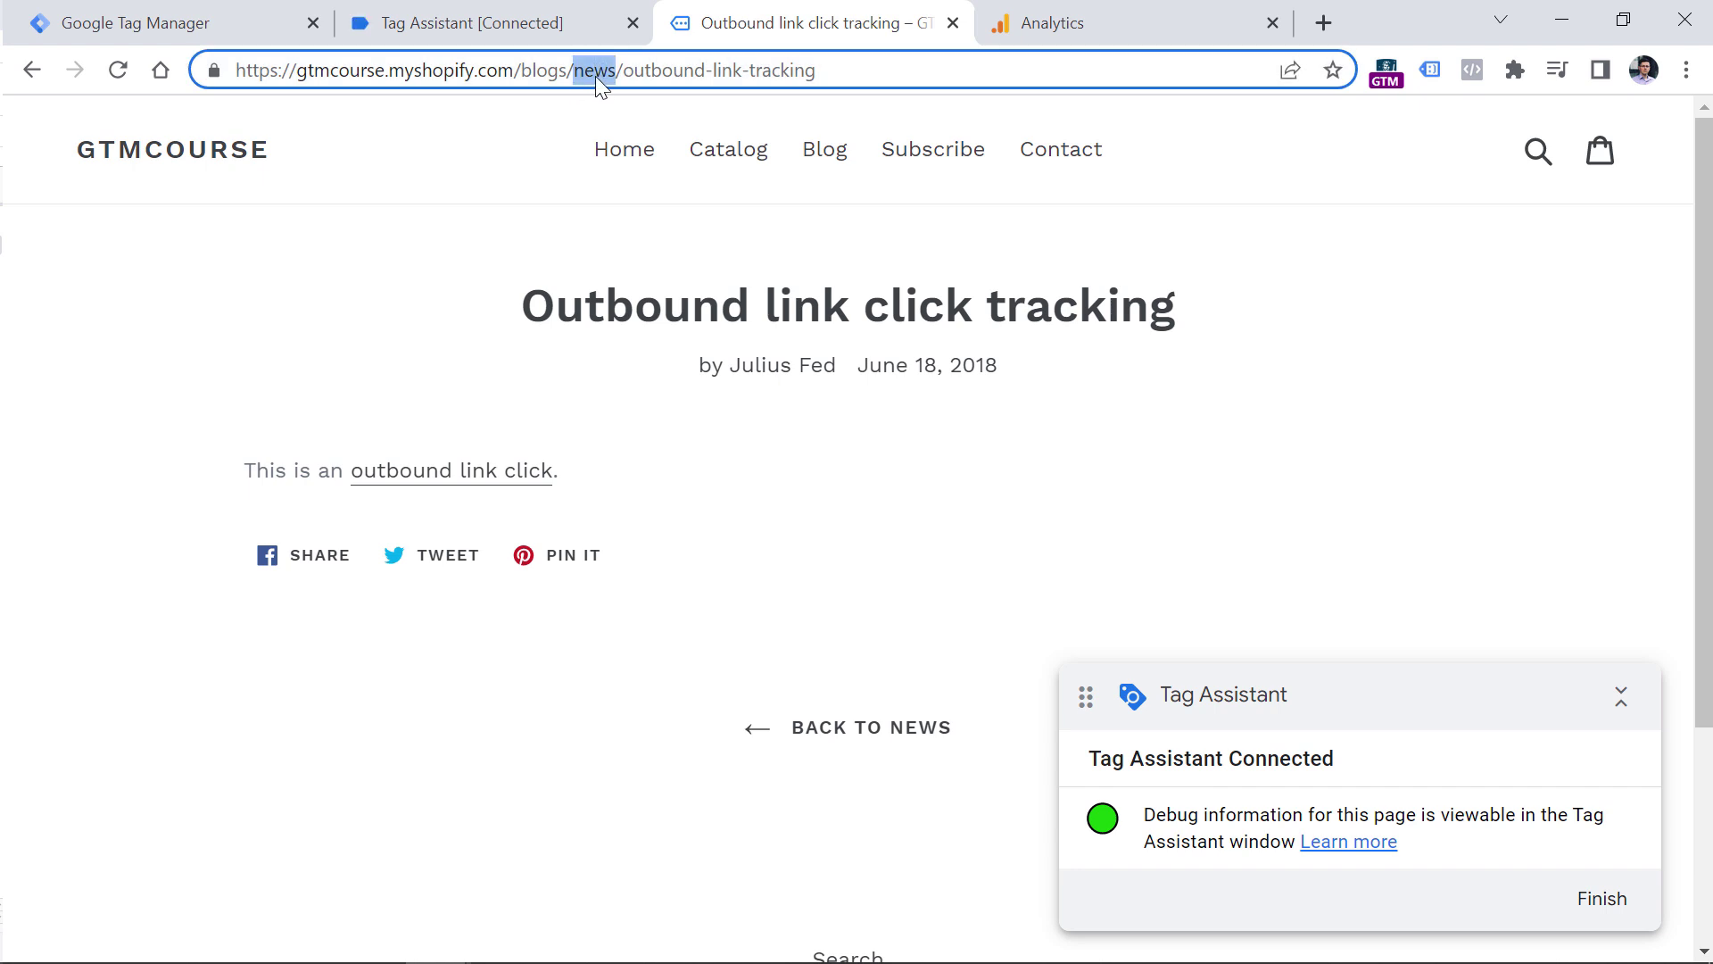
drag(513, 70, 848, 70)
double_click(600, 70)
Step: Search the variable template gallery for "page path" and add Page Path - Part N to the workspace, accepting its permissions
click(250, 11)
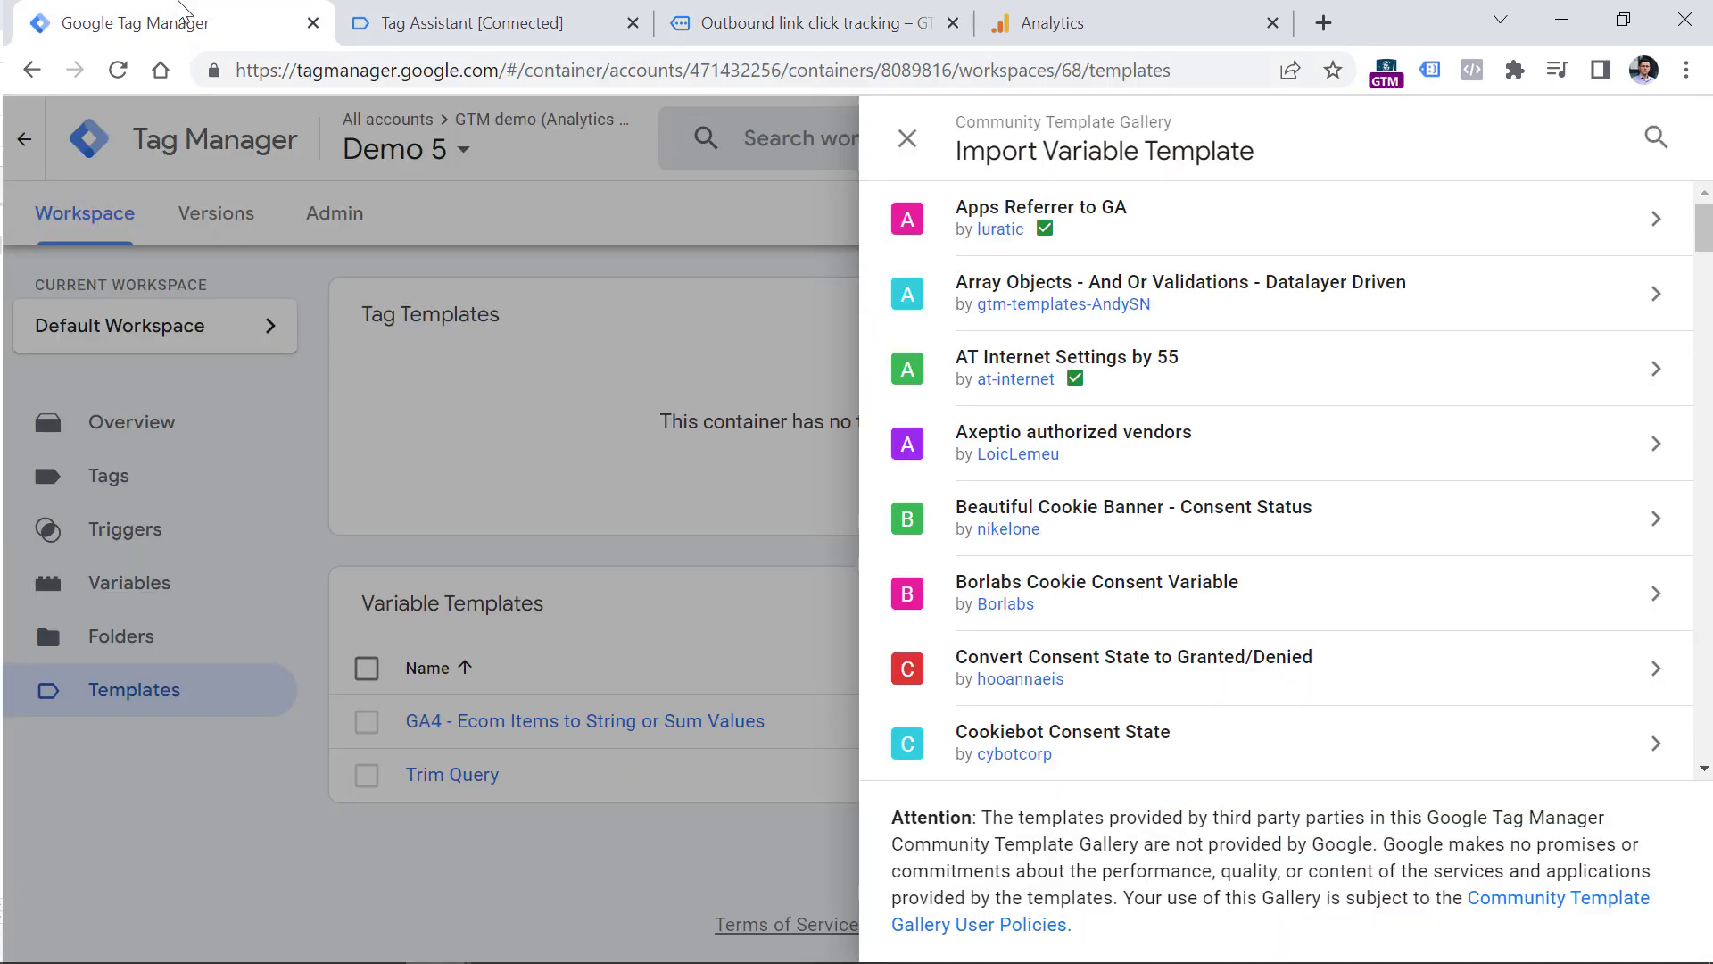
click(1655, 141)
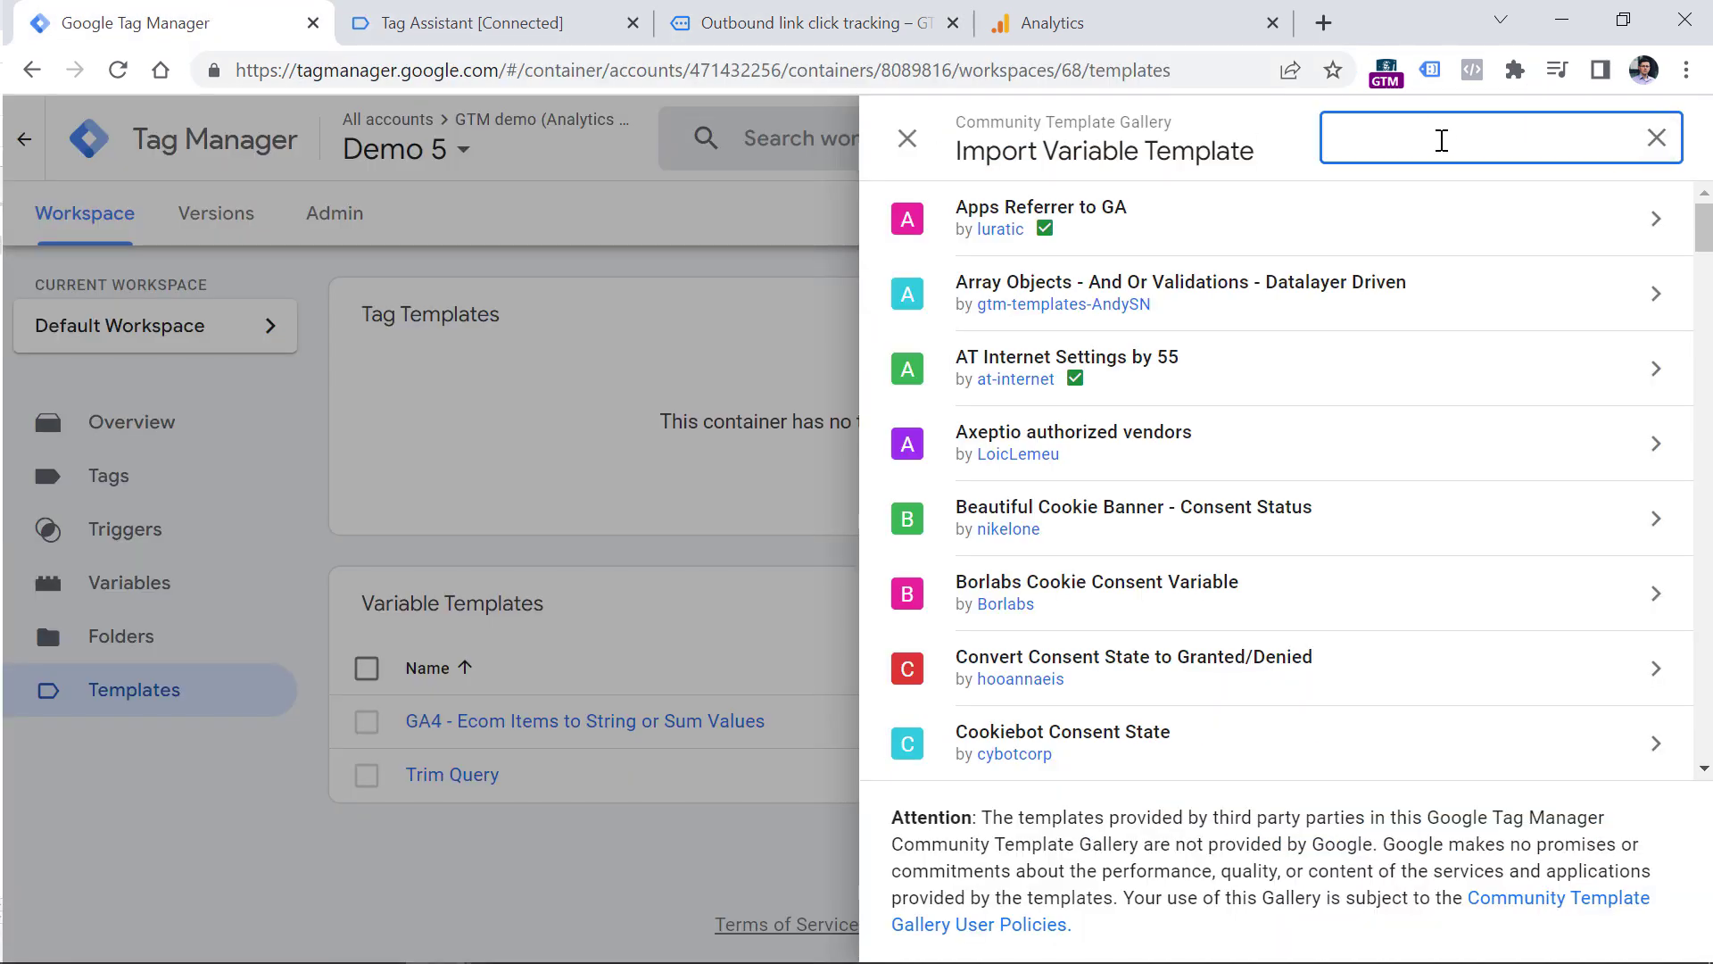
text(page path)
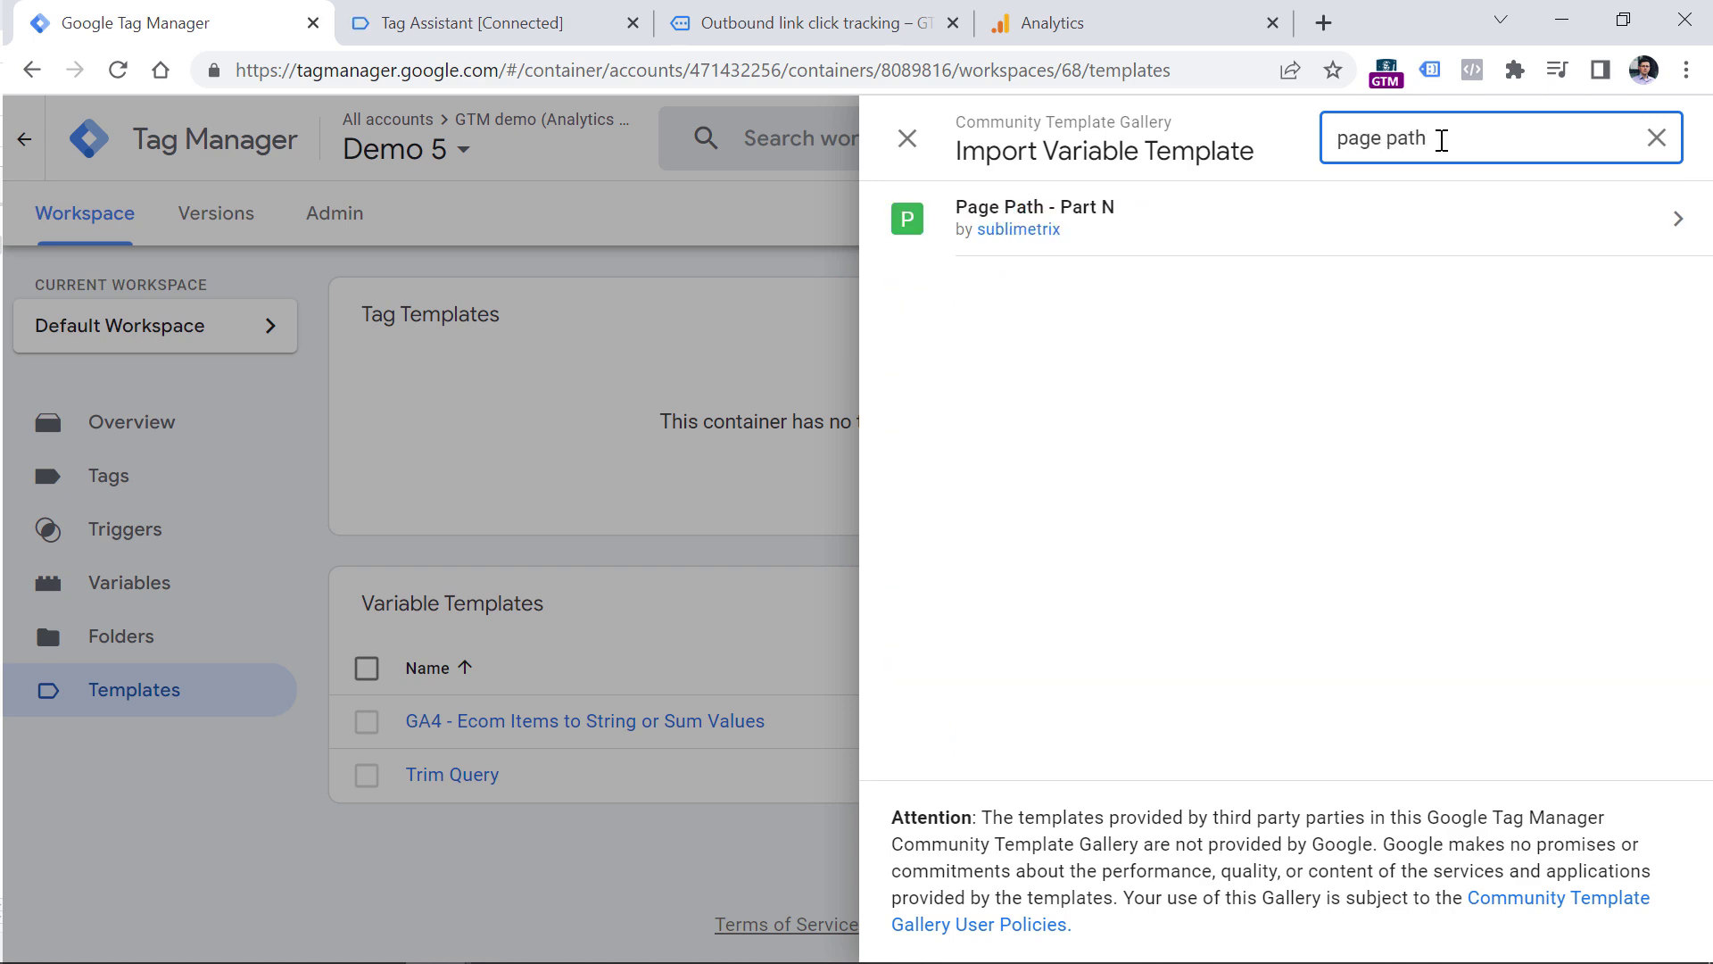
click(1147, 223)
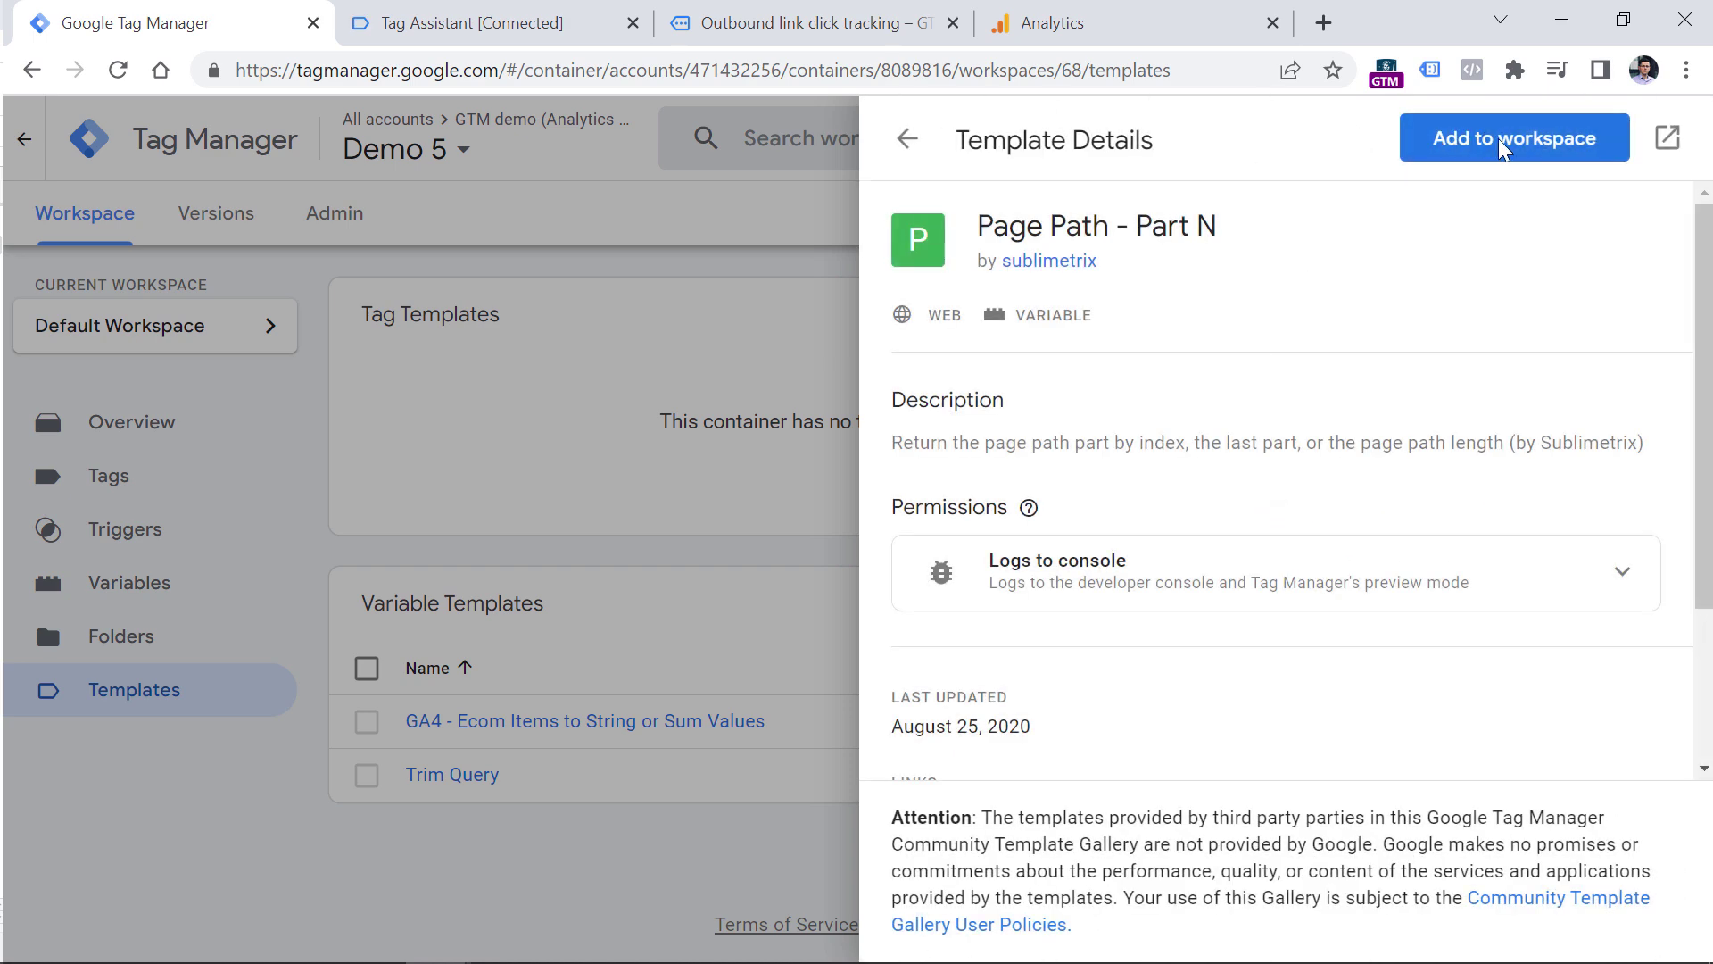
click(1520, 155)
click(1210, 562)
Step: Create a new user-defined variable of the type Page Path - Part N
click(183, 582)
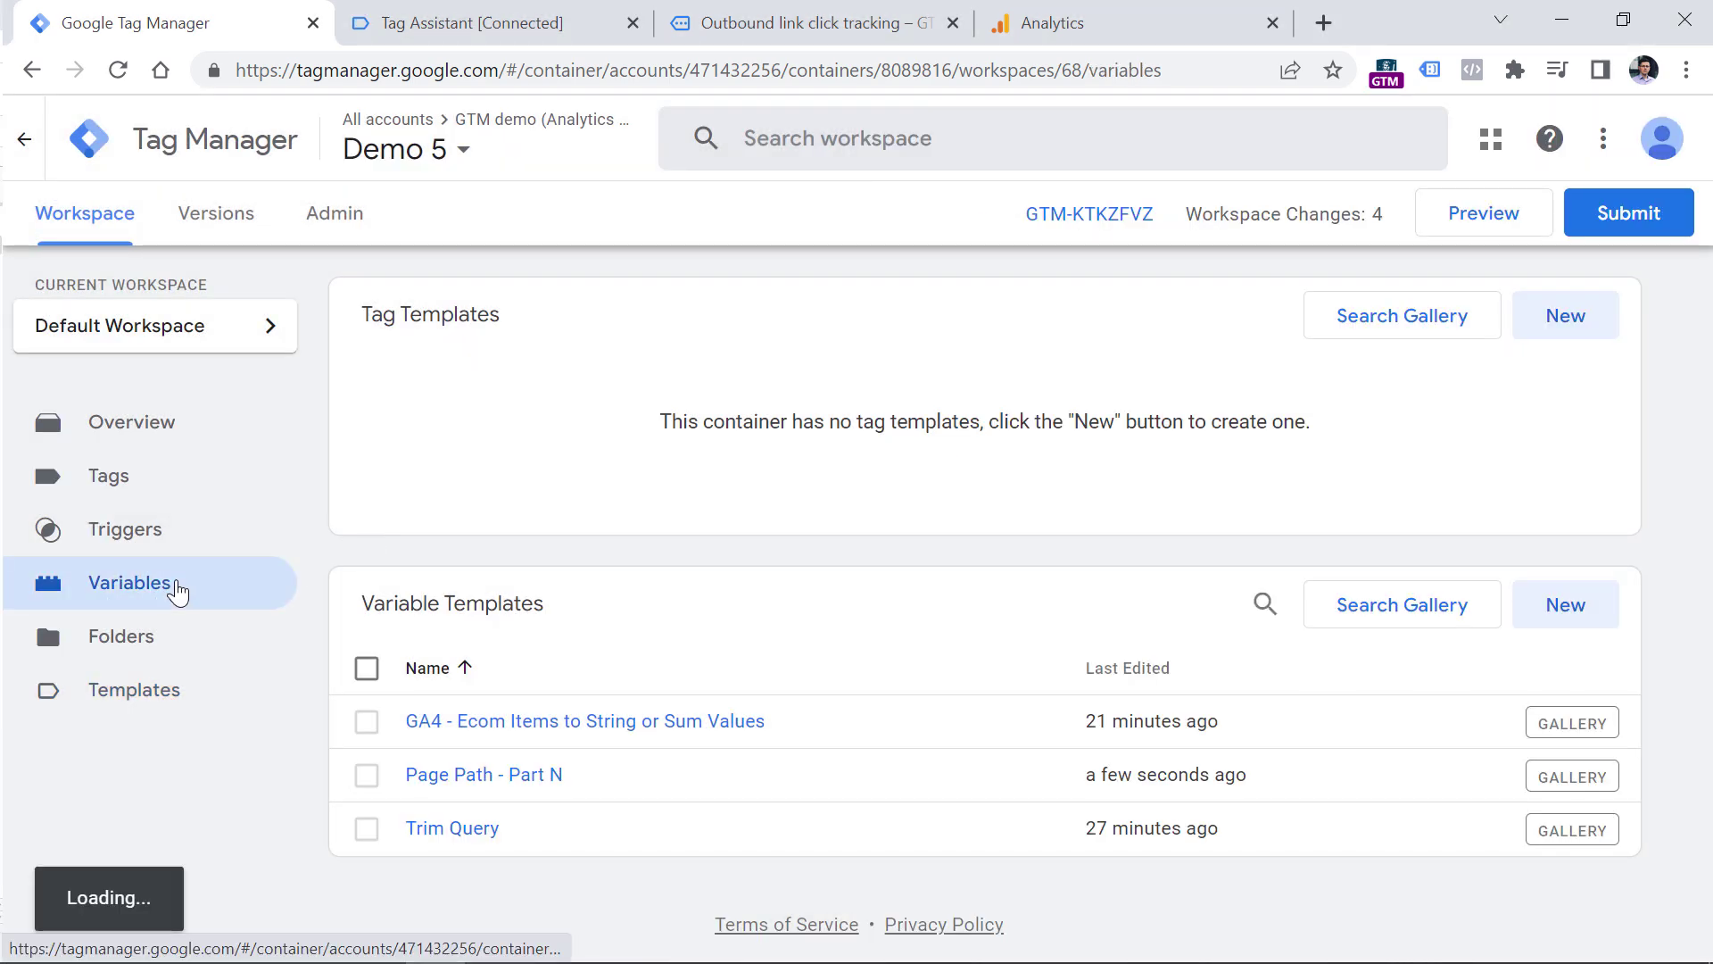
scroll(1453, 657, down, 10)
click(1569, 723)
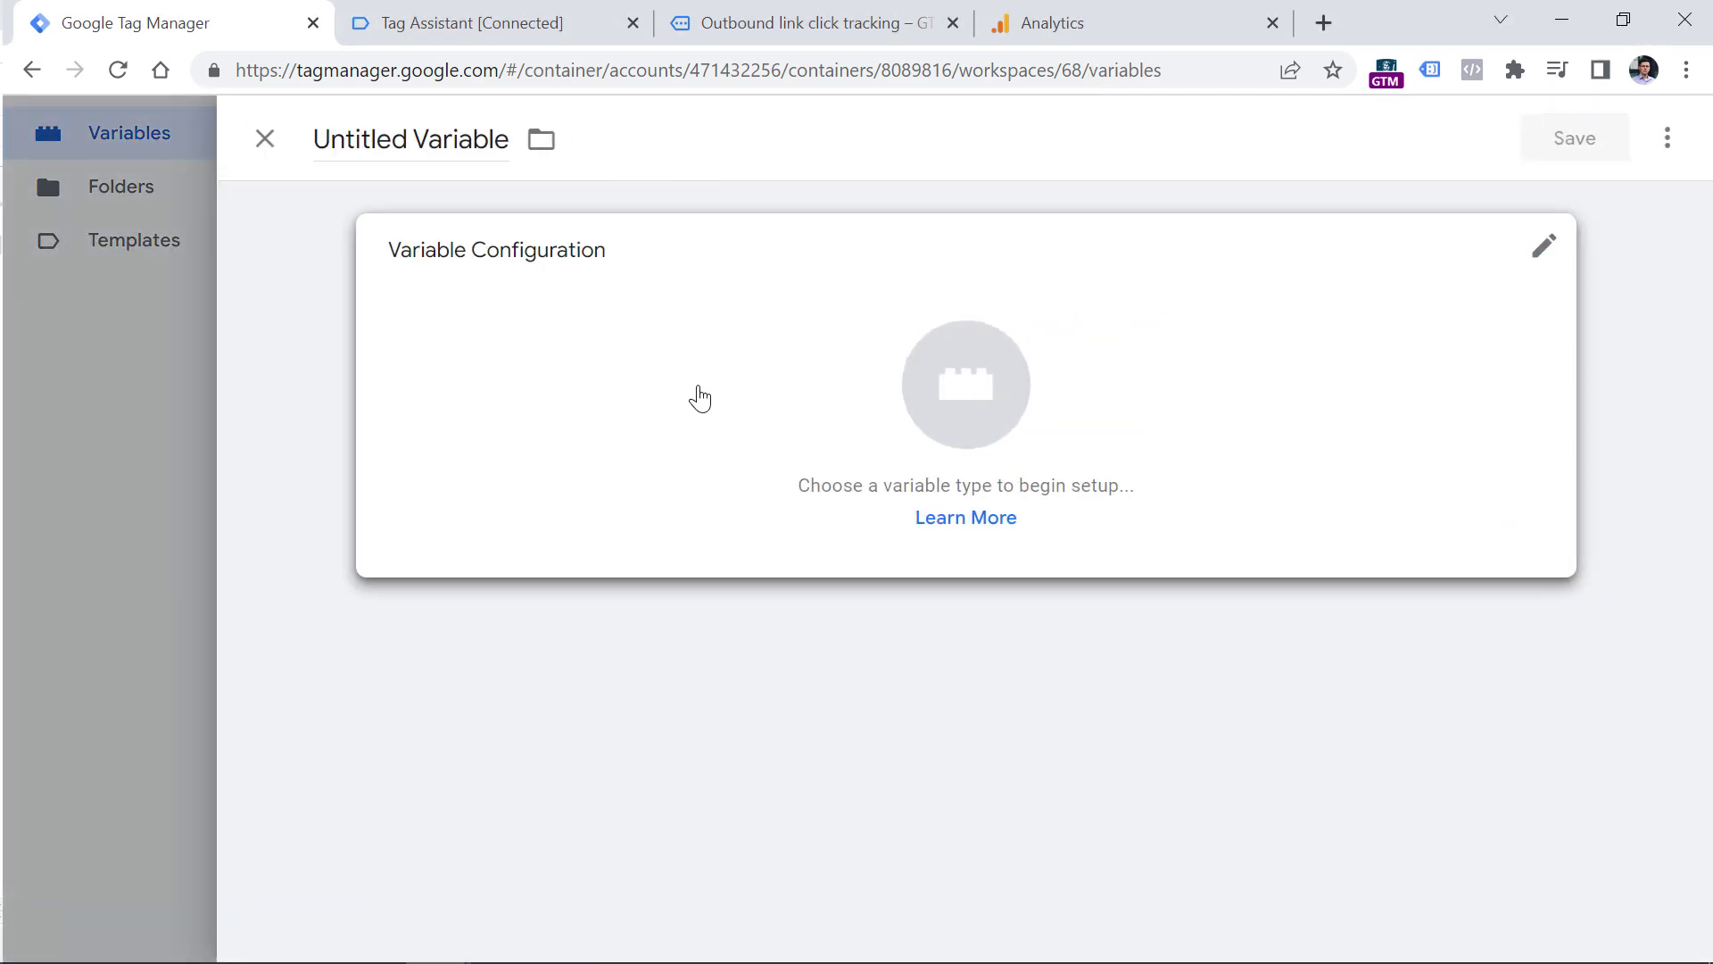
click(700, 397)
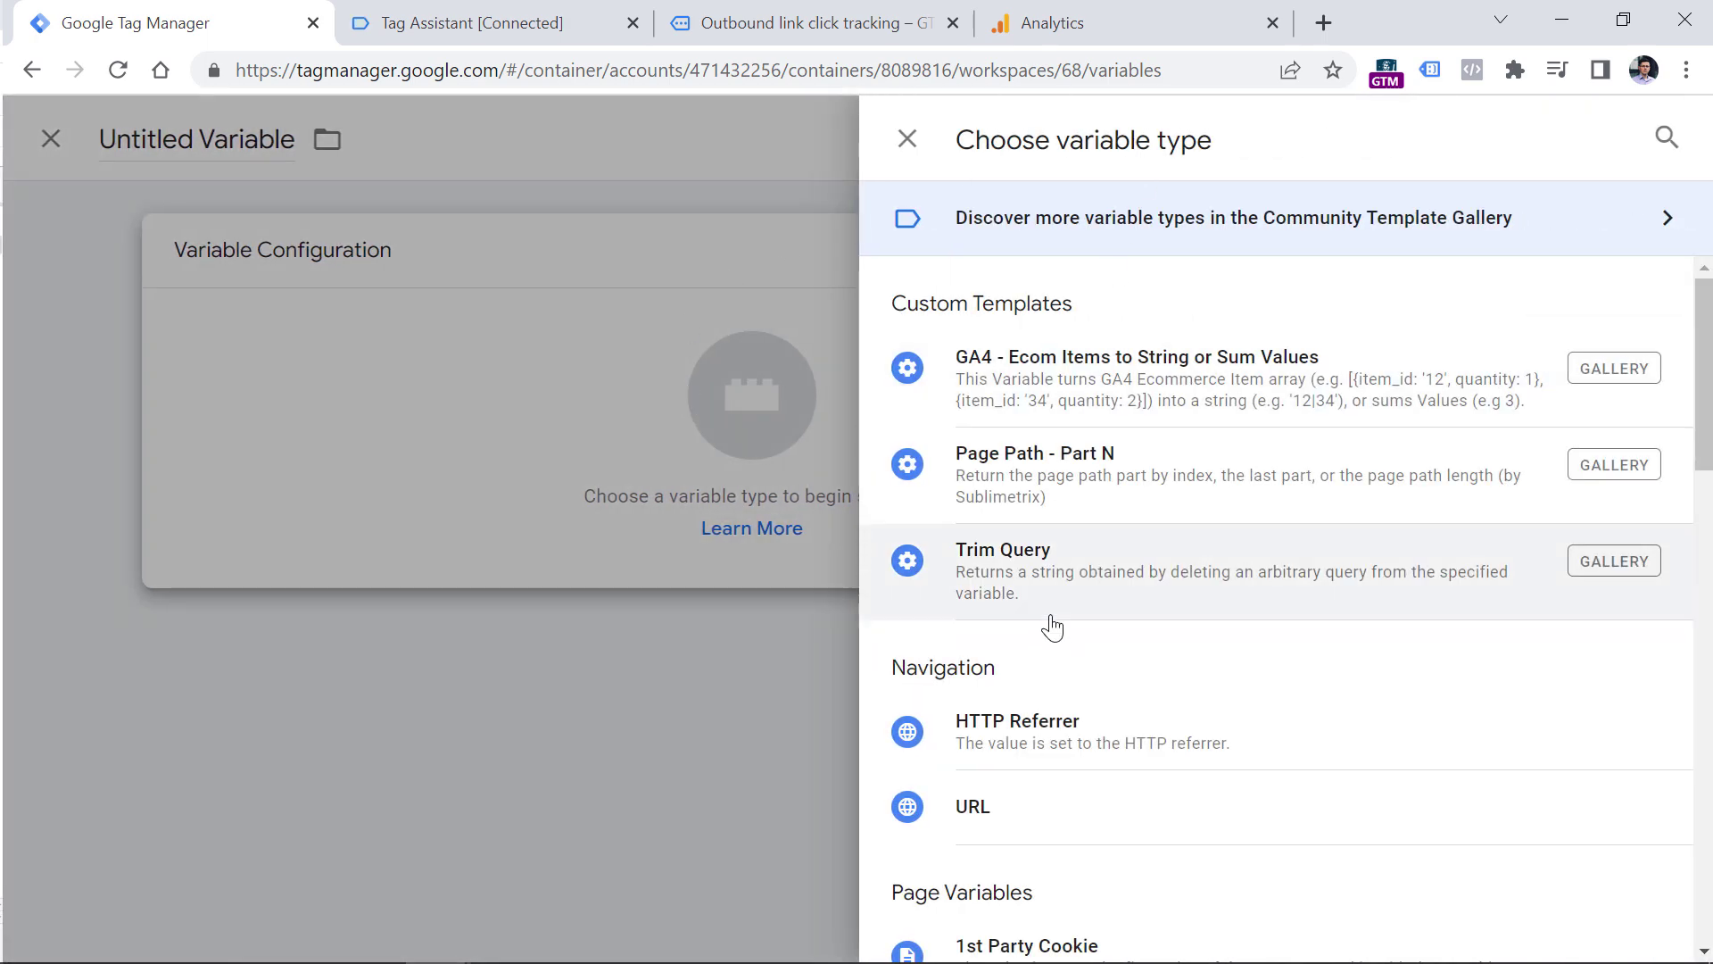
click(1078, 479)
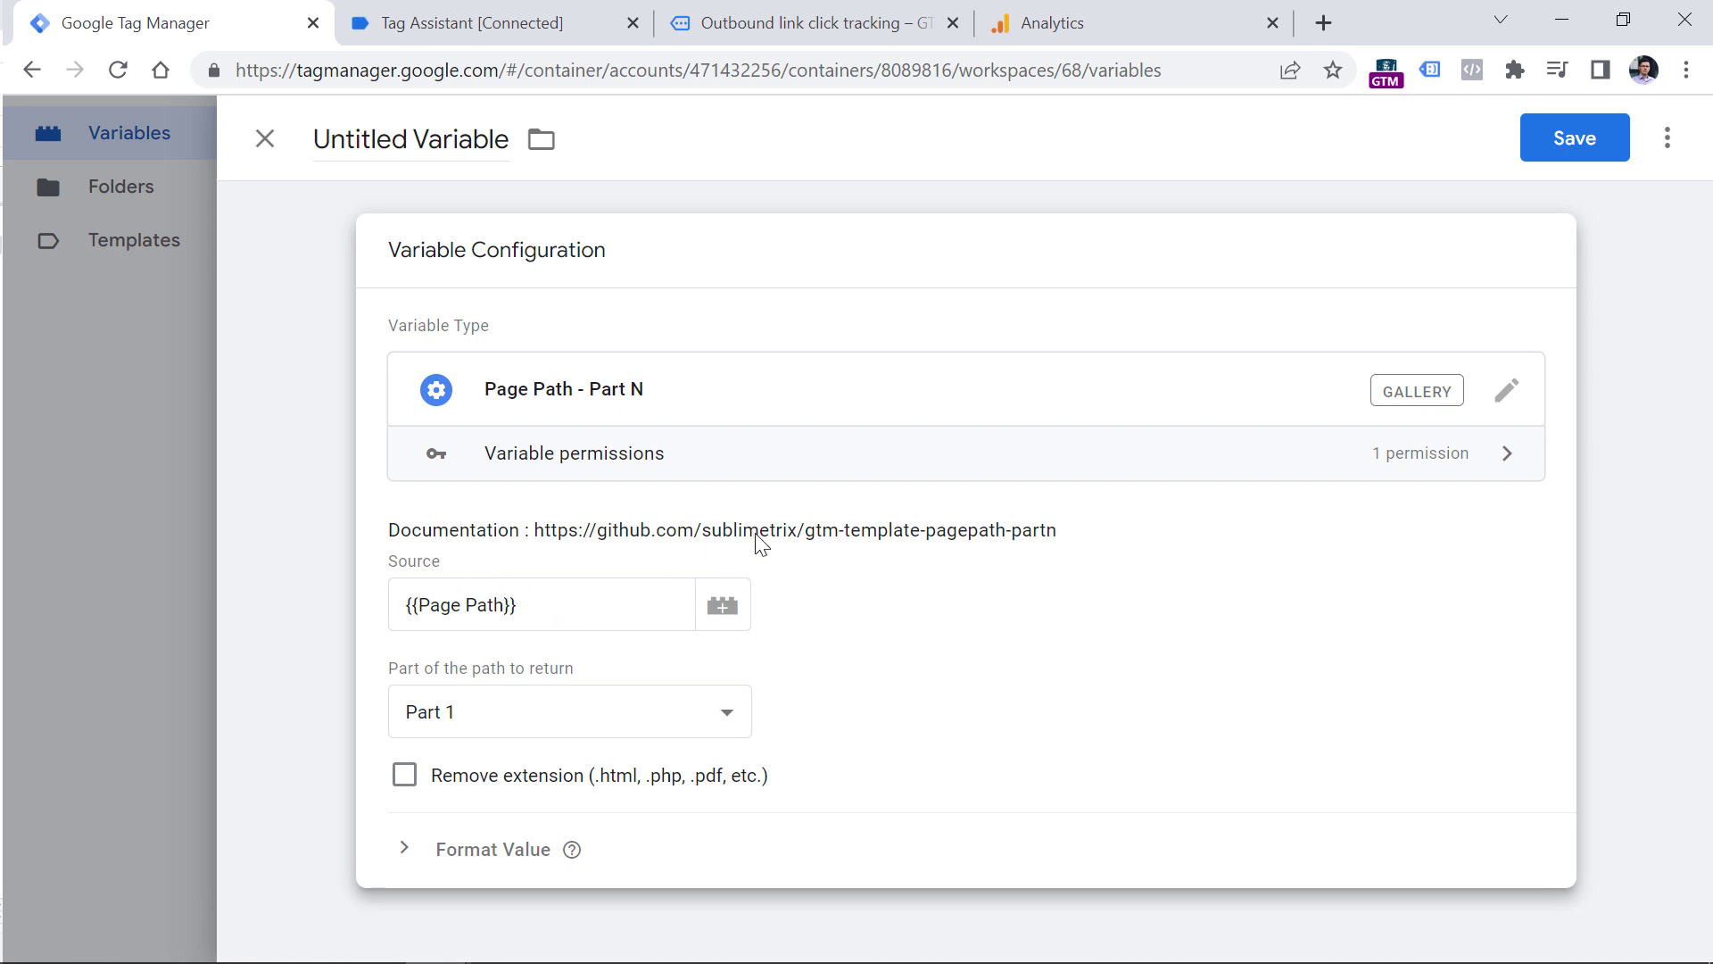
Step: Compare the options for the part of the path to return with the blogs, news and outbound-link-tracking segments of the blog post's URL
click(803, 23)
click(107, 23)
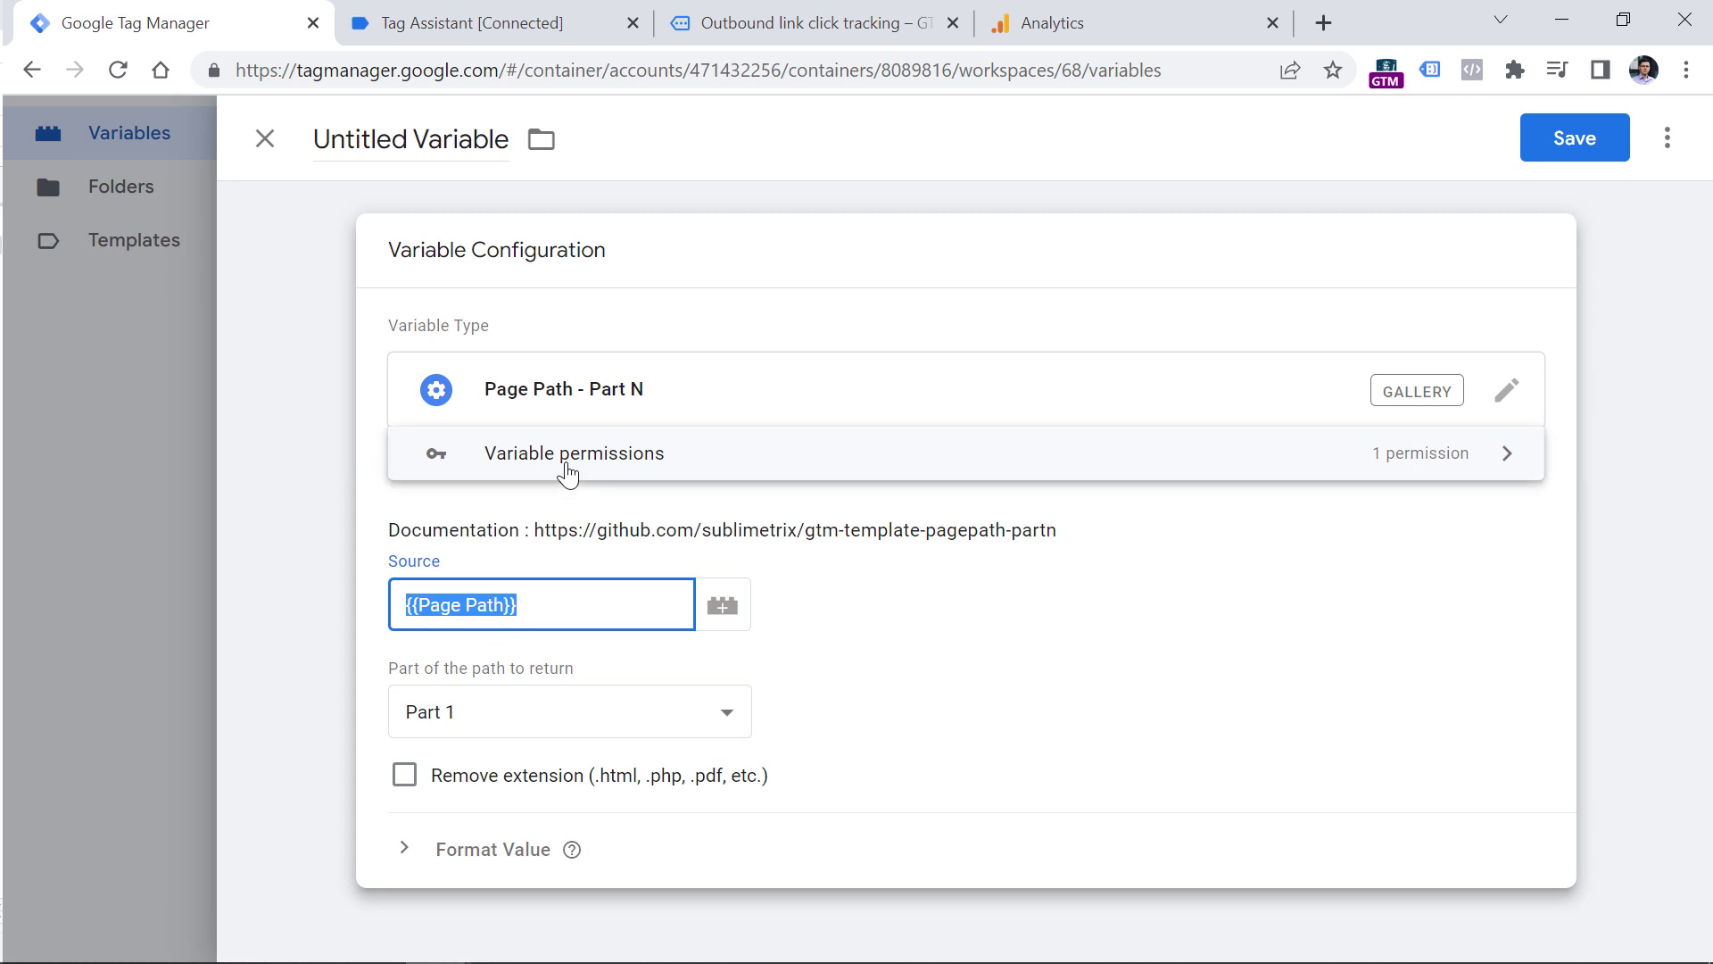
click(576, 718)
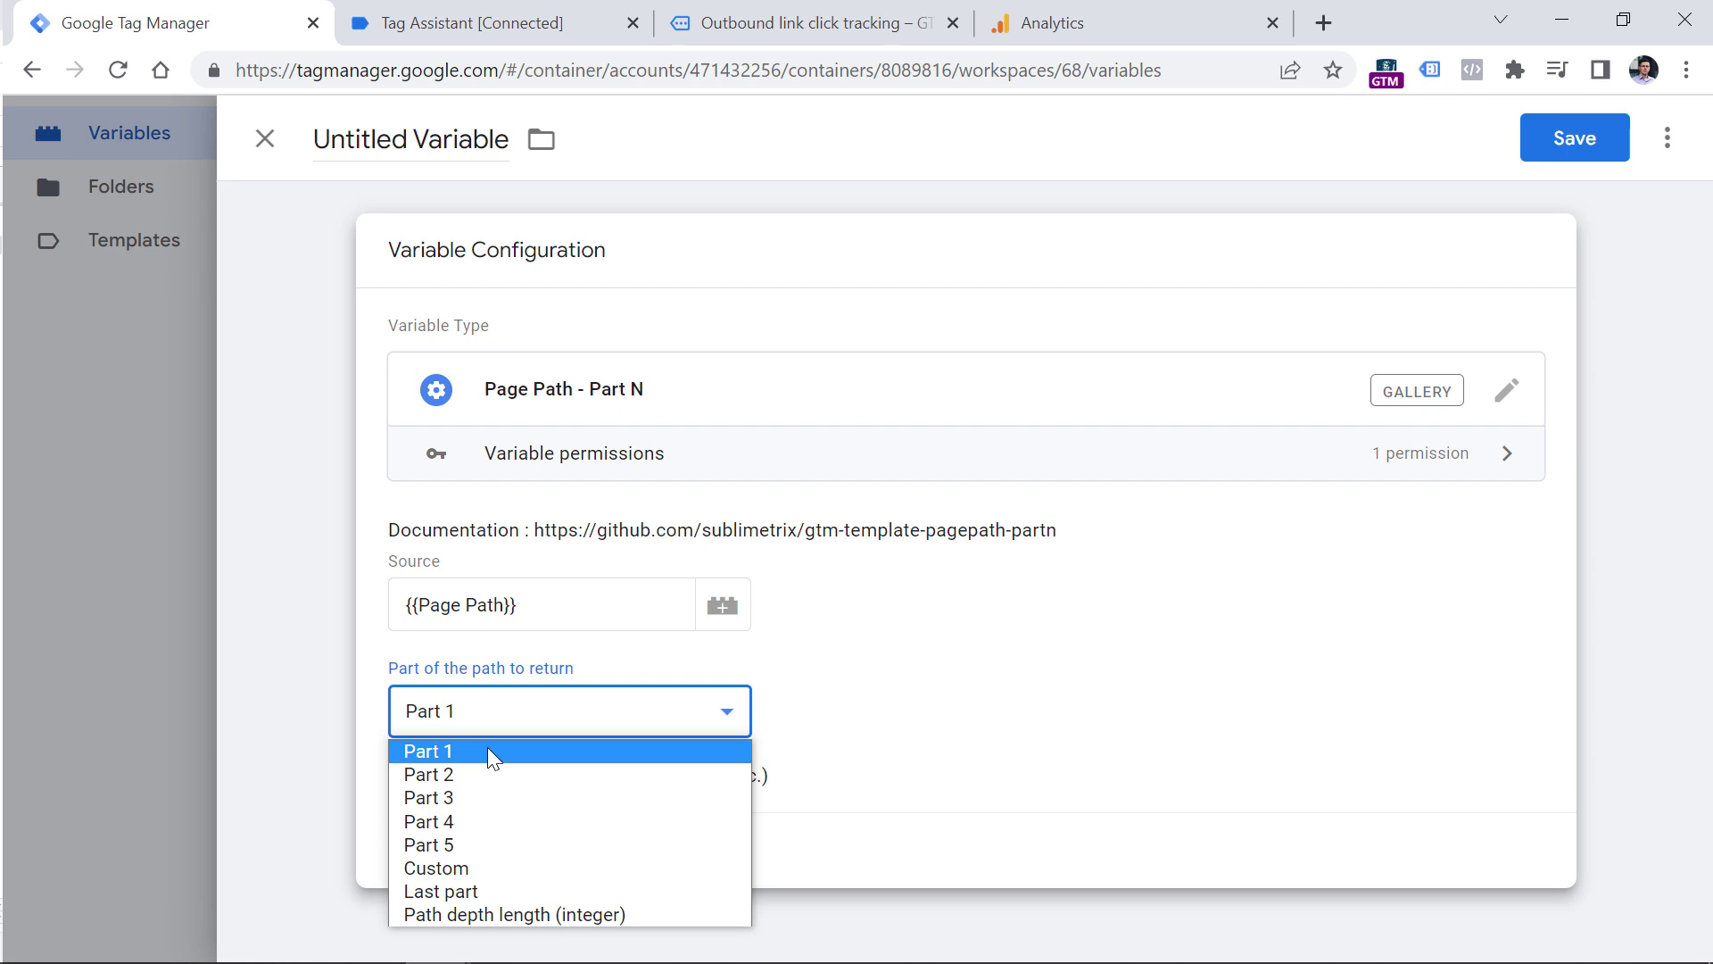
click(732, 36)
click(533, 75)
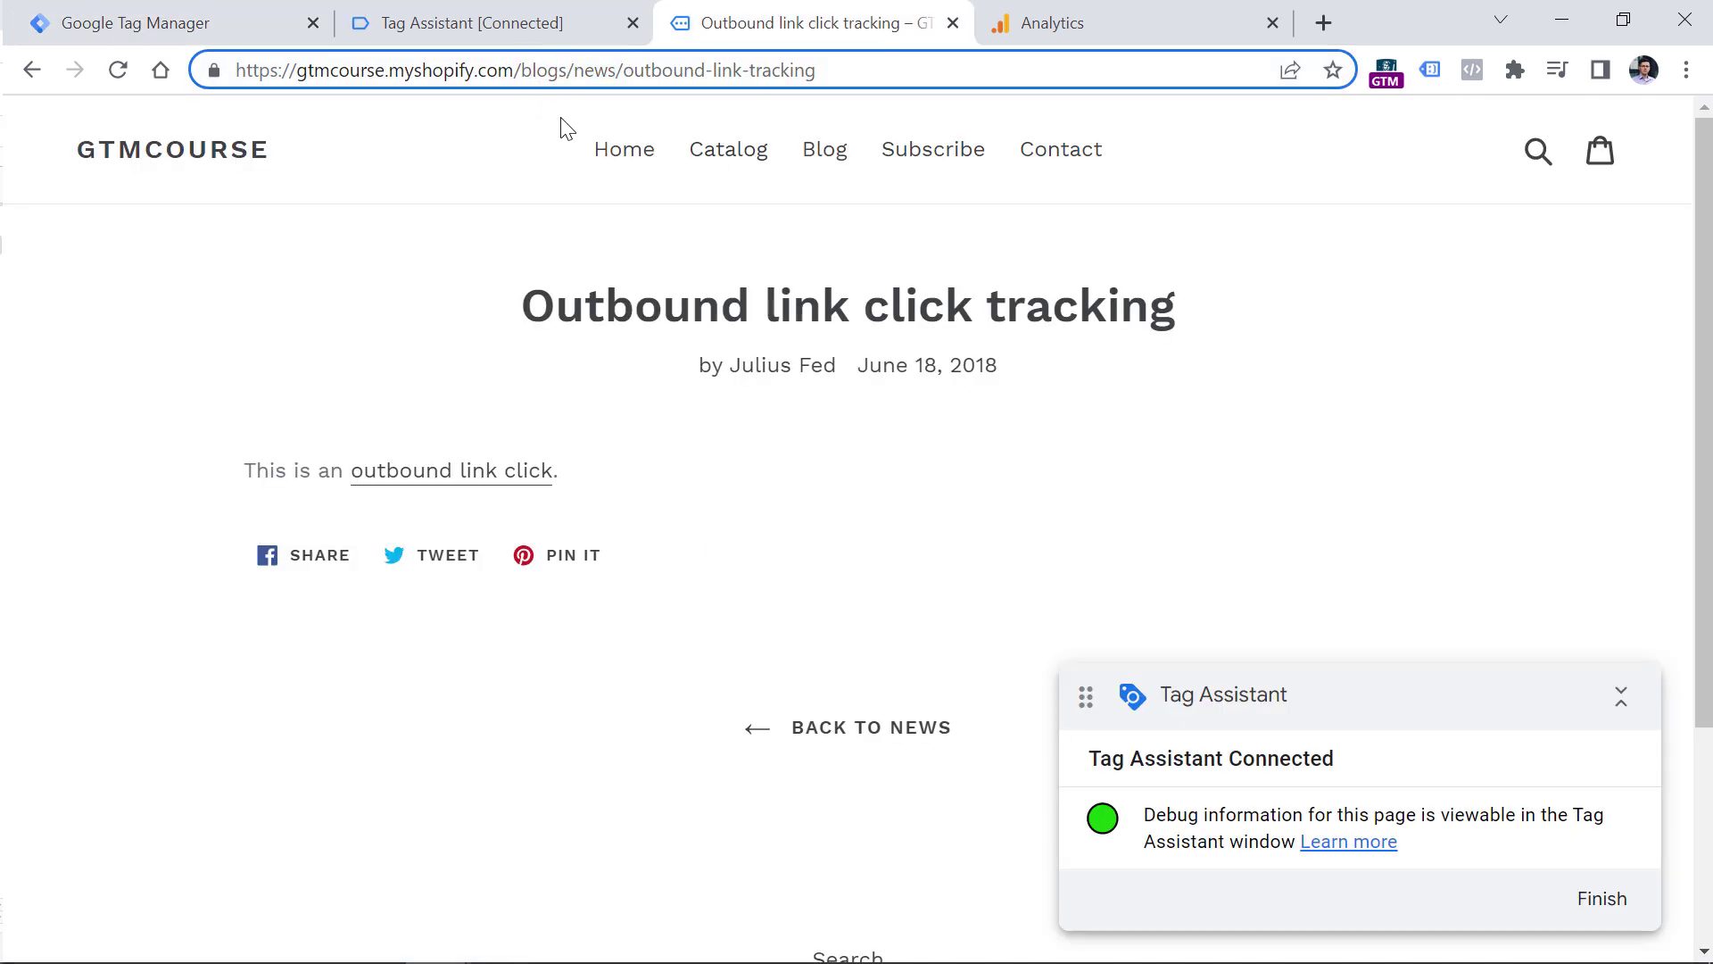
drag(522, 74, 568, 73)
click(564, 73)
double_click(524, 73)
double_click(591, 71)
click(686, 72)
double_click(685, 72)
click(625, 71)
shift+click(837, 73)
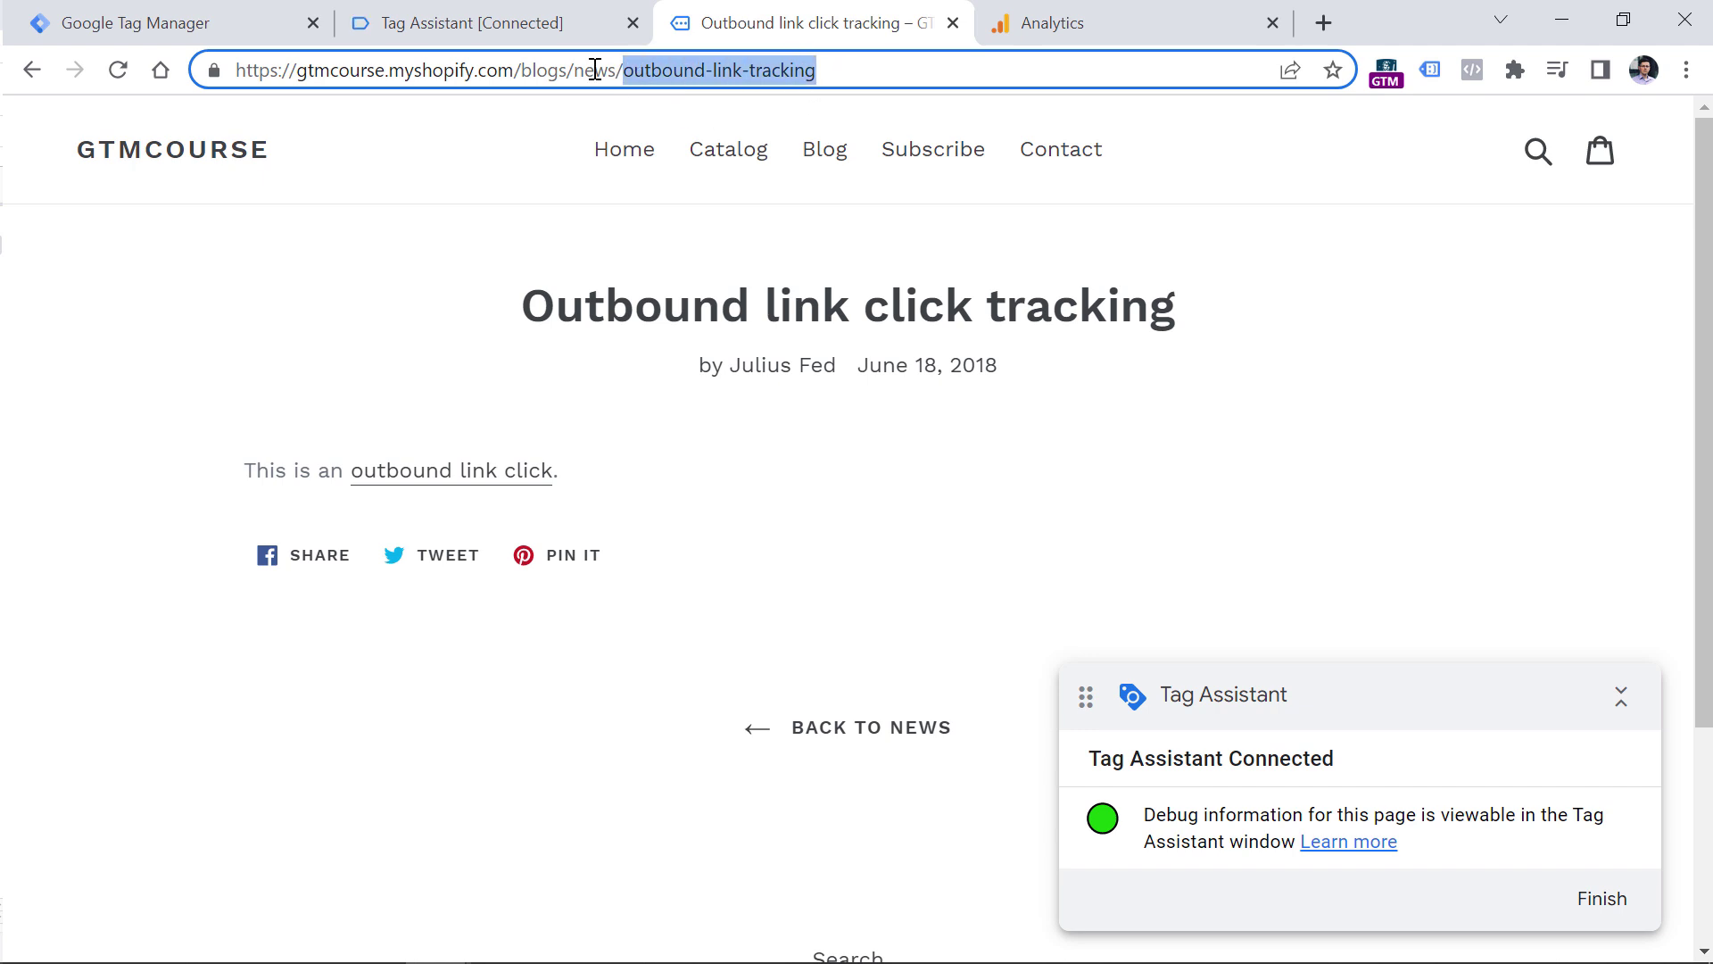
Step: Set the part of the path to return to Part 2 and save the variable as "Page path - 2nd part"
click(259, 22)
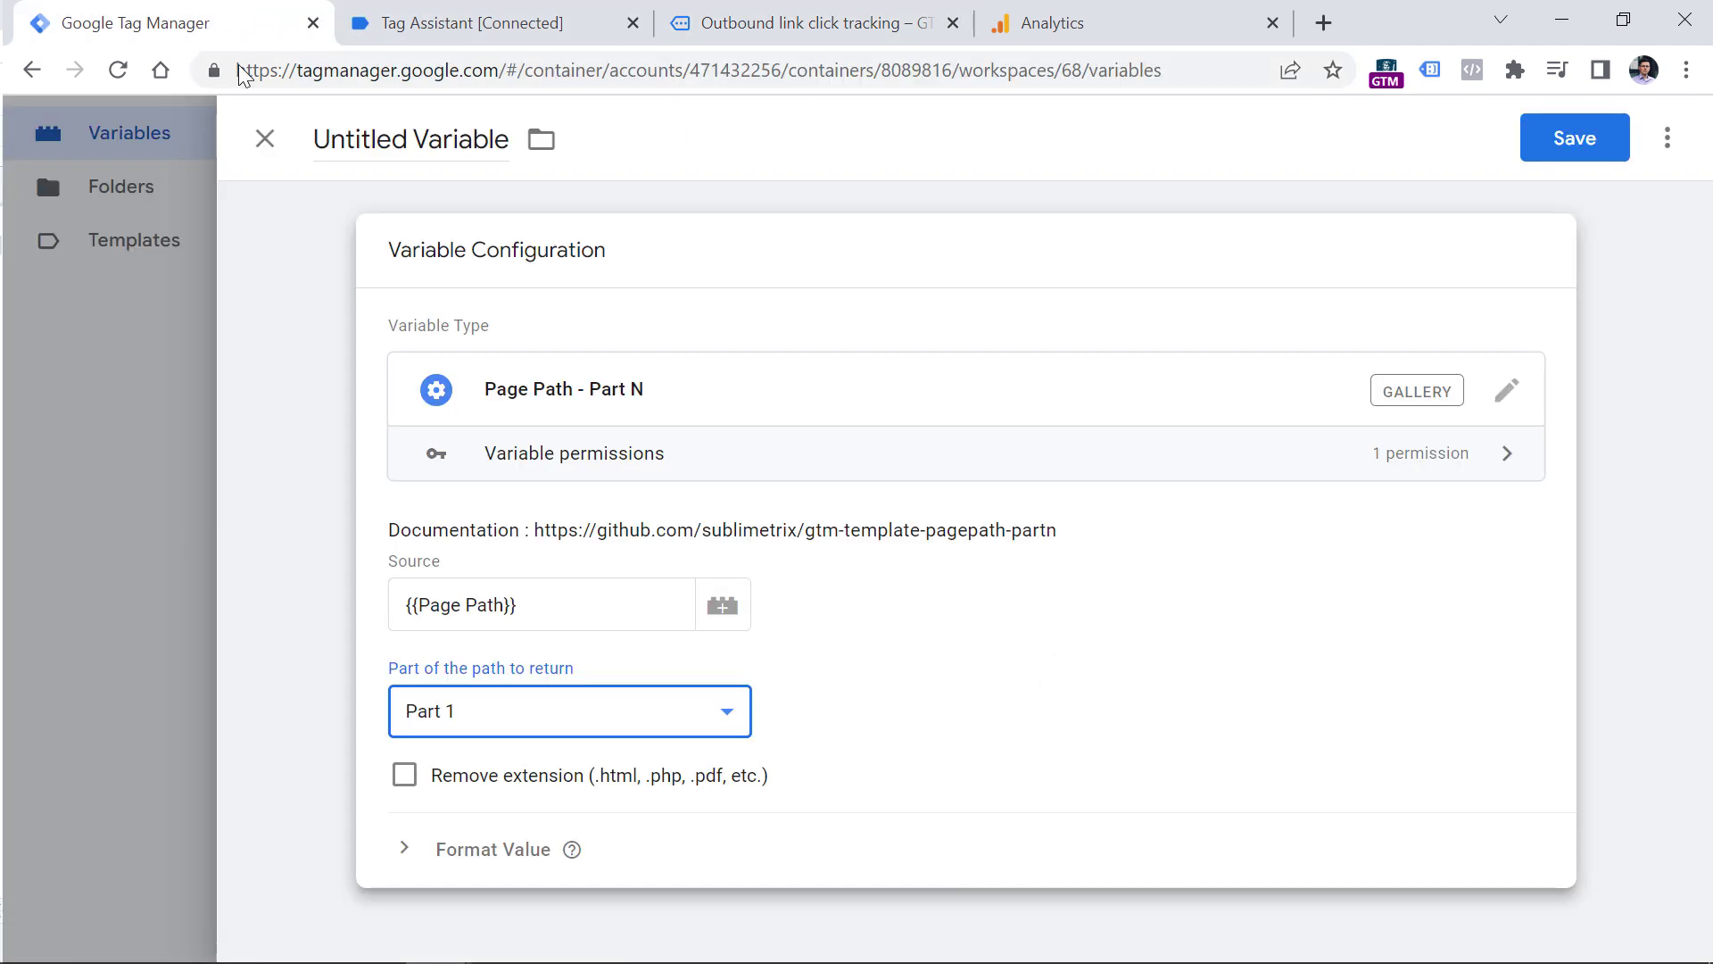
click(523, 730)
click(438, 774)
click(406, 128)
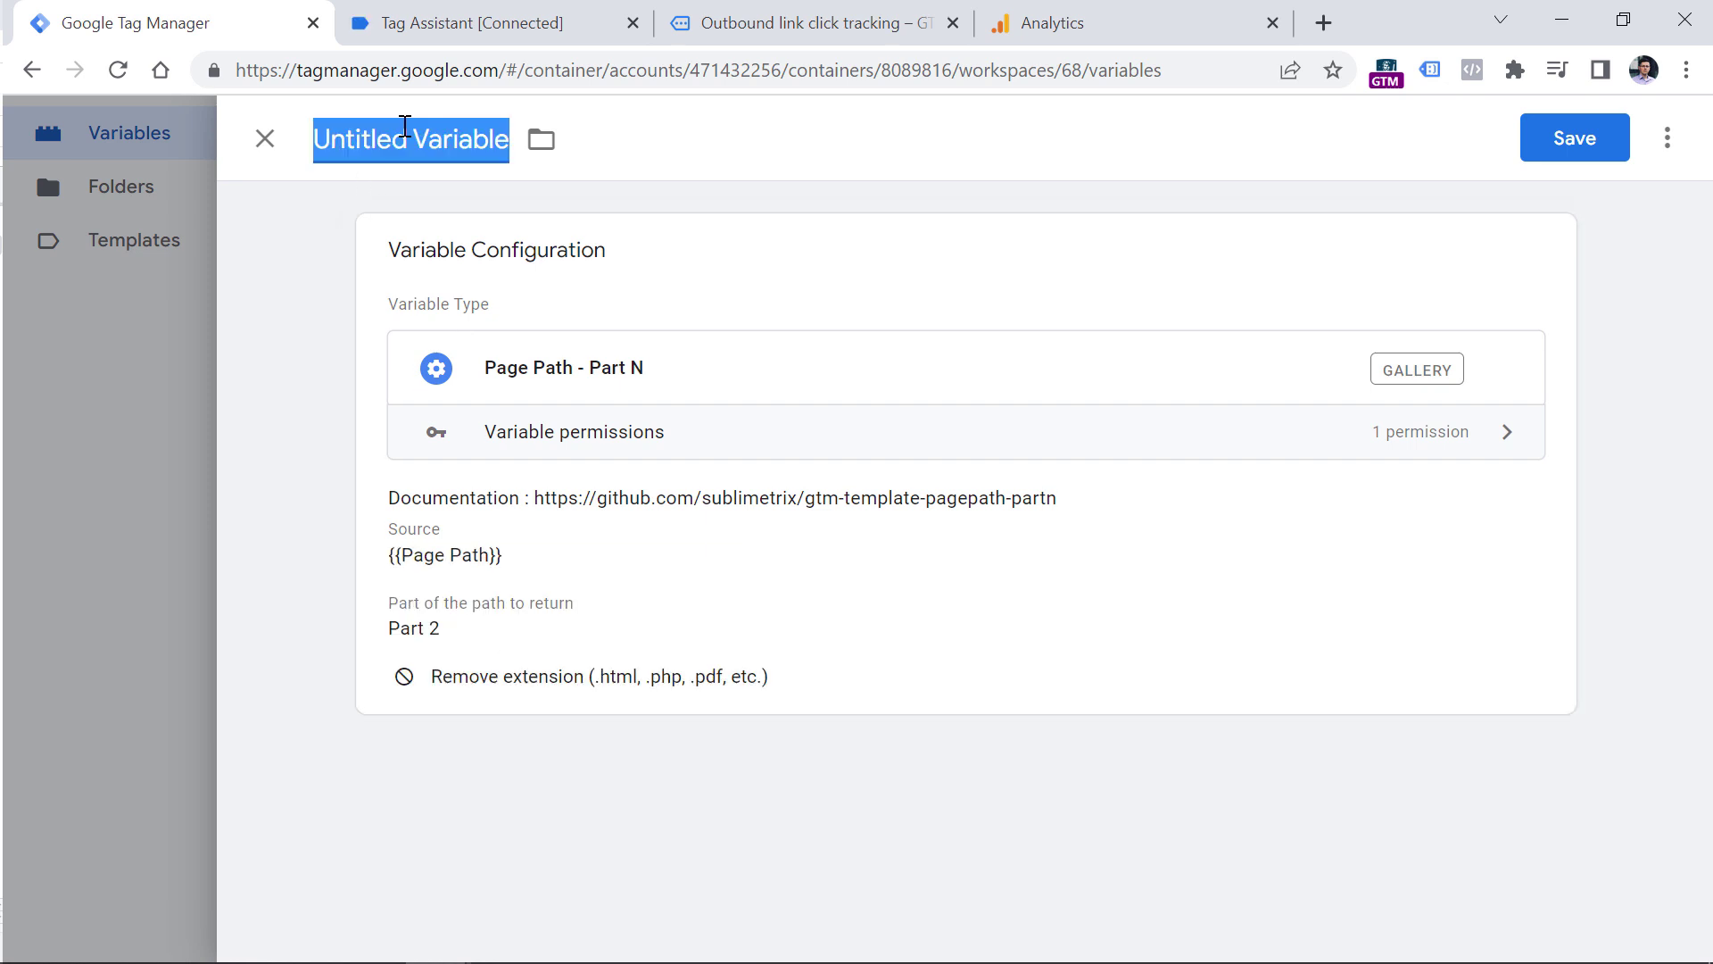
text(Page path - 2nd part)
click(1589, 147)
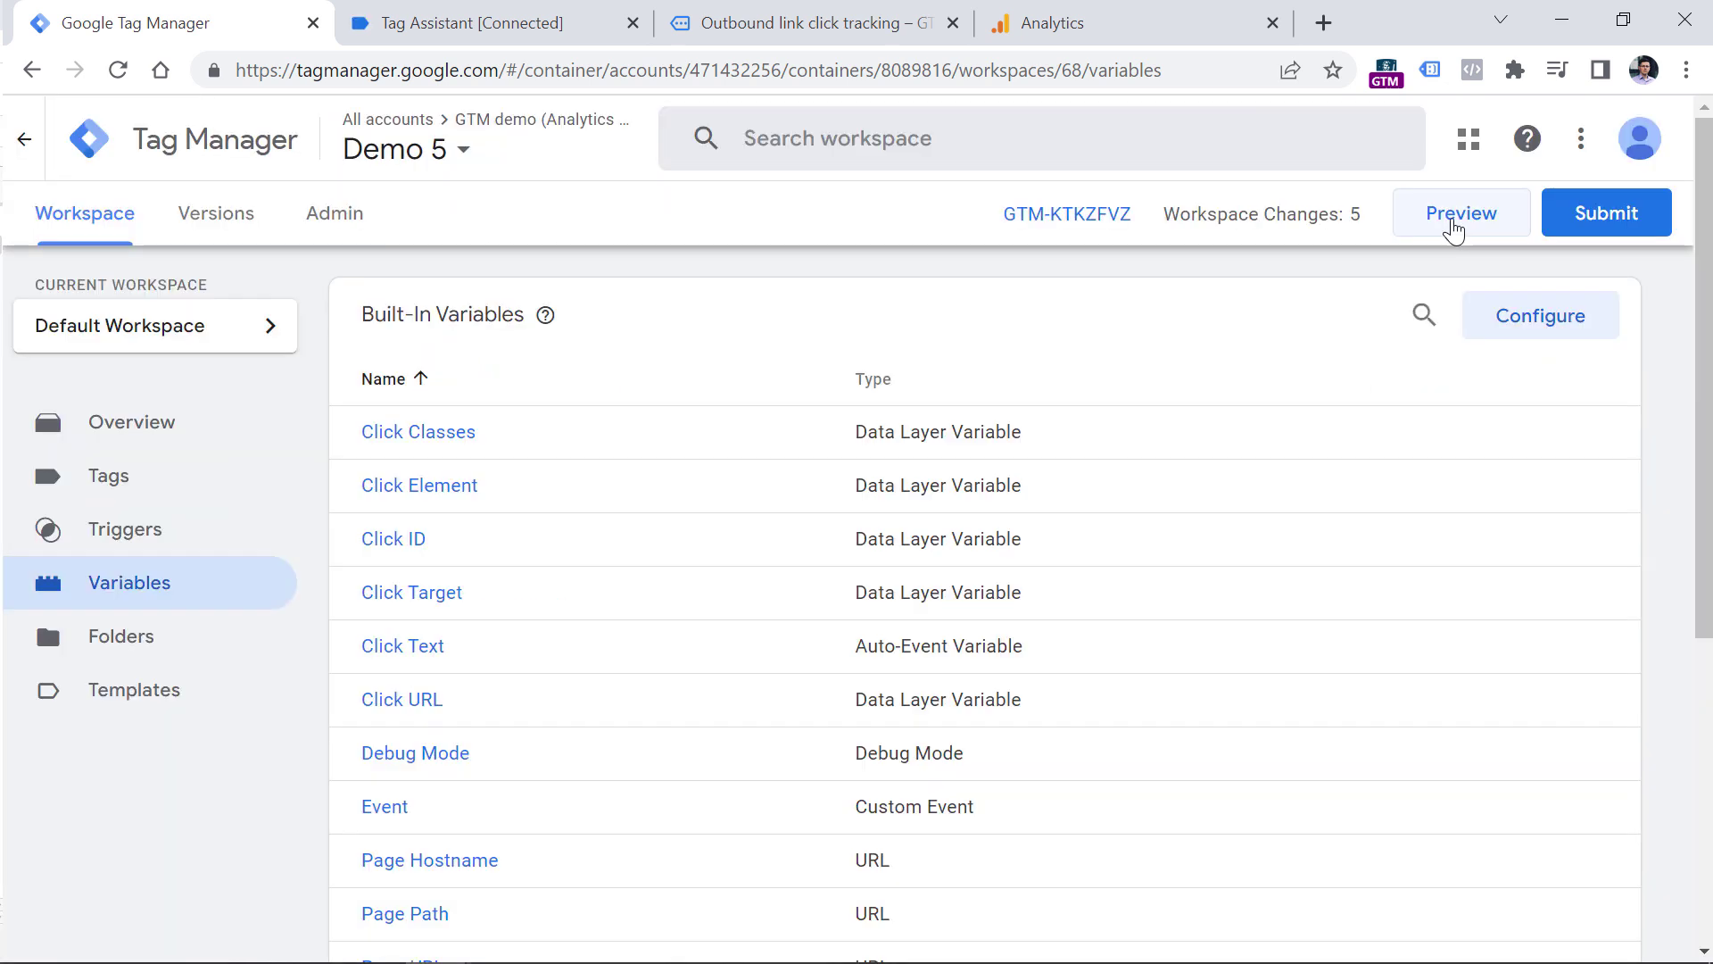
Step: Preview the container, open the store's blog post Outbound link click tracking and locate the "news" segment in its URL
click(1462, 214)
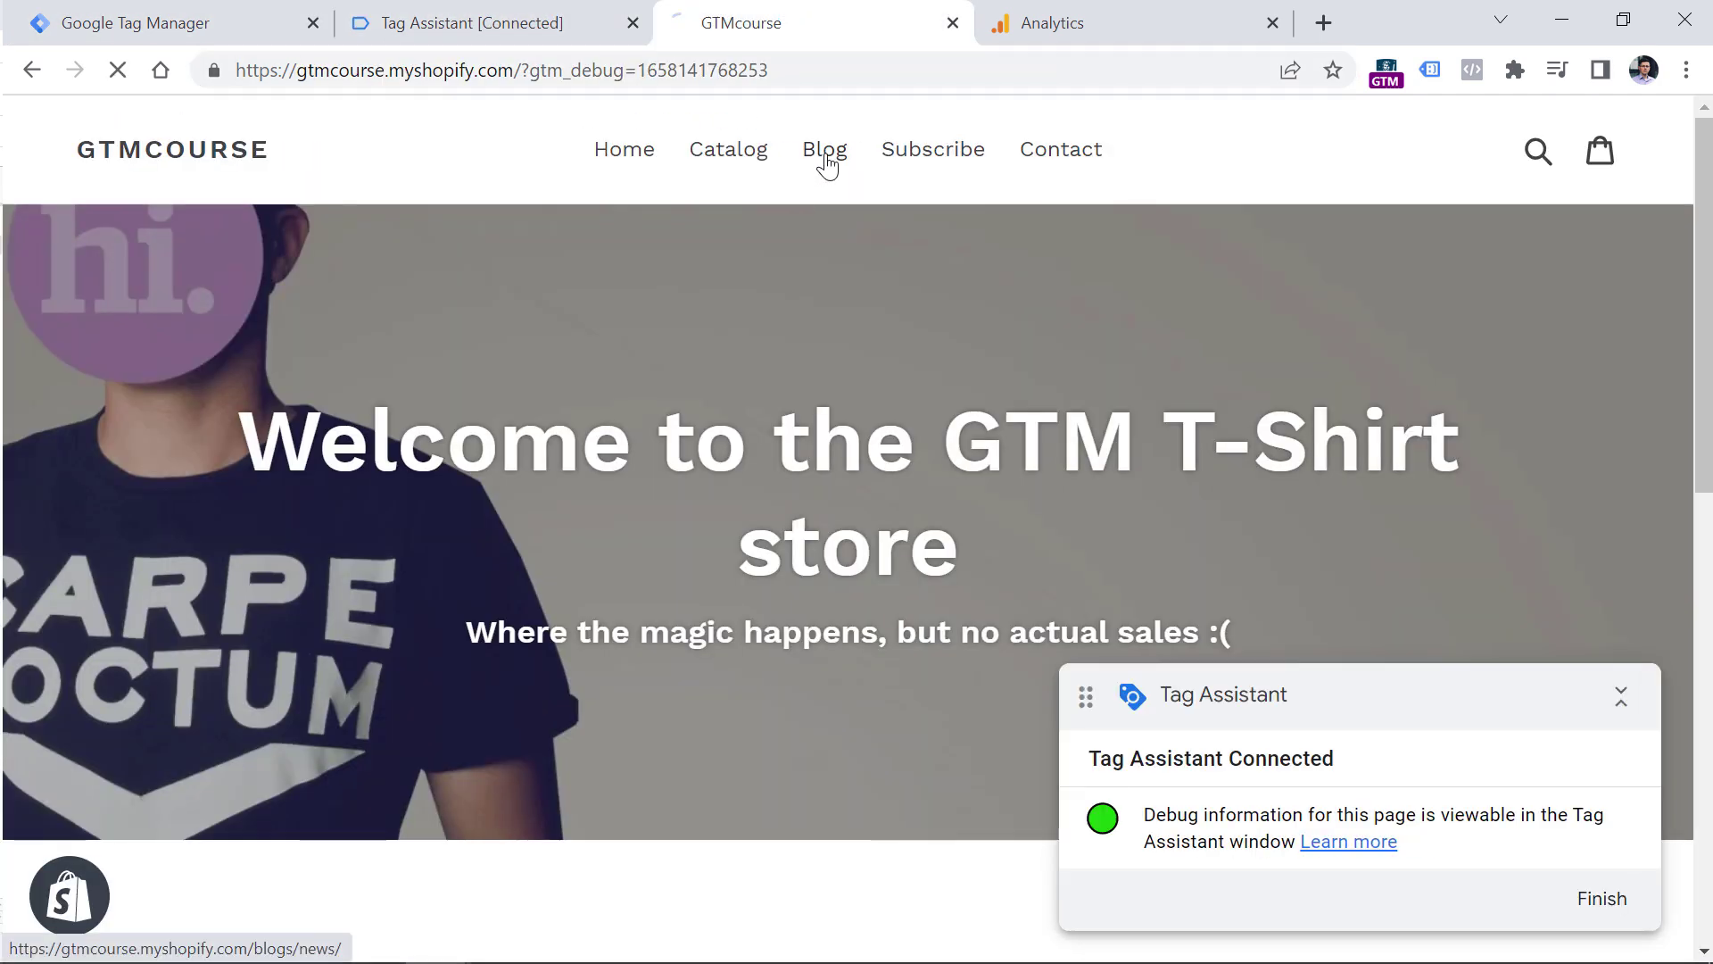
click(826, 154)
scroll(619, 390, down, 5)
click(410, 750)
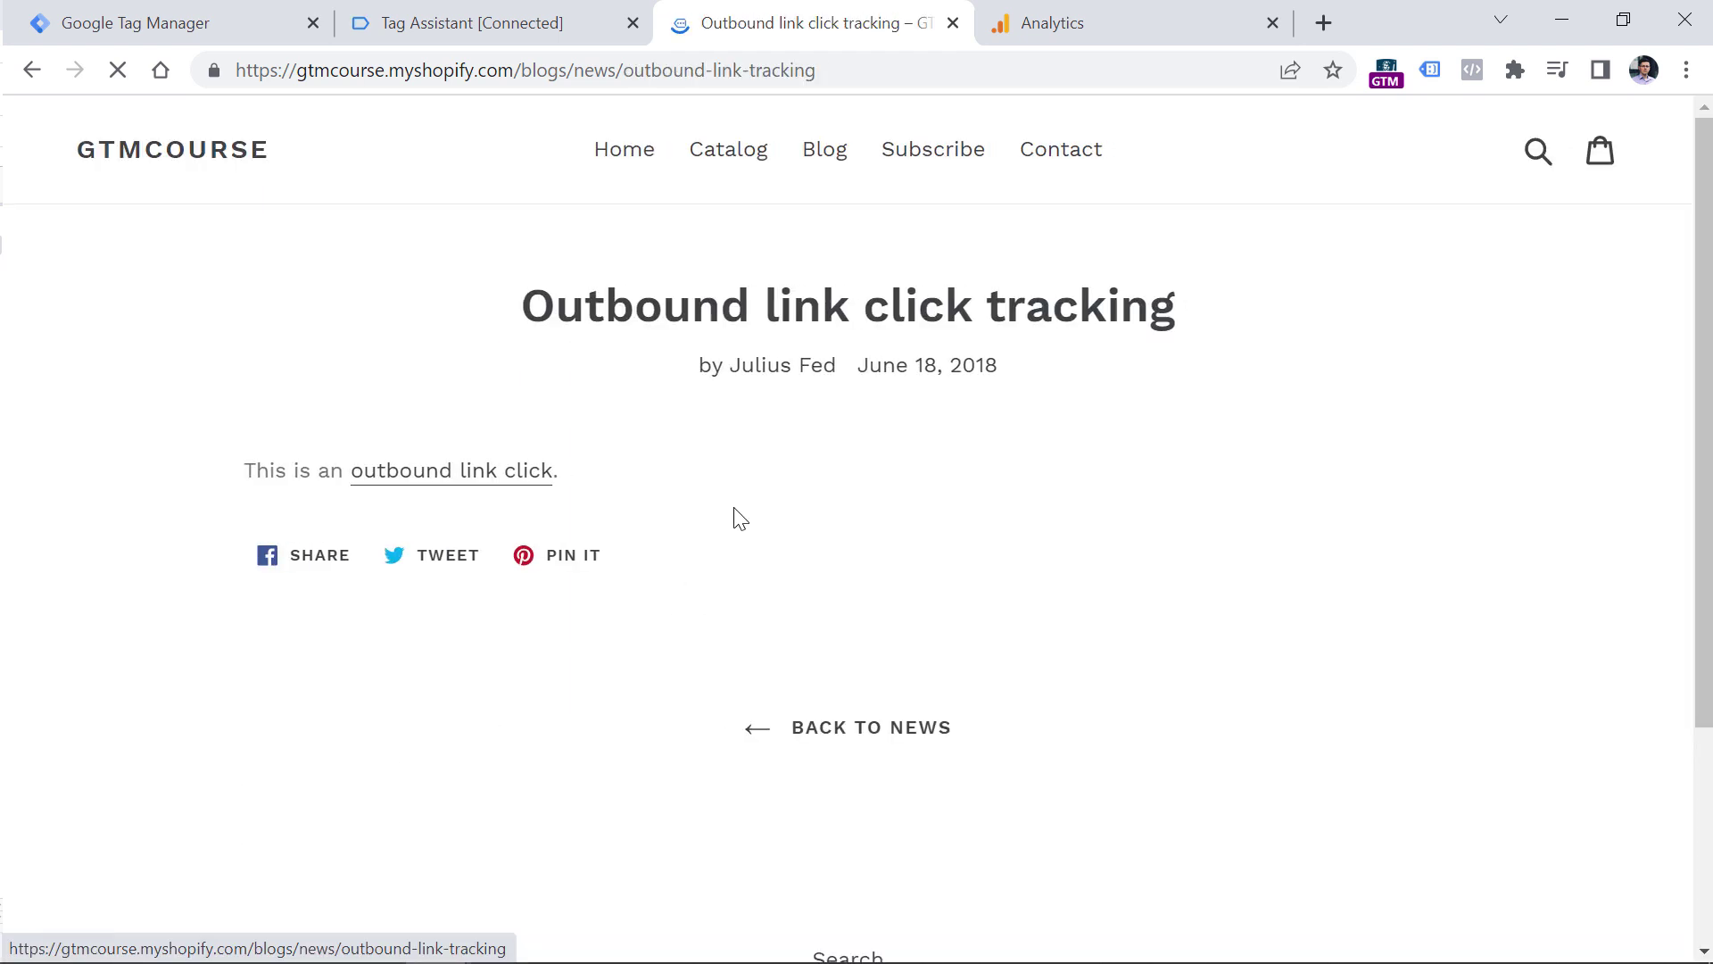
click(593, 72)
double_click(594, 72)
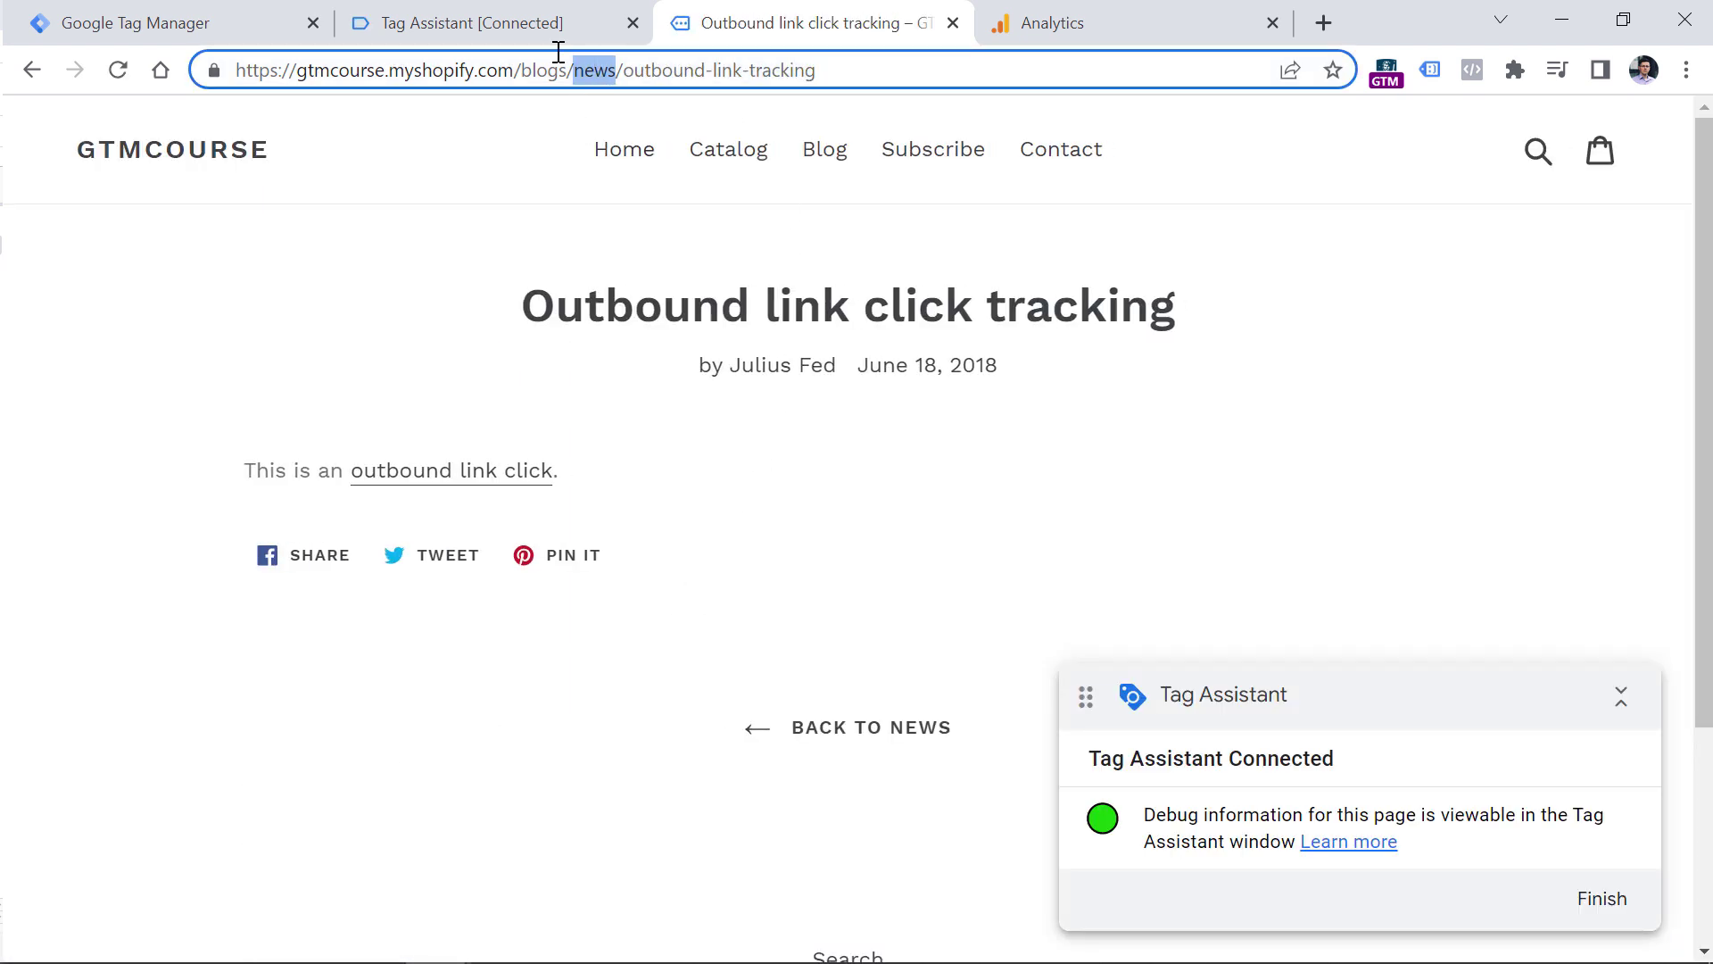
Step: Switch to Tag Assistant and check the value of Page path - 2nd part at the blog post's Container Loaded event
click(506, 23)
click(844, 607)
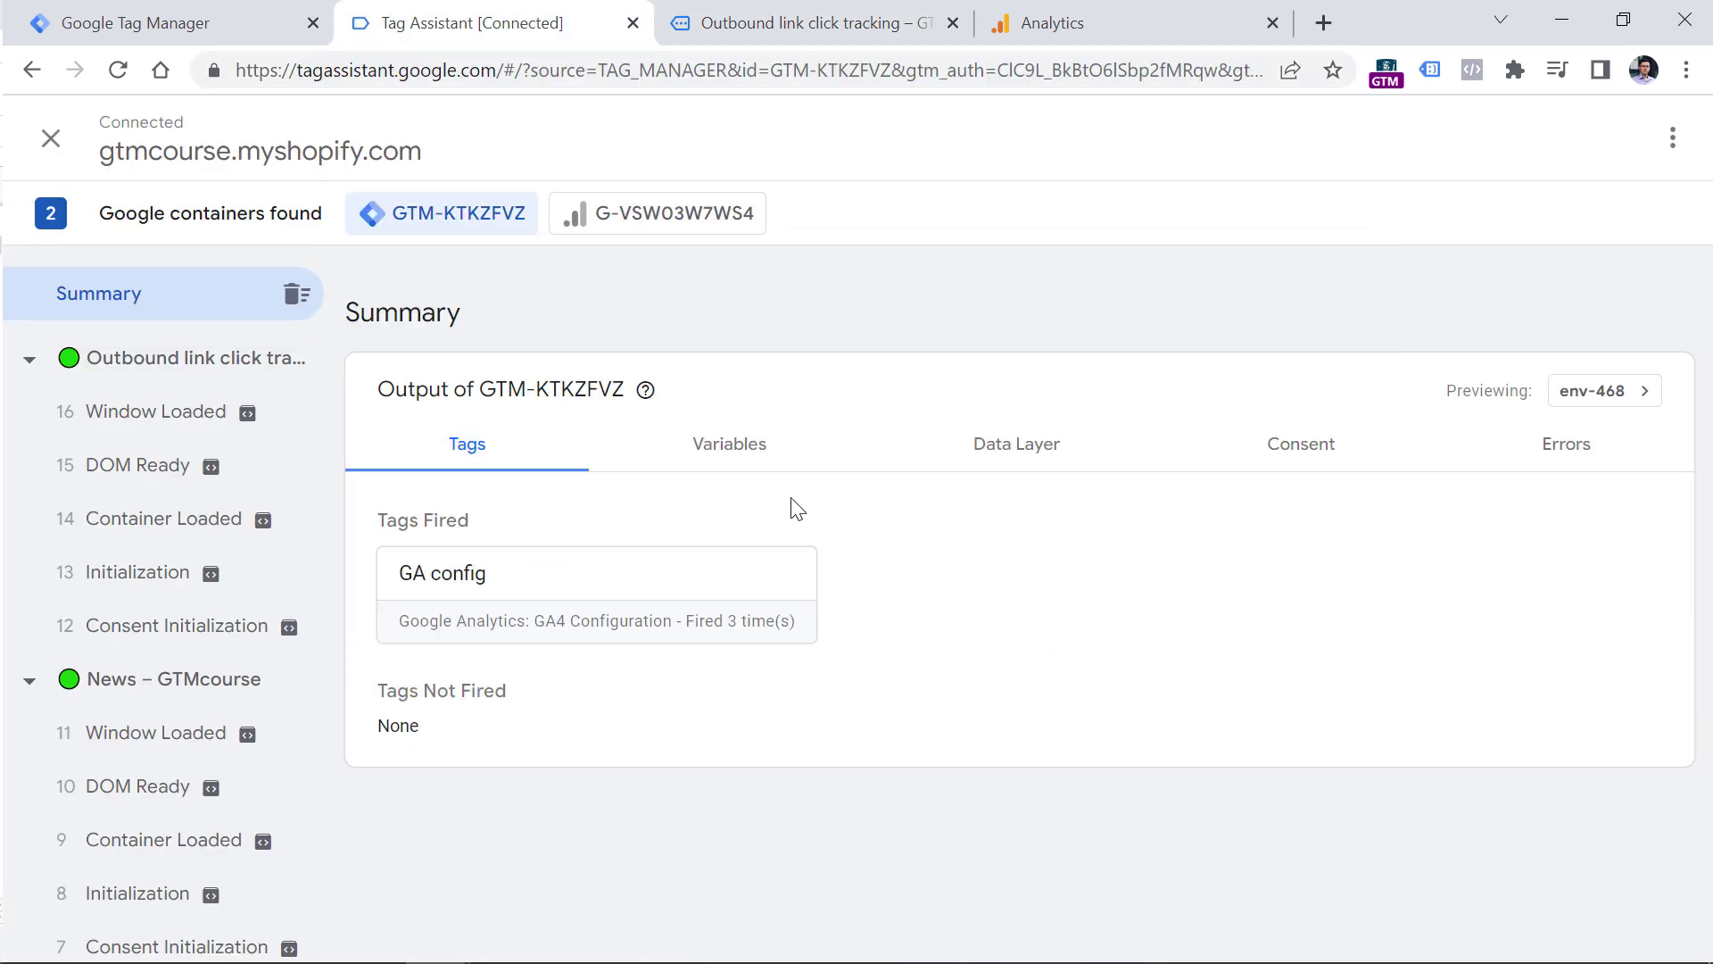
click(166, 517)
click(769, 611)
scroll(794, 403, down, 5)
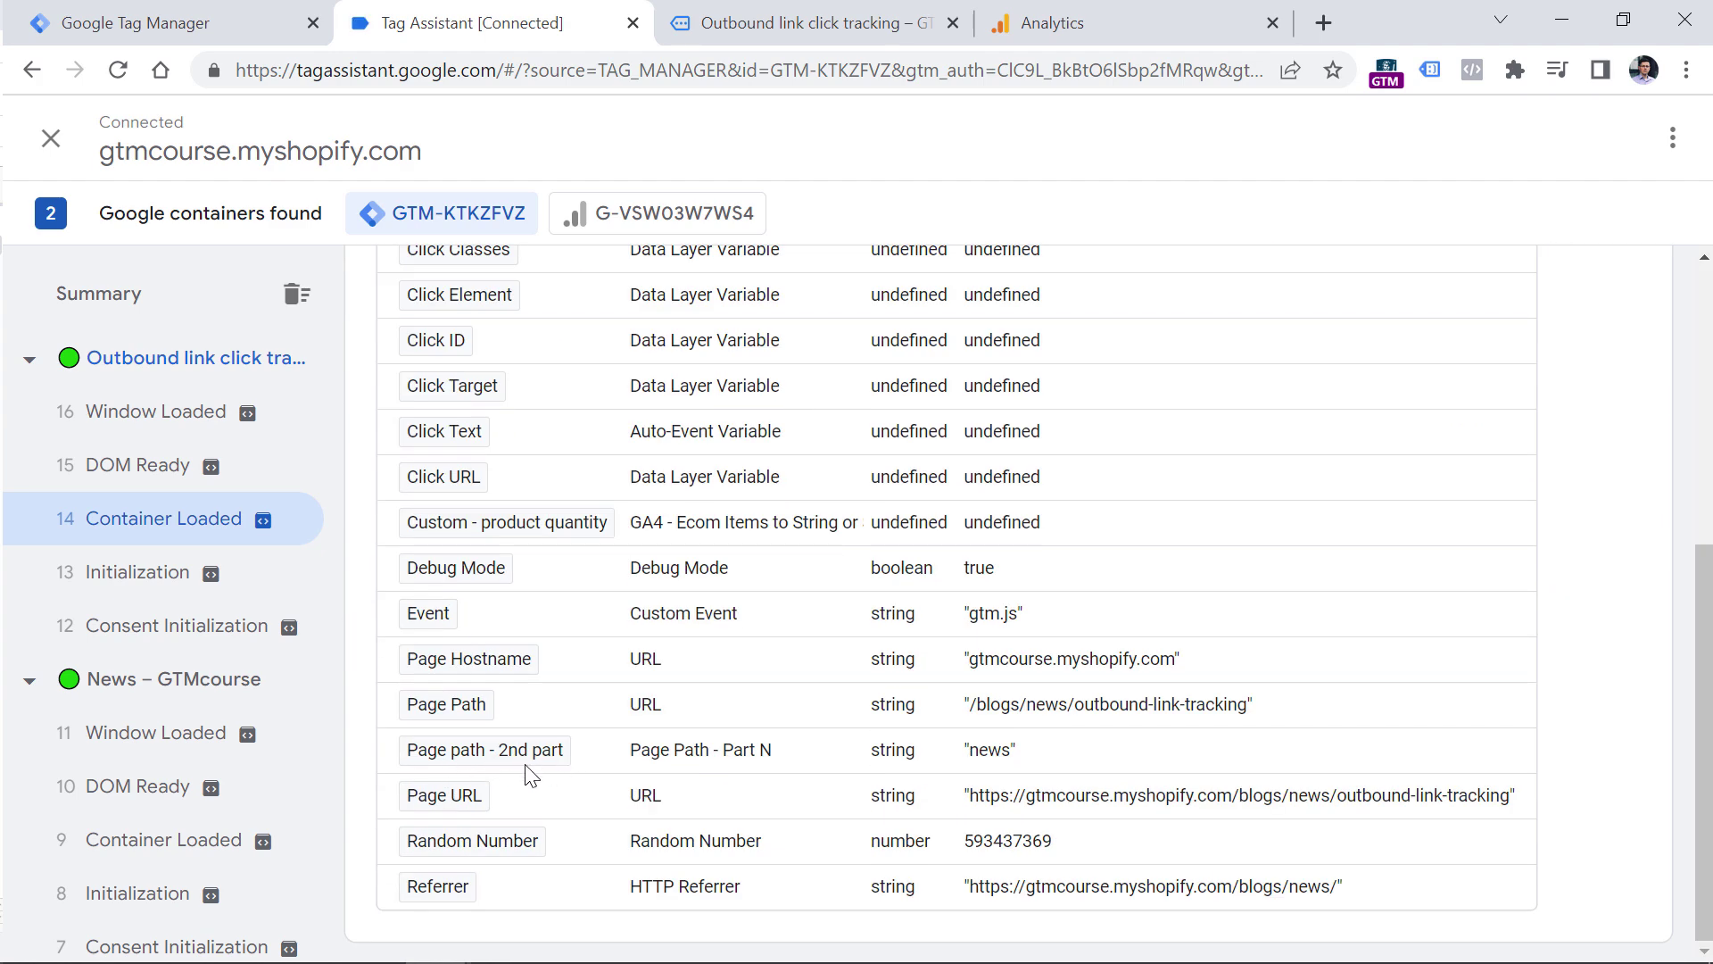
double_click(994, 750)
Step: Return to Tag Manager, search the variable template gallery for "url 2." and add URL 2.0 to the workspace, accepting its permissions
key(ctrl+1)
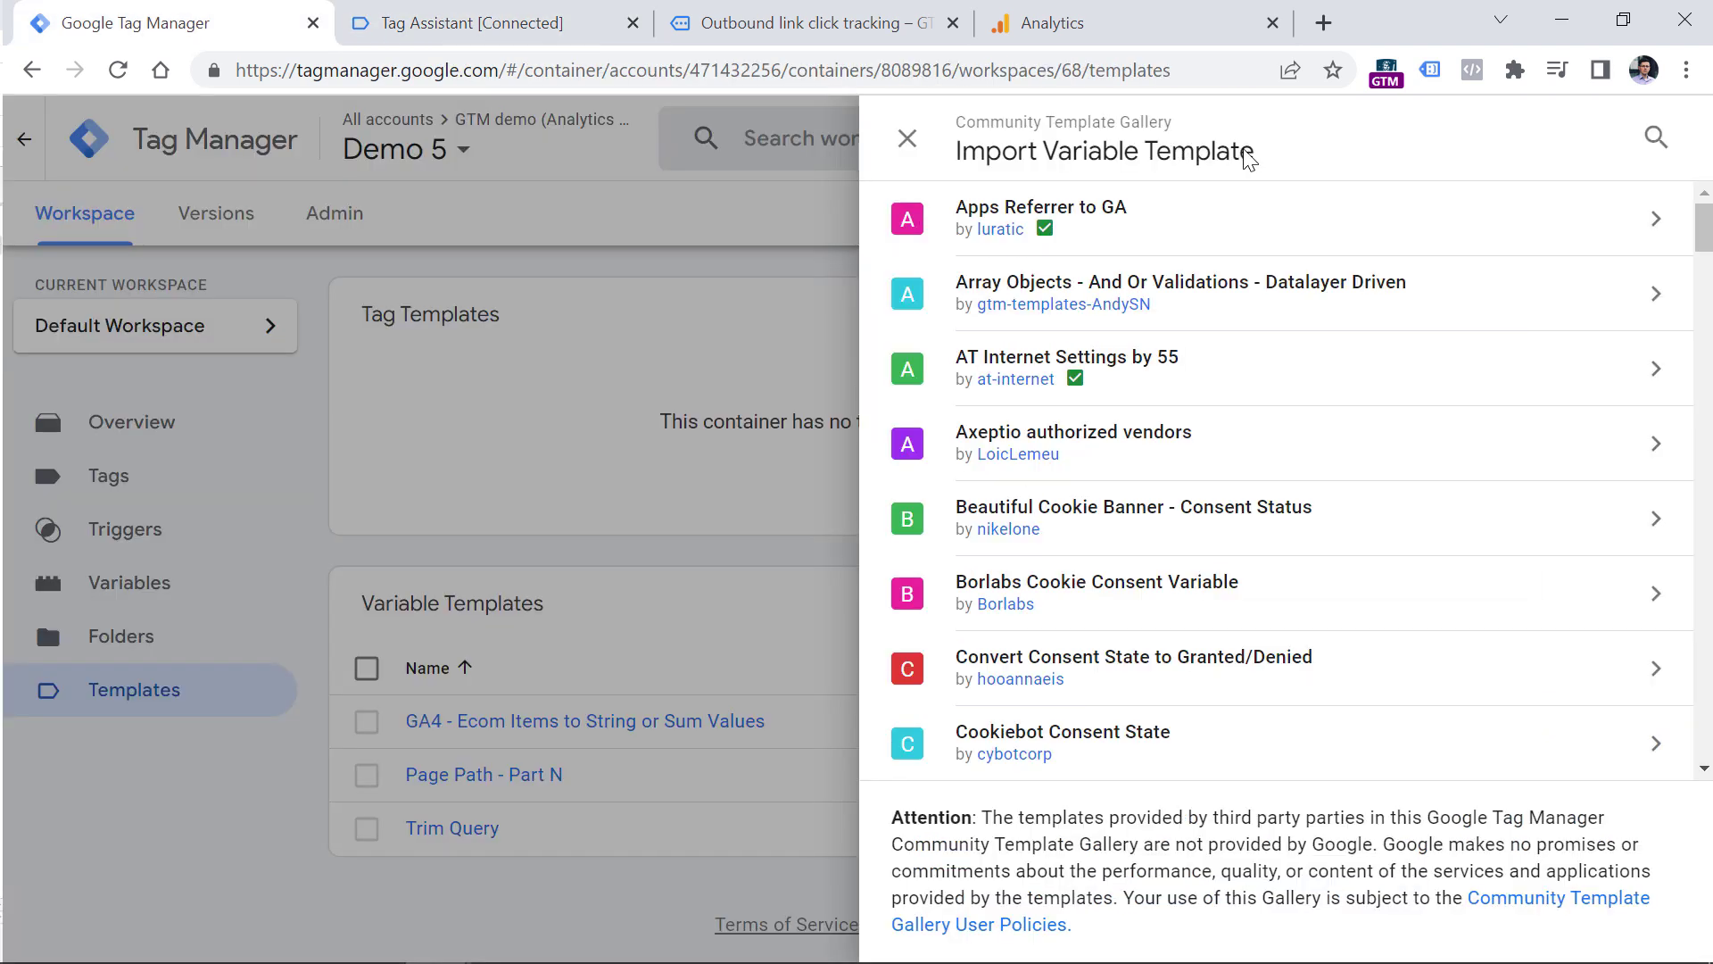
click(1656, 139)
text(url 2.)
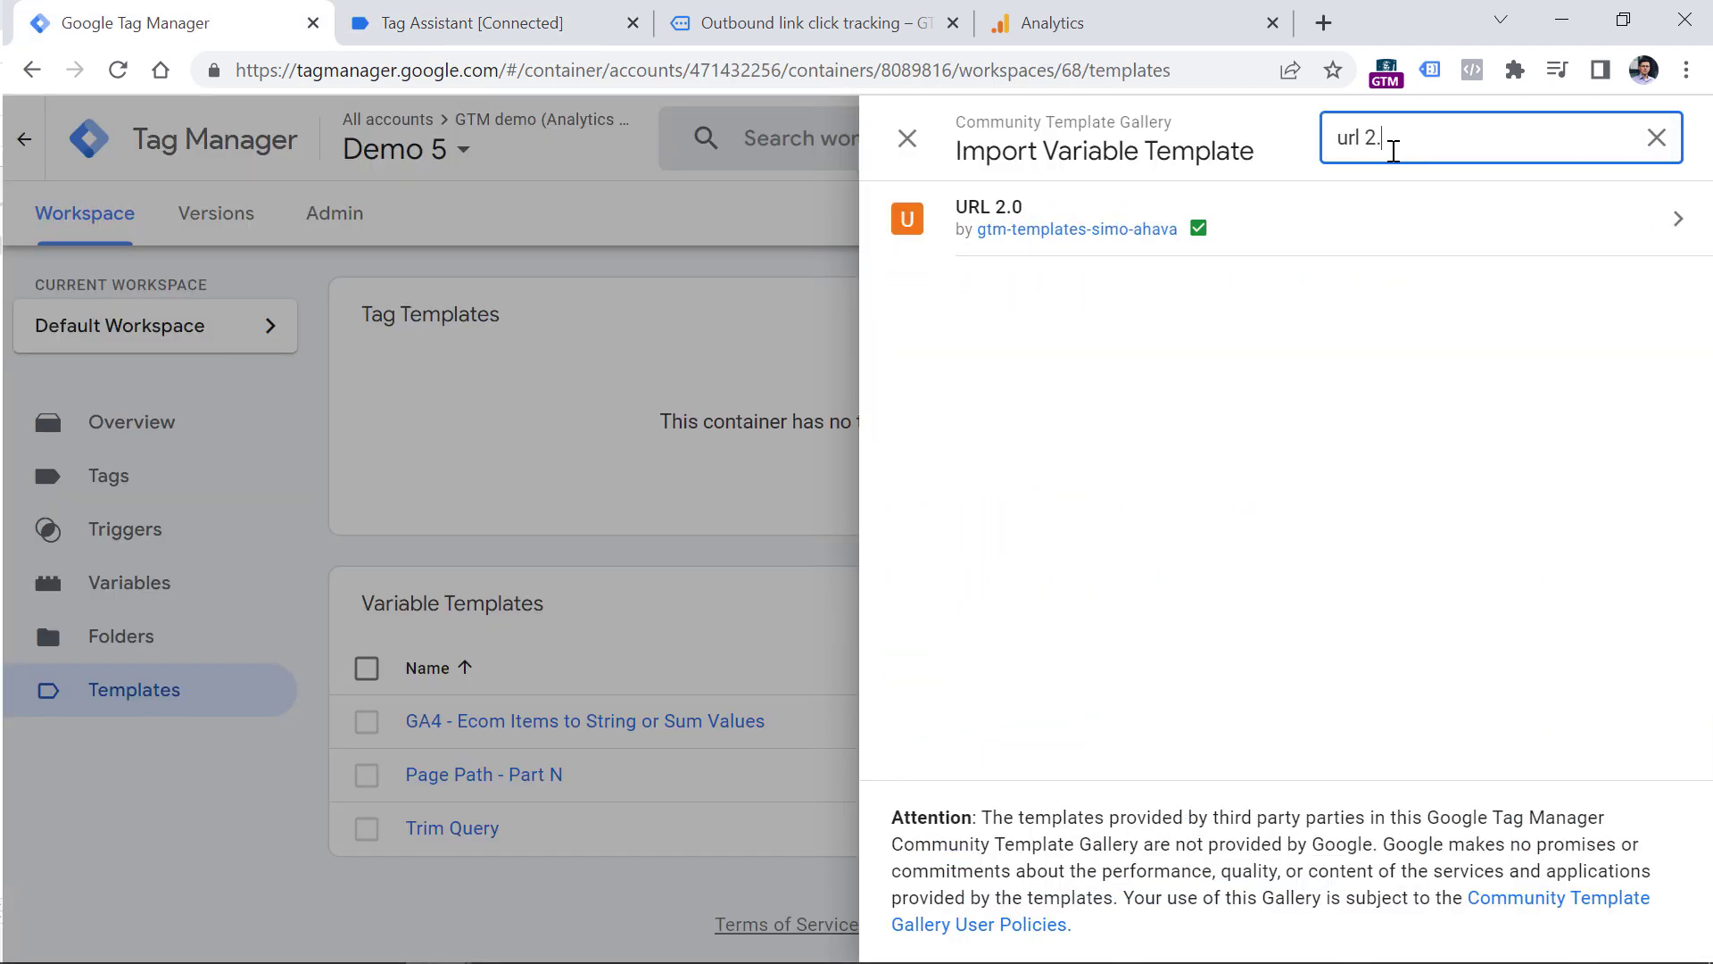
click(1251, 217)
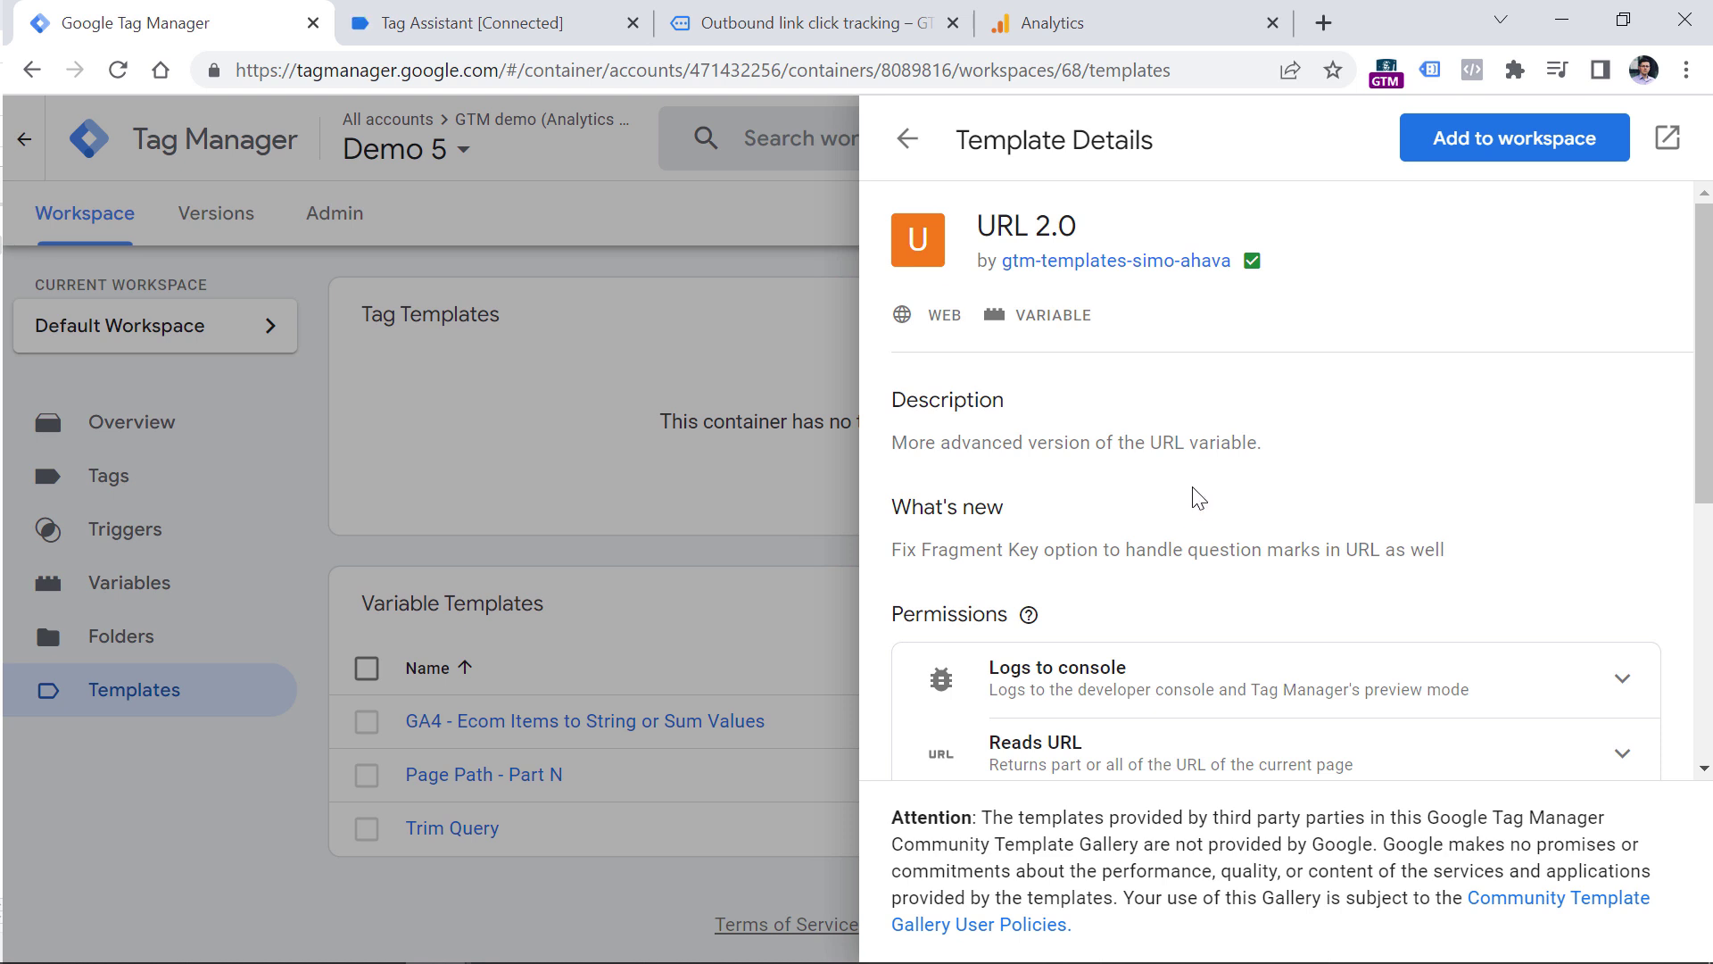
scroll(1198, 496, down, 5)
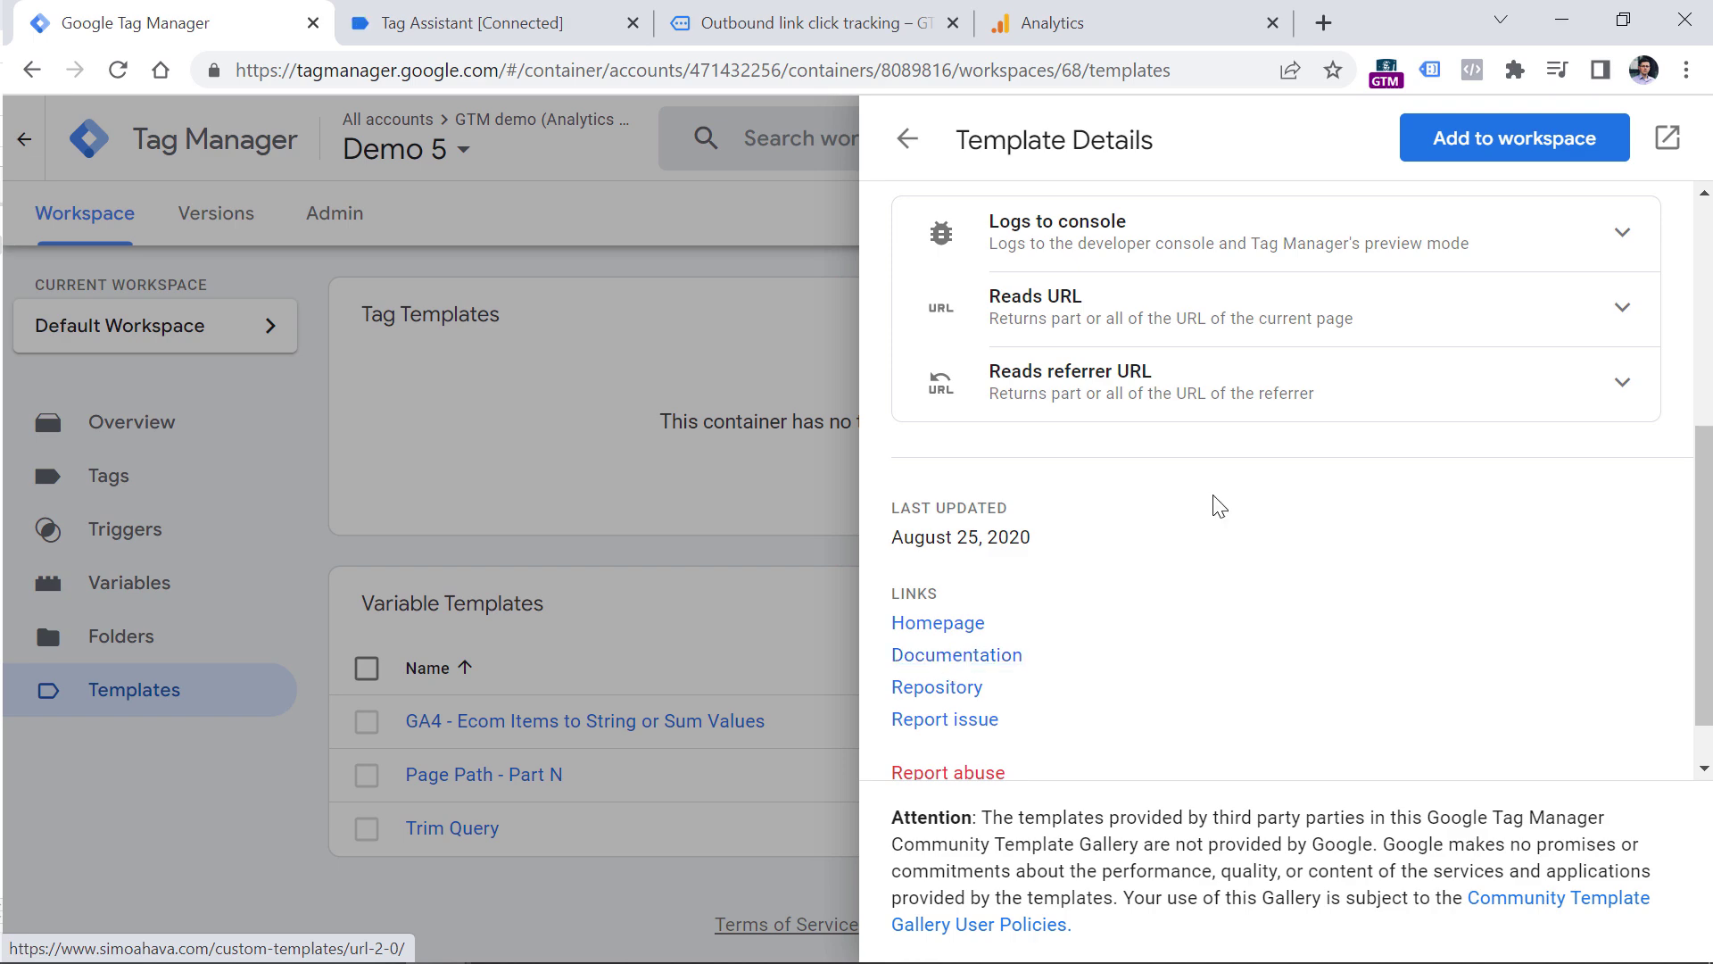
click(1431, 142)
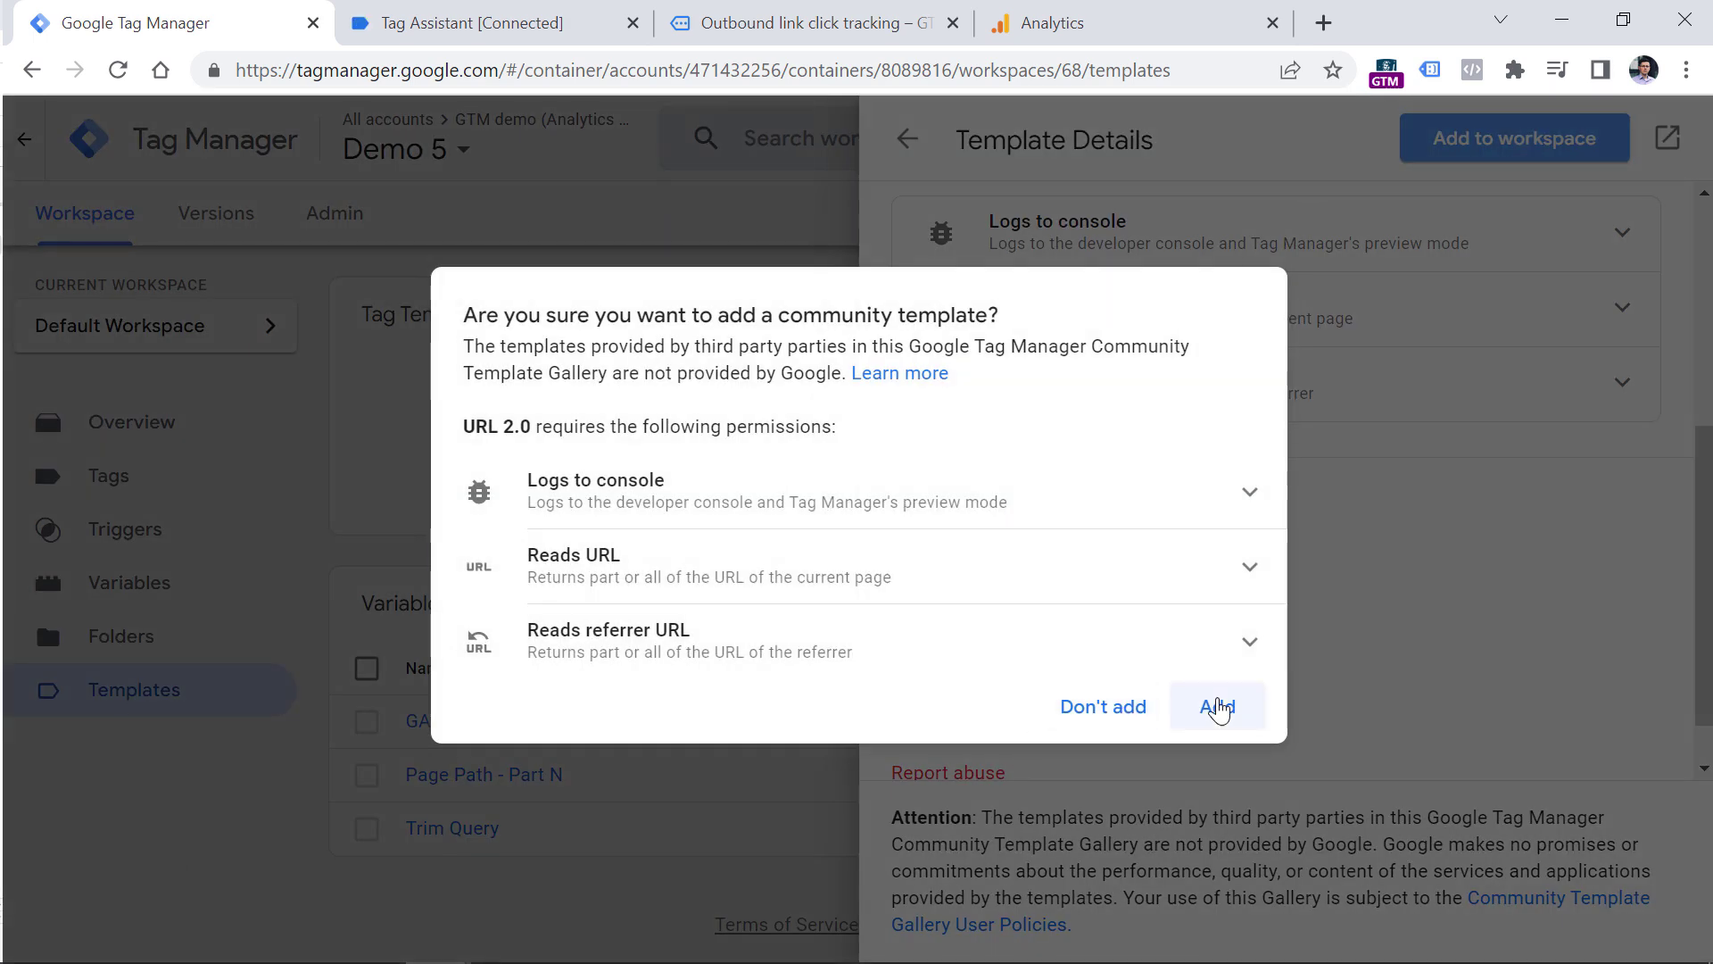
click(1217, 706)
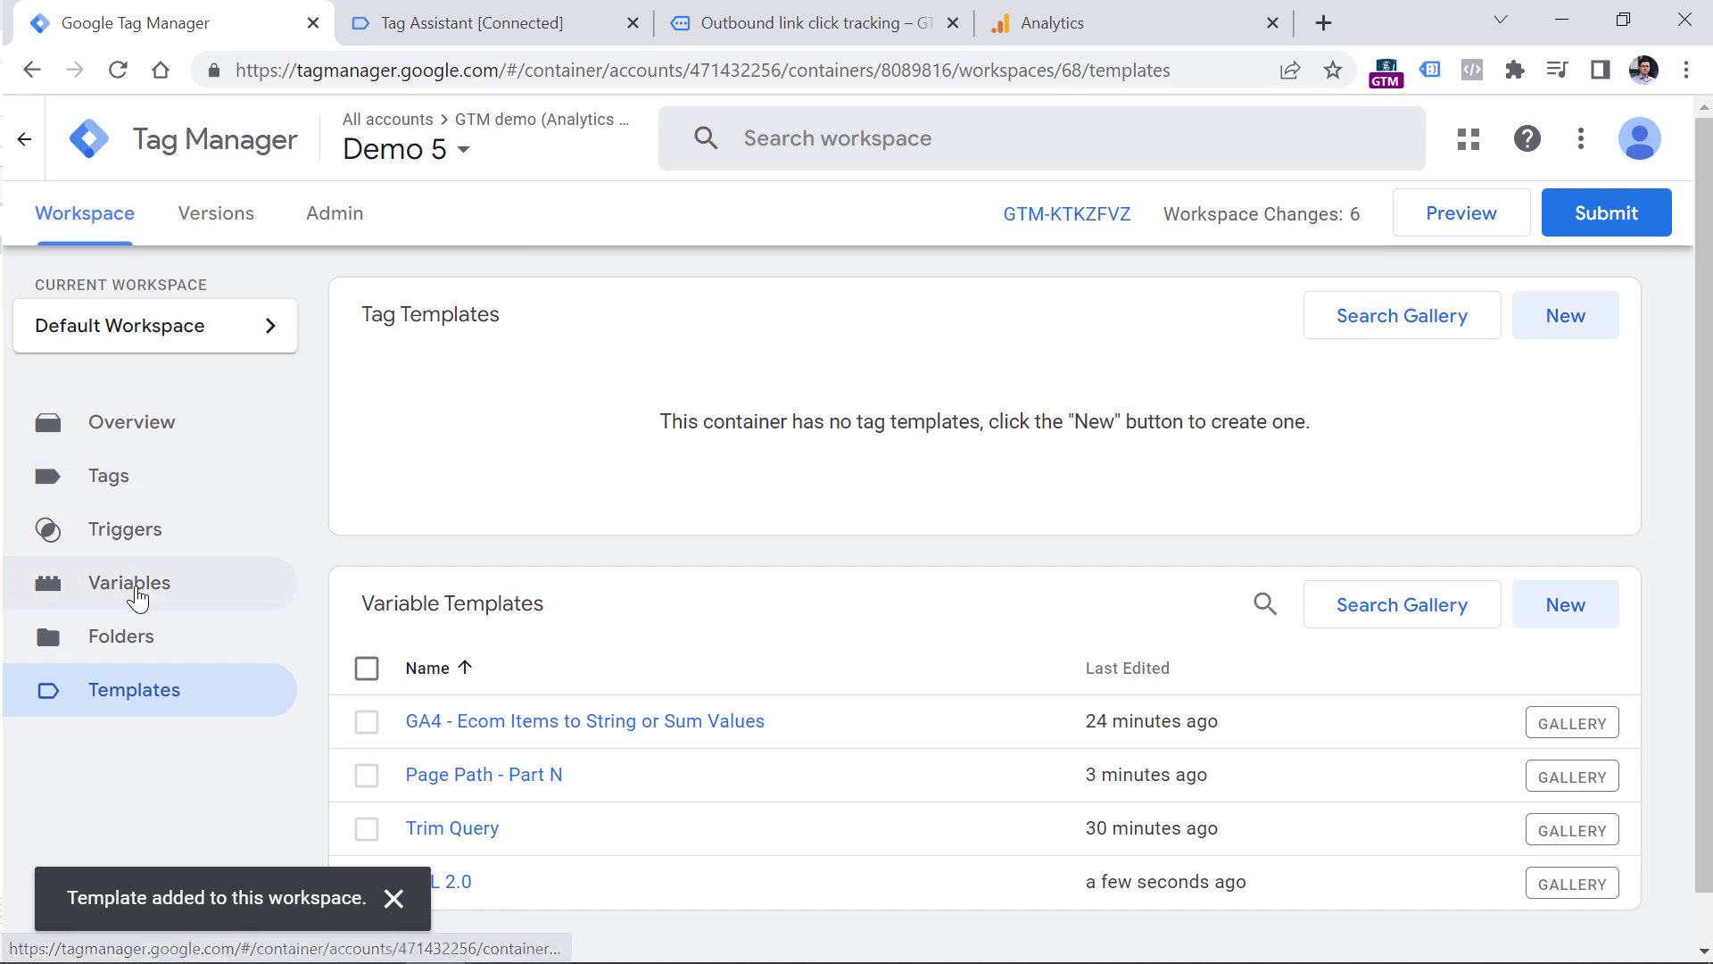
Step: Create a new user-defined variable of the type URL 2.0
click(133, 589)
scroll(1583, 688, down, 5)
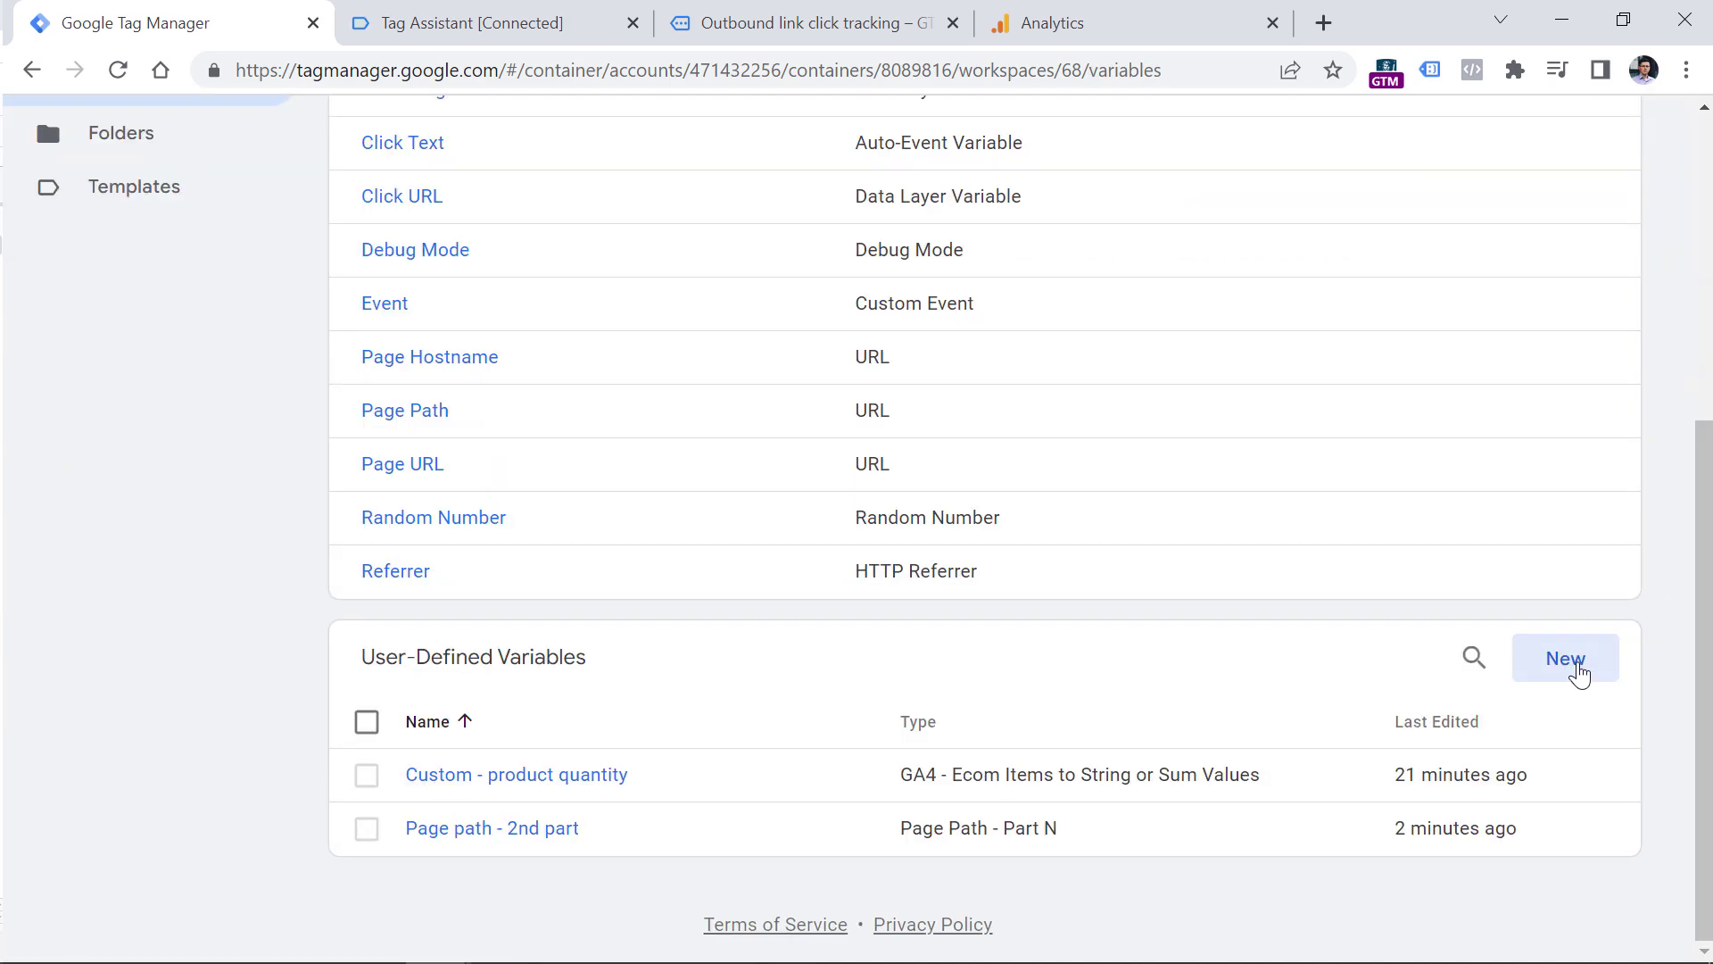
click(1572, 665)
click(624, 355)
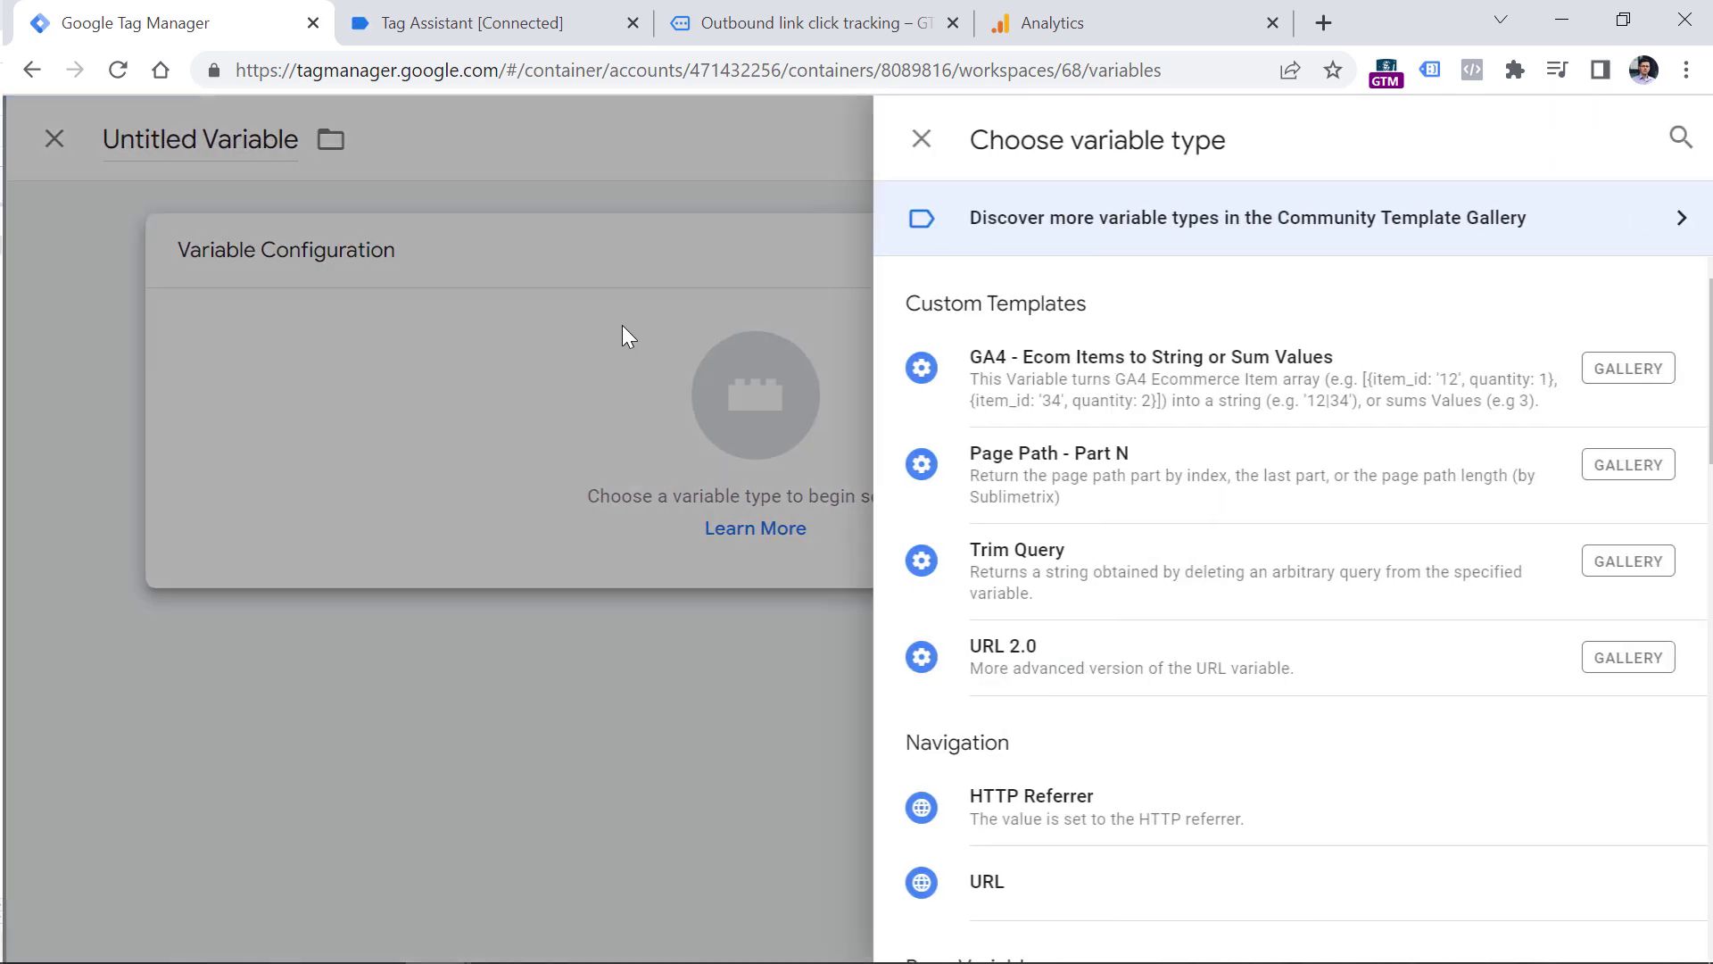
click(1073, 667)
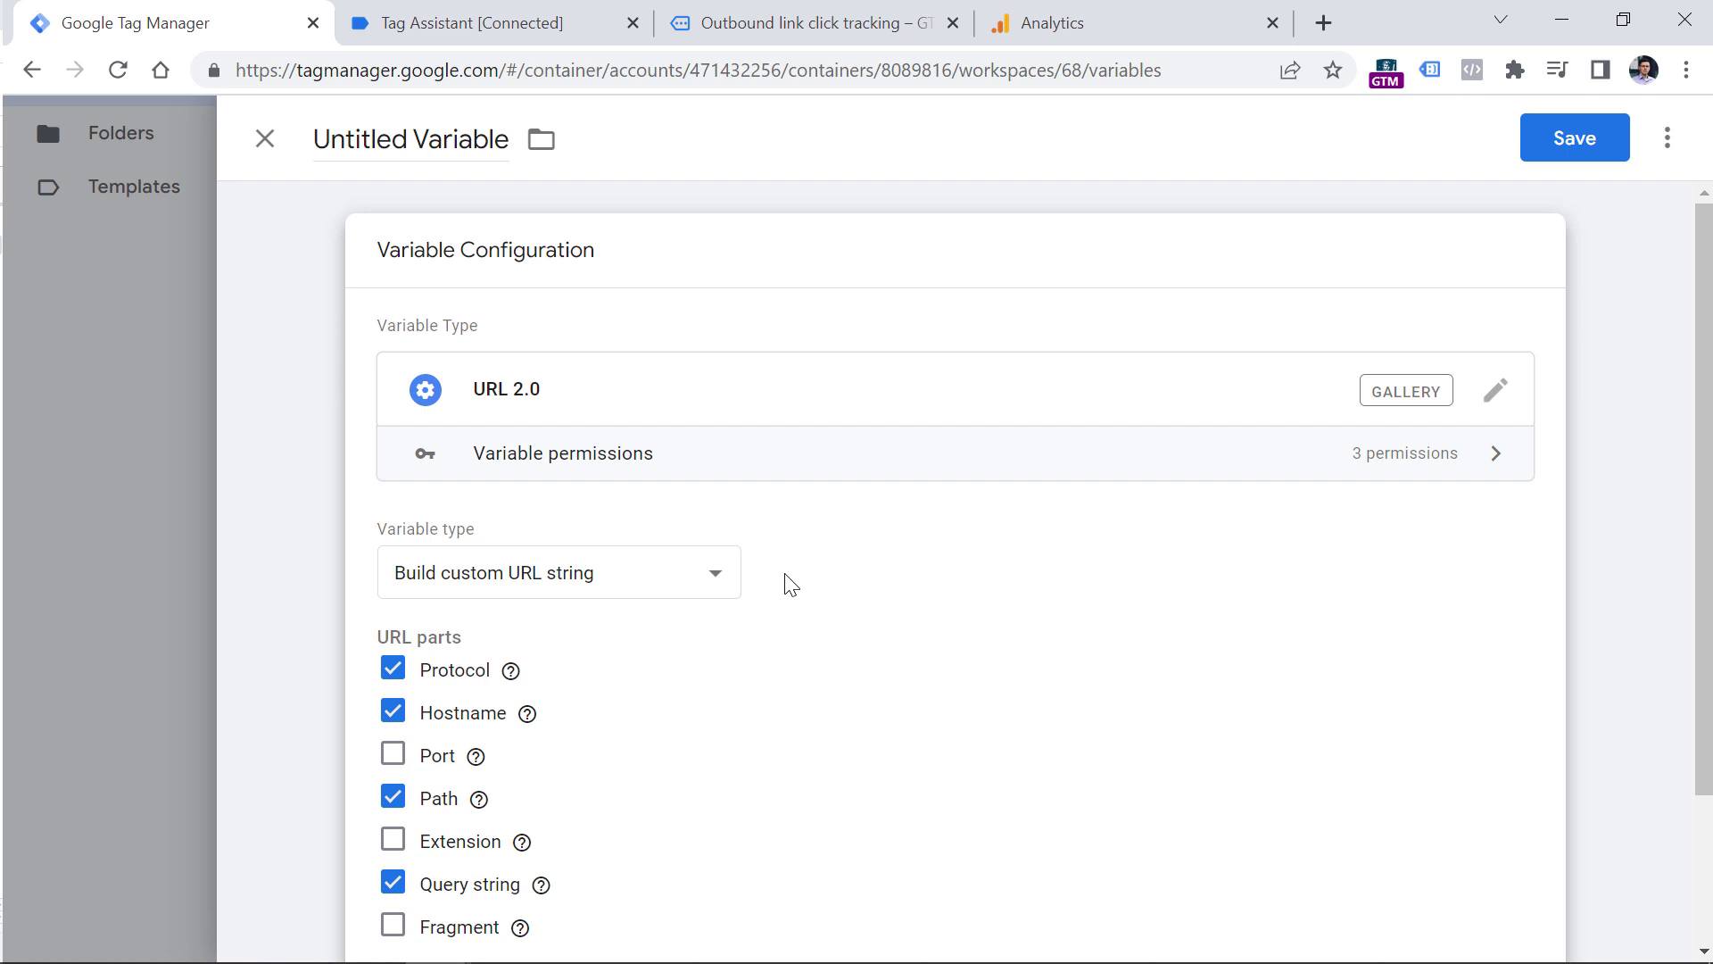
Step: Keep the variable type Build custom URL string and include only Hostname and Path among the URL parts
scroll(791, 584, down, 2)
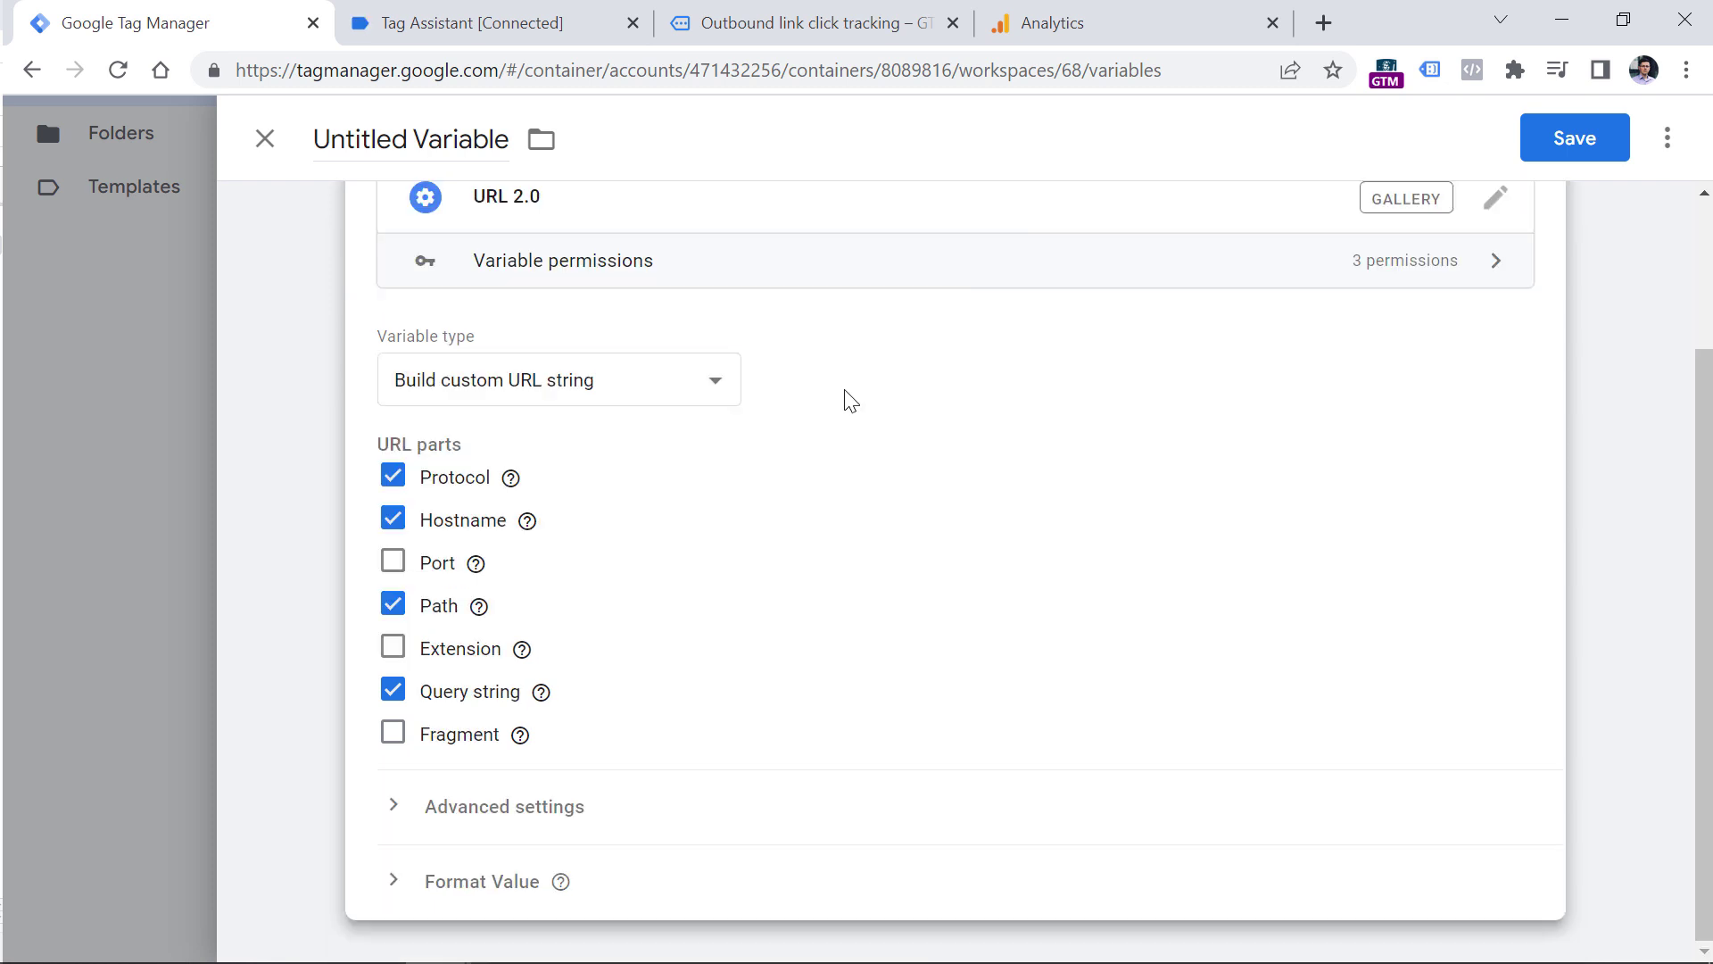
click(547, 367)
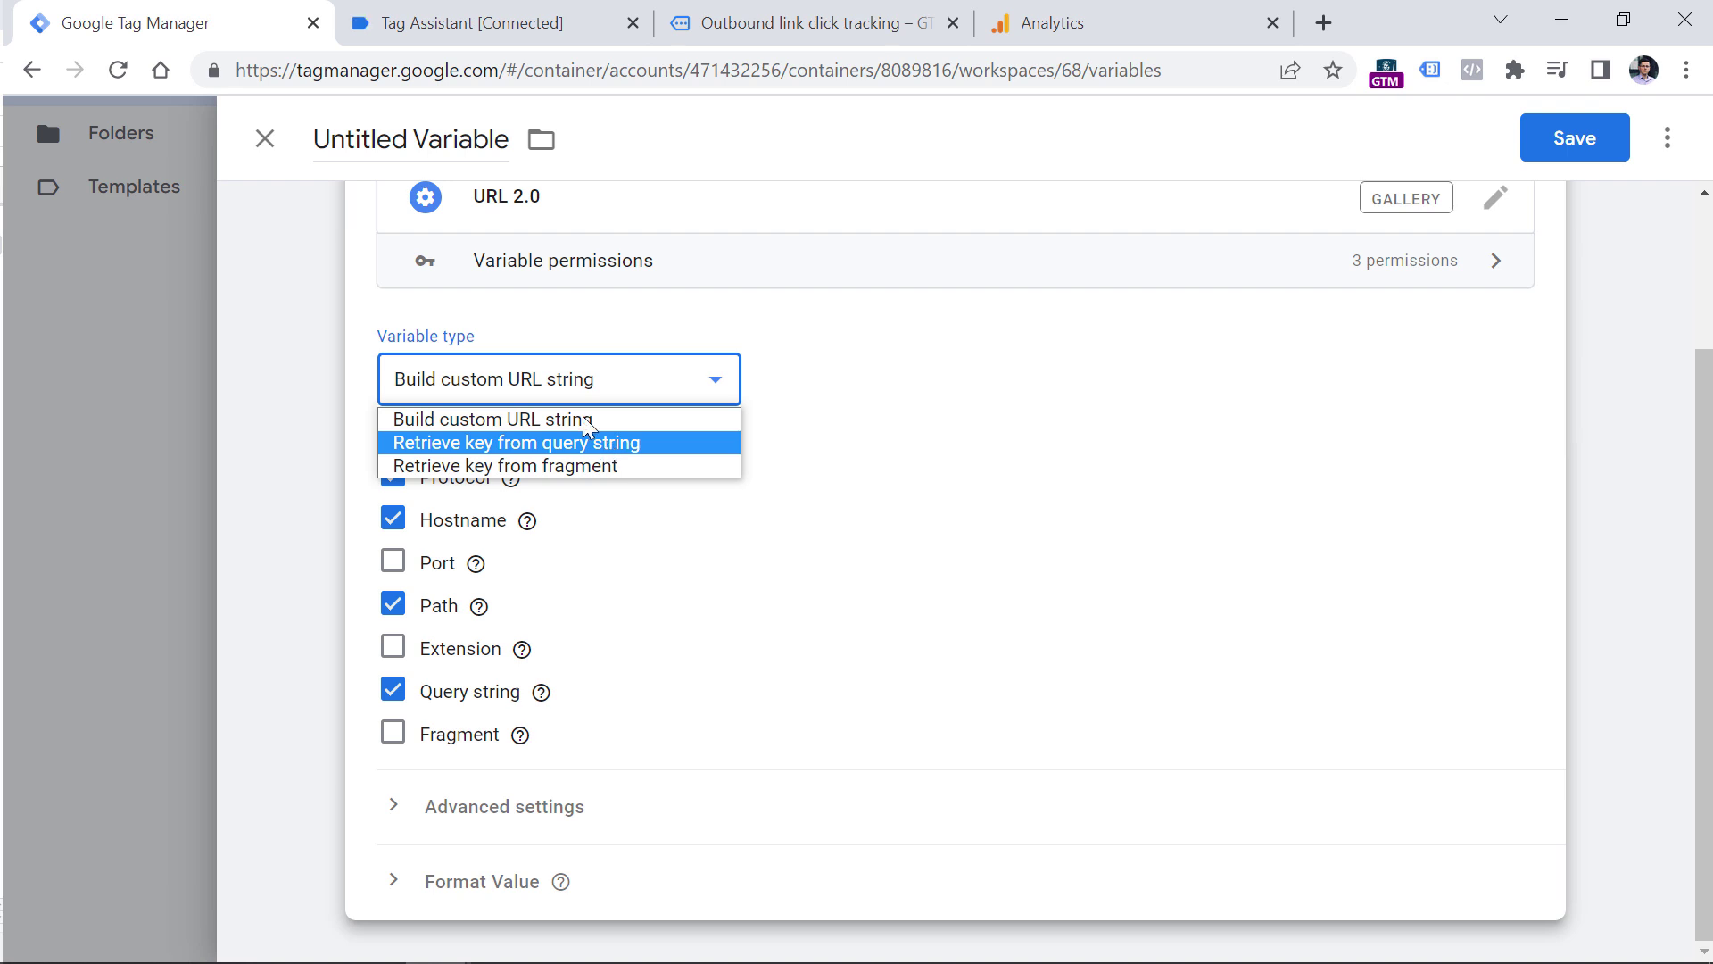
click(530, 422)
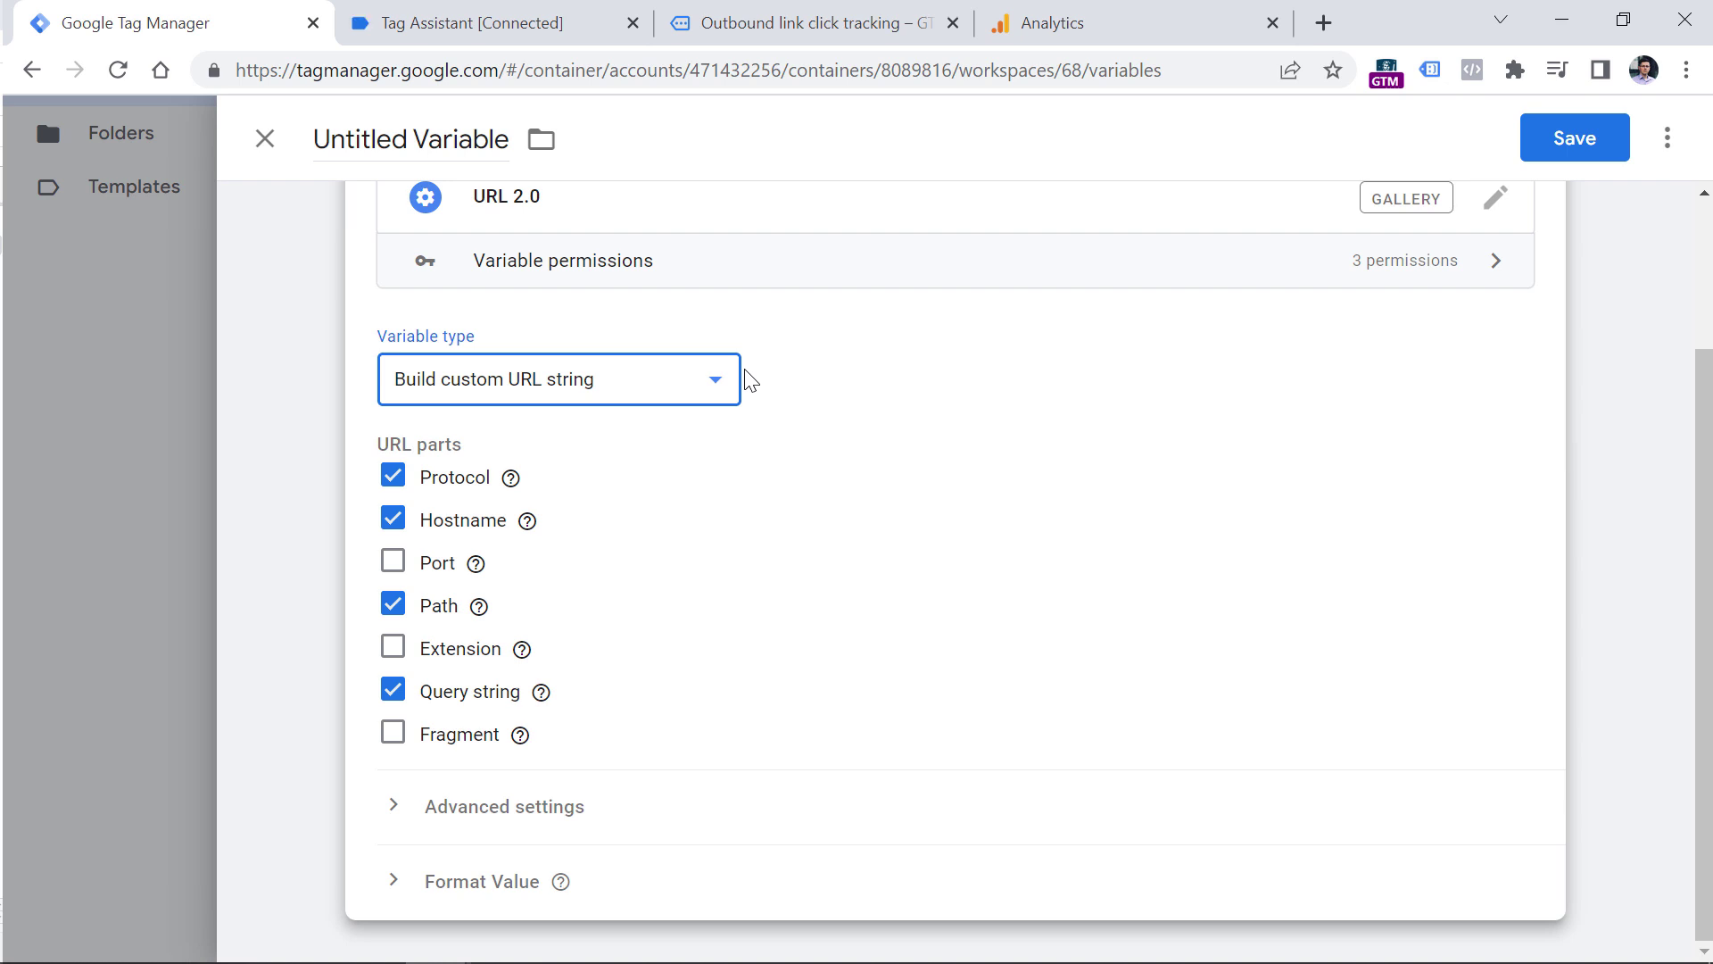
click(392, 519)
click(392, 476)
click(393, 519)
mouse_move(475, 564)
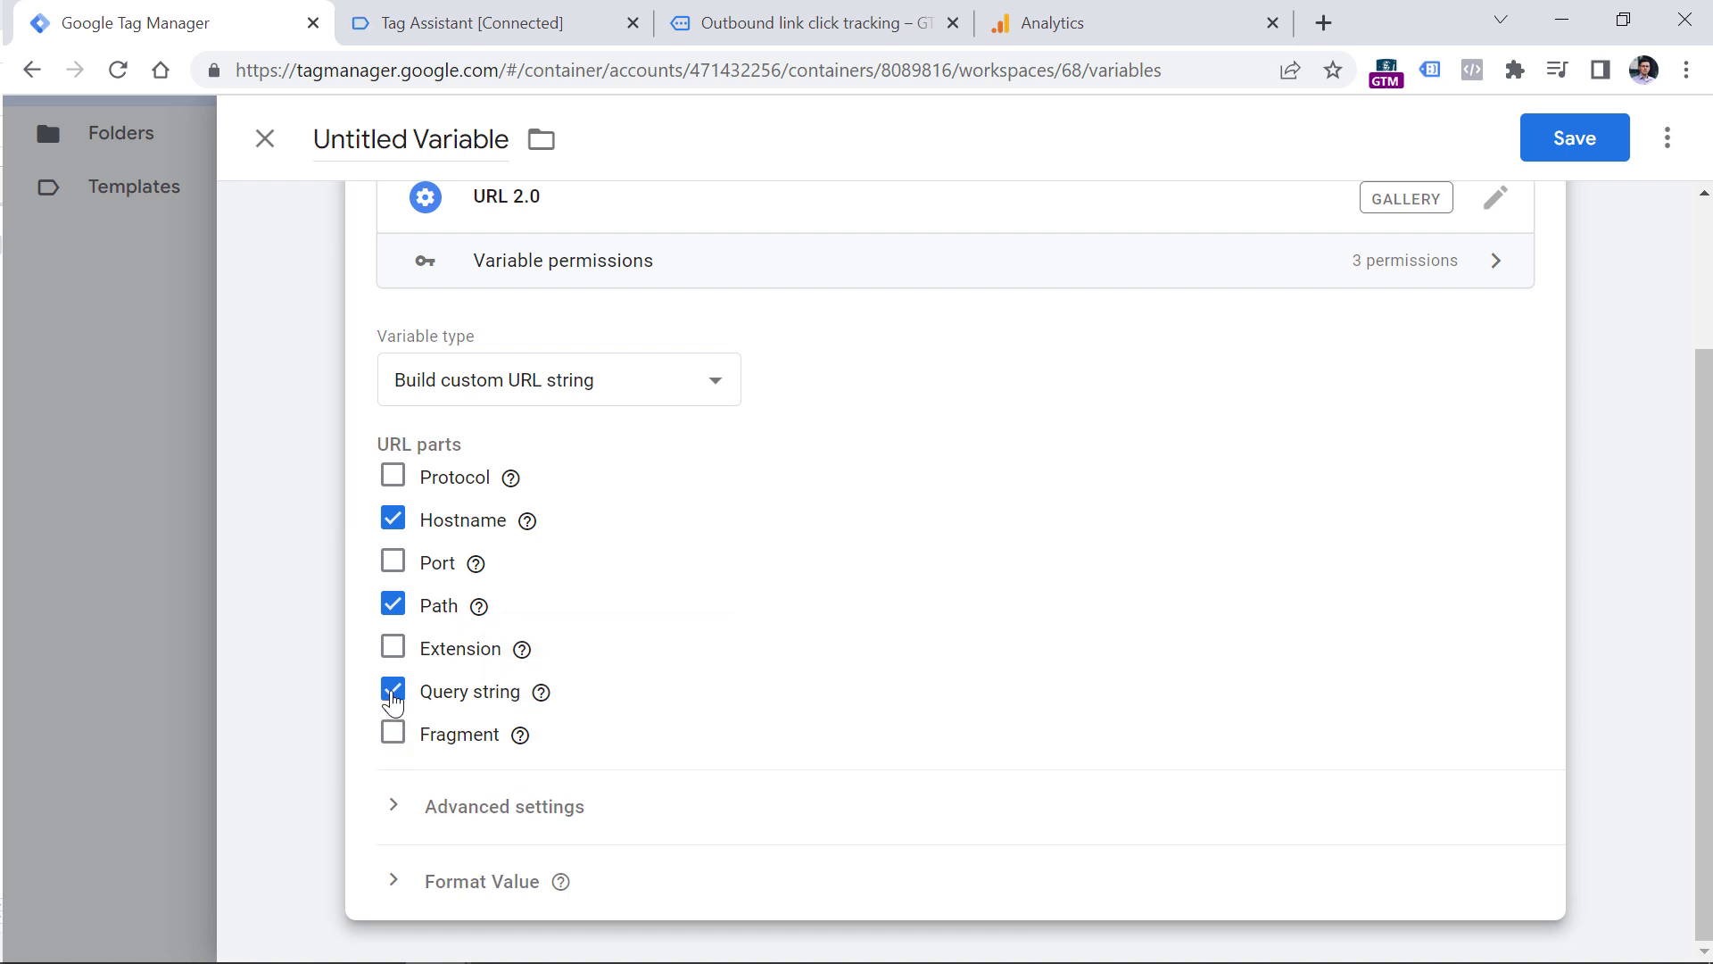
click(393, 702)
Step: Name the variable "URL 2.0" and save it
click(428, 123)
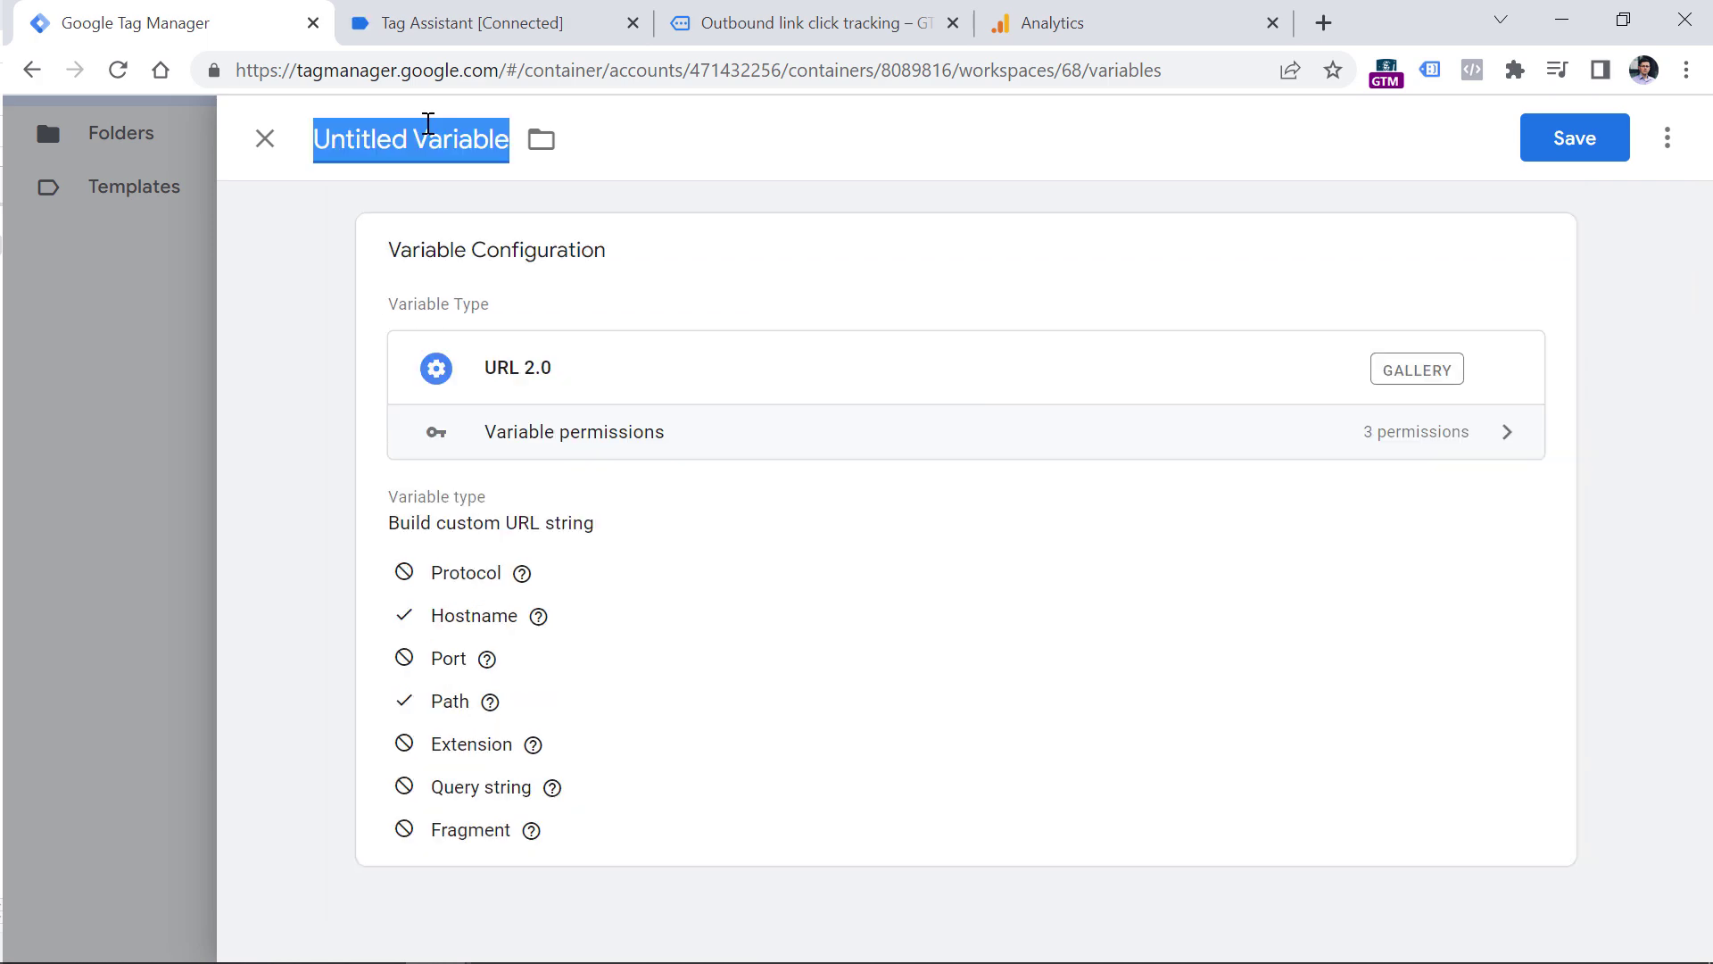
text(URL 2.0)
click(1606, 143)
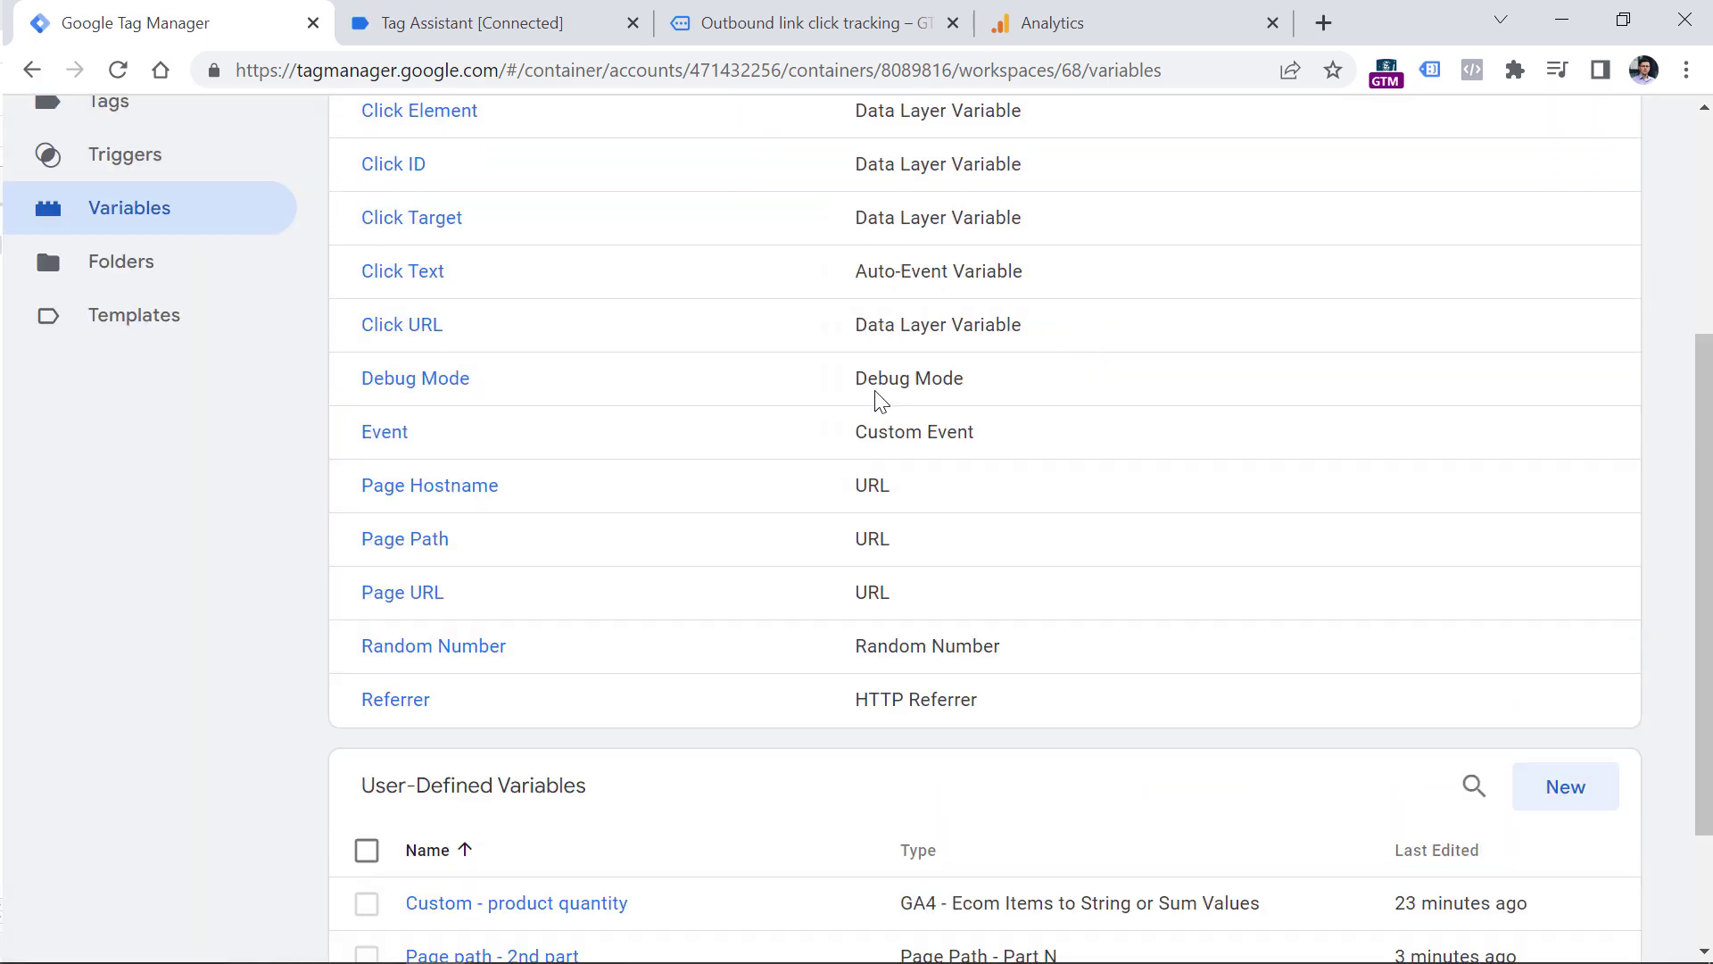
Step: Preview the container again and load the store's /test/ path, keeping the gtm_debug query parameter in the URL
scroll(884, 401, up, 5)
click(1434, 229)
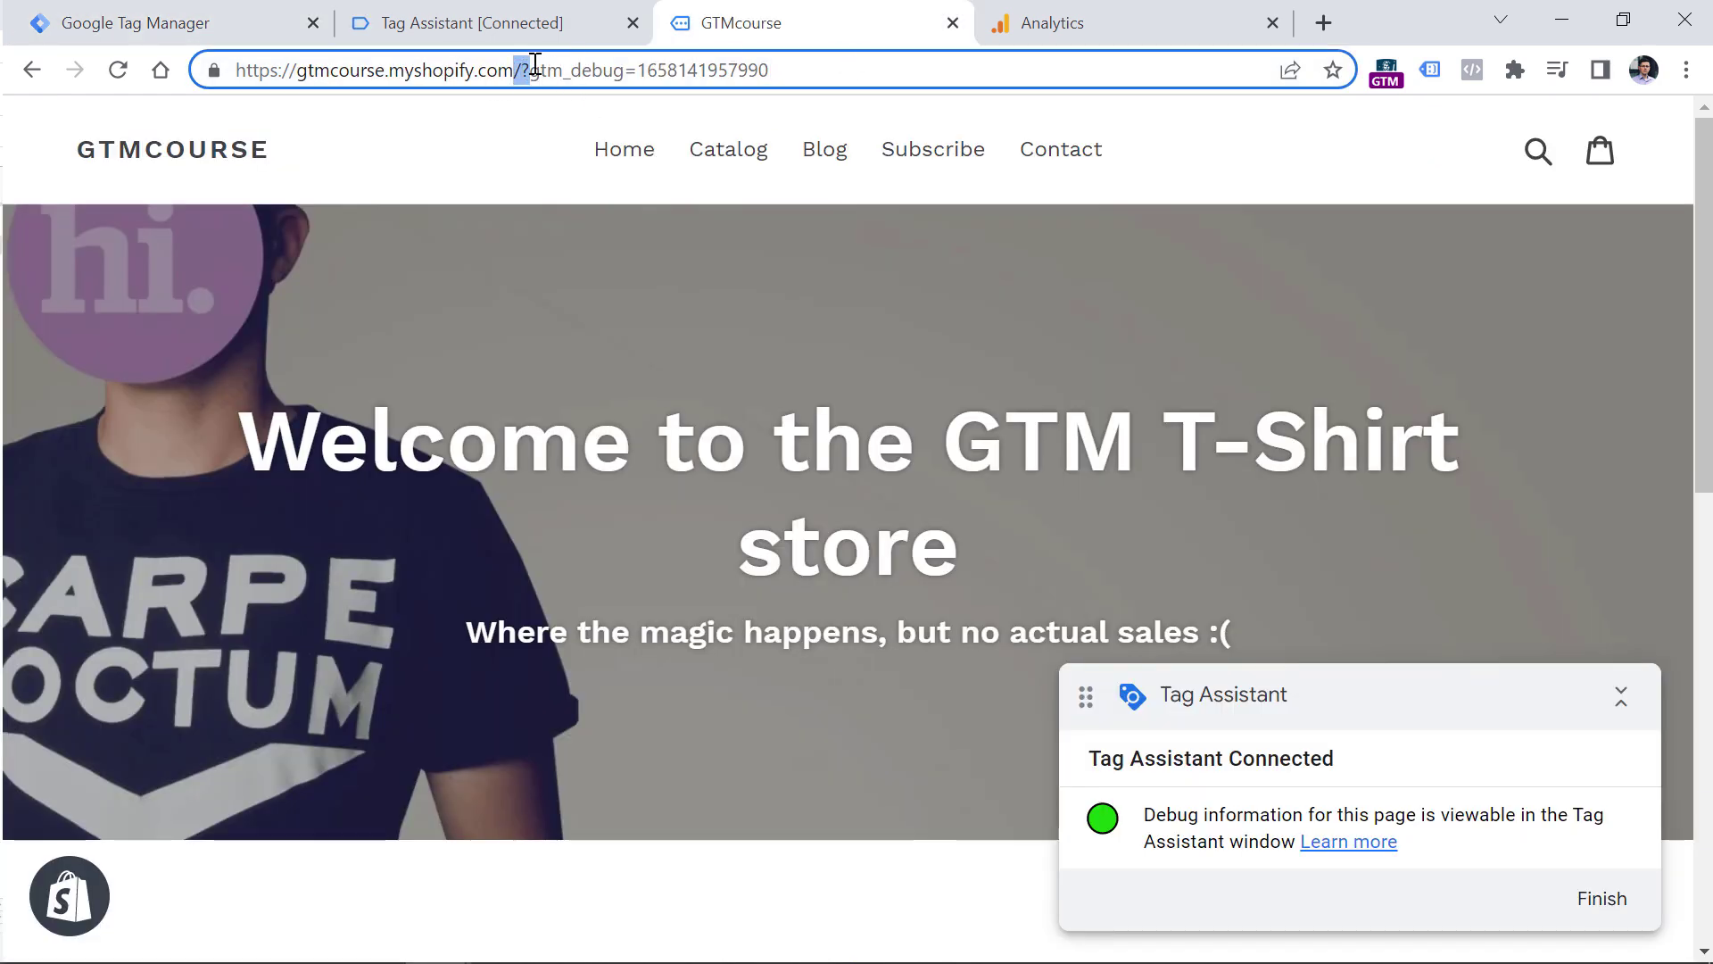
text(/test/)
key(Return)
Step: Examine the page's URL, distinguishing the query string from the hostname and path
click(248, 71)
click(705, 77)
drag(561, 72, 888, 42)
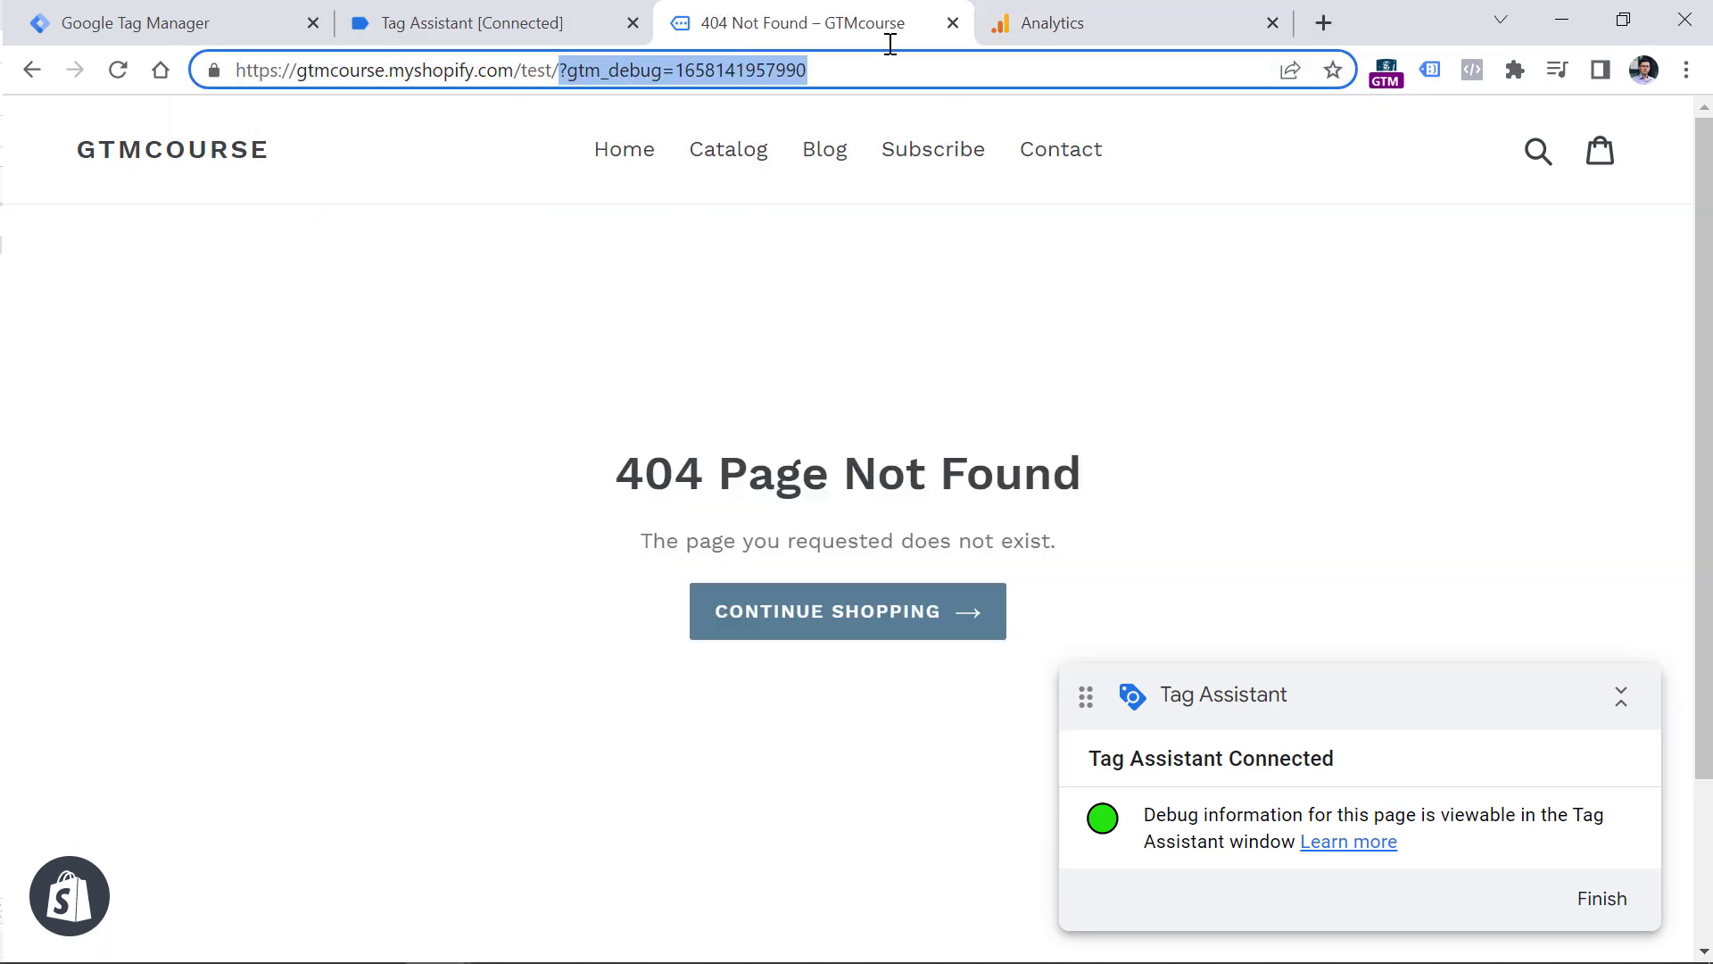
drag(297, 71, 559, 78)
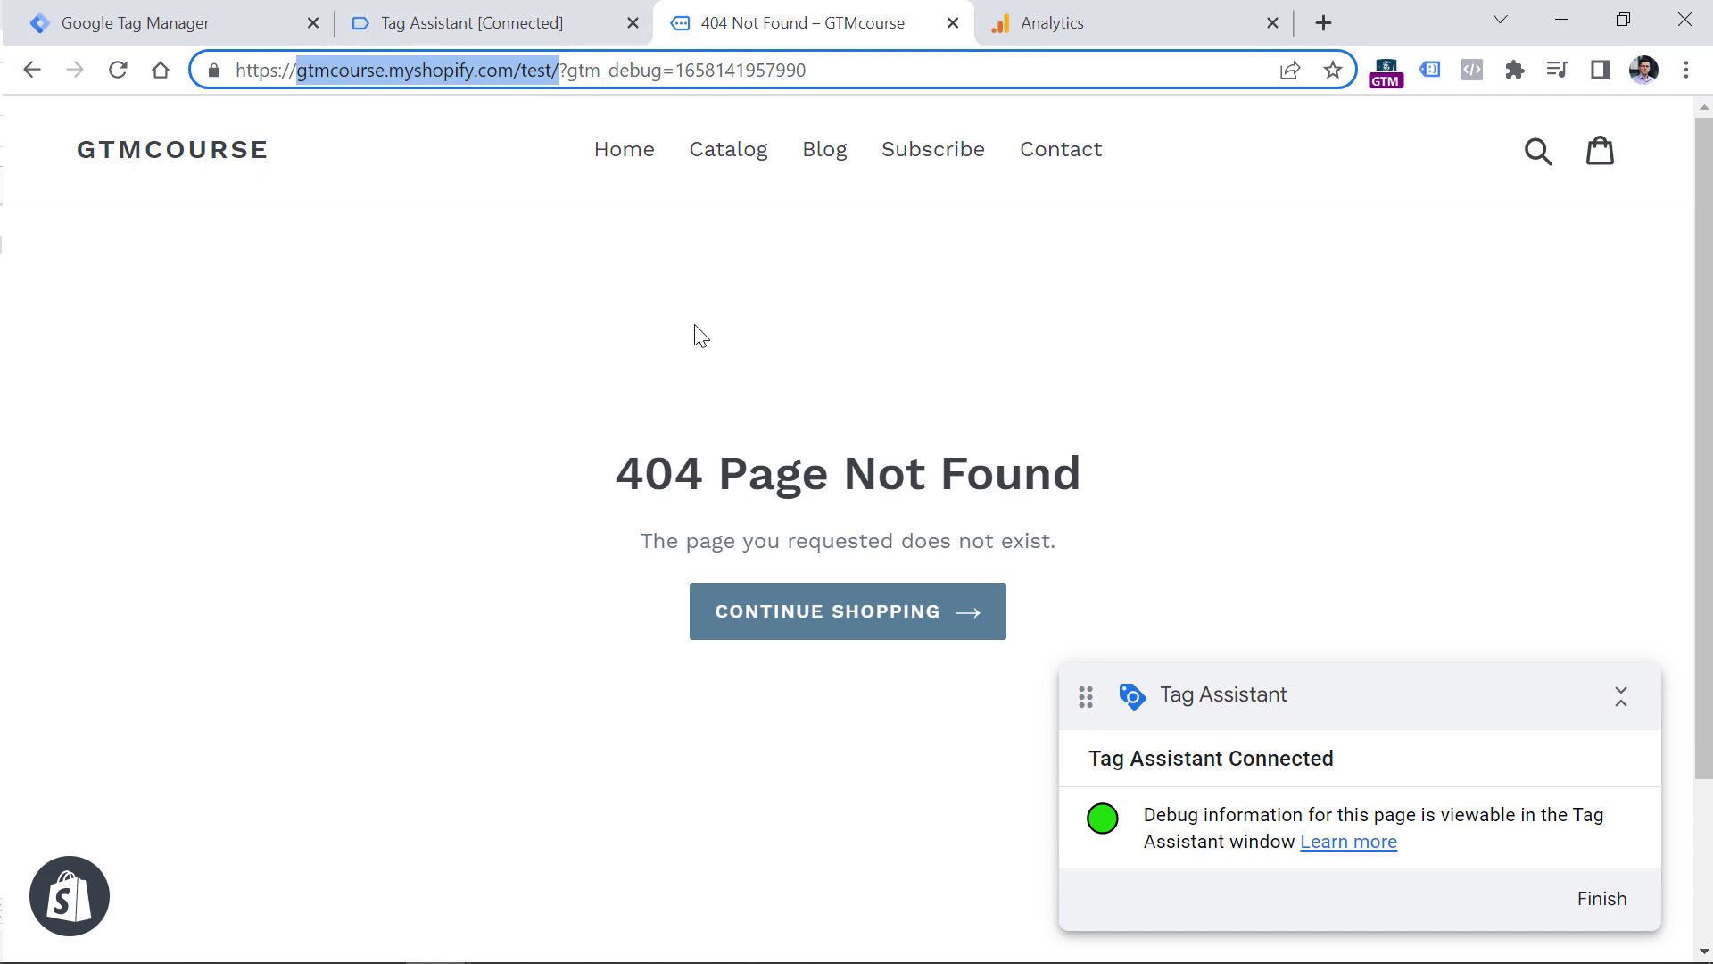
Step: Check the URL 2.0 variable's value for the Container Loaded event of the /test/ page in Tag Assistant
click(486, 25)
click(150, 531)
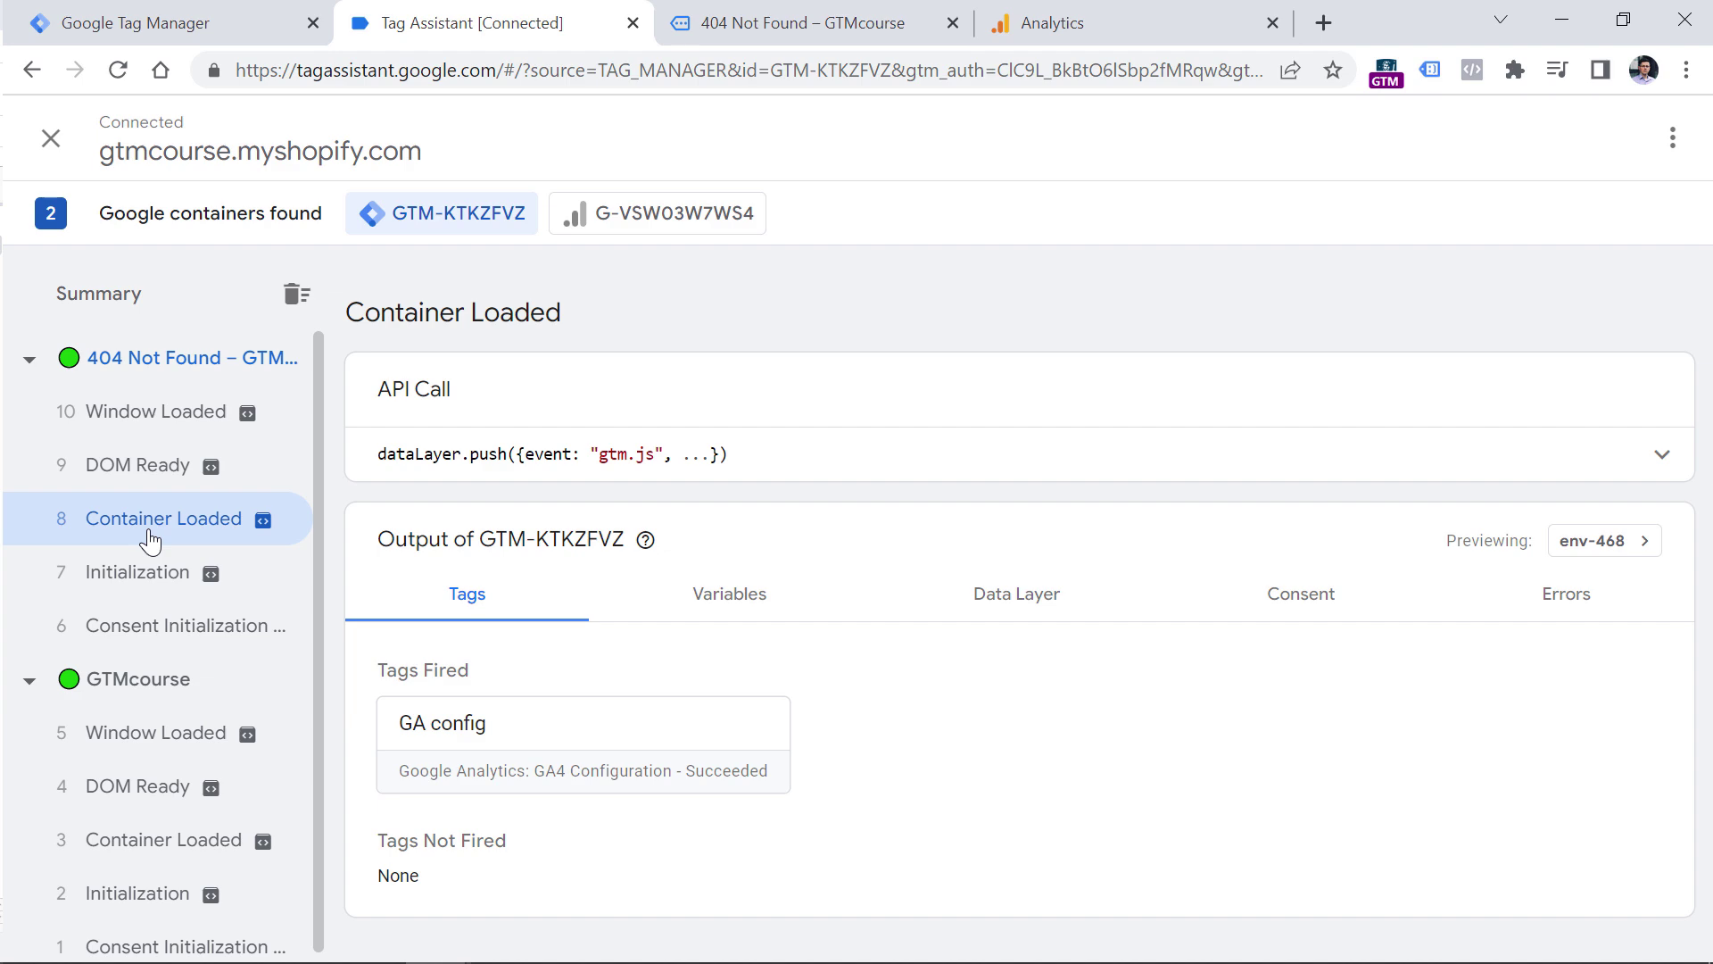
click(765, 598)
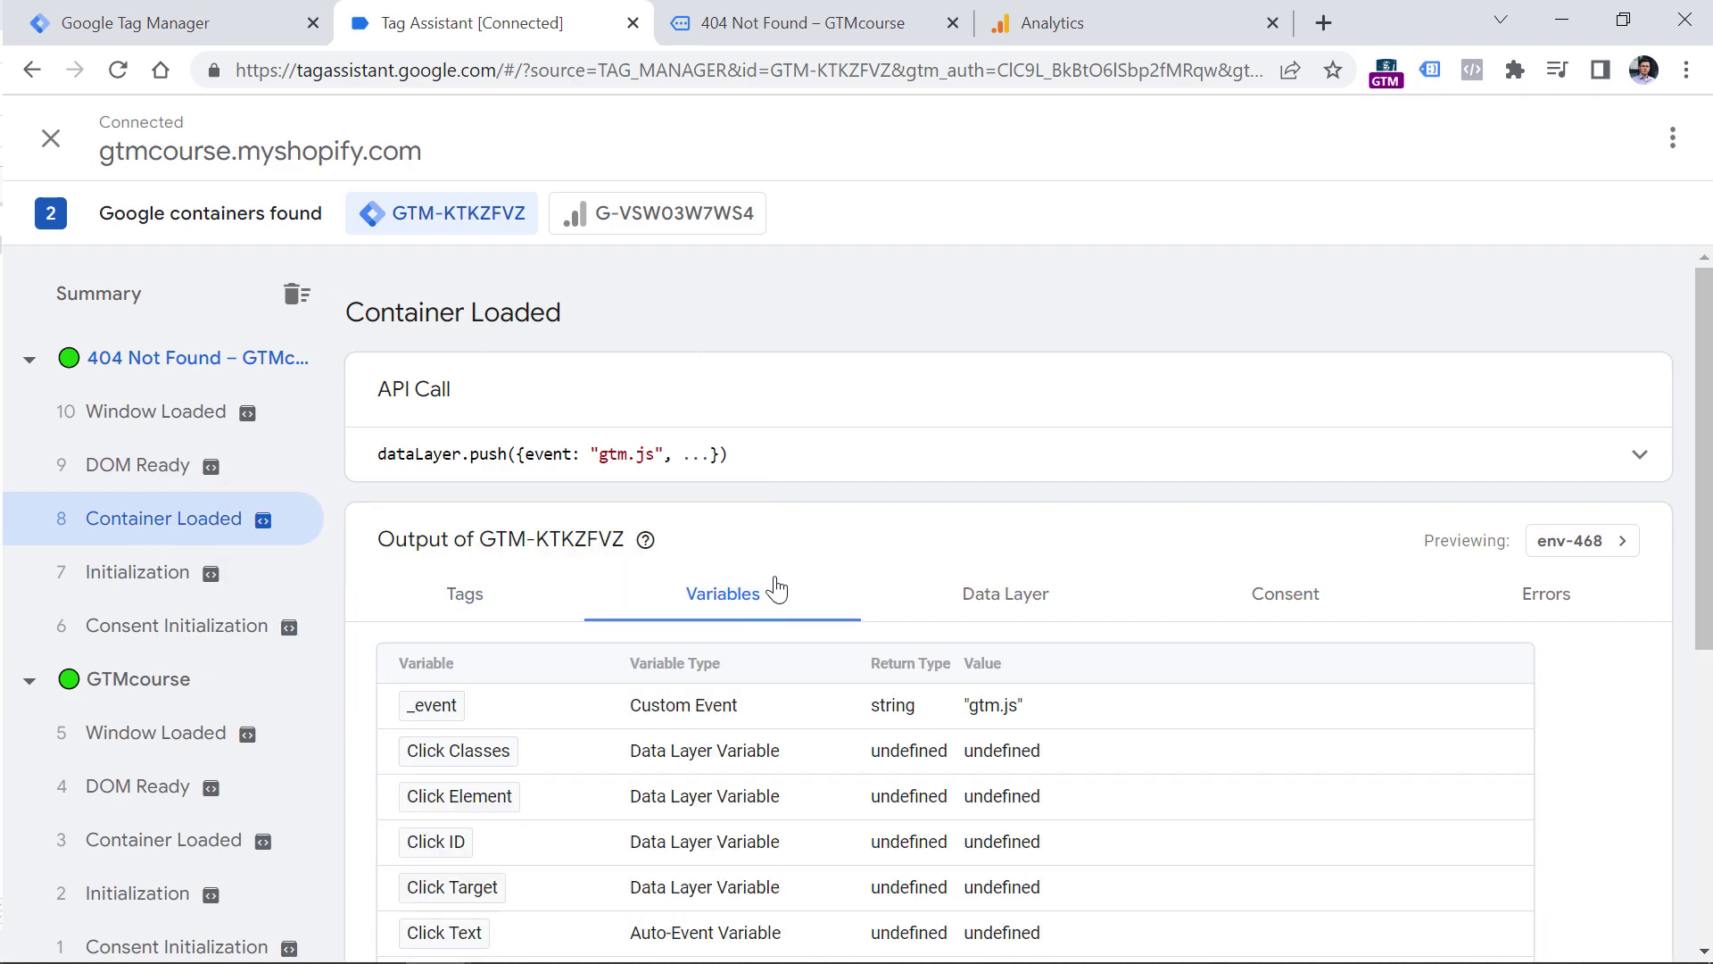
scroll(767, 602, down, 5)
scroll(815, 268, down, 2)
drag(970, 890, 1221, 901)
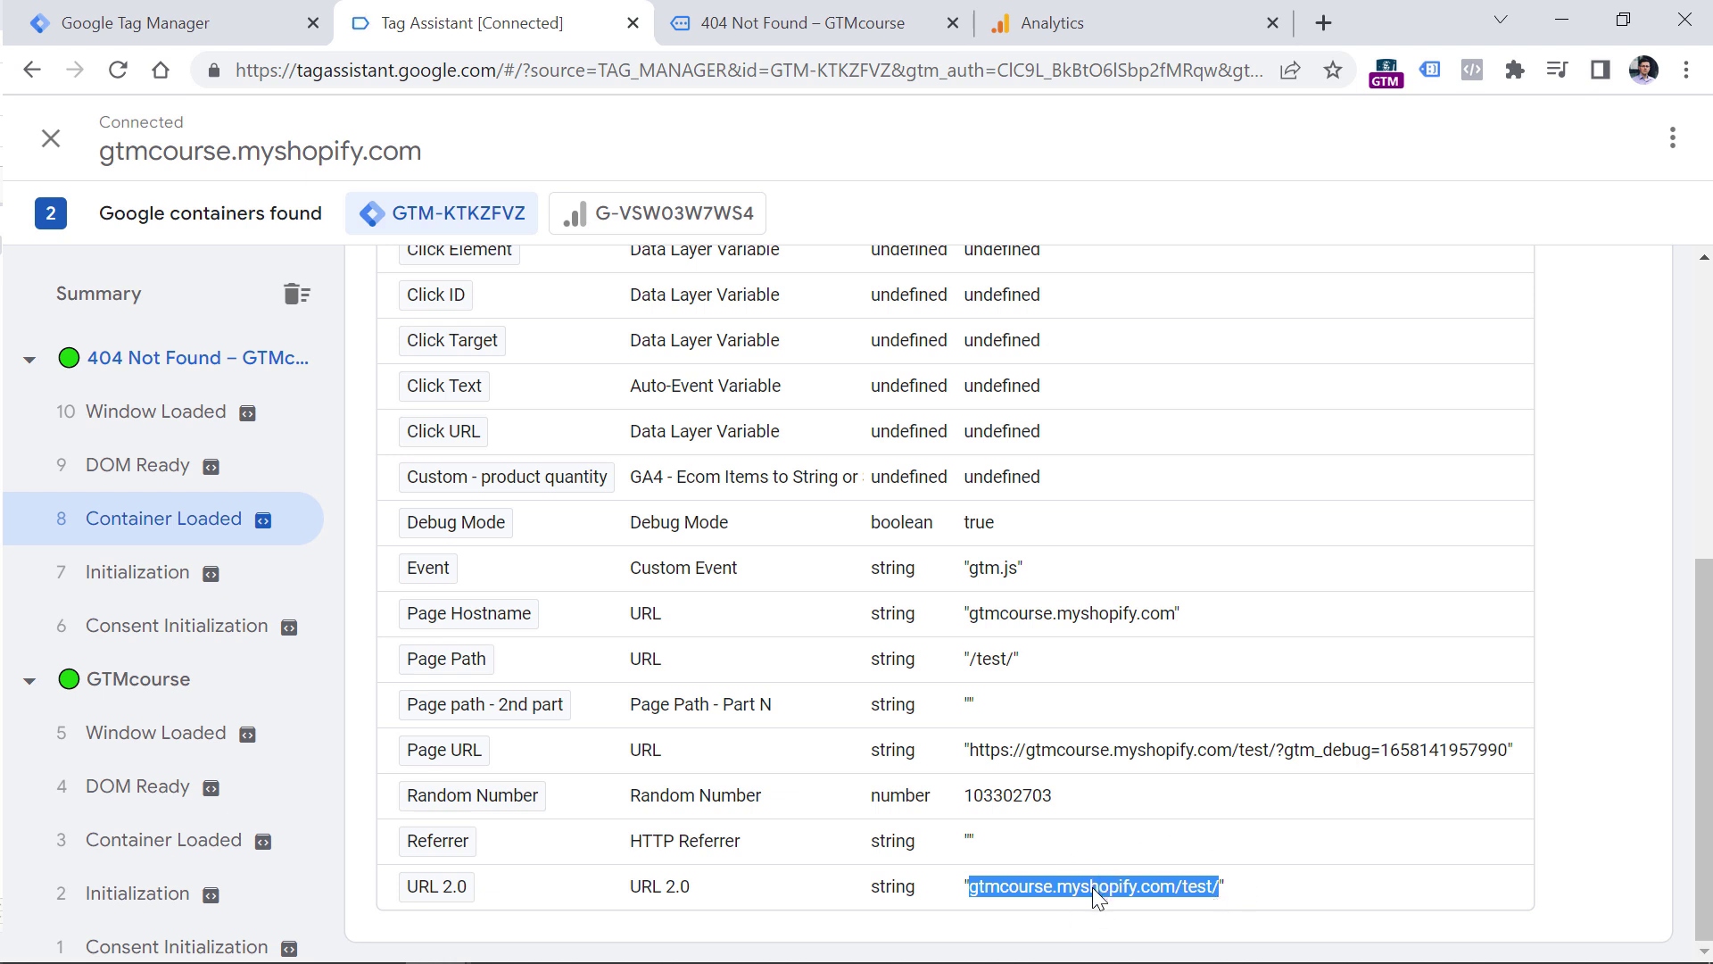
click(977, 905)
Step: Find the Value Range variable template in the Tag Manager community gallery and add it to the workspace
key(ctrl+shift+Tab)
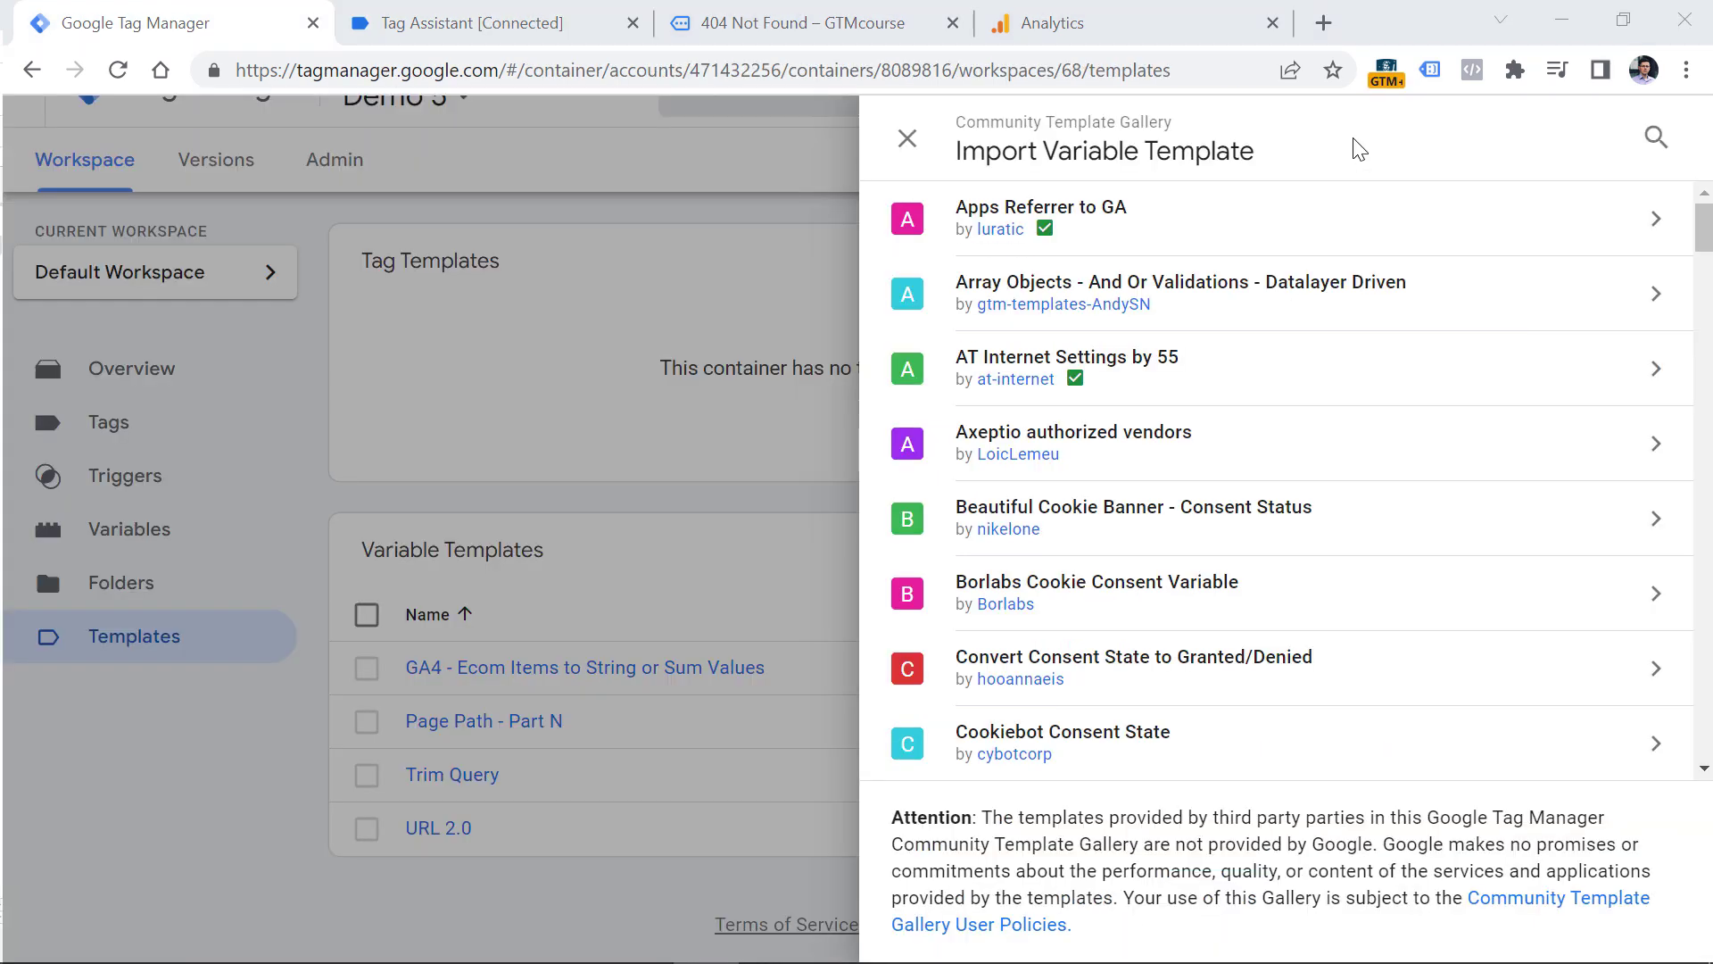
click(1656, 141)
text(value range)
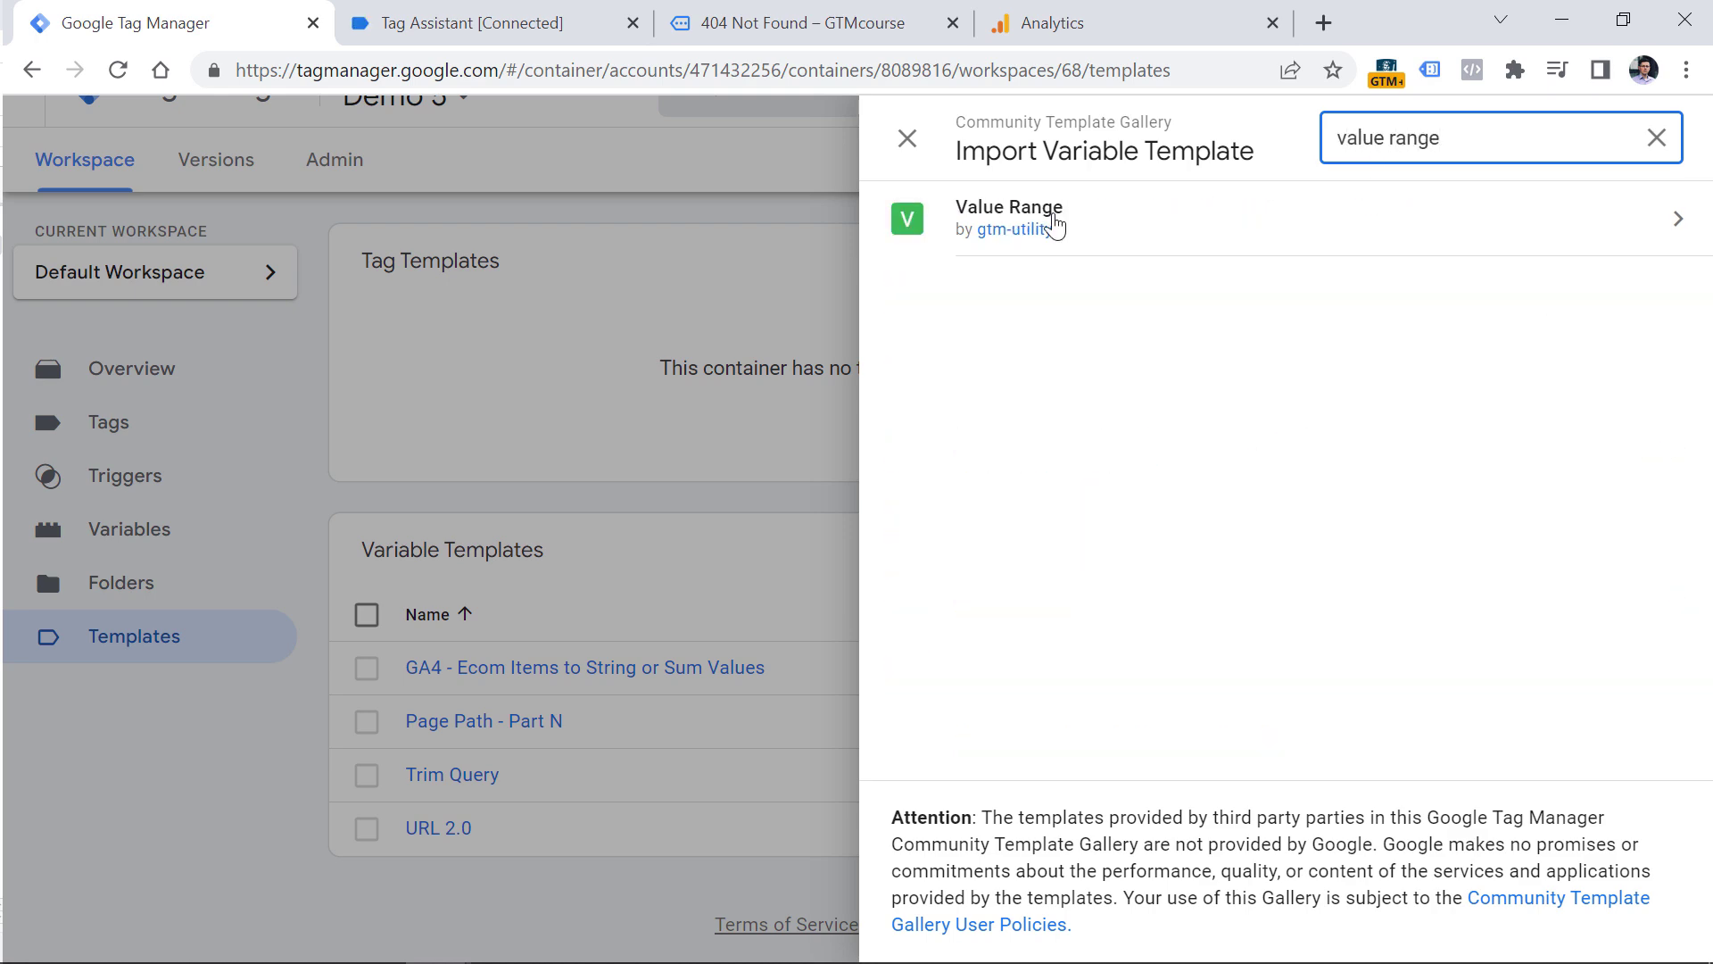
click(1053, 222)
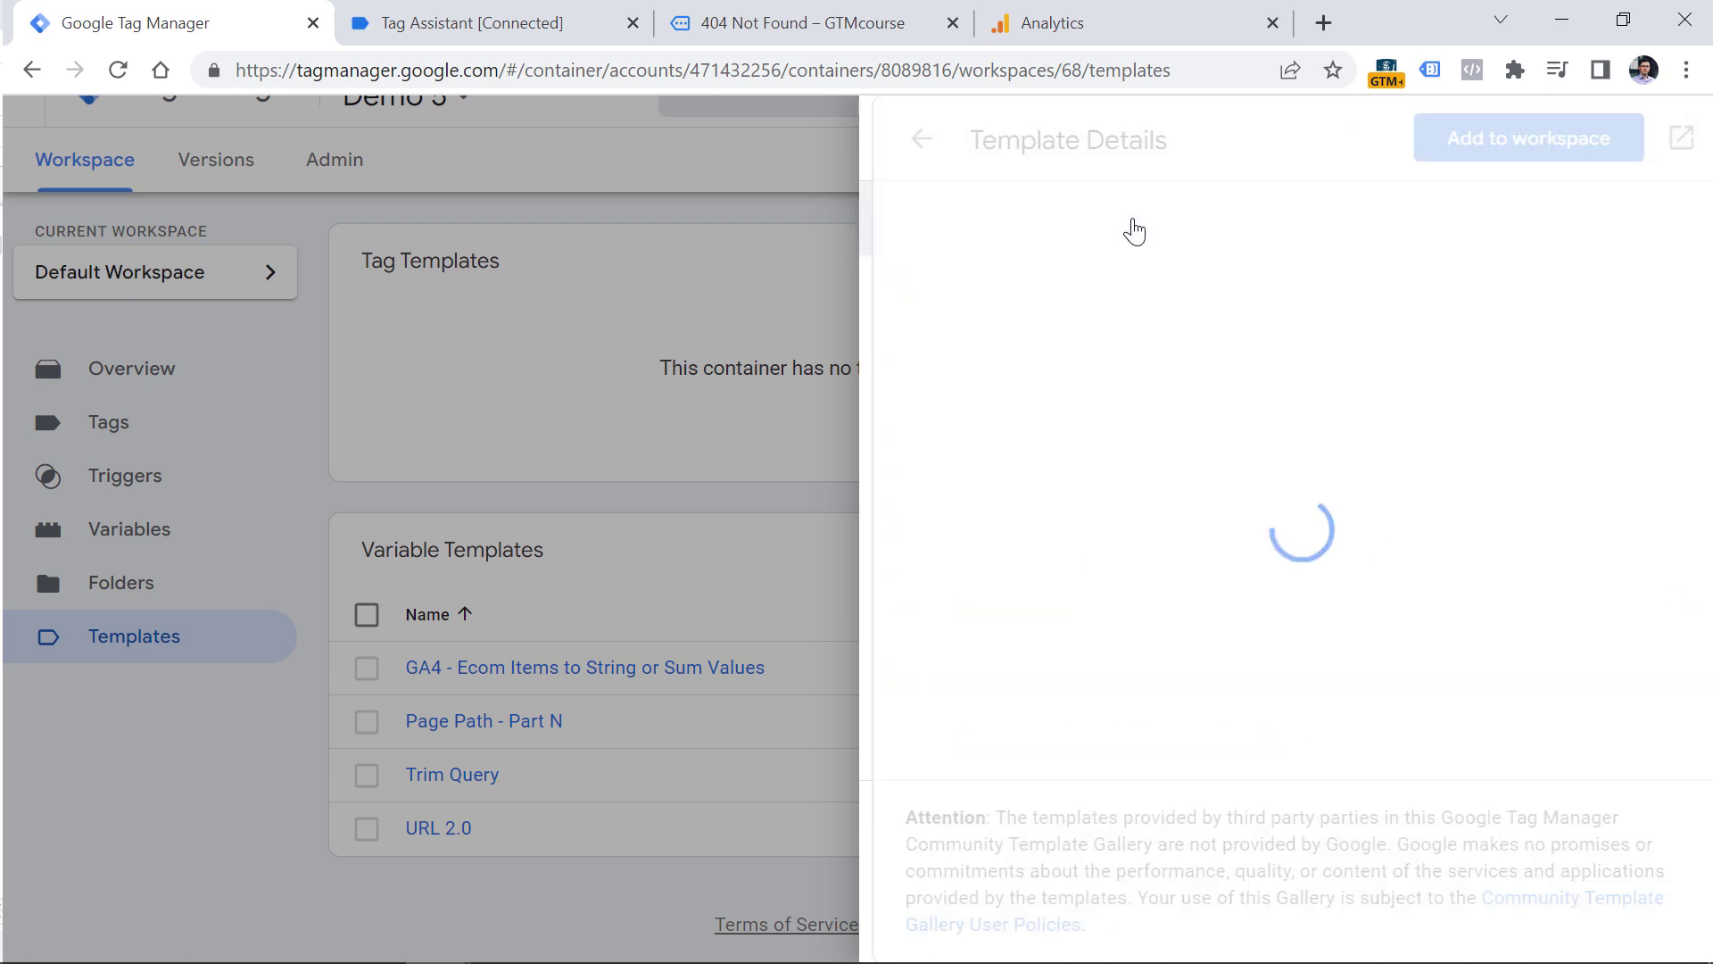
click(1532, 143)
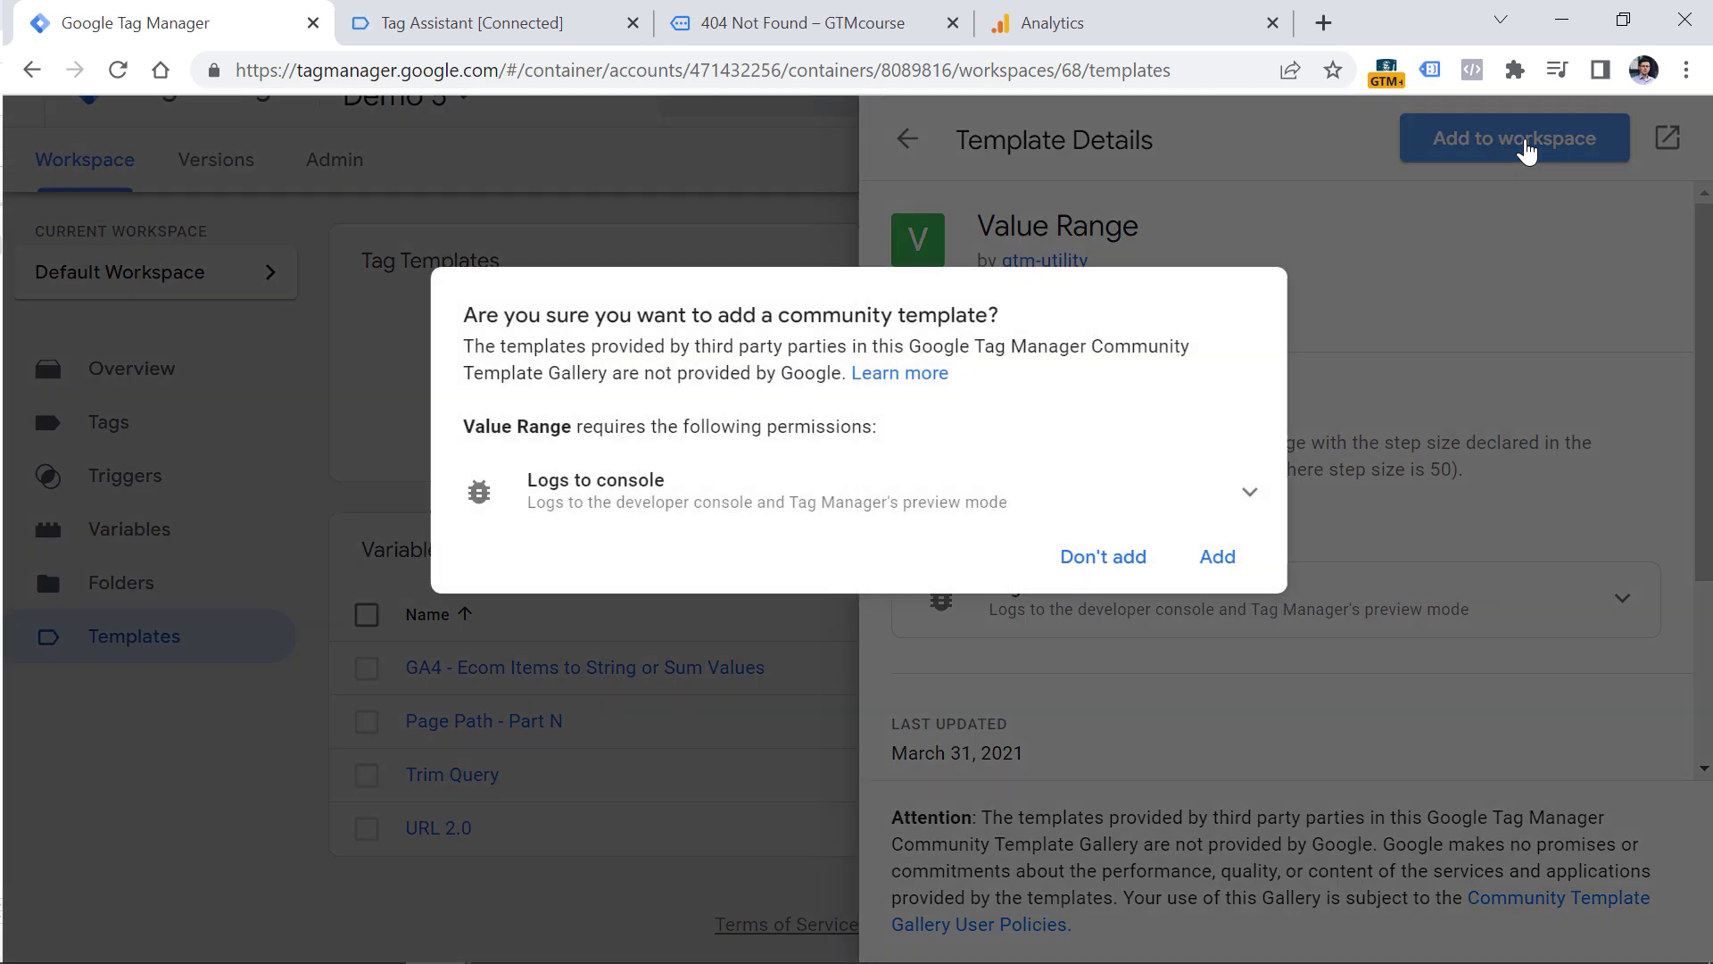
click(1212, 561)
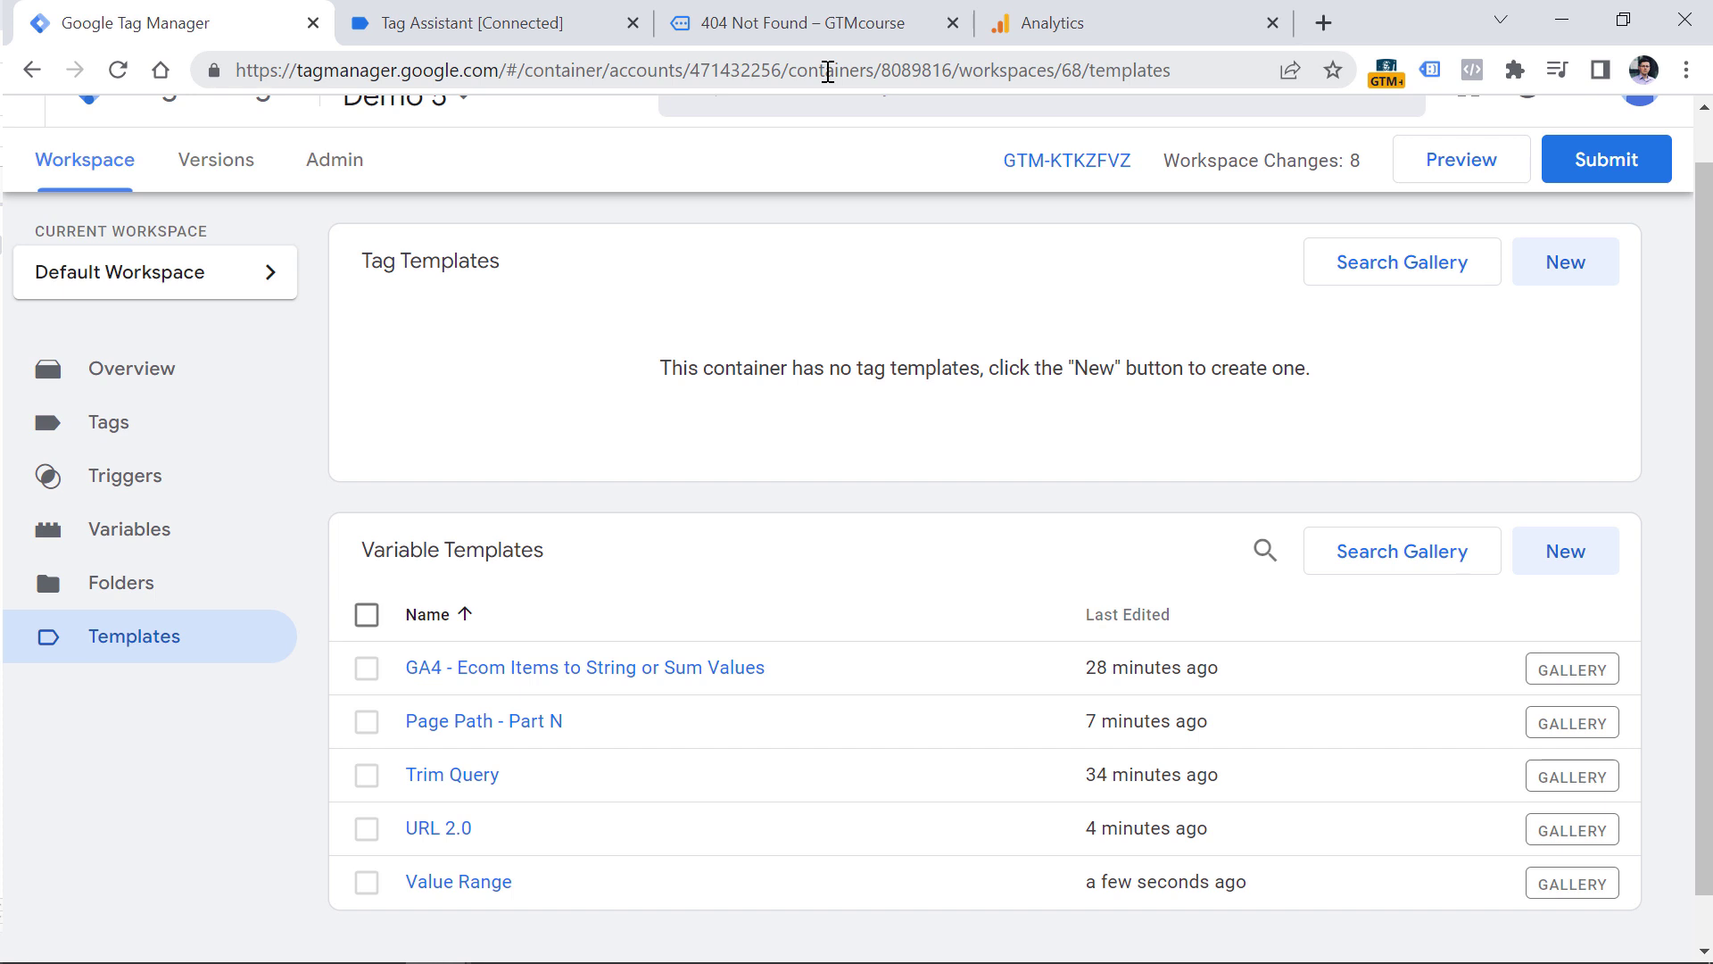
Step: Open the Element Visibility Tracking post from the store's blog
click(808, 11)
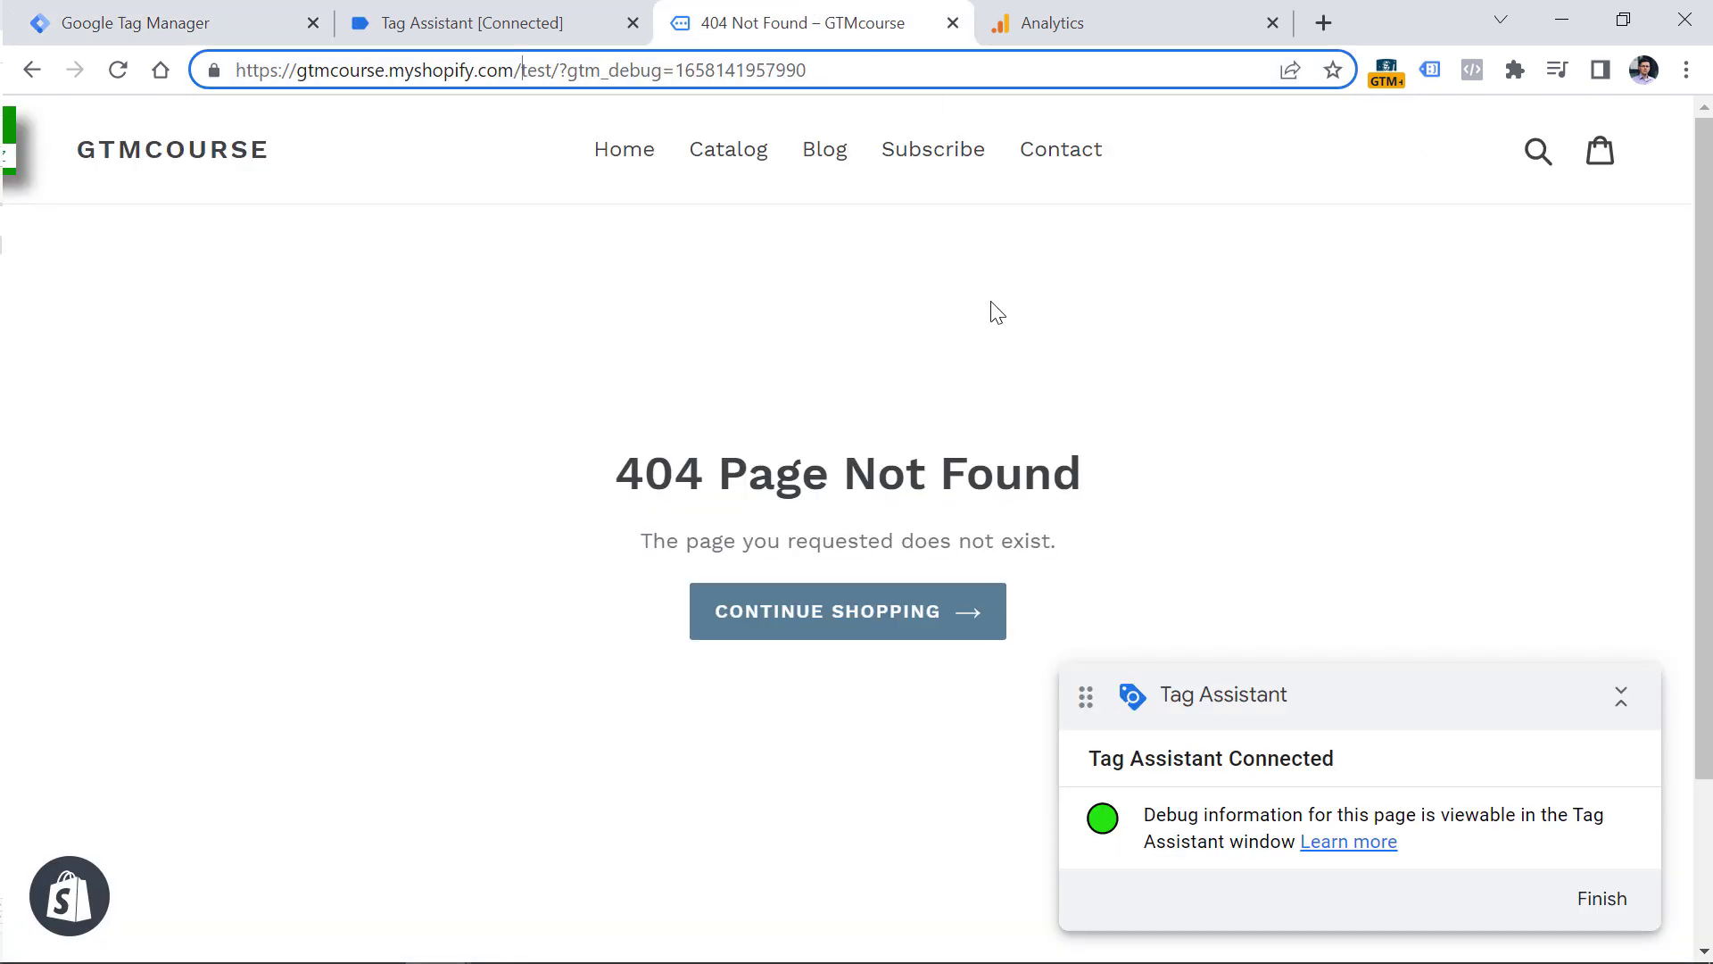
click(830, 160)
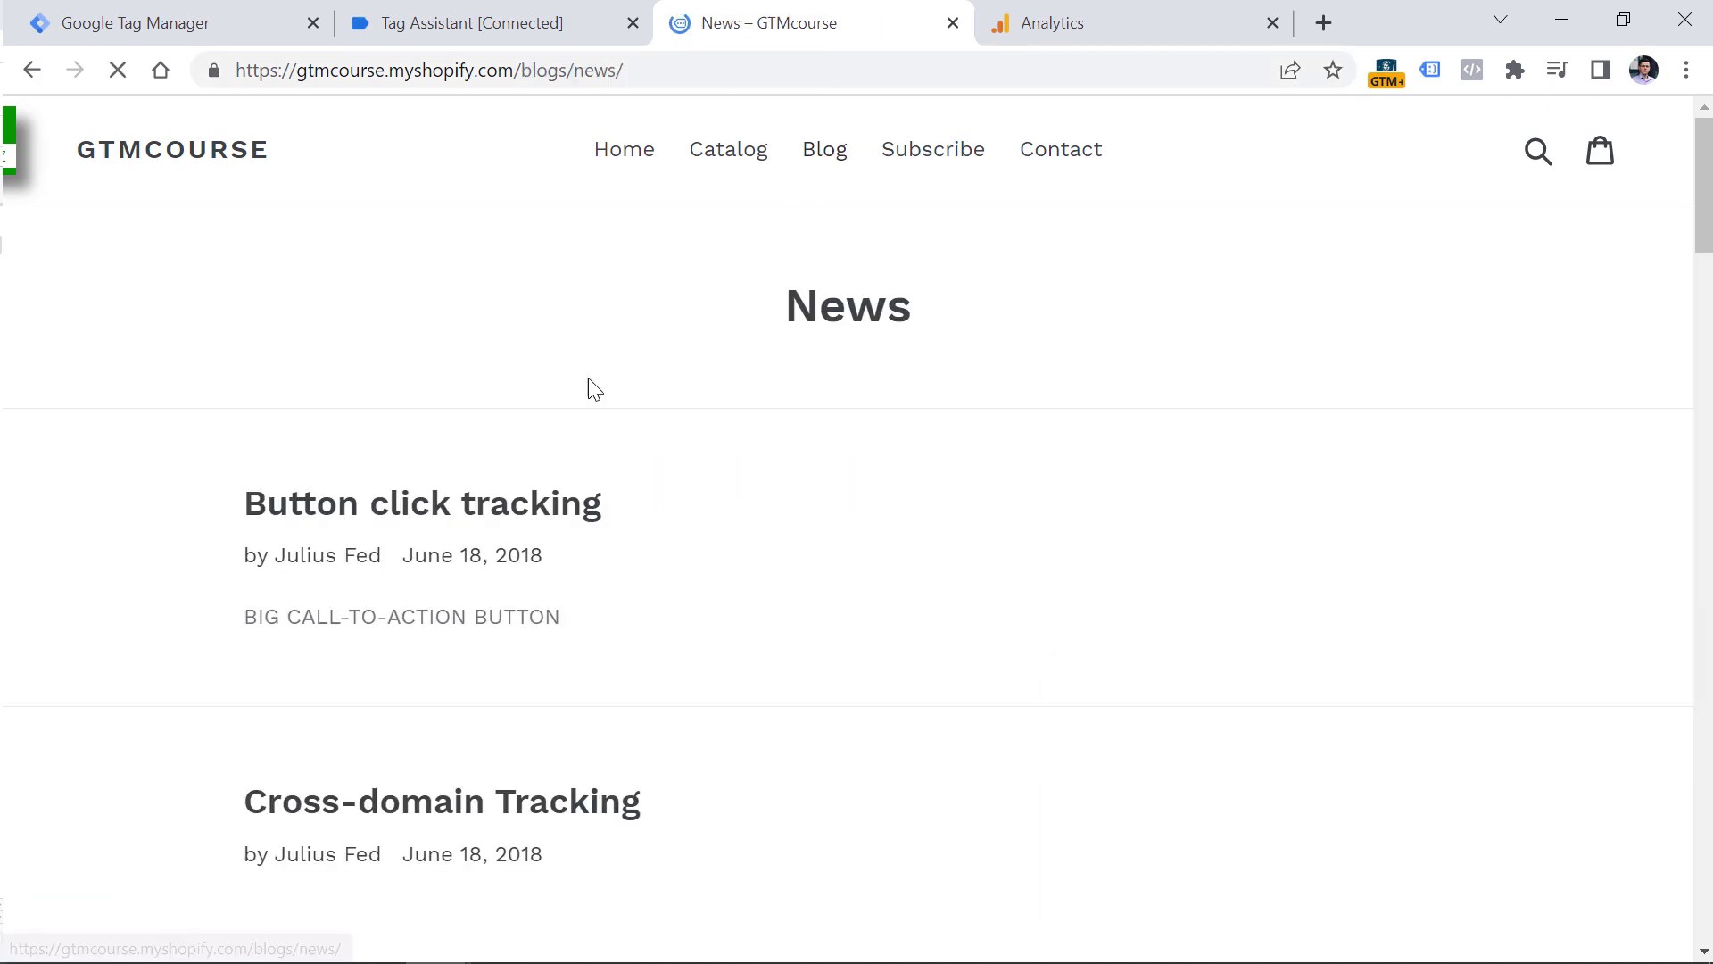
scroll(416, 336, down, 8)
click(466, 292)
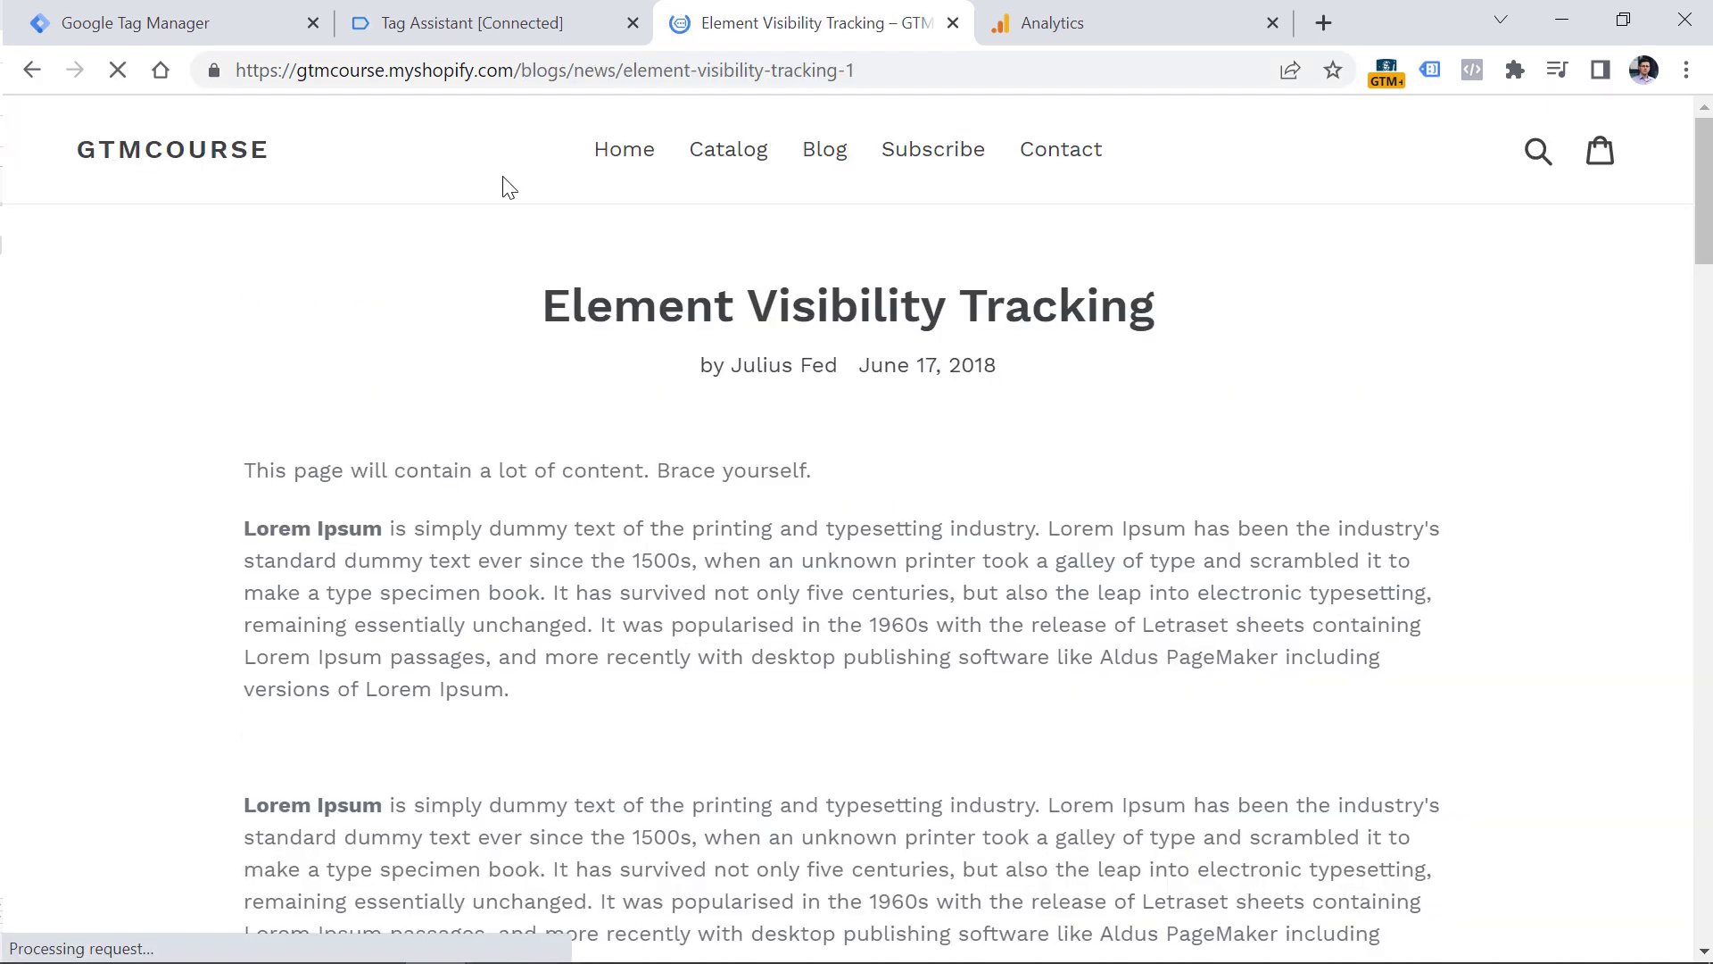
Step: Inspect the word_count value in the data layer push of the blog post's Message event in Tag Assistant
click(502, 15)
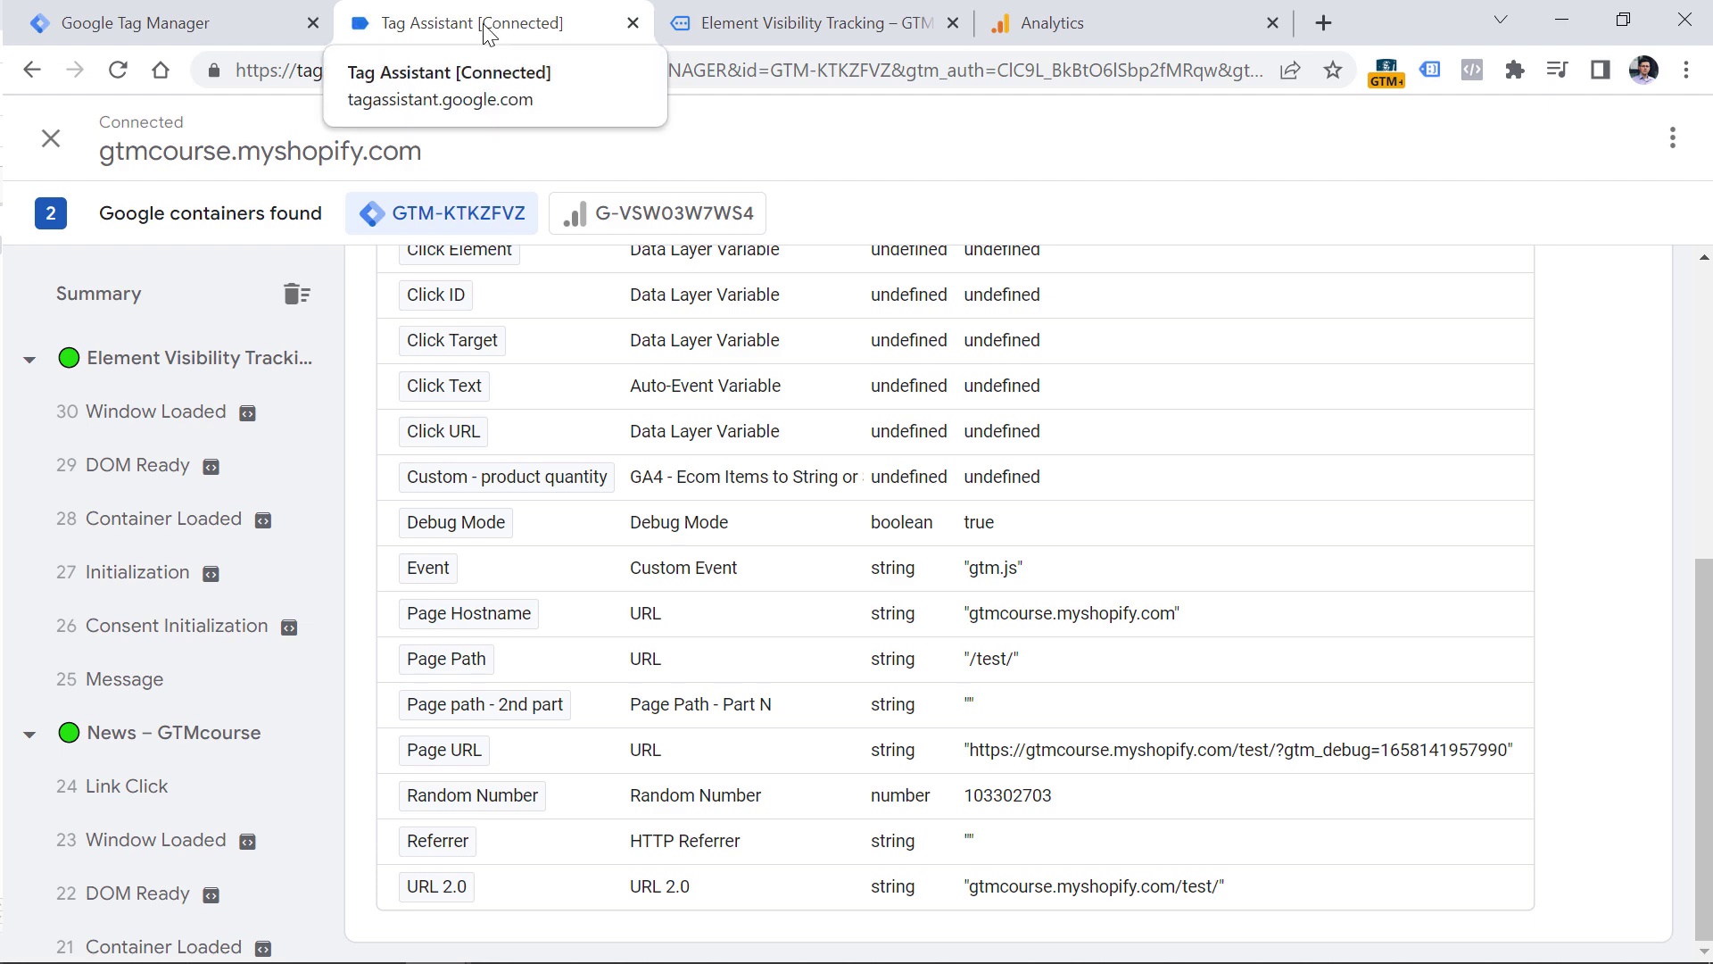
click(153, 688)
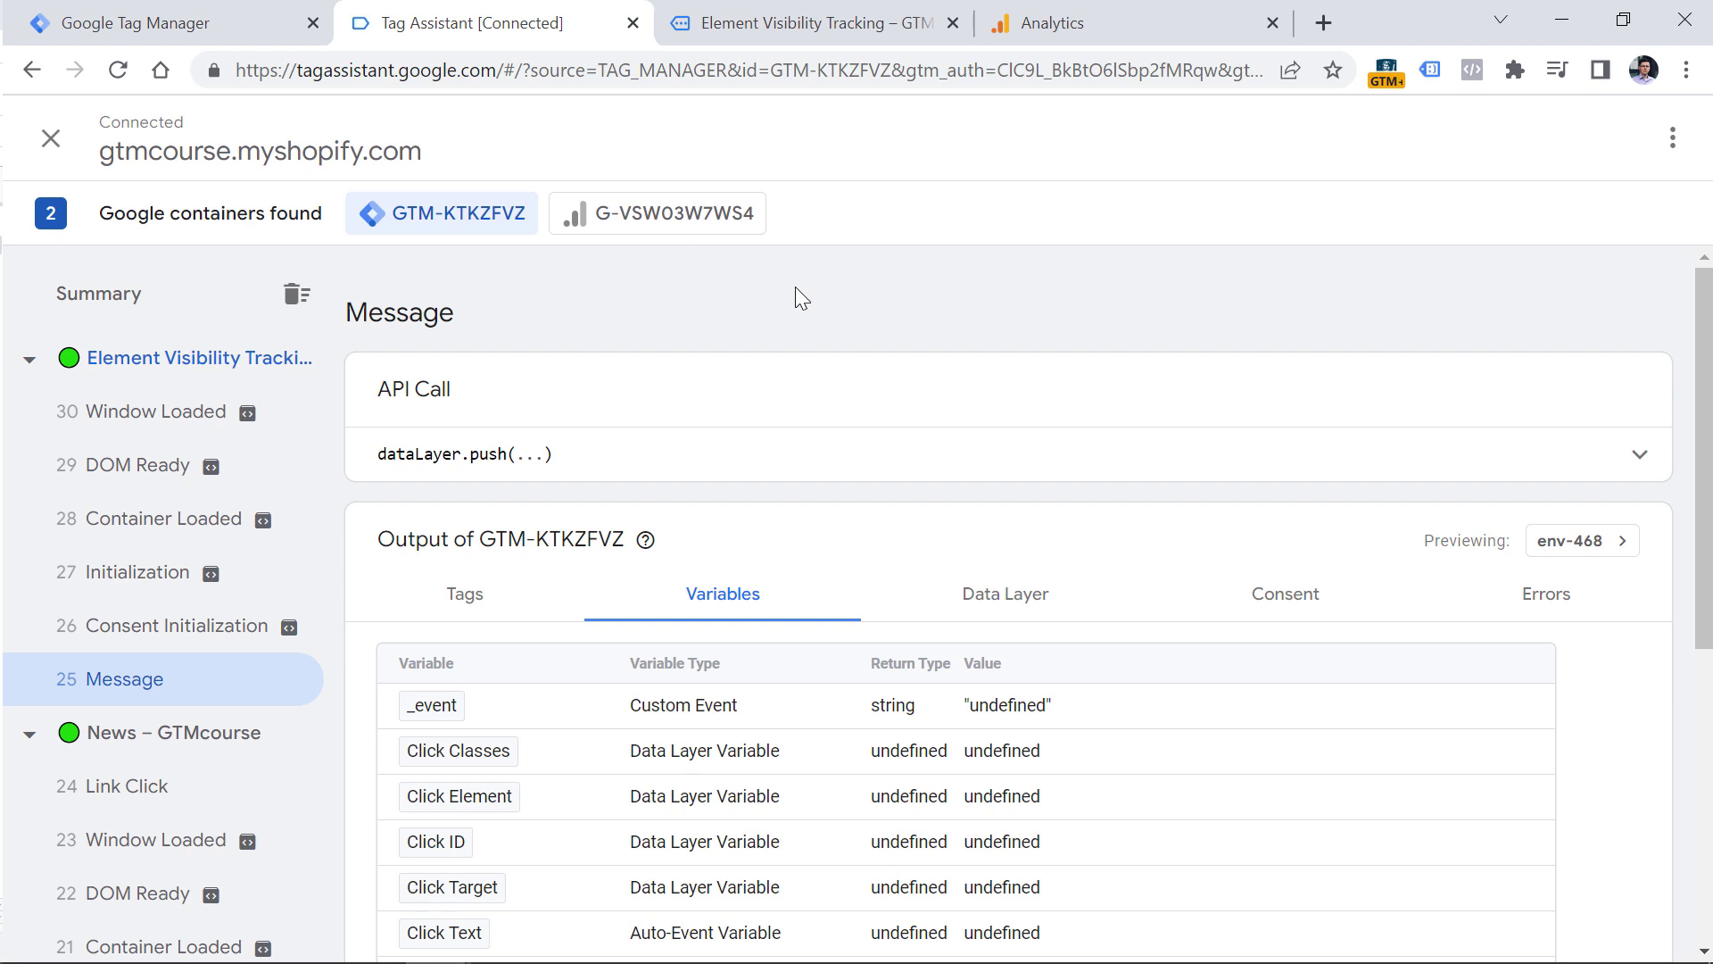
click(1032, 459)
double_click(543, 456)
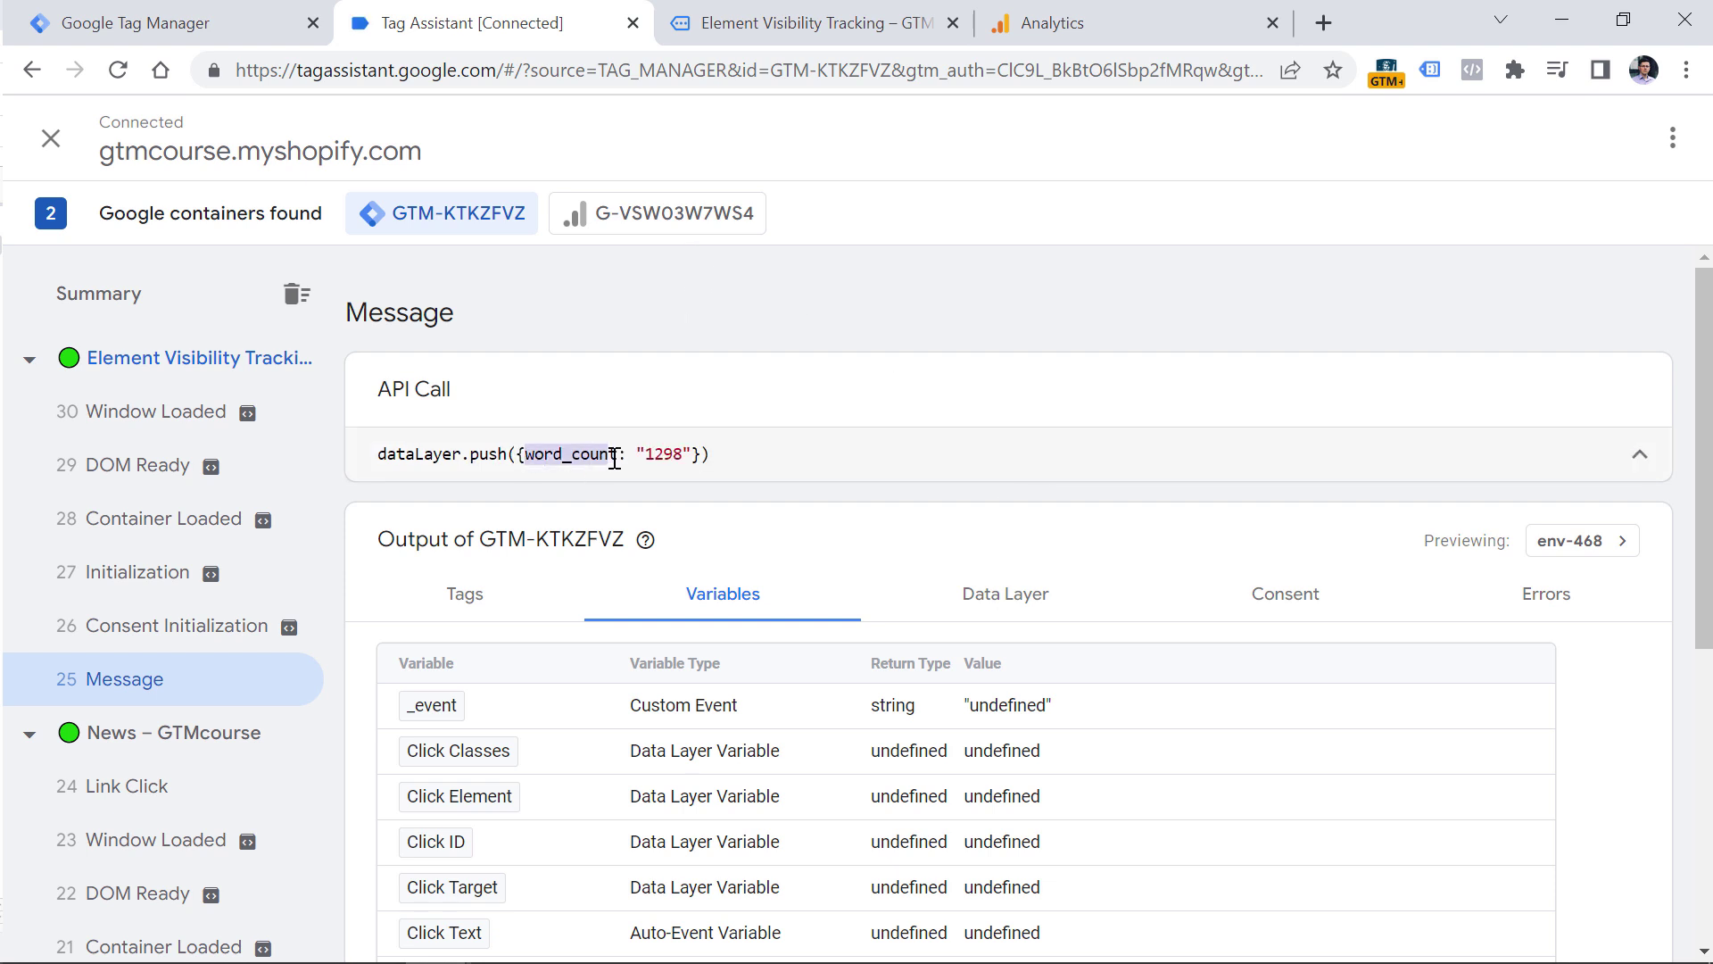
drag(646, 454, 684, 446)
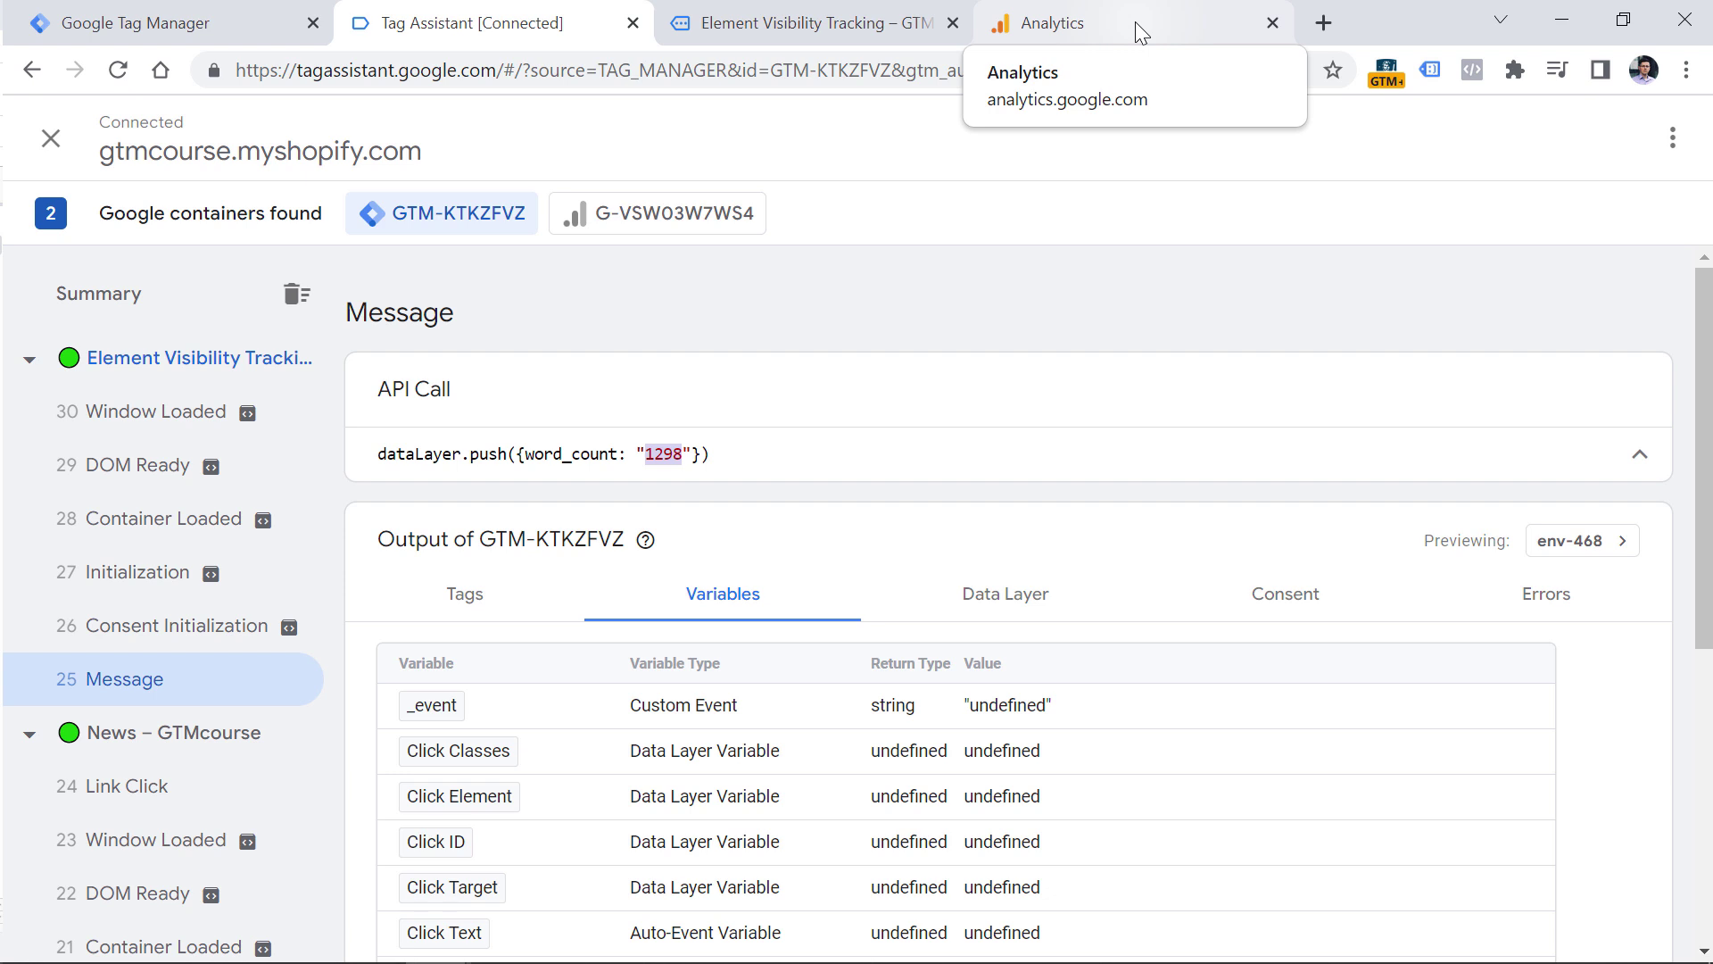
drag(647, 459, 675, 457)
click(680, 457)
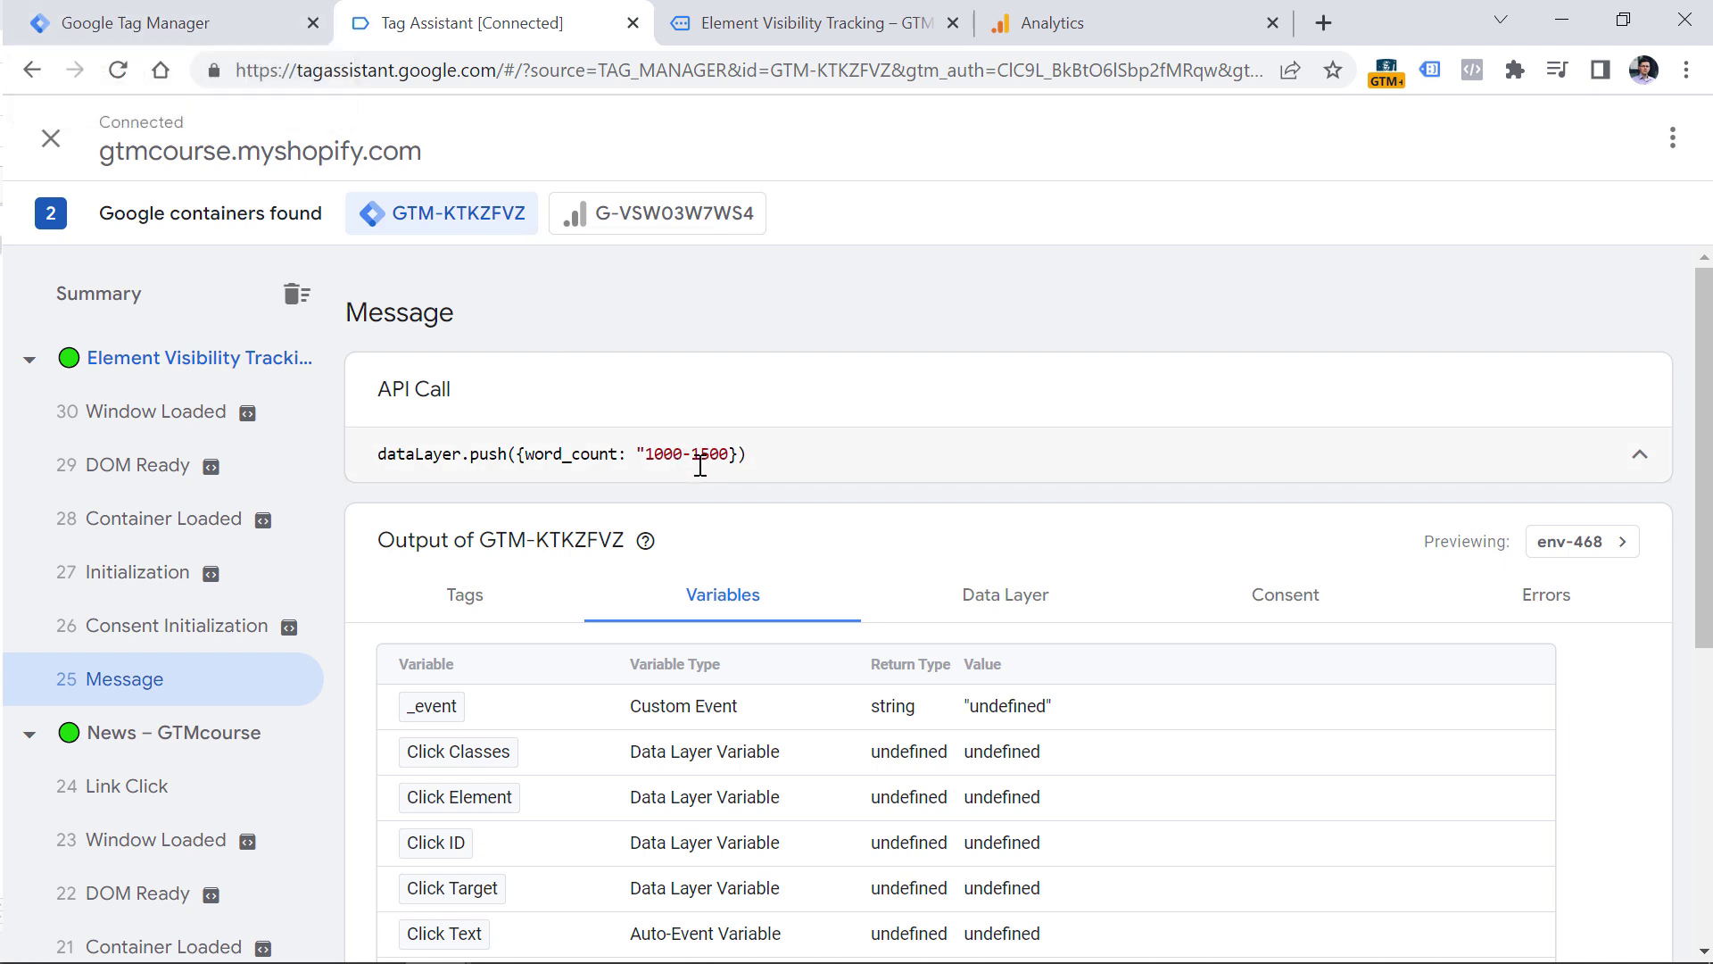
Step: Create a new user-defined variable in Tag Manager using the Value Range type
click(181, 34)
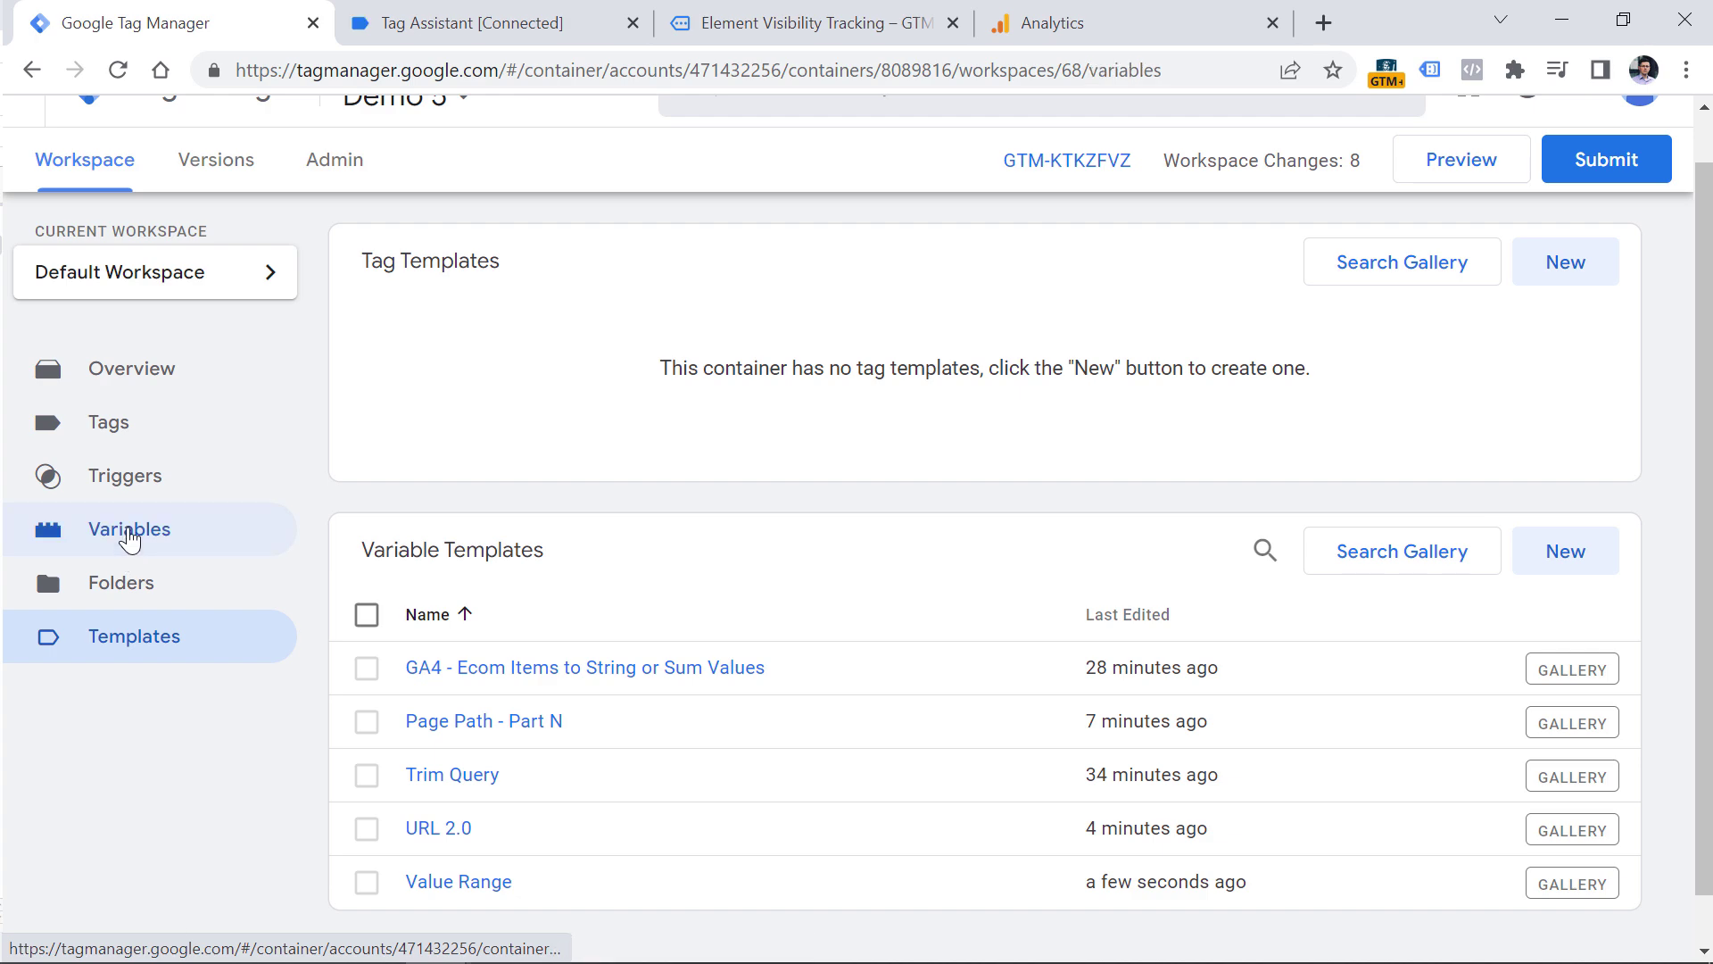
click(129, 534)
scroll(1427, 545, down, 5)
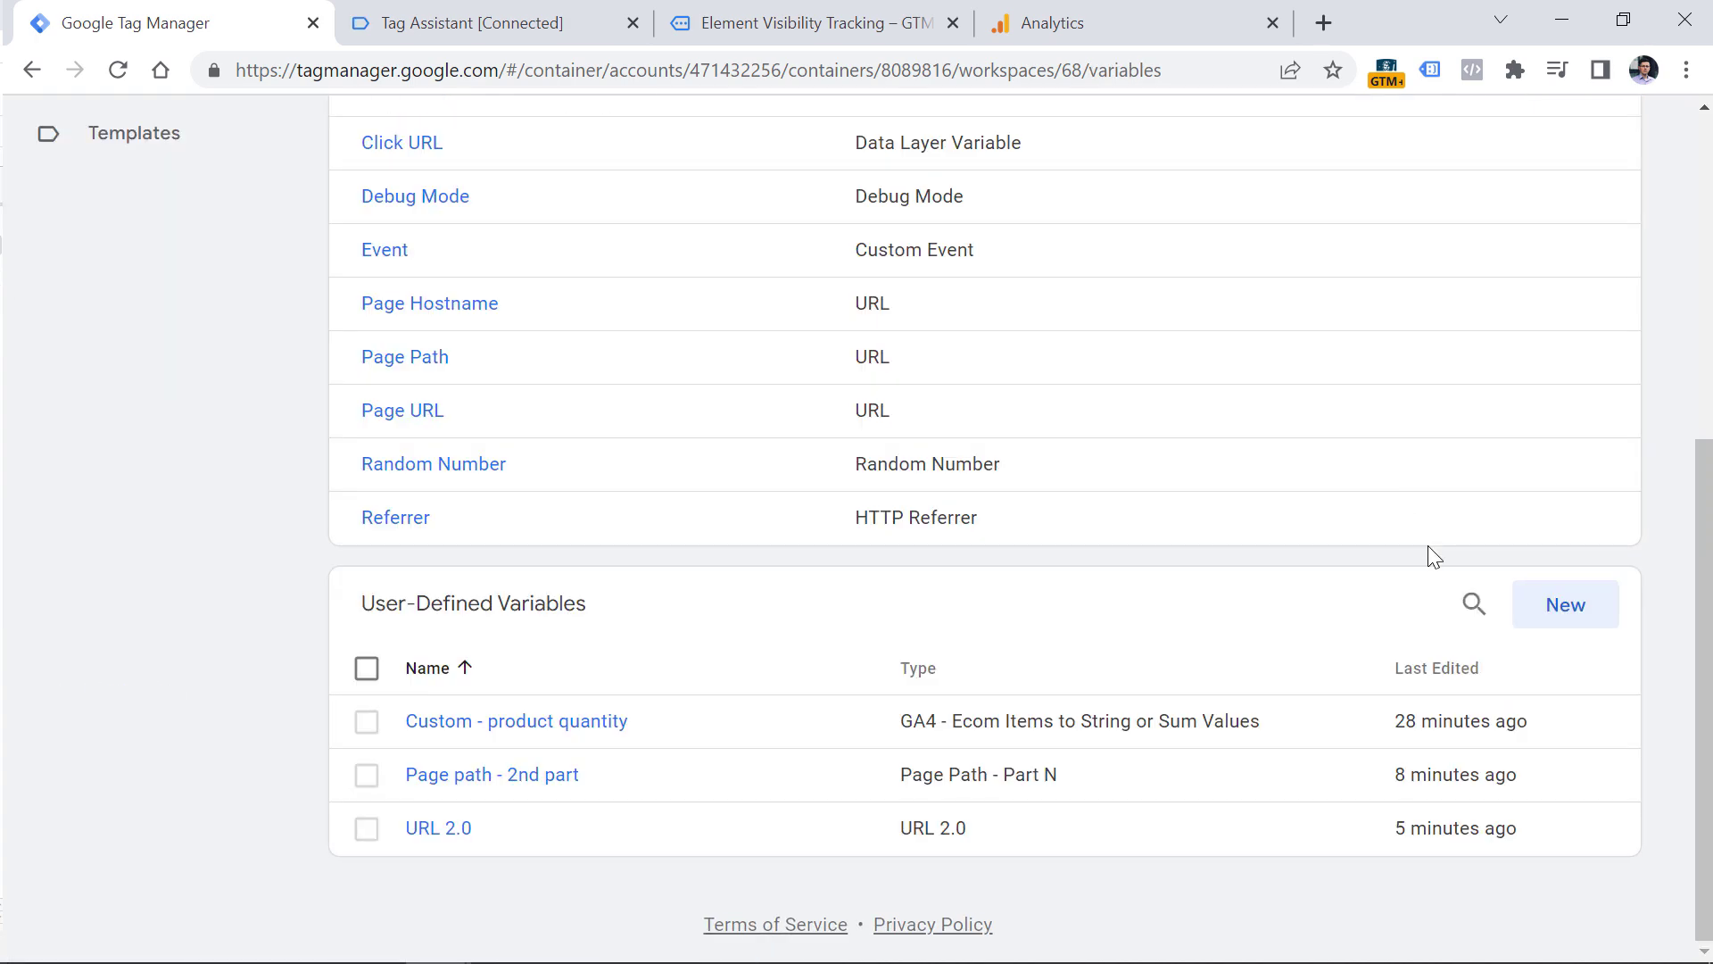
click(1566, 606)
click(681, 454)
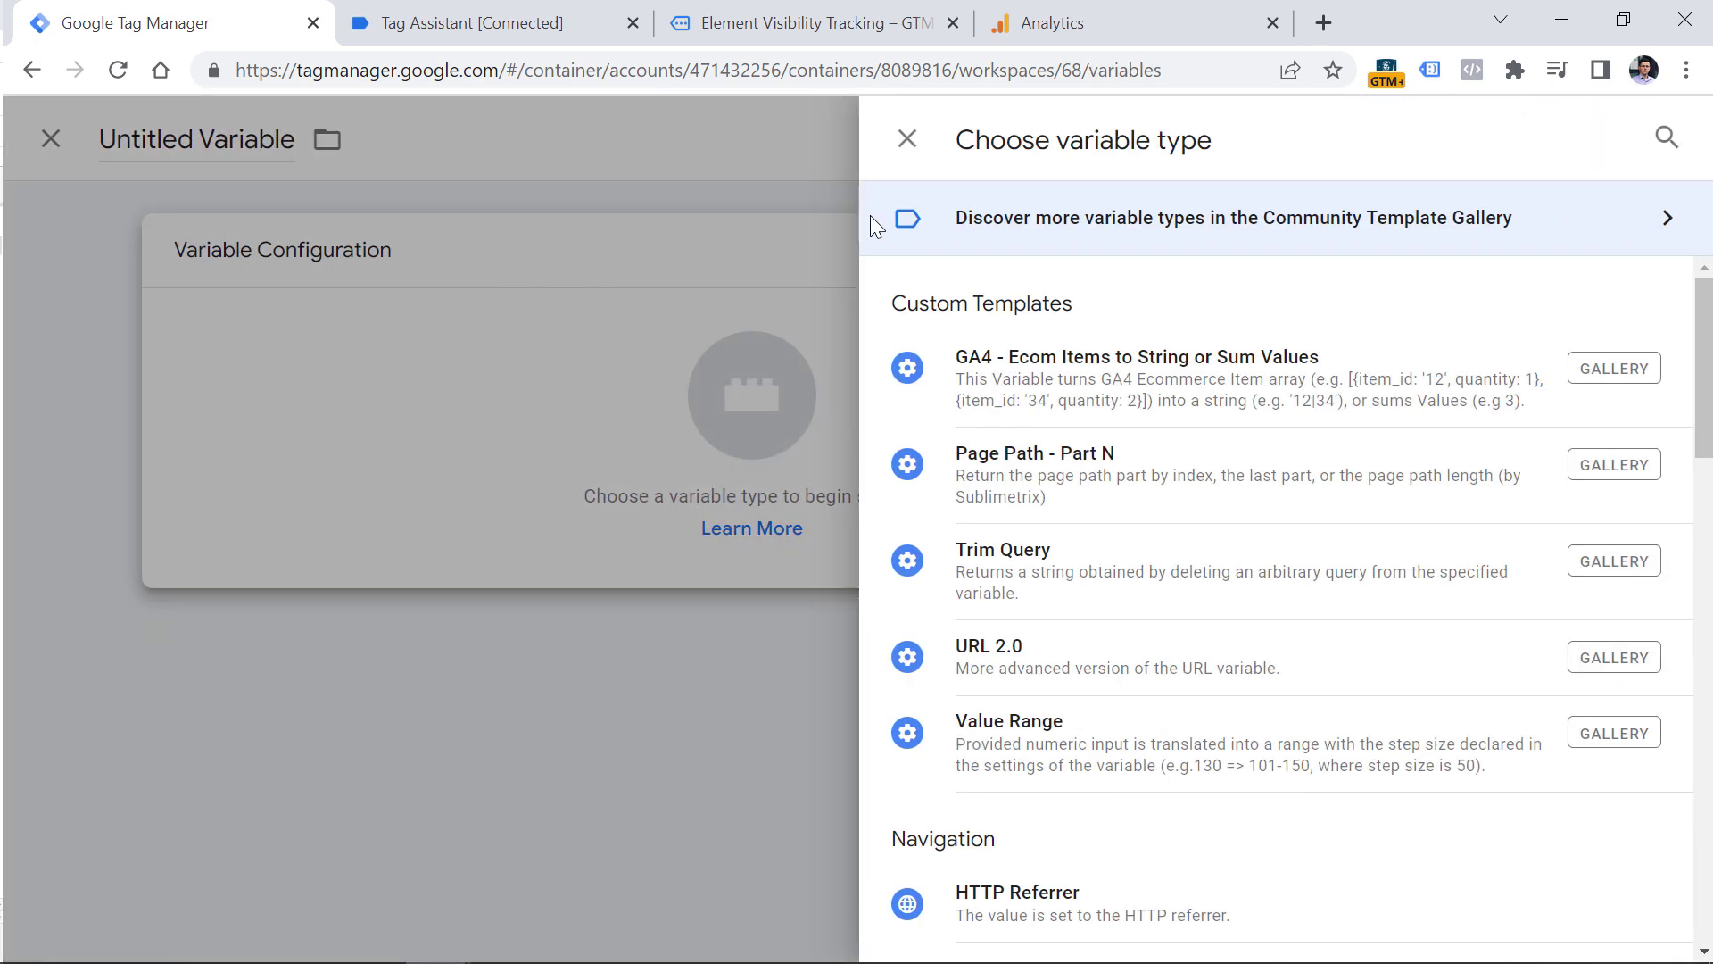
click(1077, 752)
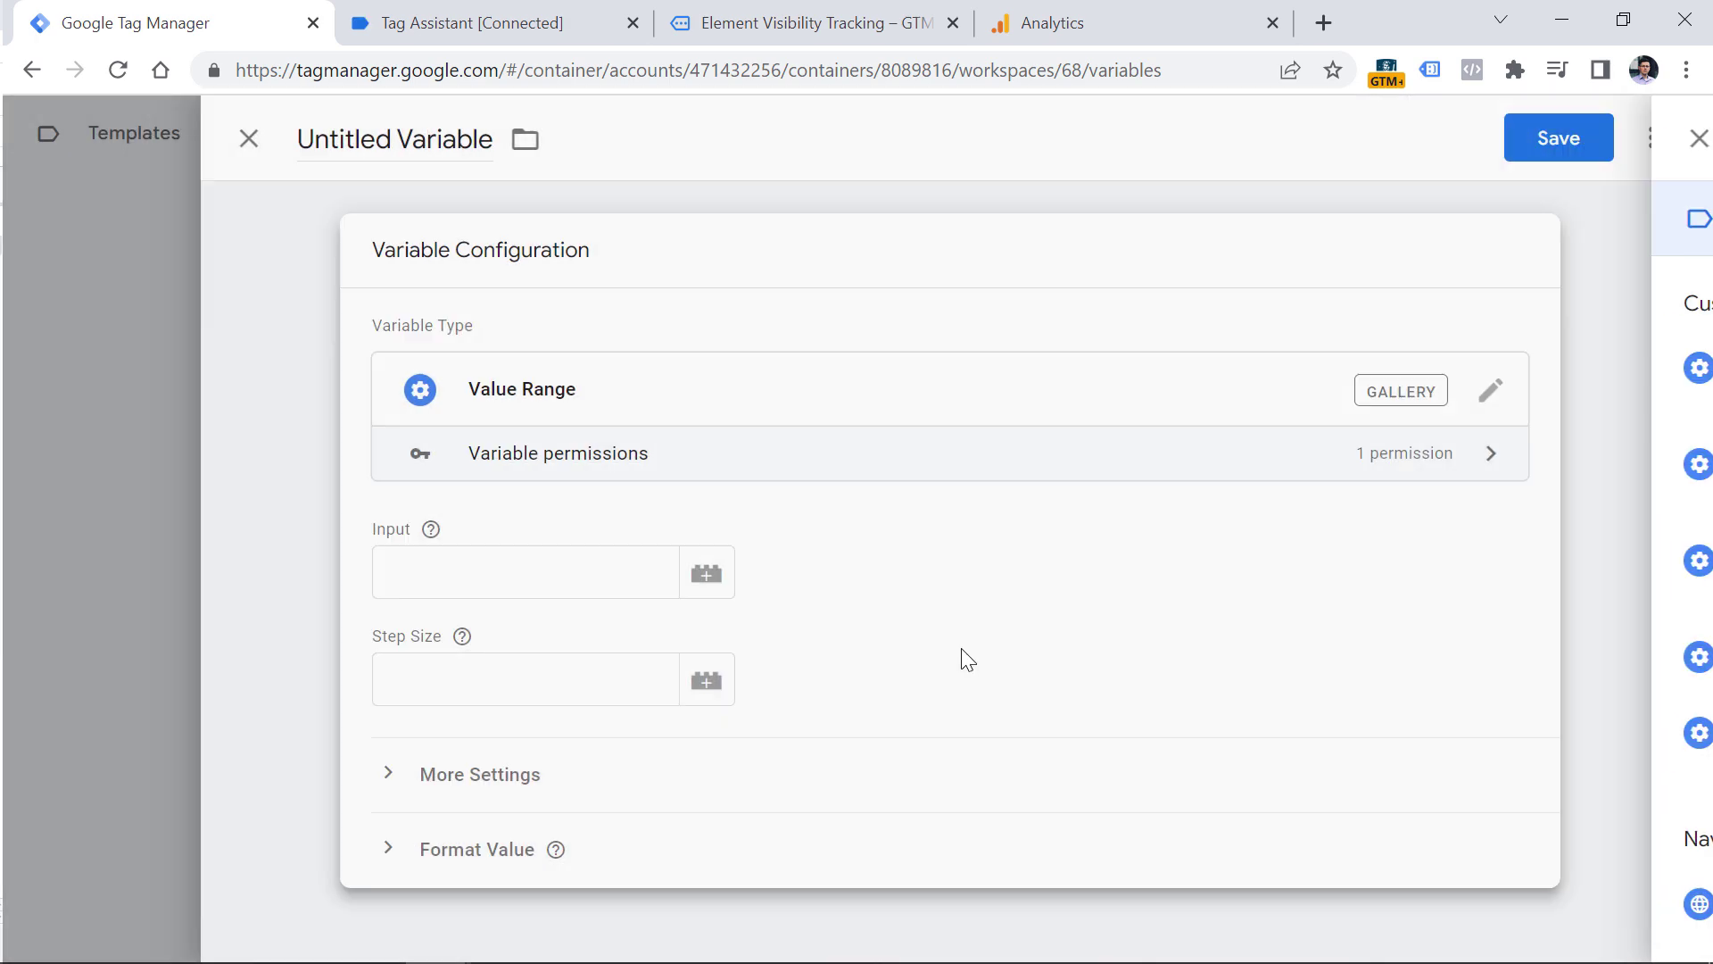
Step: Review the word_count key and value in Tag Assistant as the source for the Value Range variable's input
click(535, 571)
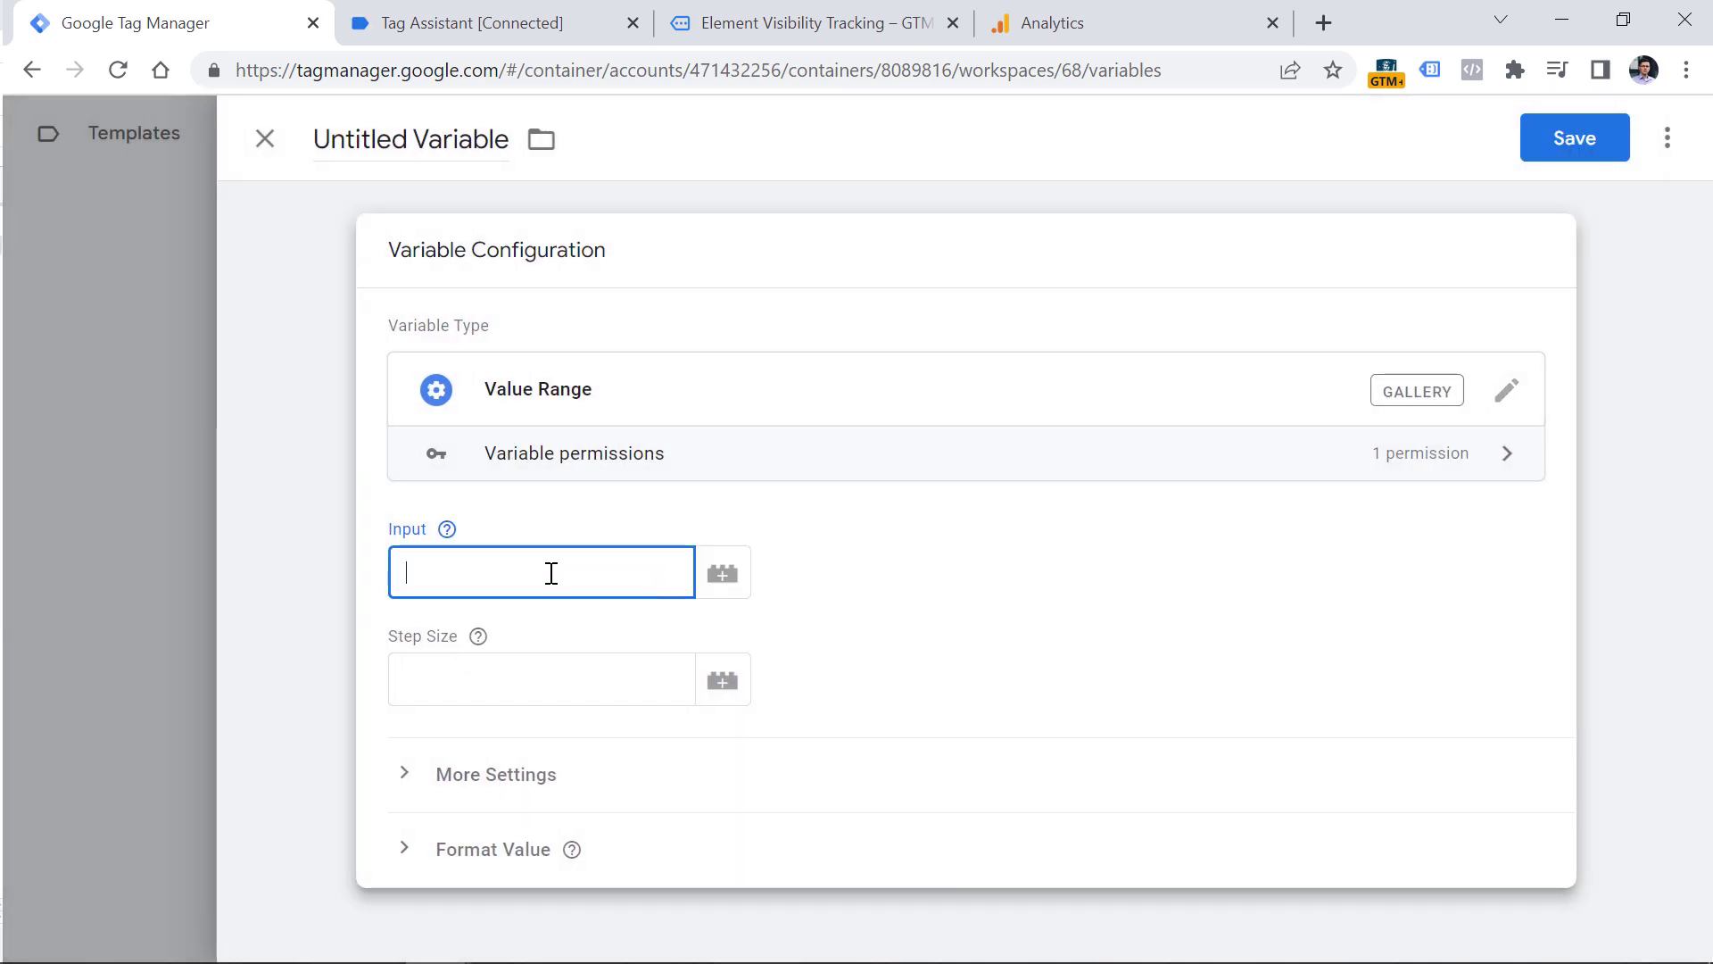
click(510, 18)
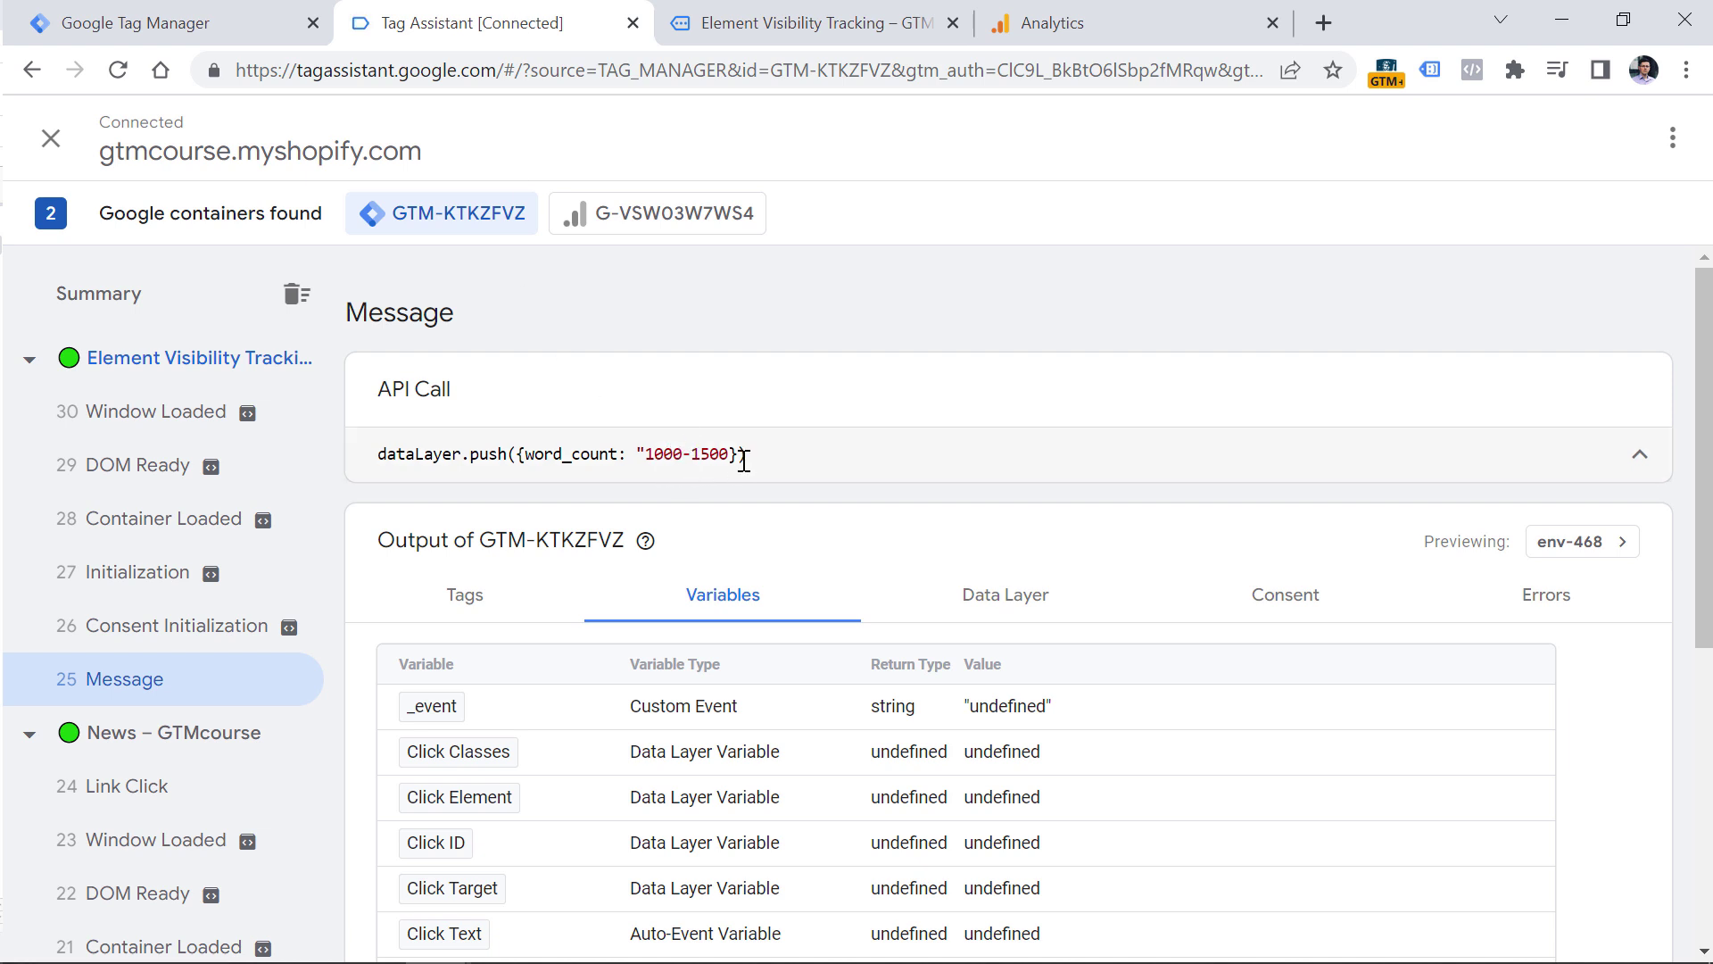
click(212, 18)
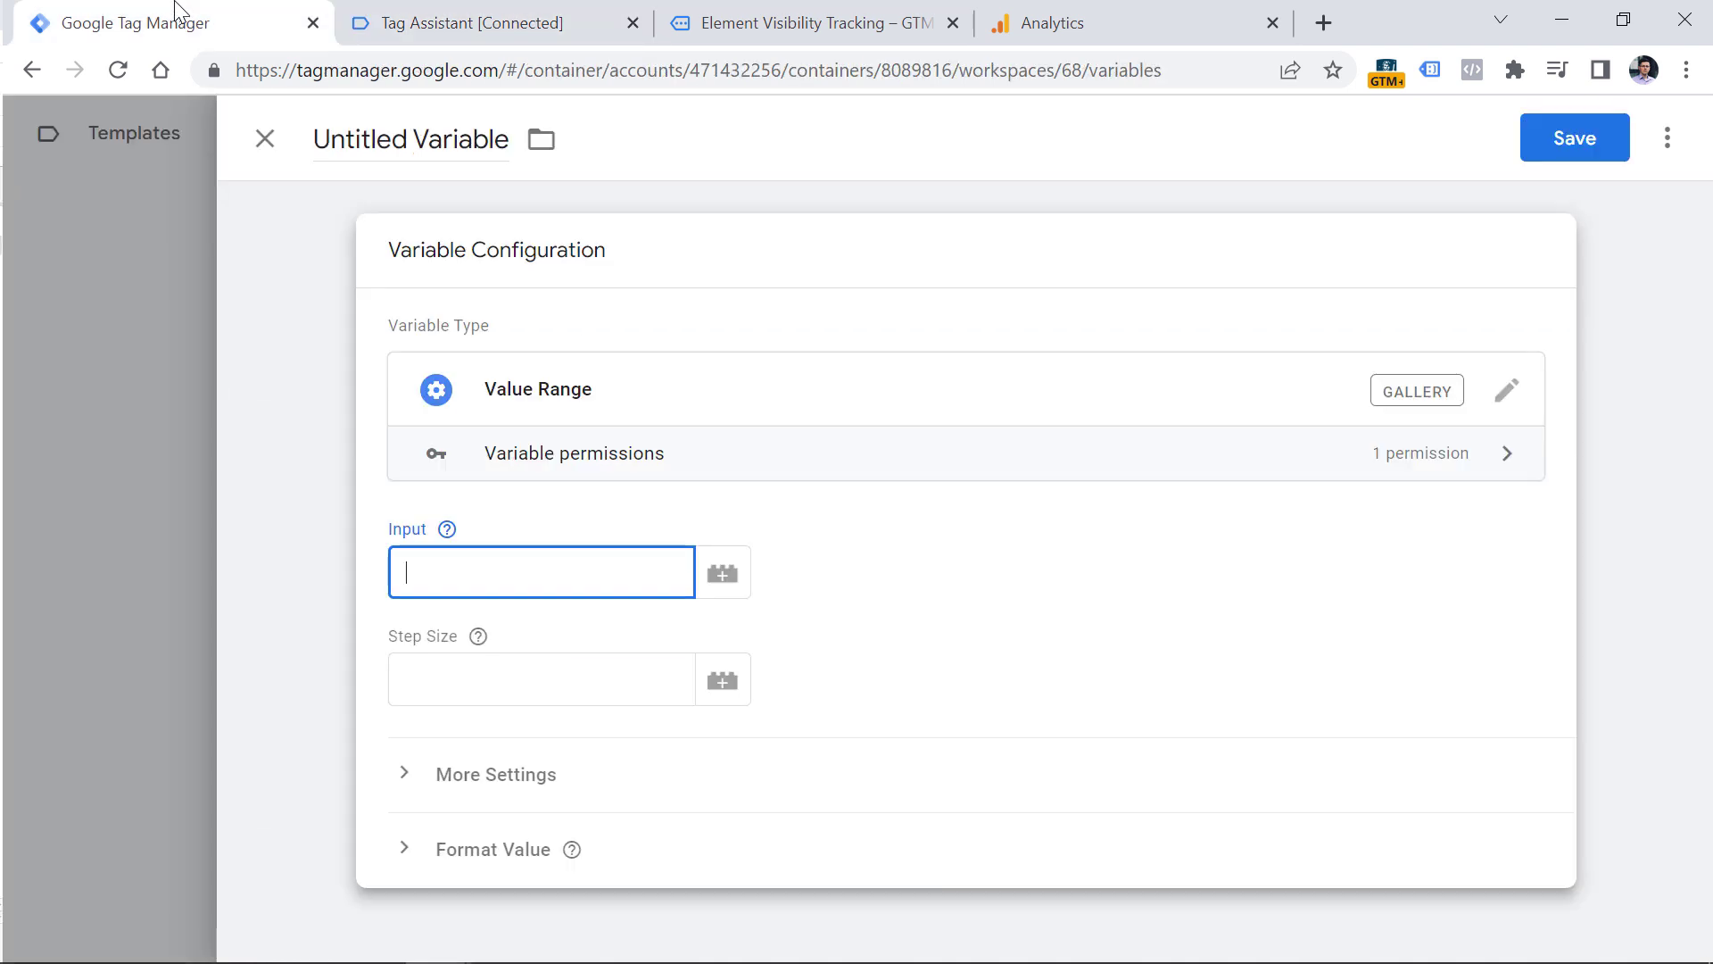
click(500, 27)
drag(527, 453, 730, 455)
click(276, 11)
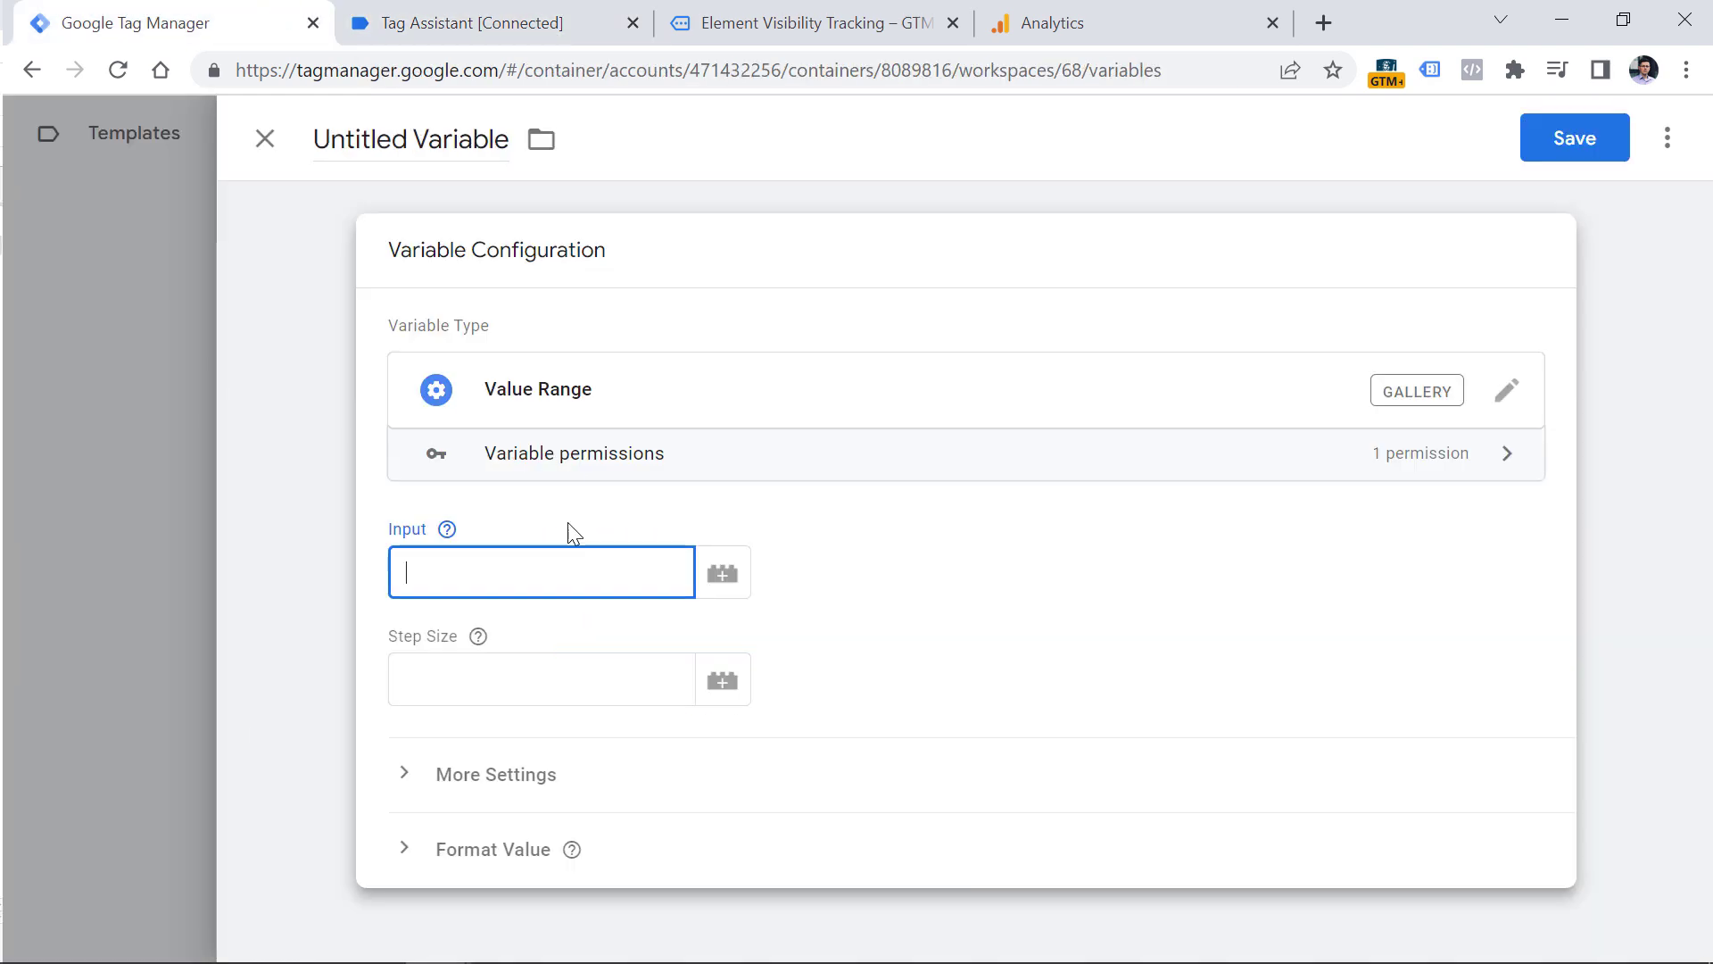
Step: Create a Data Layer Variable for word_count, named "dlv - word_count", and use it as the Value Range input
click(725, 576)
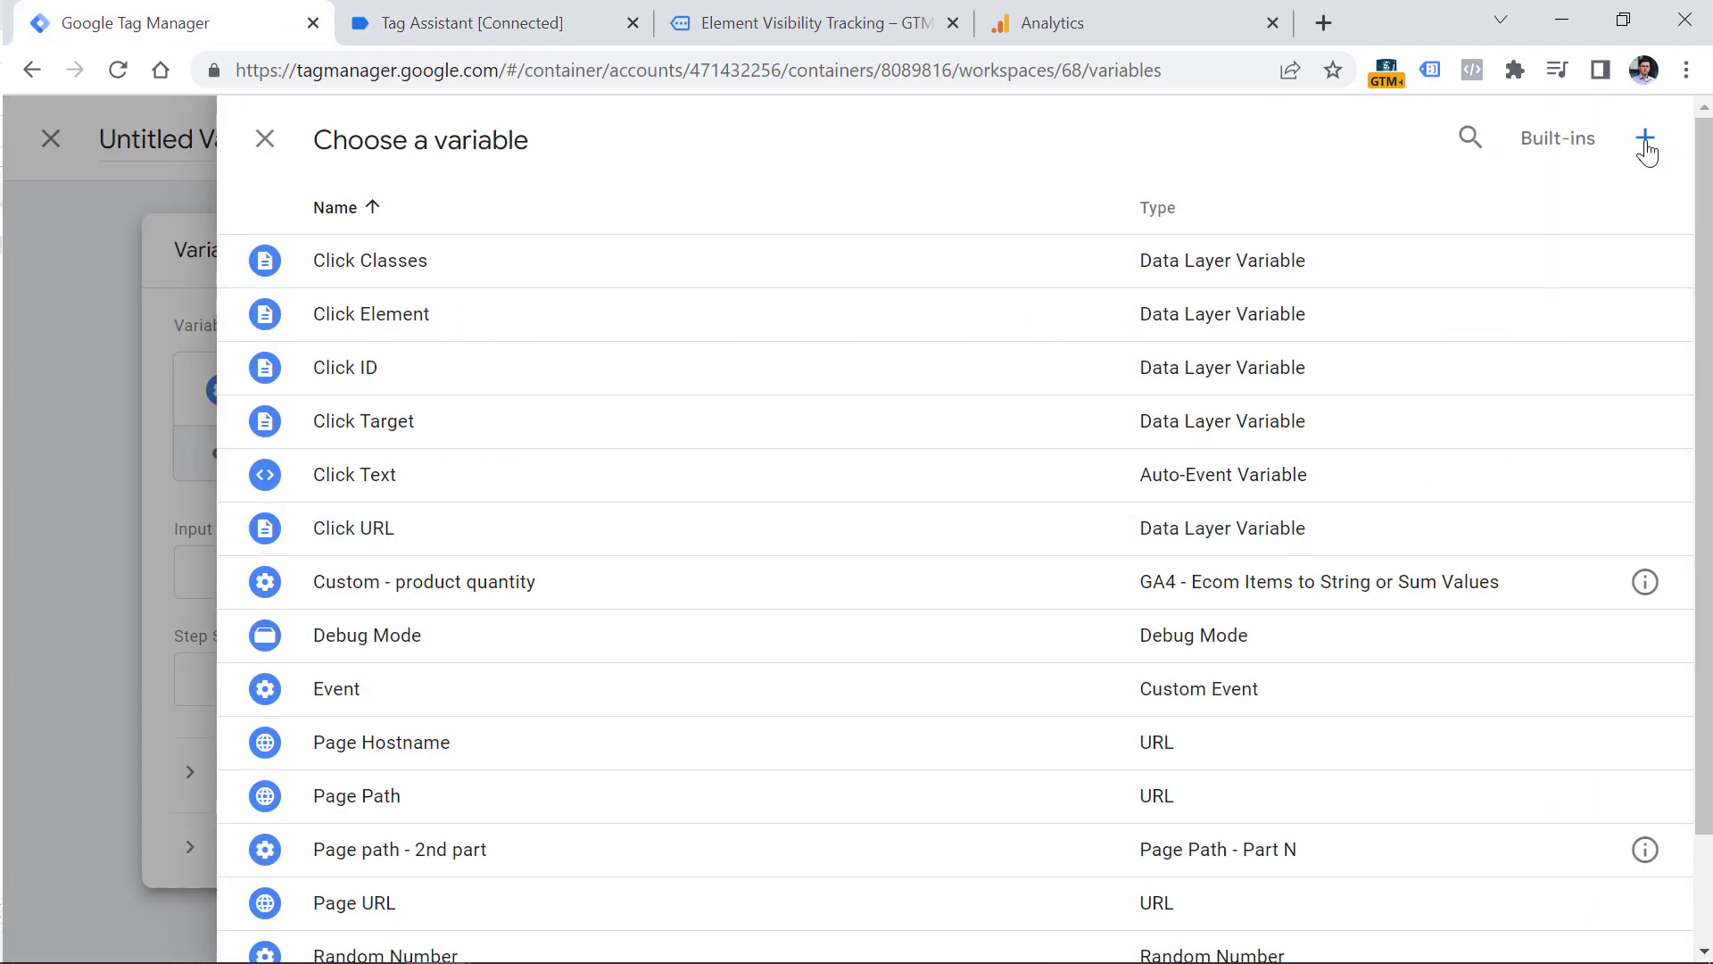
click(1647, 132)
click(637, 378)
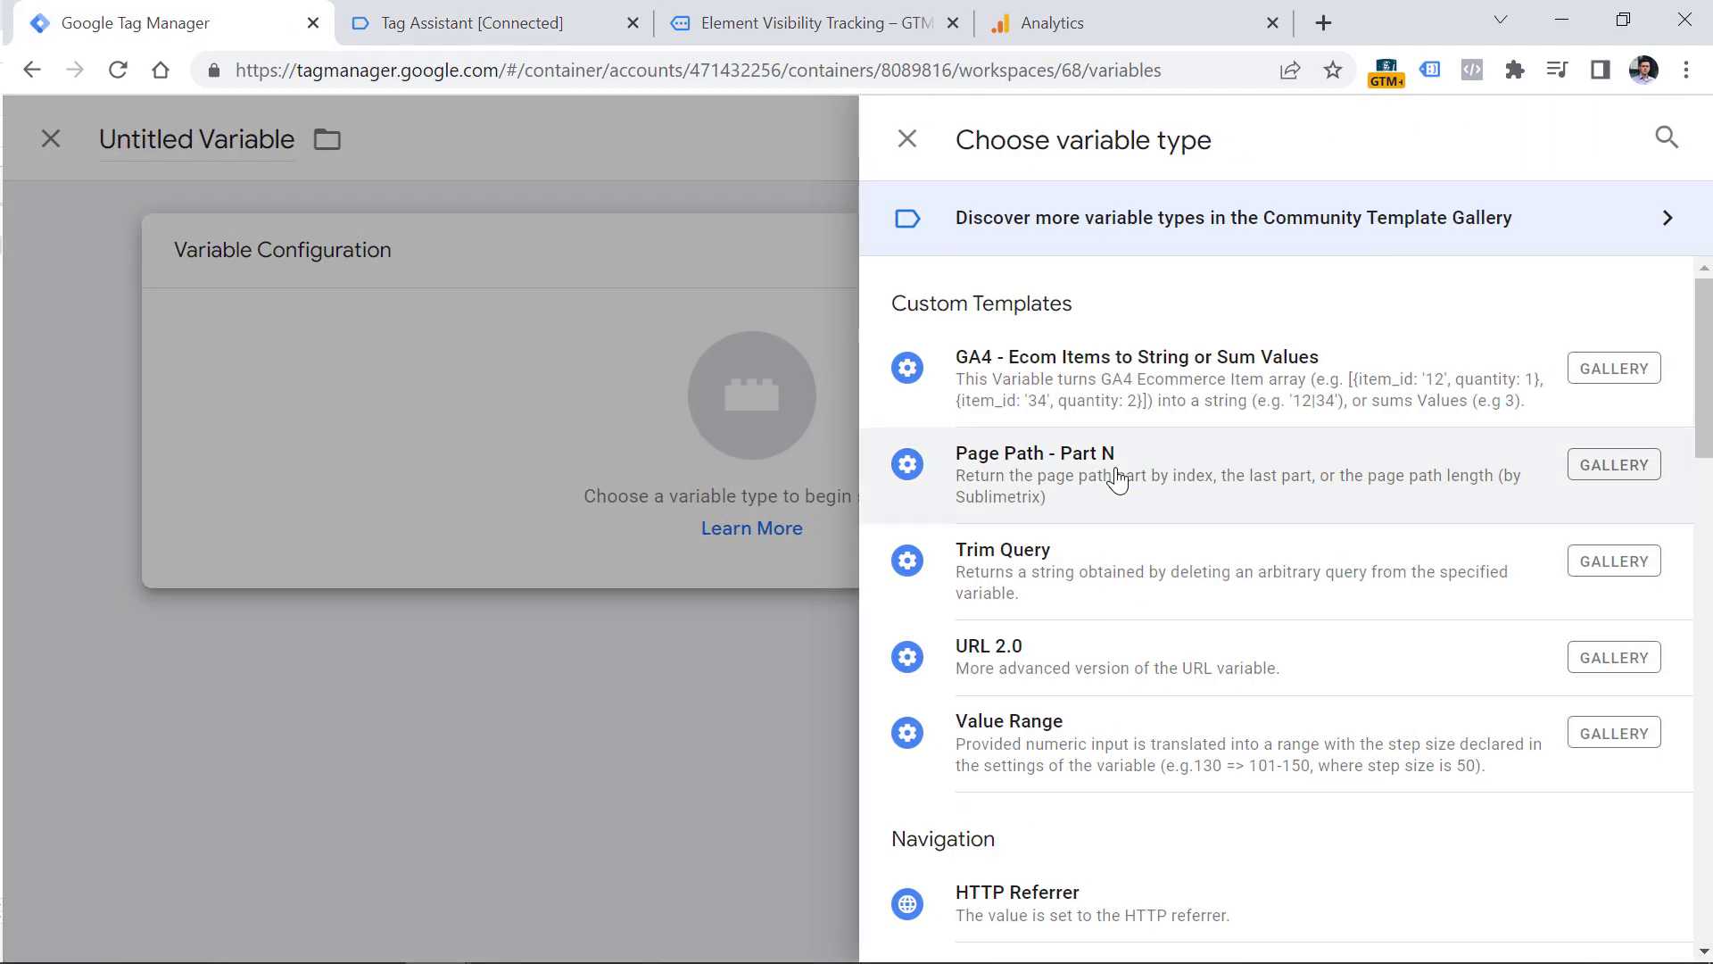
scroll(1107, 459, down, 5)
click(1045, 854)
click(559, 528)
text(wornd_)
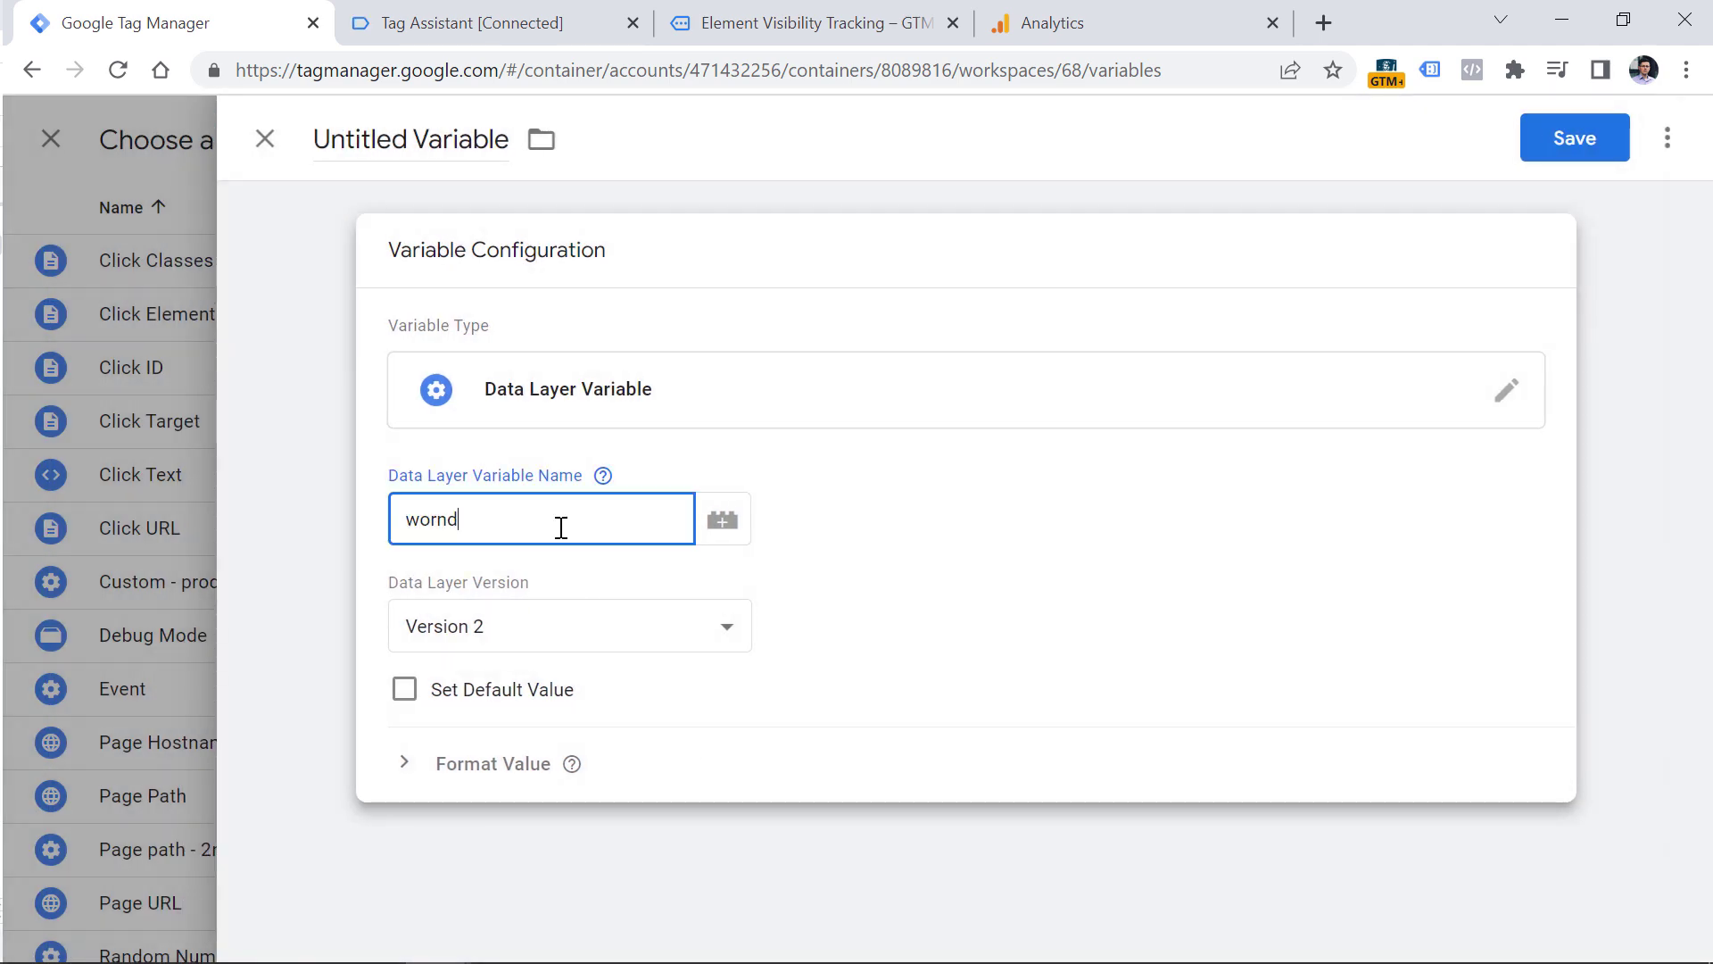
text(_count)
key(ctrl+a)
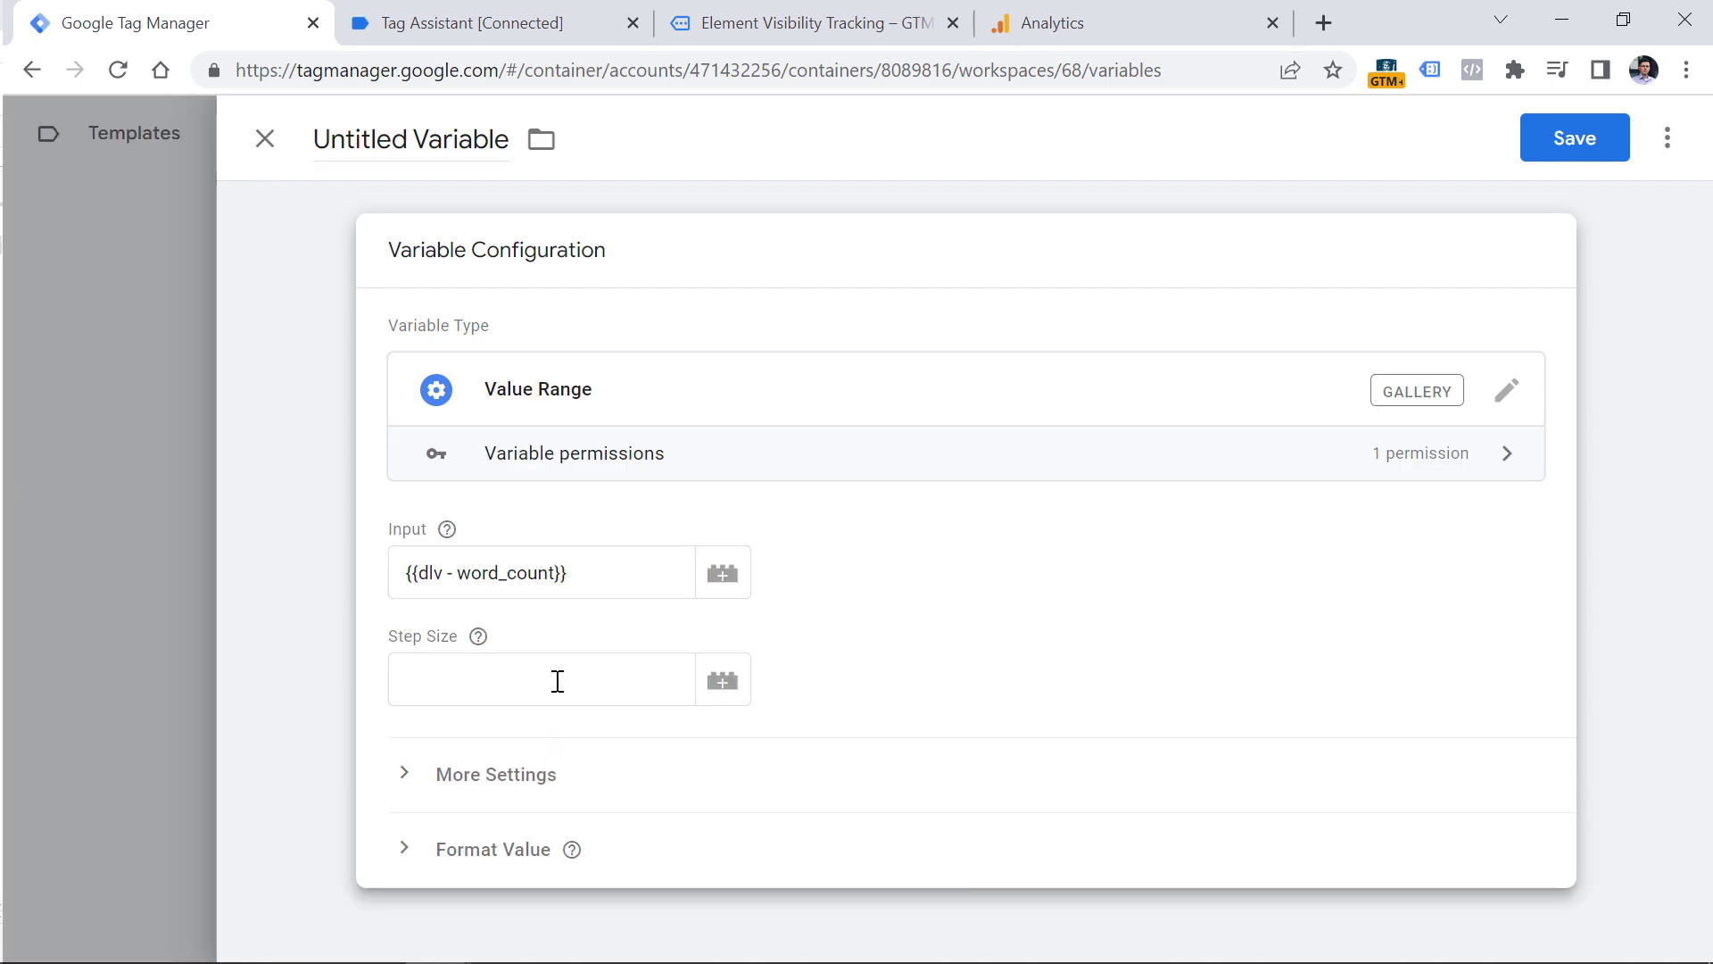
Step: Check the desired word count range in Tag Assistant and set the Value Range variable's step size to 500
click(563, 681)
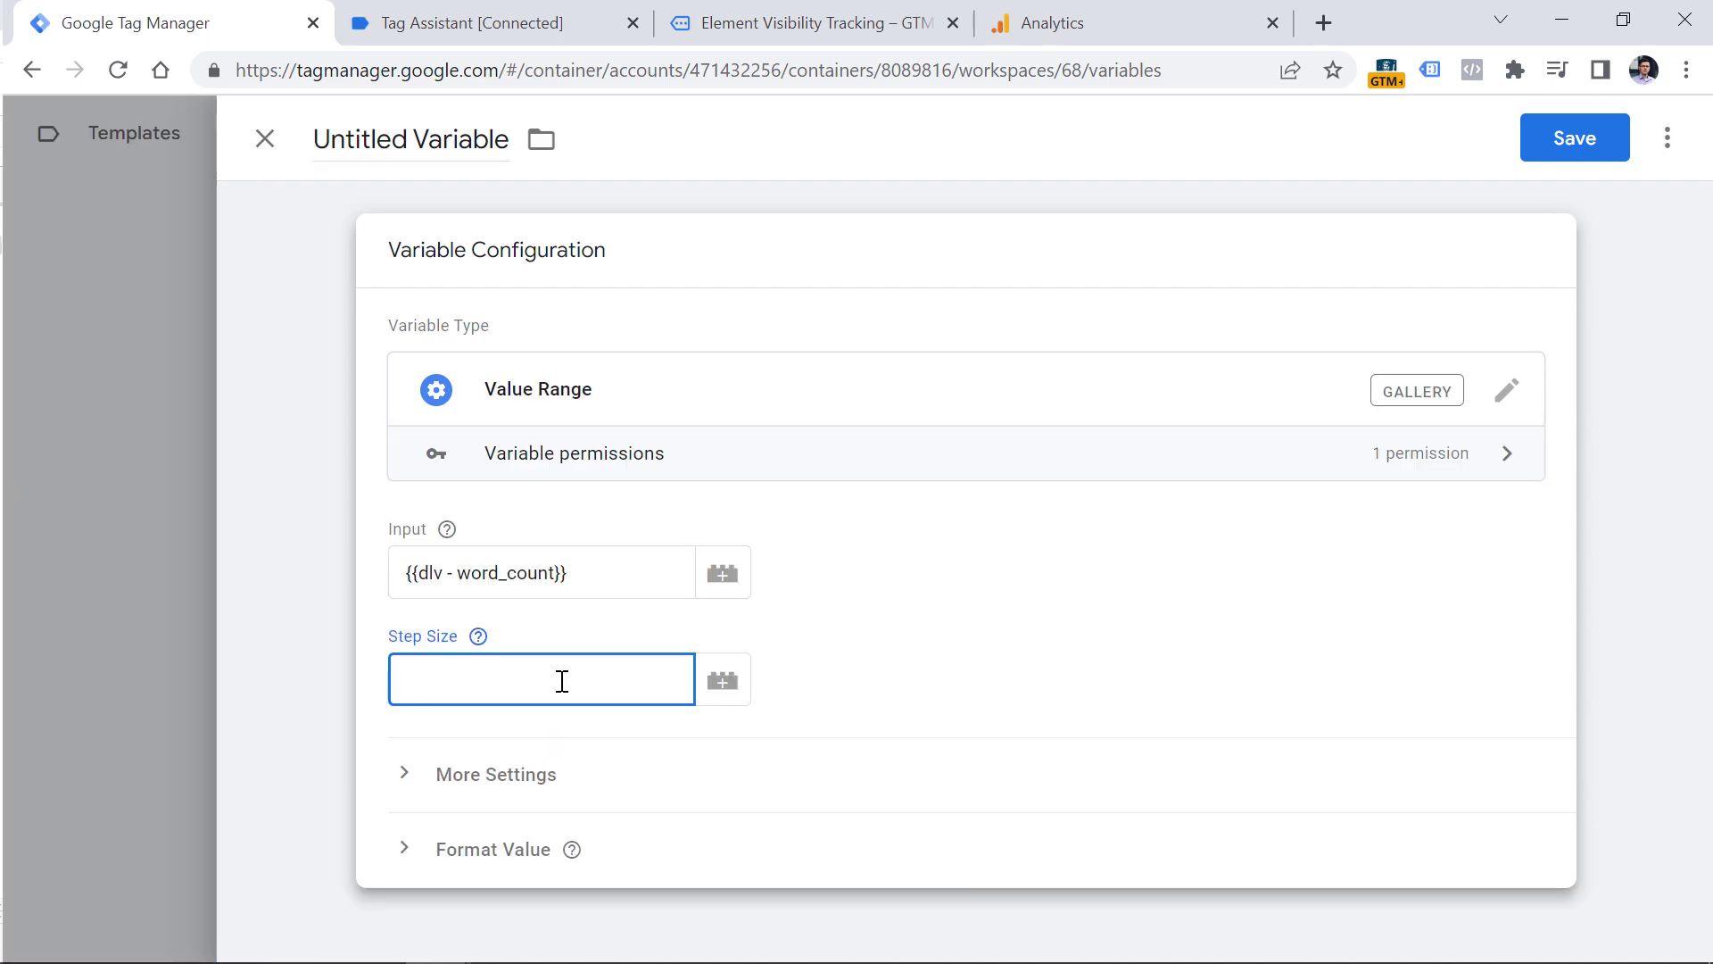
click(566, 18)
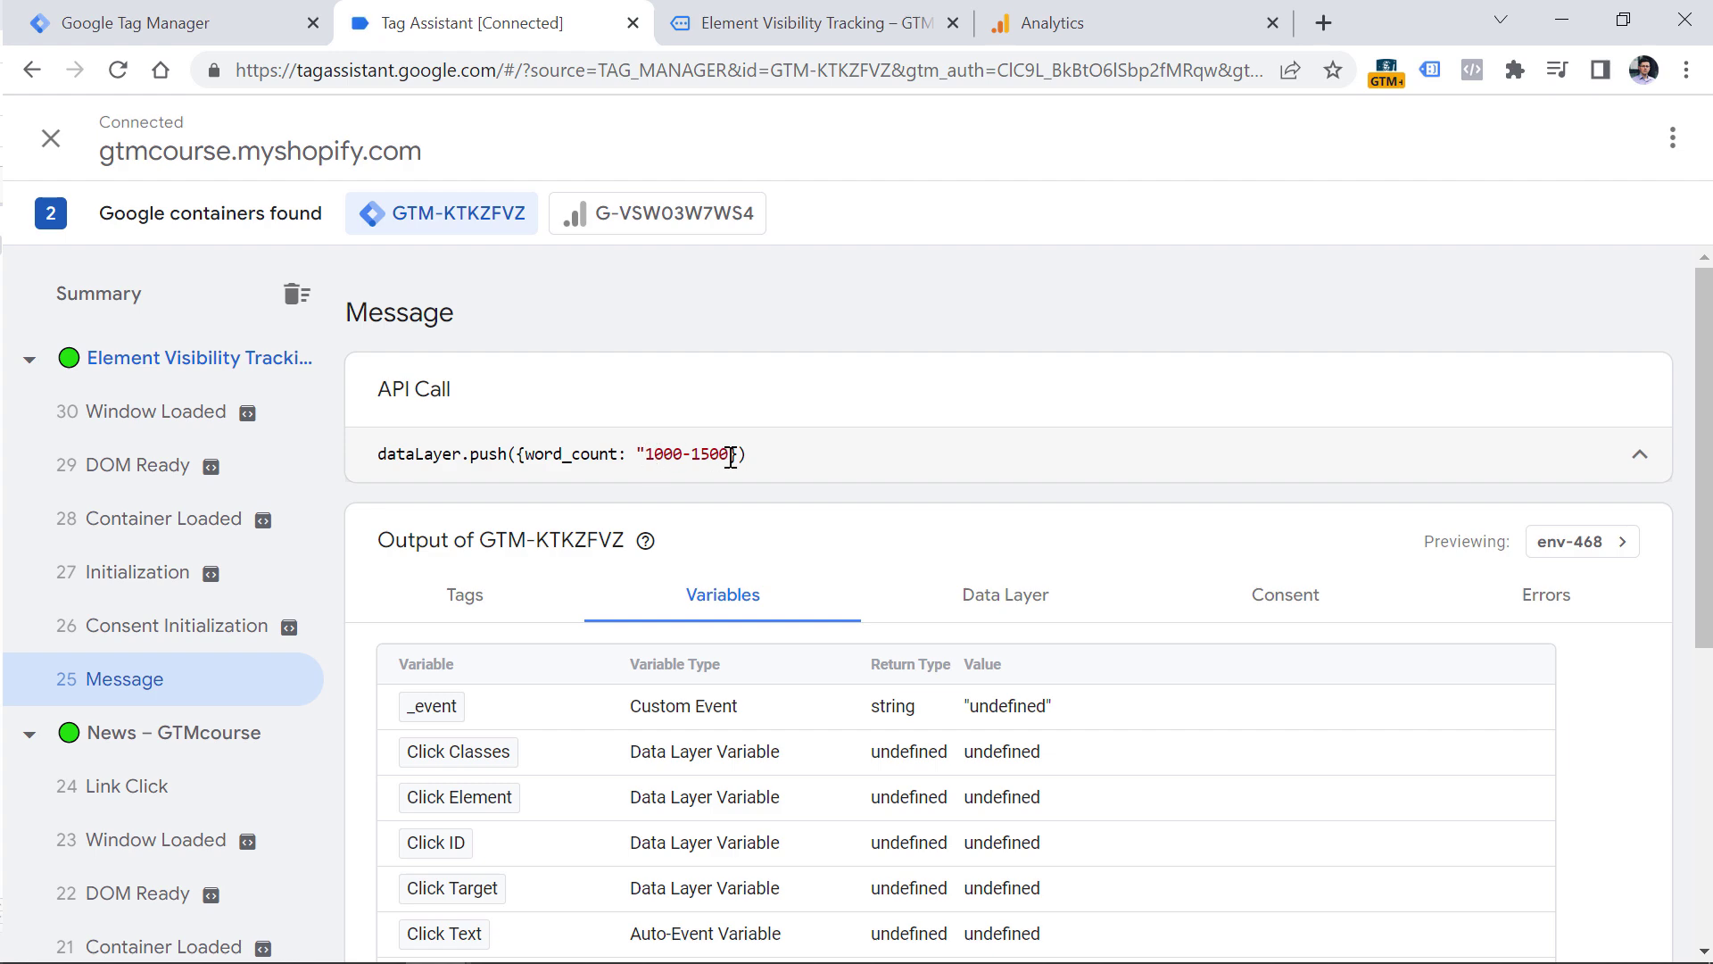
key(ctrl+shift+Tab)
text(500)
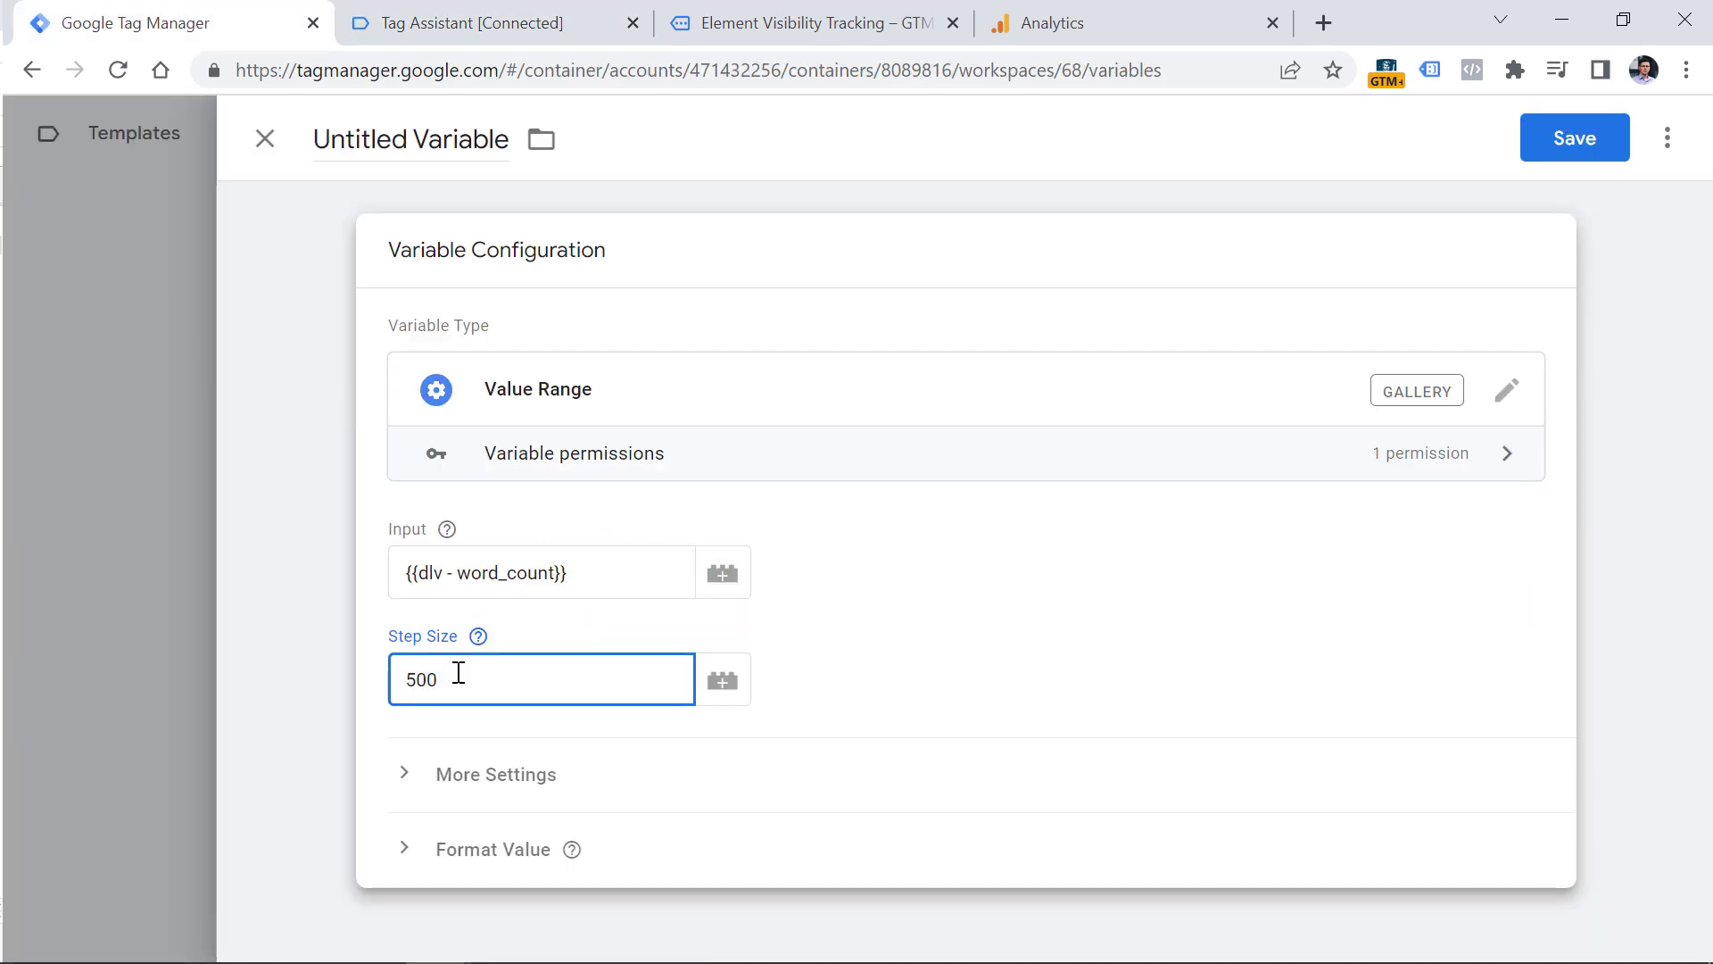
Step: Replace the example ranges in the Notepad++ note with 1-100 and 101-200, each on its own line, and return to Tag Manager
key(alt+Tab)
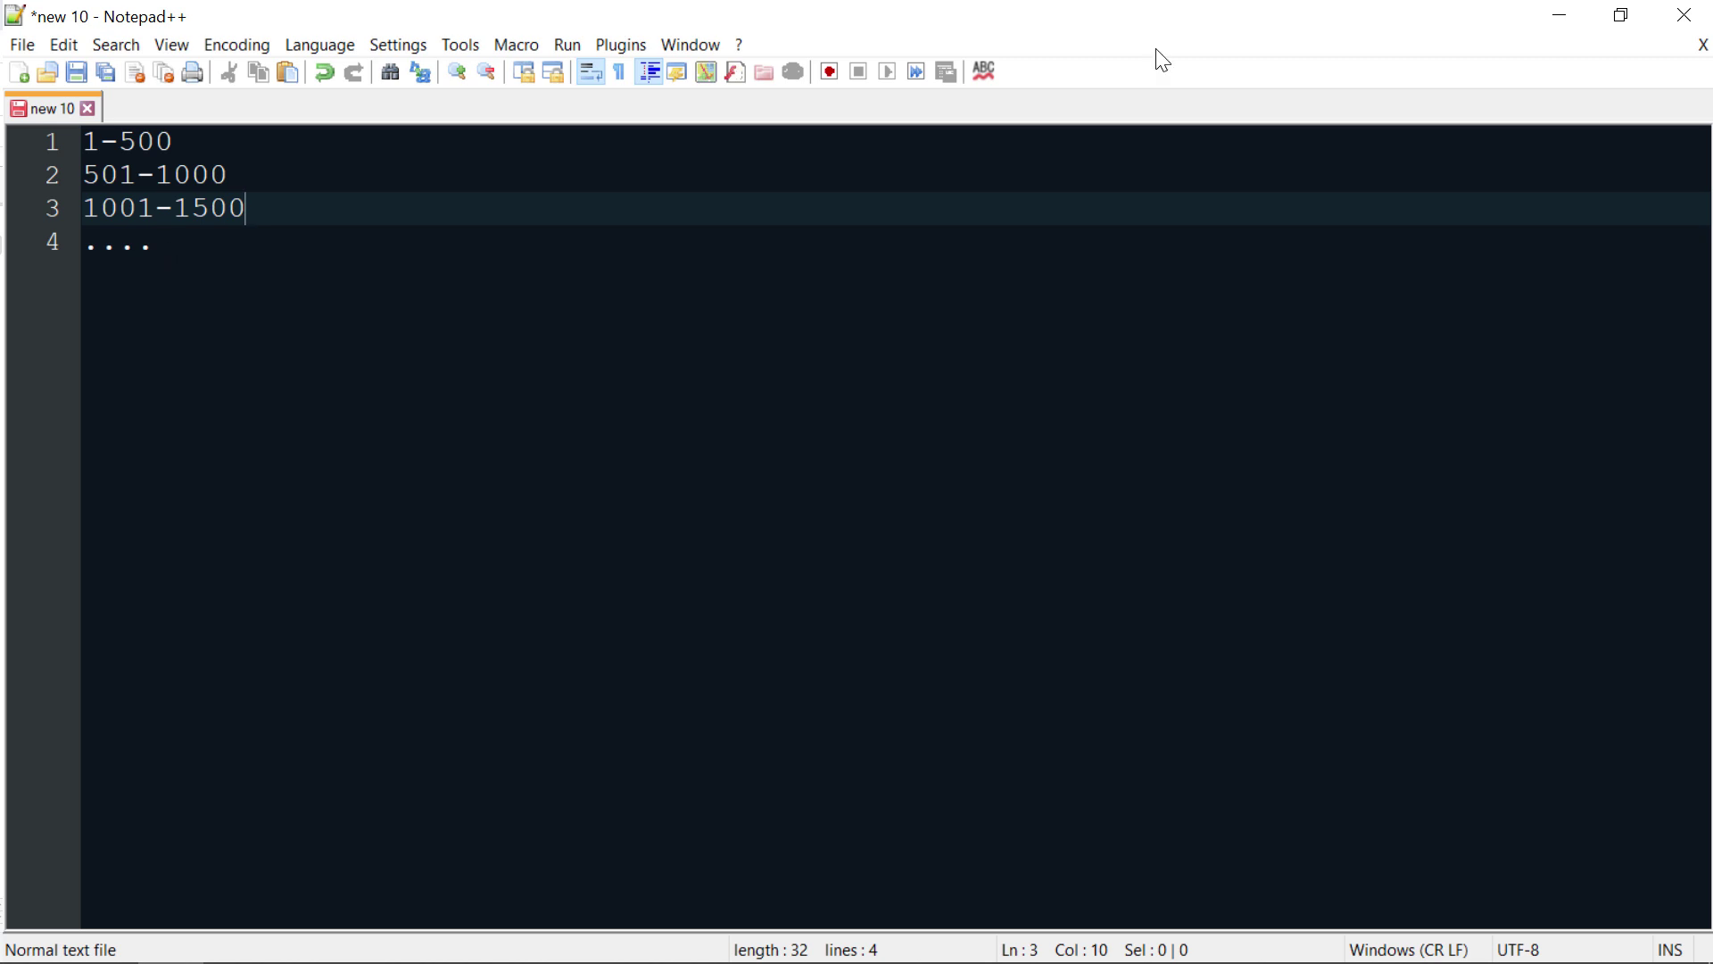
key(ctrl+a)
key(BackSpace)
text(1)
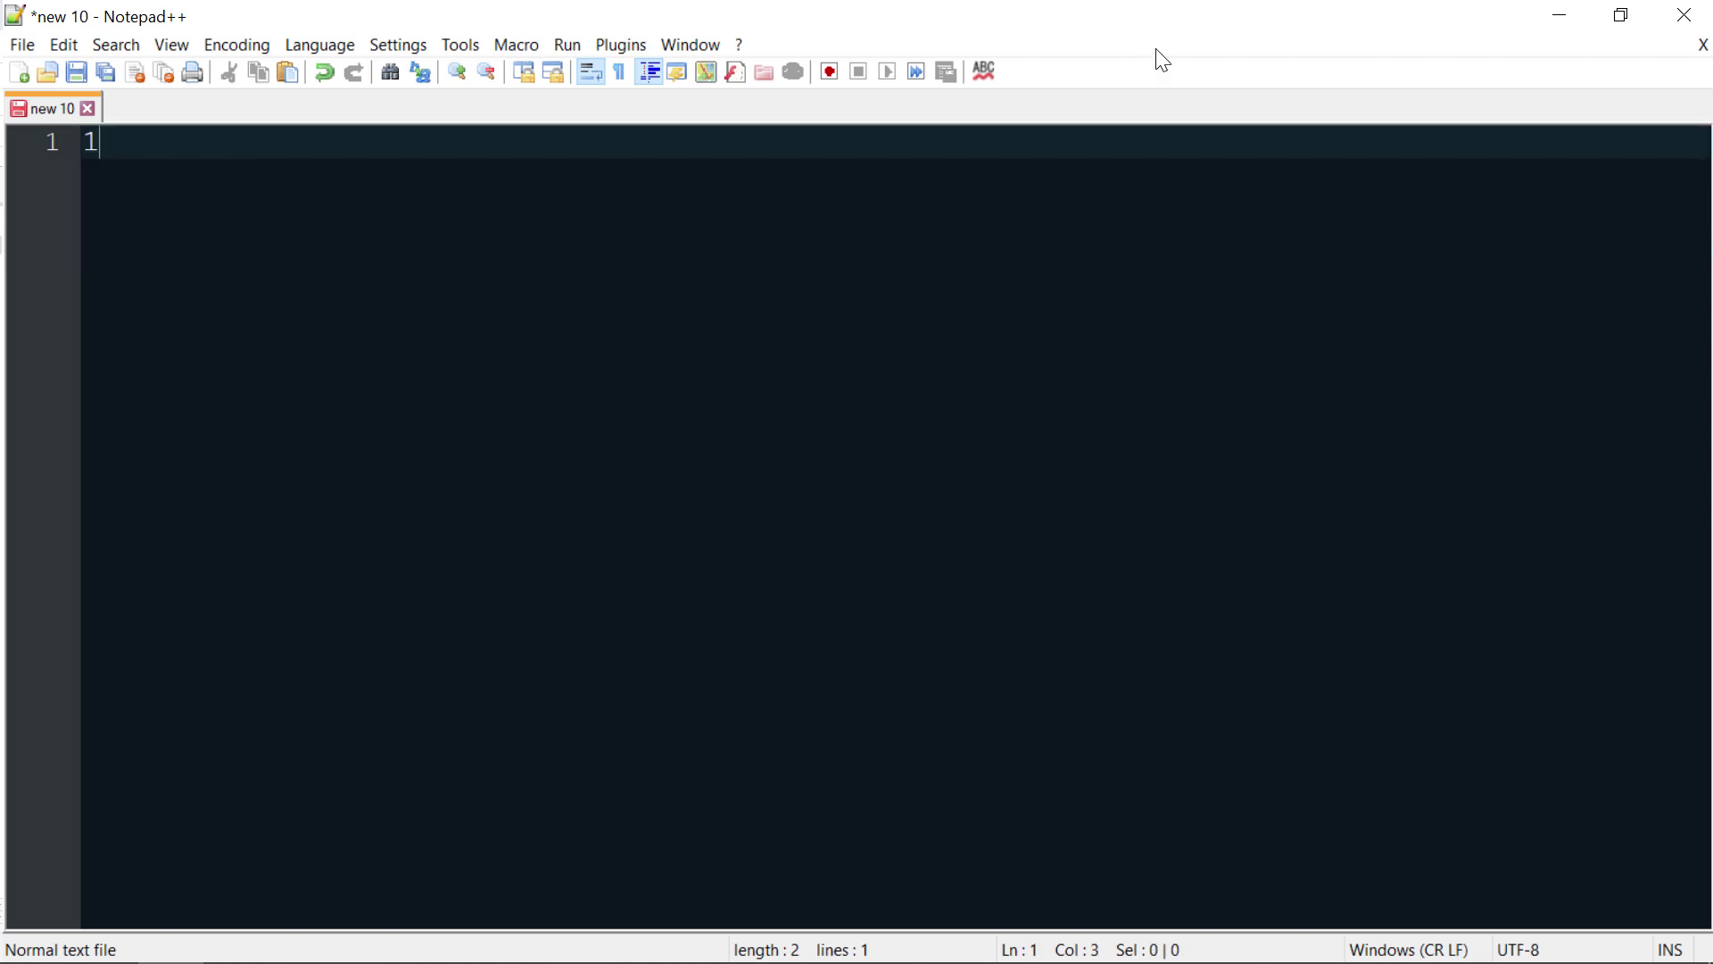
text(-100)
key(Return)
text(101)
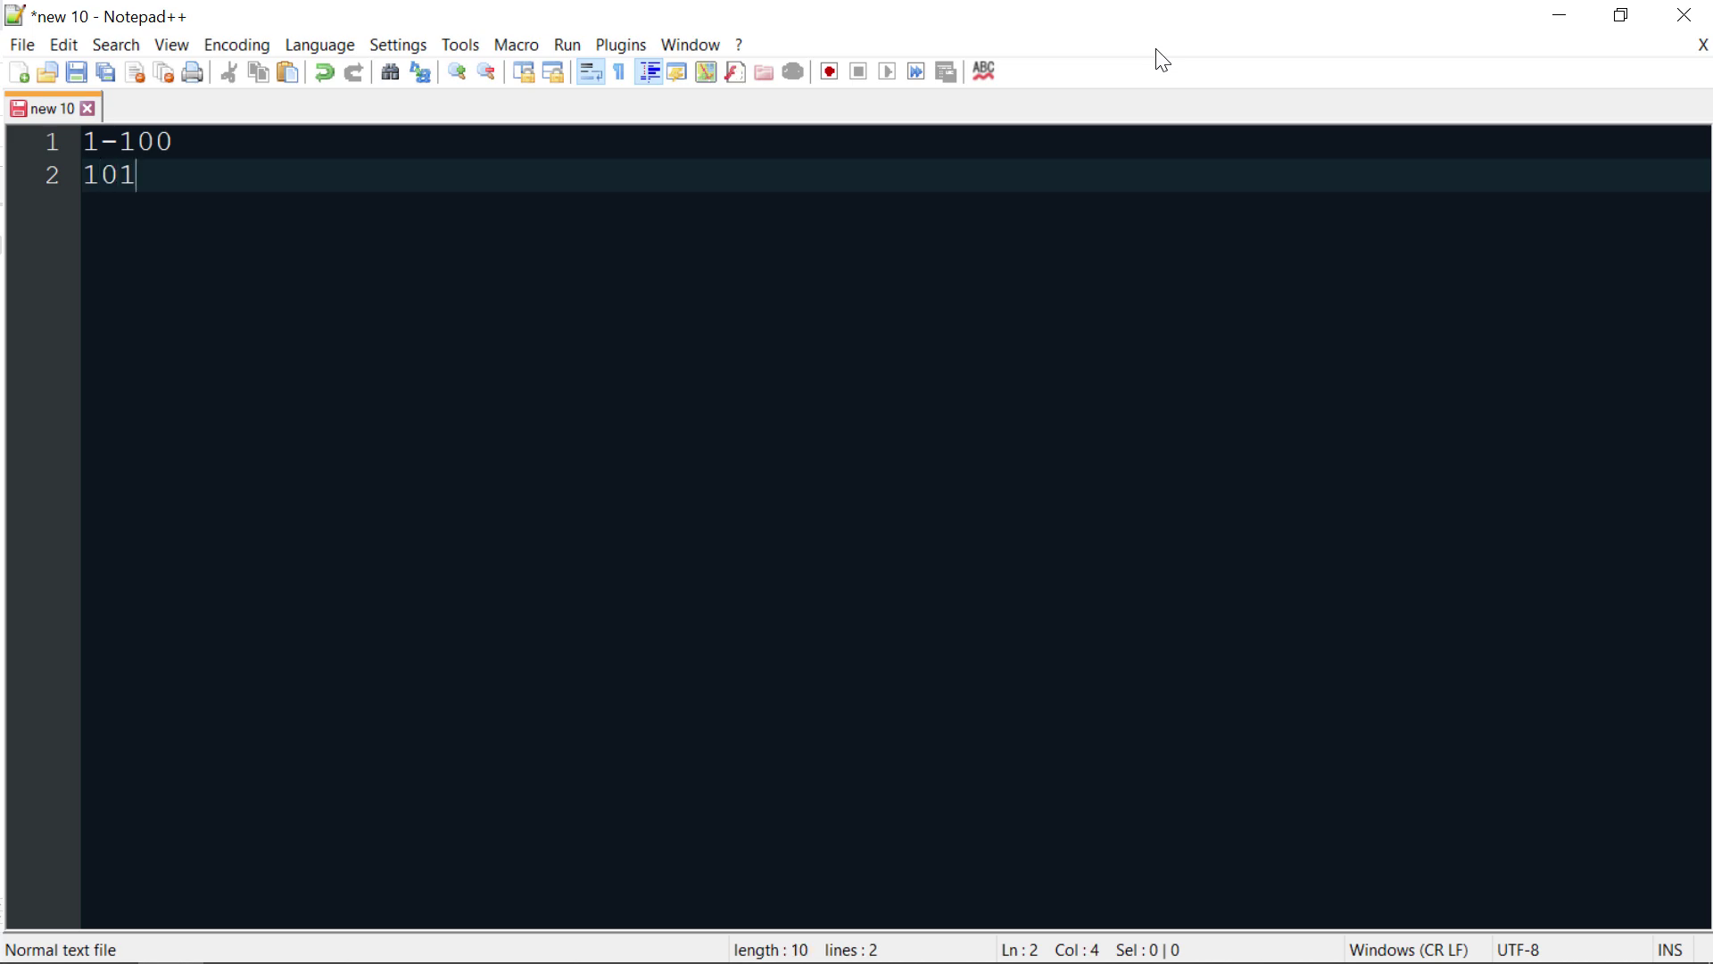
text(-200)
click(1560, 16)
Step: Name the Value Range variable "Word count range" and save it
click(425, 153)
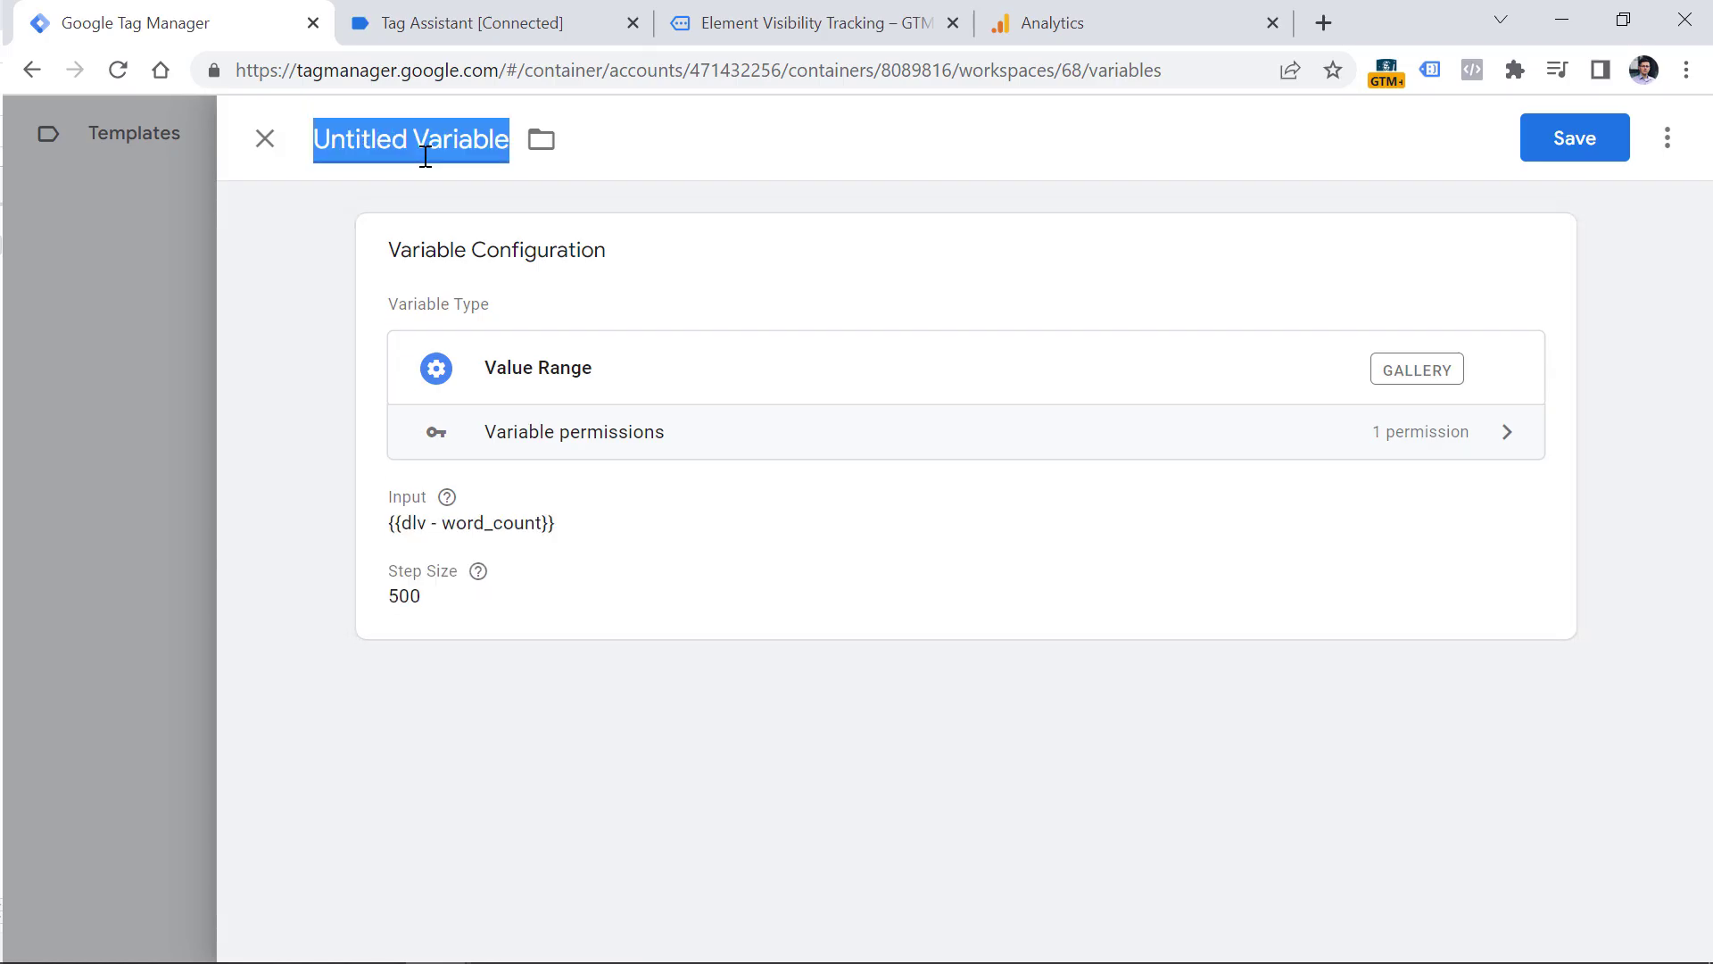
text(Word)
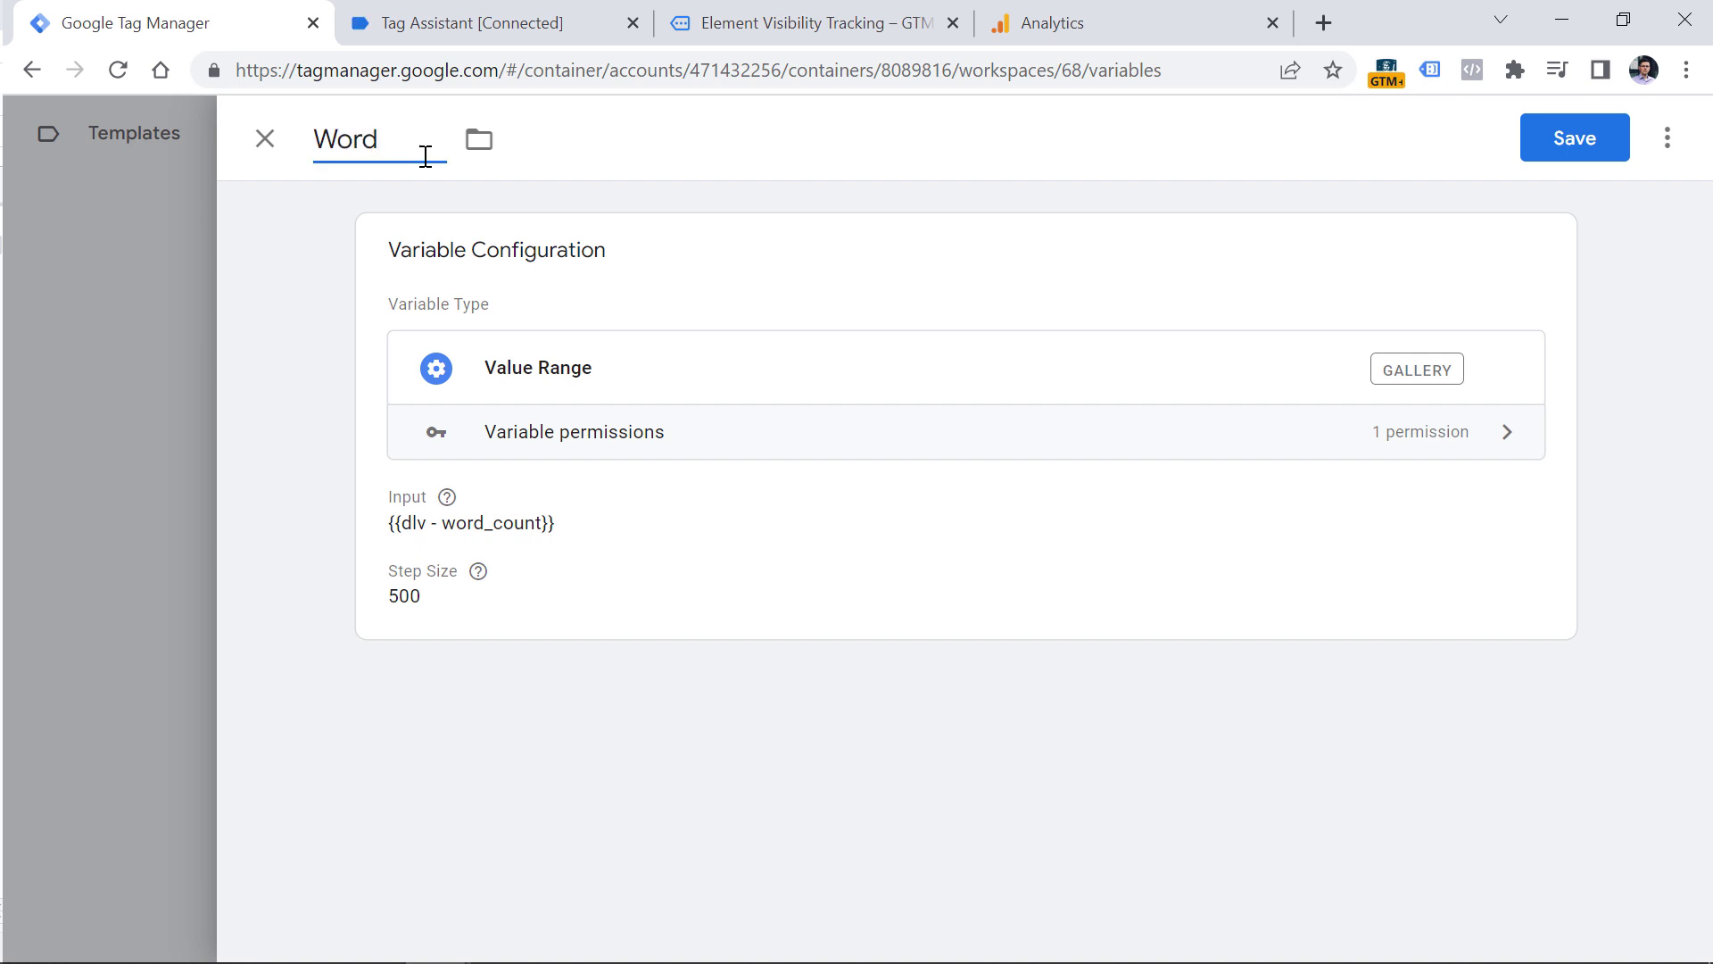
text( count range)
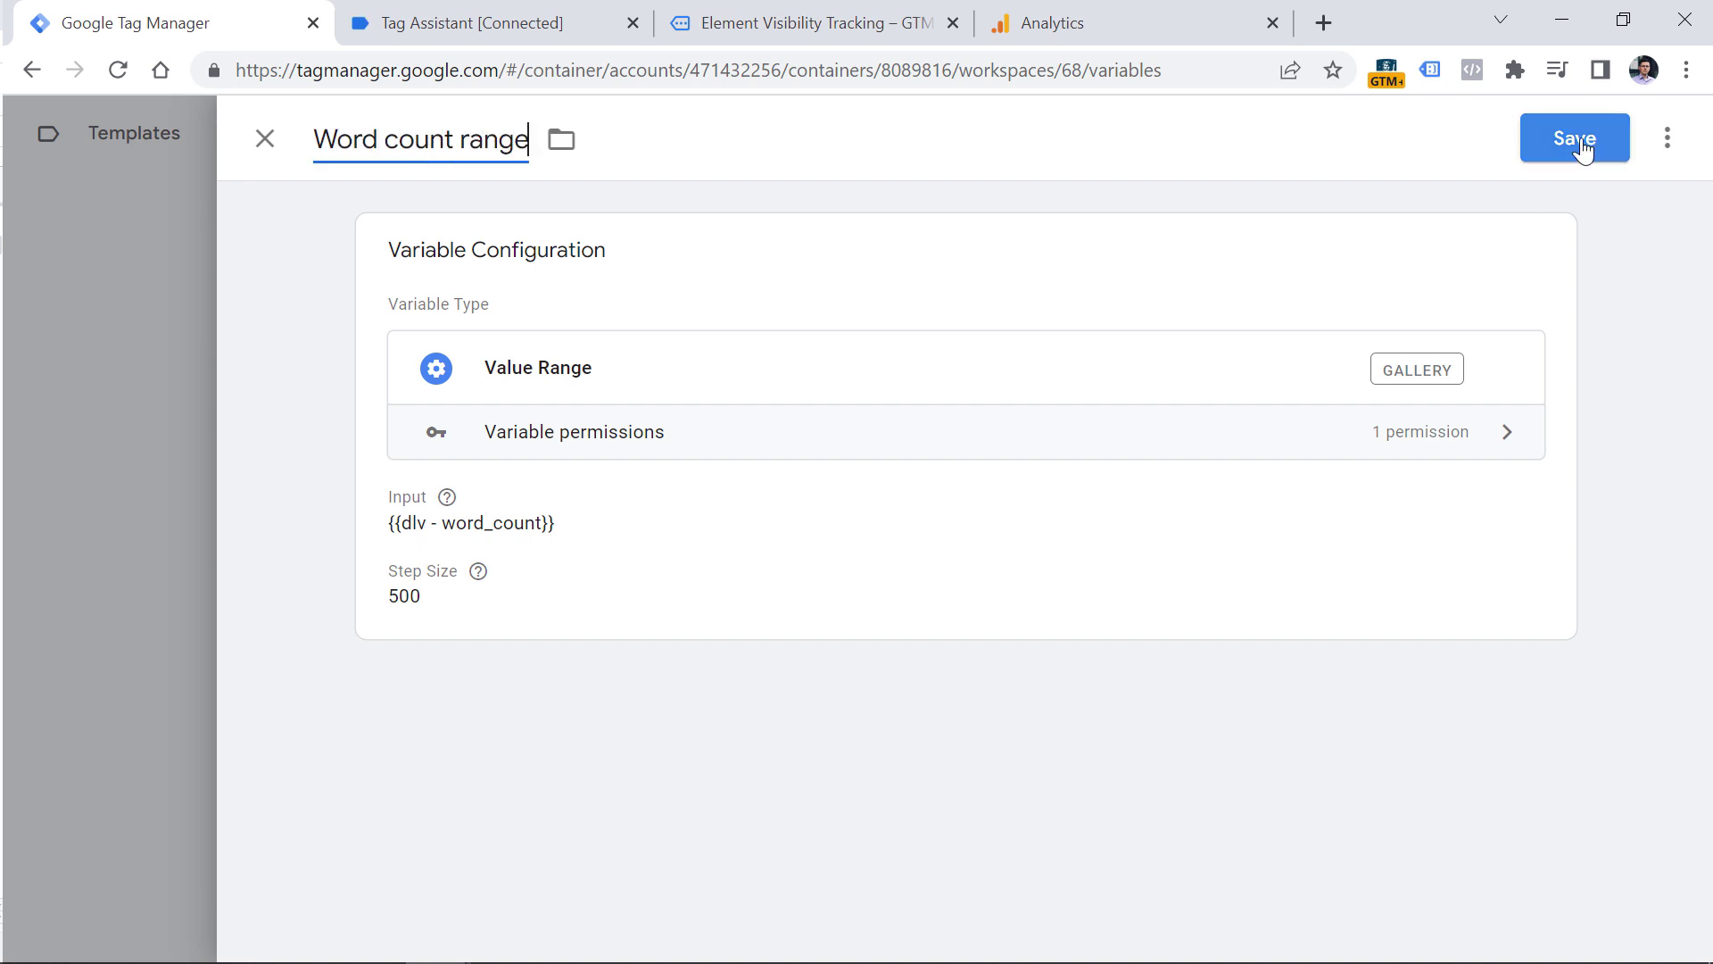
click(1576, 143)
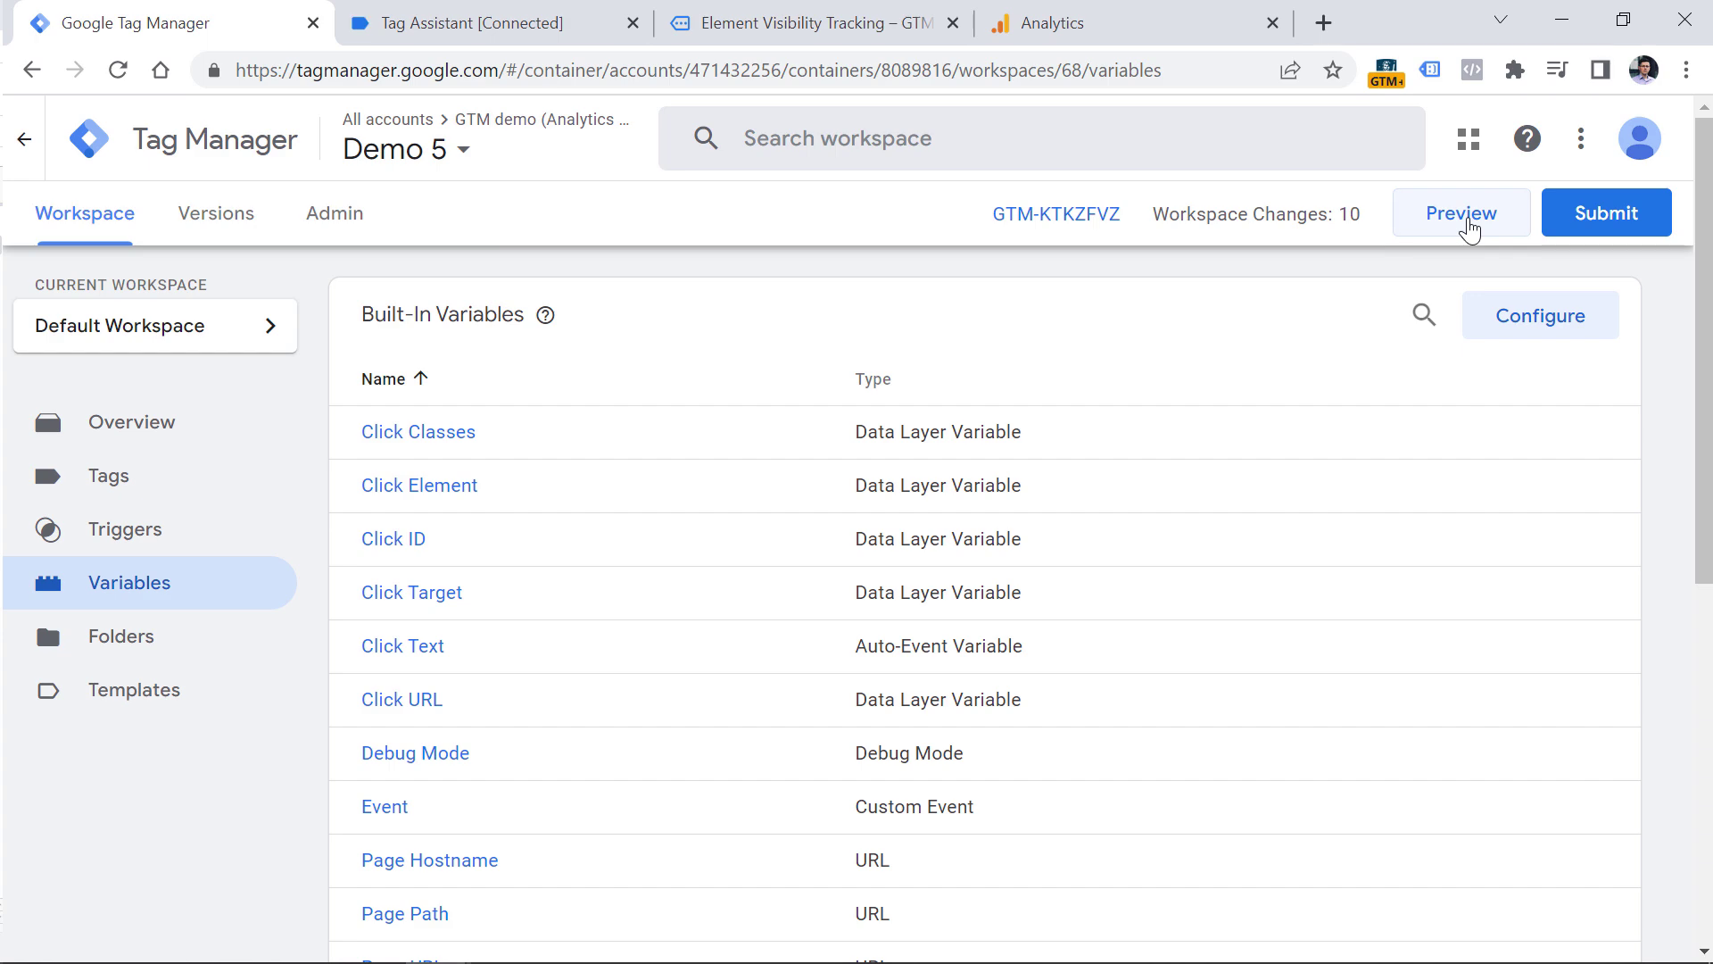
Step: Preview the container and open the Element Visibility Tracking article from the connected store's blog
click(1464, 214)
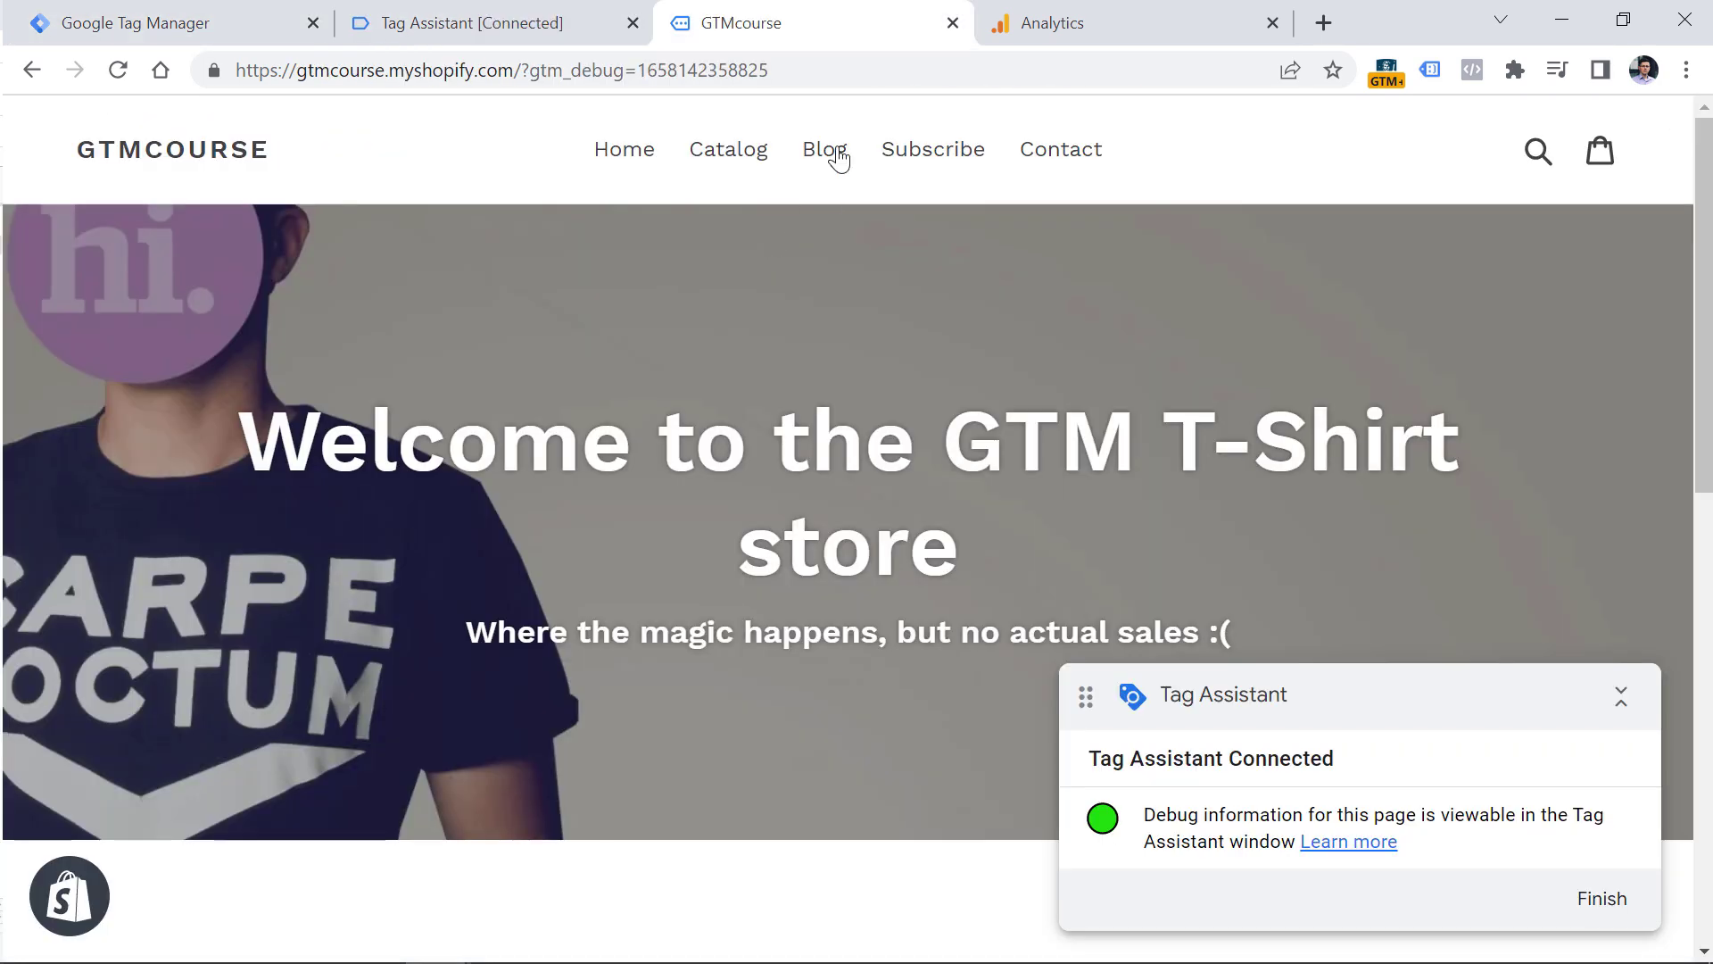
click(842, 161)
scroll(526, 456, down, 15)
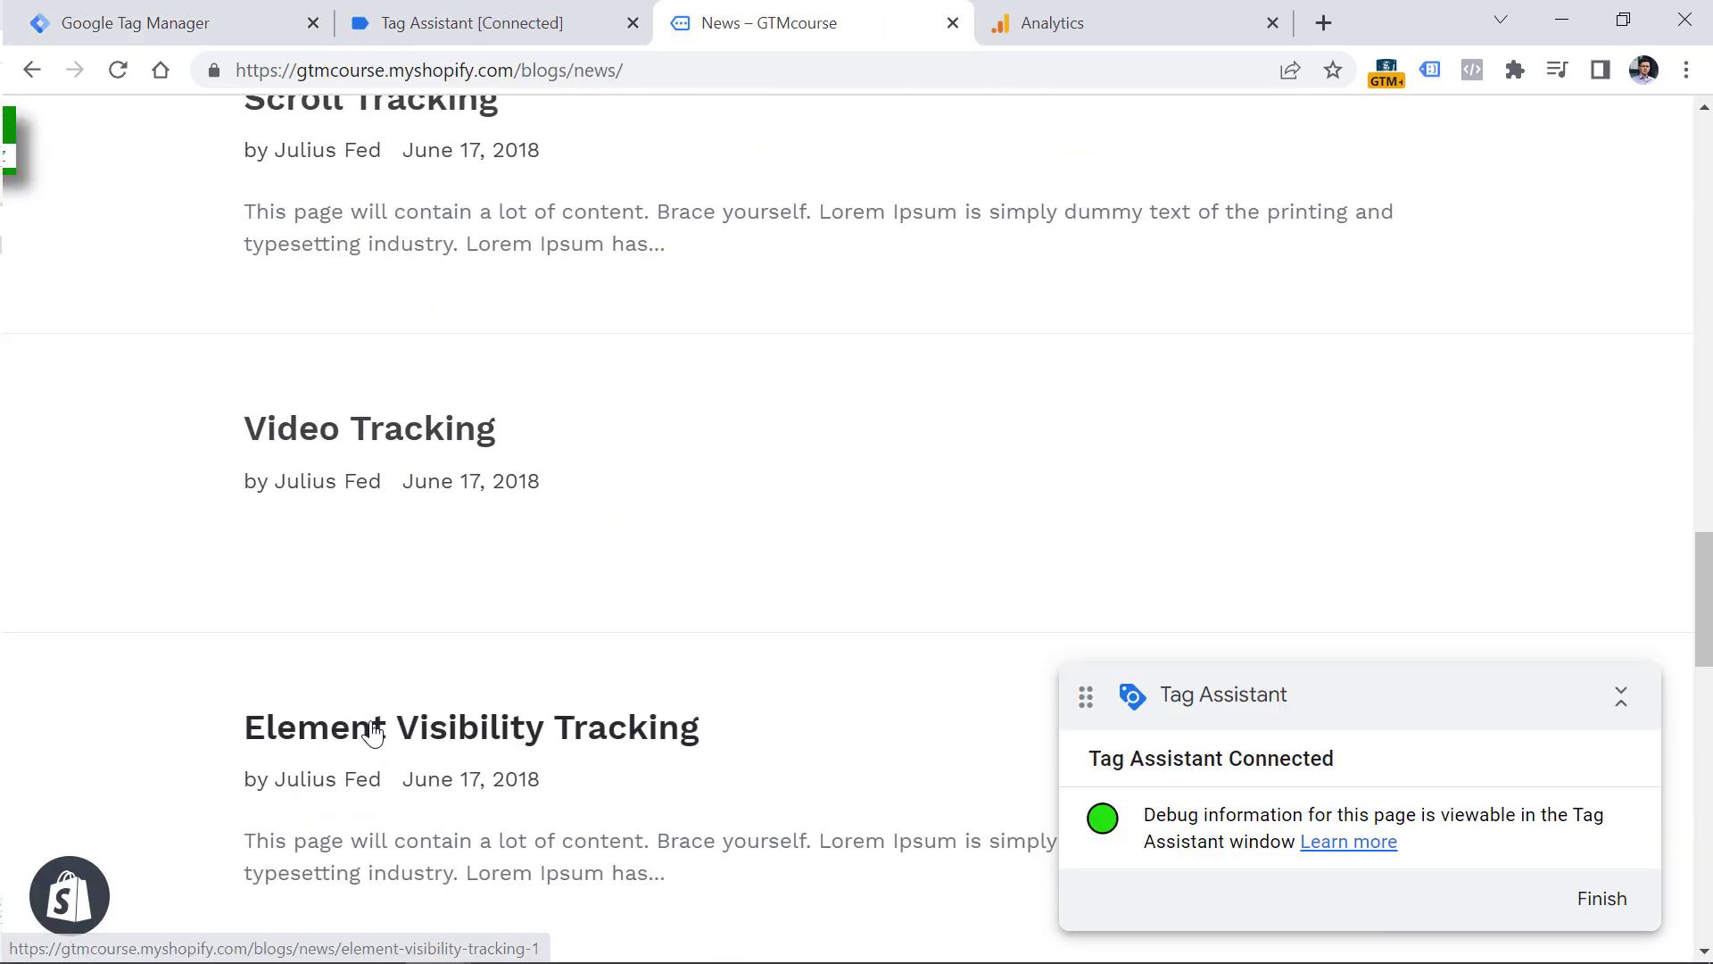
click(373, 738)
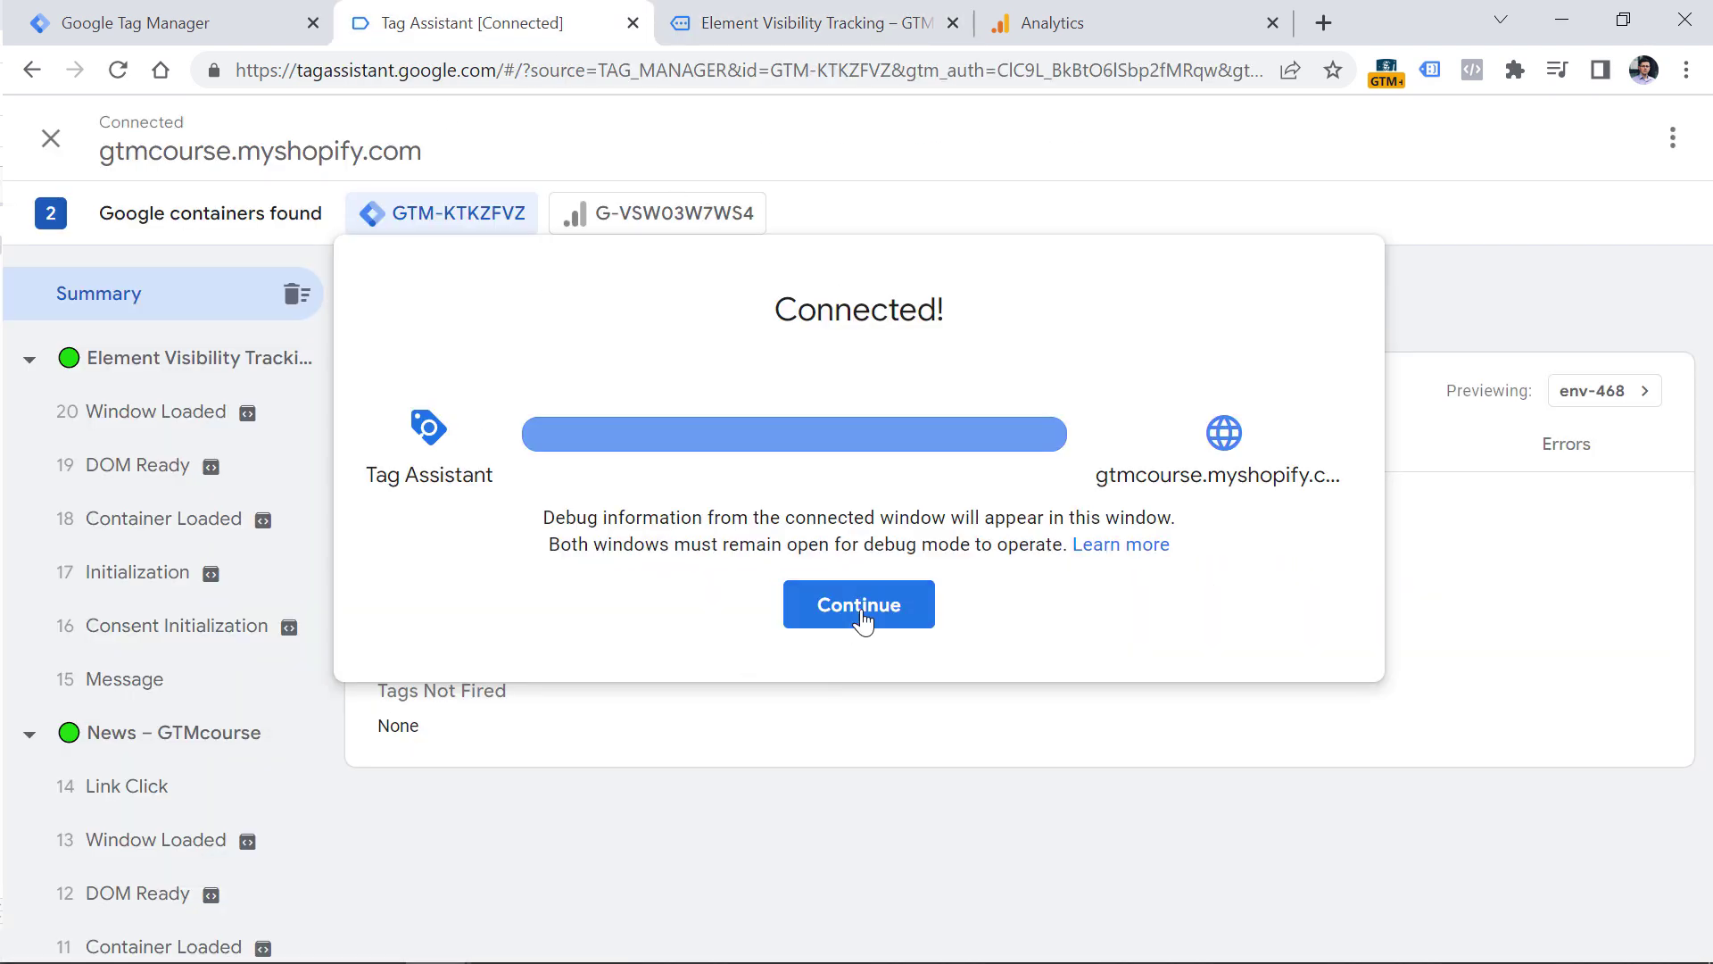
Step: In Tag Assistant, compare the dlv - word_count and Word count range variable values for the article's Container Loaded event
click(859, 622)
click(160, 522)
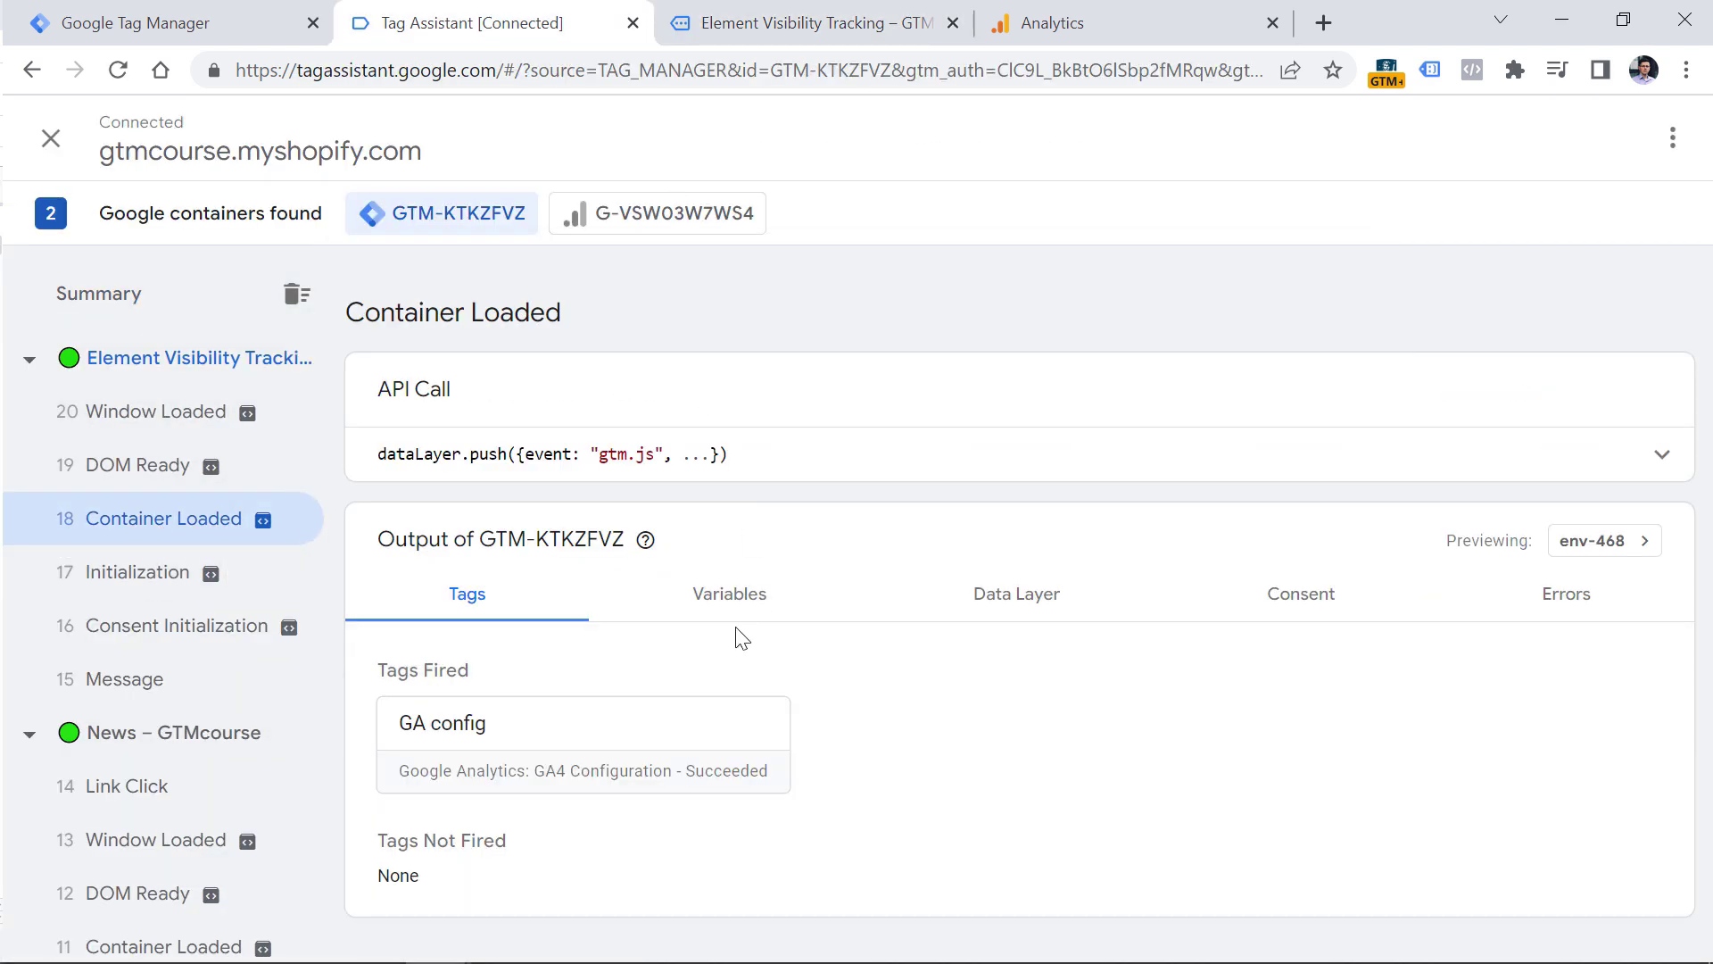
click(748, 603)
scroll(785, 501, down, 6)
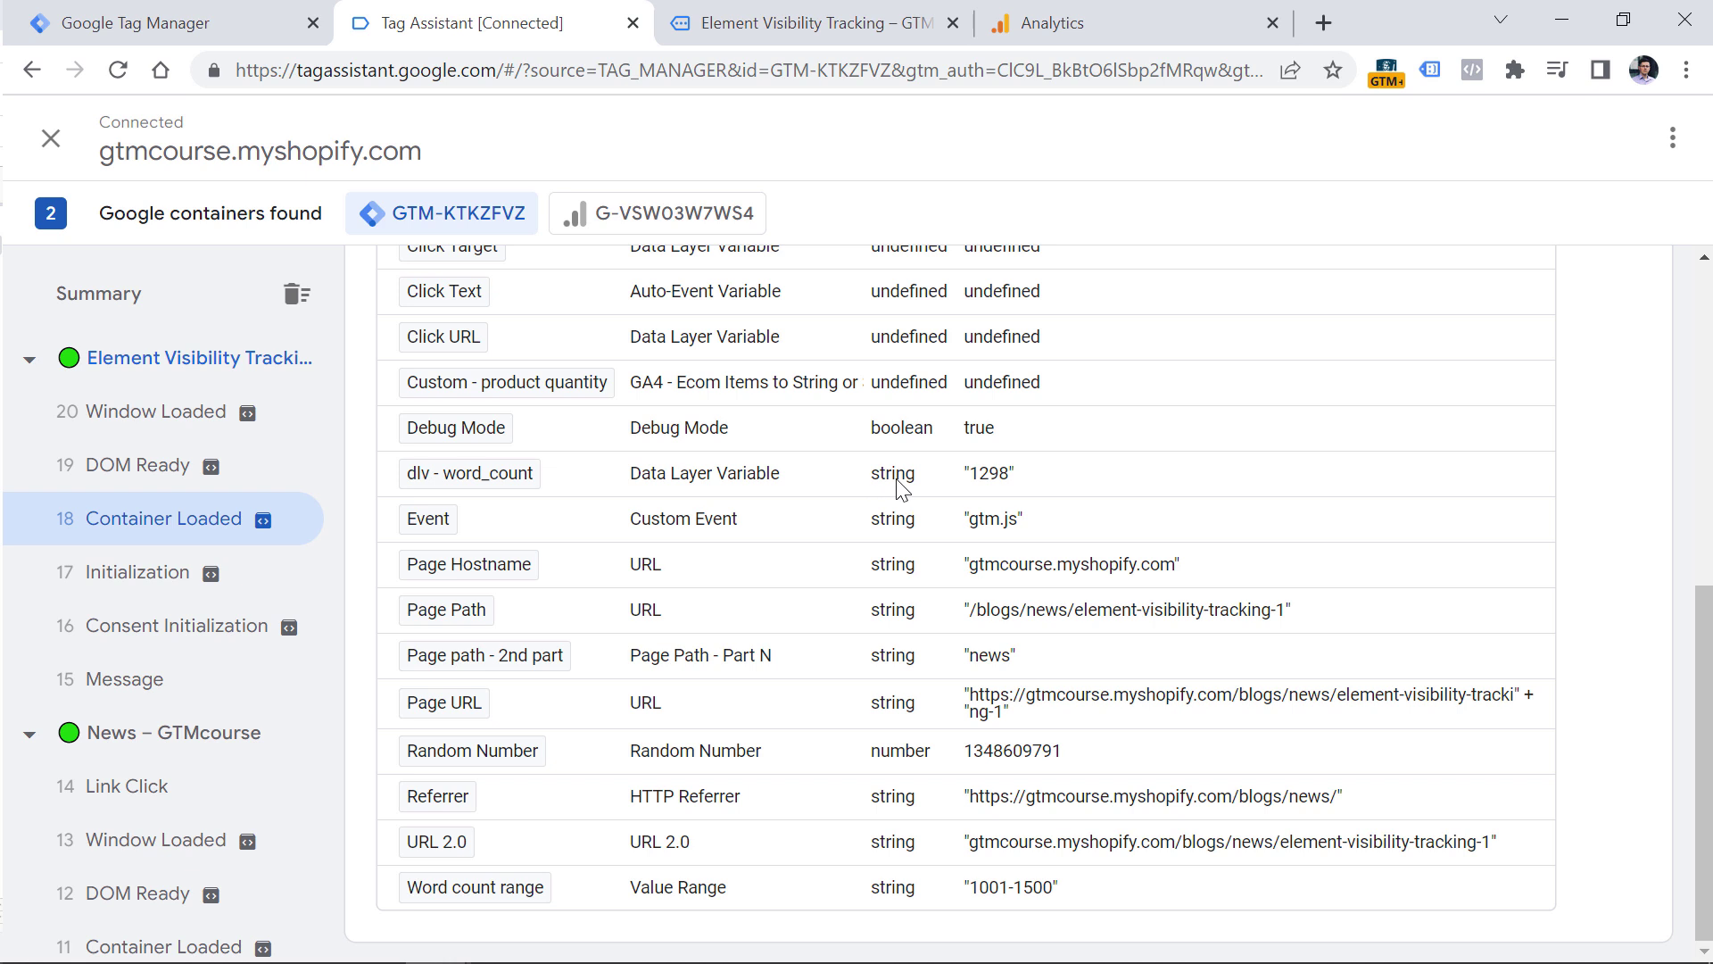
double_click(984, 479)
click(978, 483)
drag(971, 890, 1055, 891)
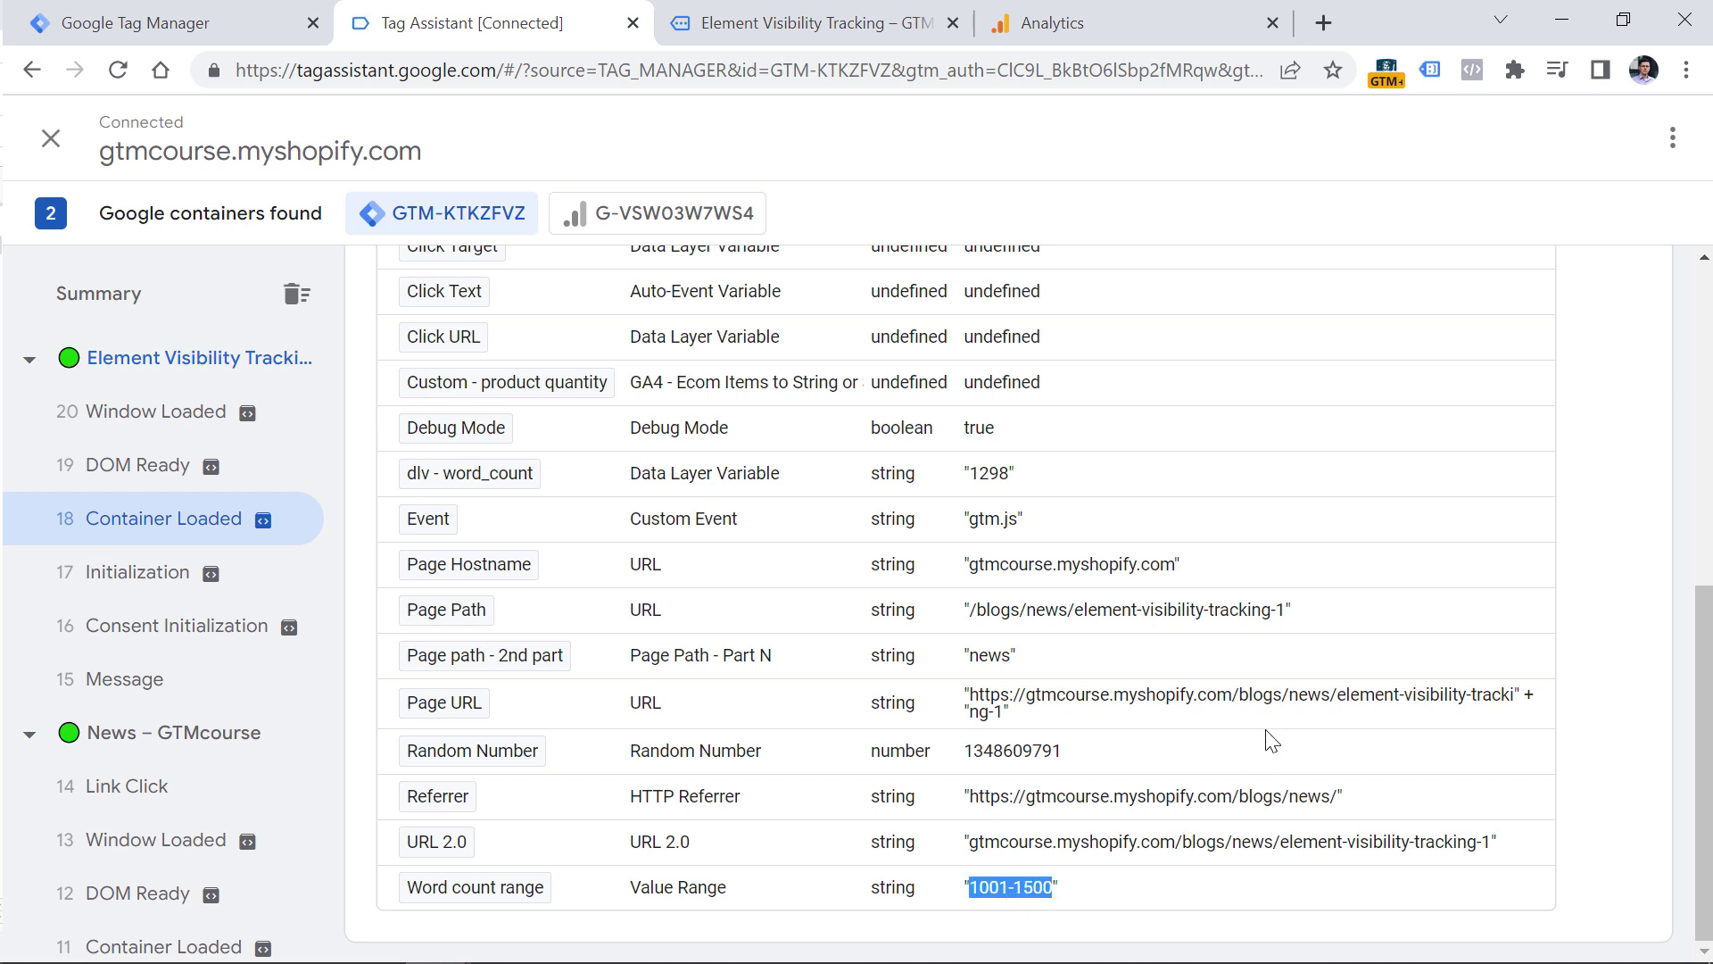
drag(969, 475, 1006, 479)
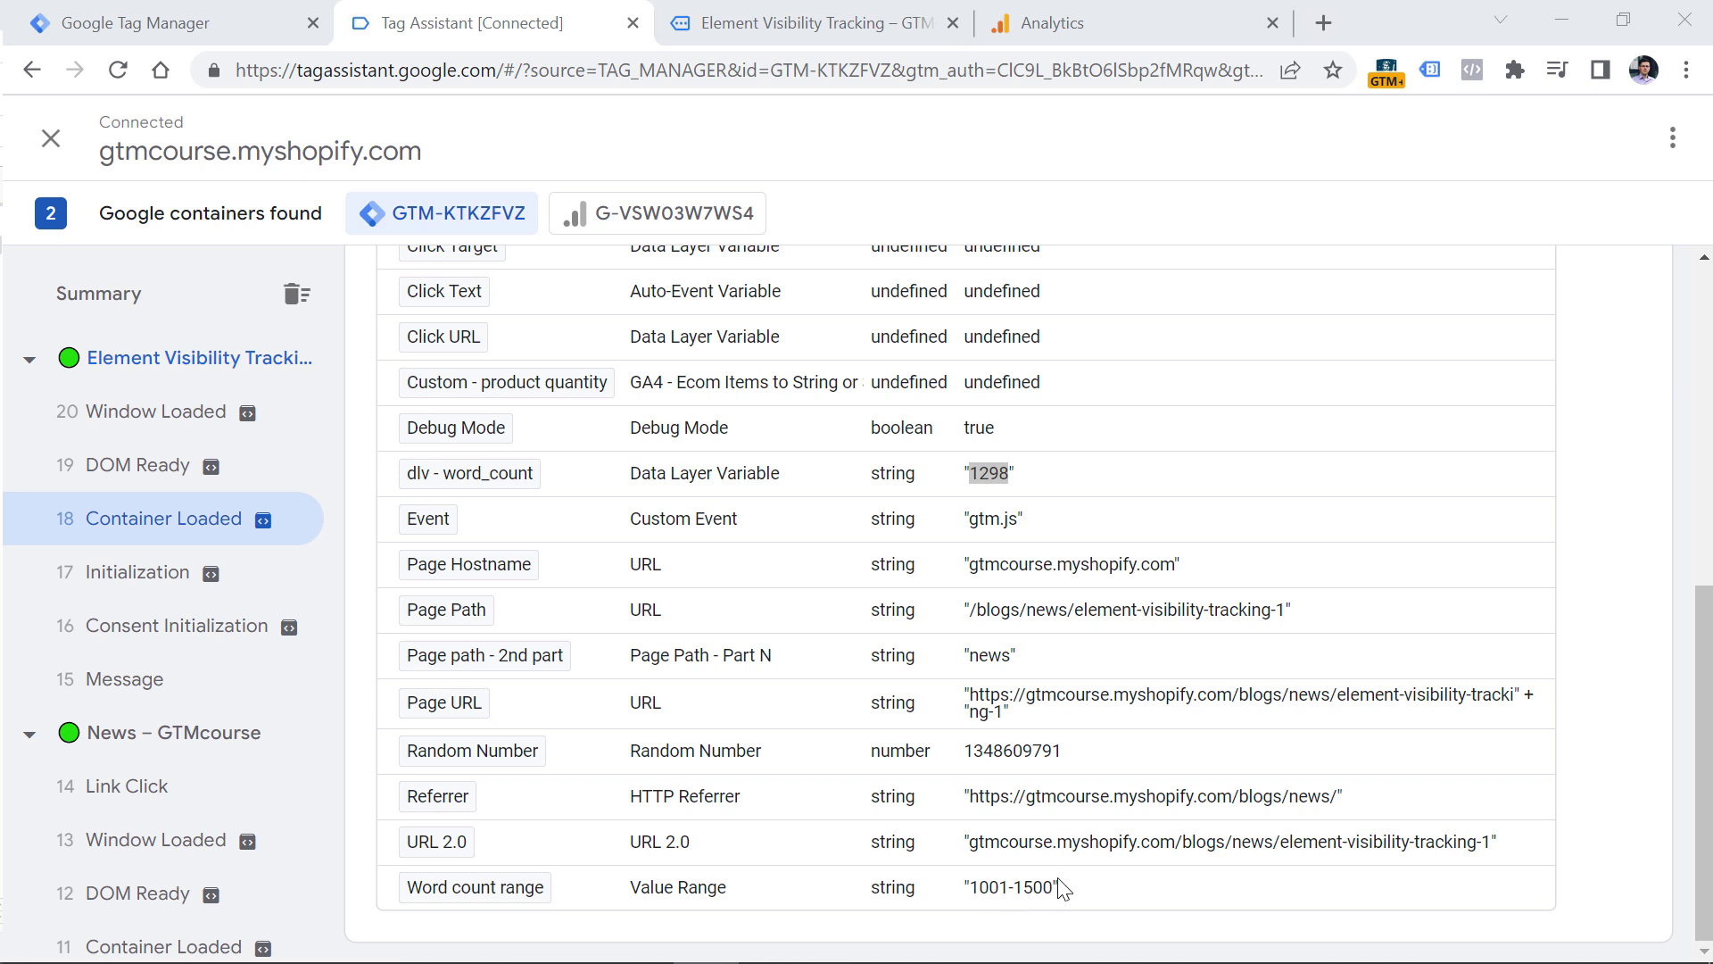
Step: Switch to the Notepad++ note and review each word count range against its number of pageviews
key(alt+Tab)
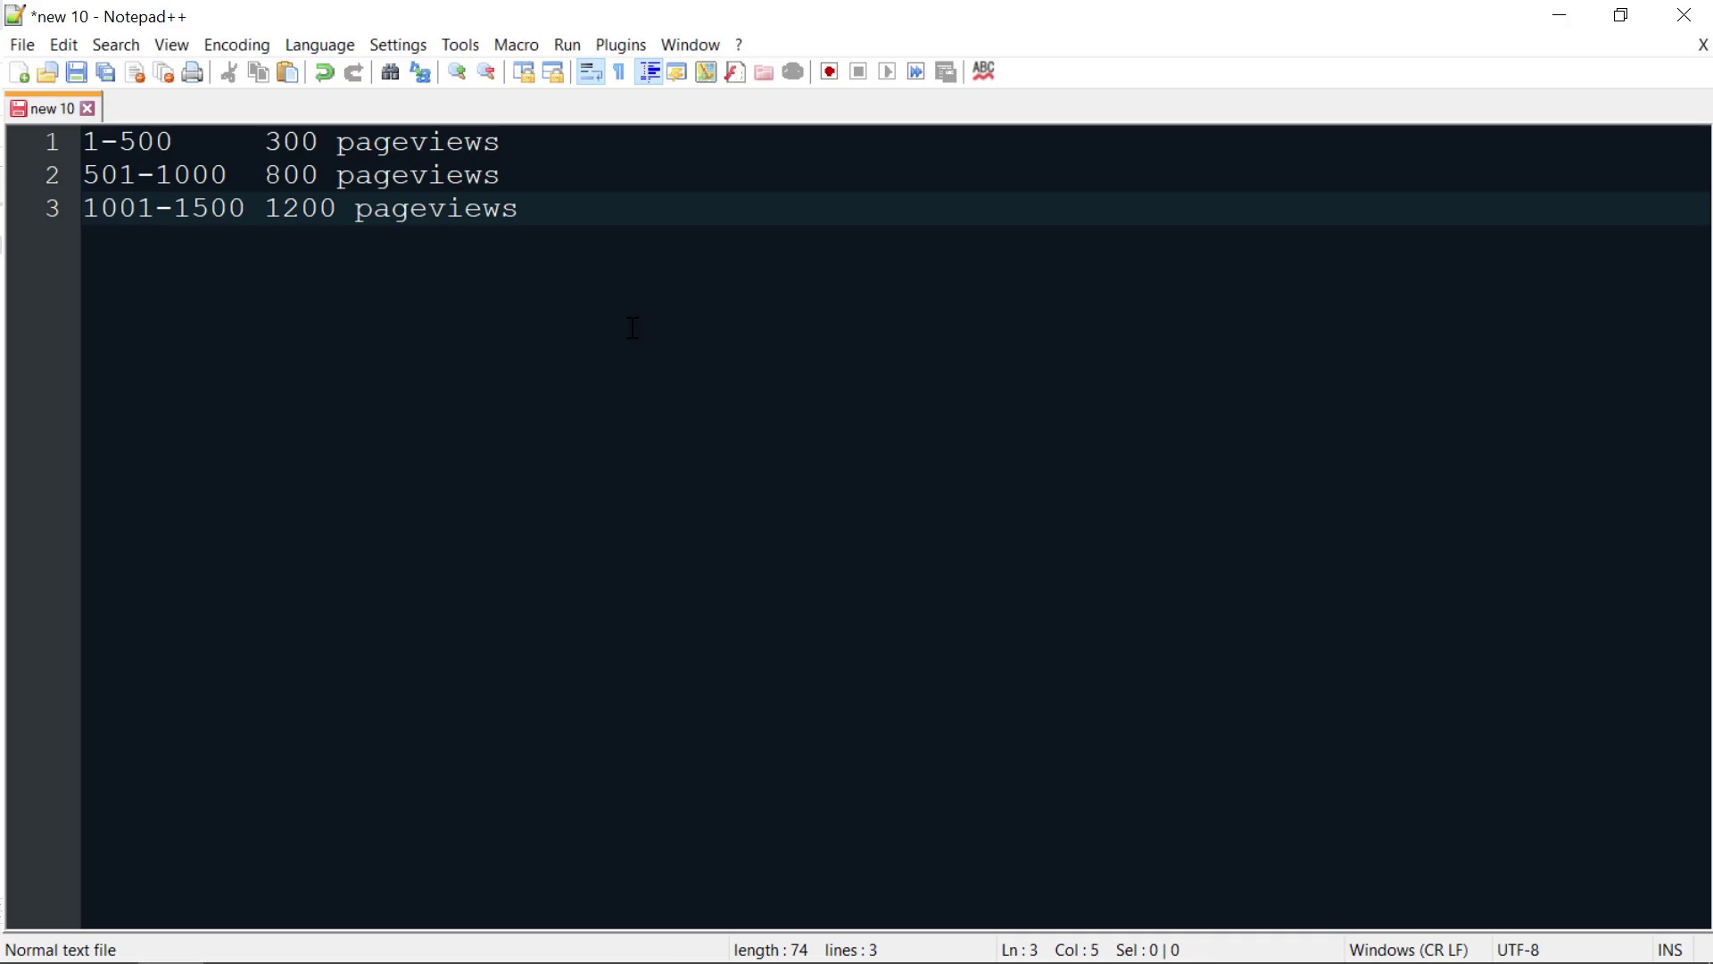
key(Up)
key(Up)
key(End)
key(shift+Left)
key(shift+Left)
key(shift+Left)
key(shift+Left)
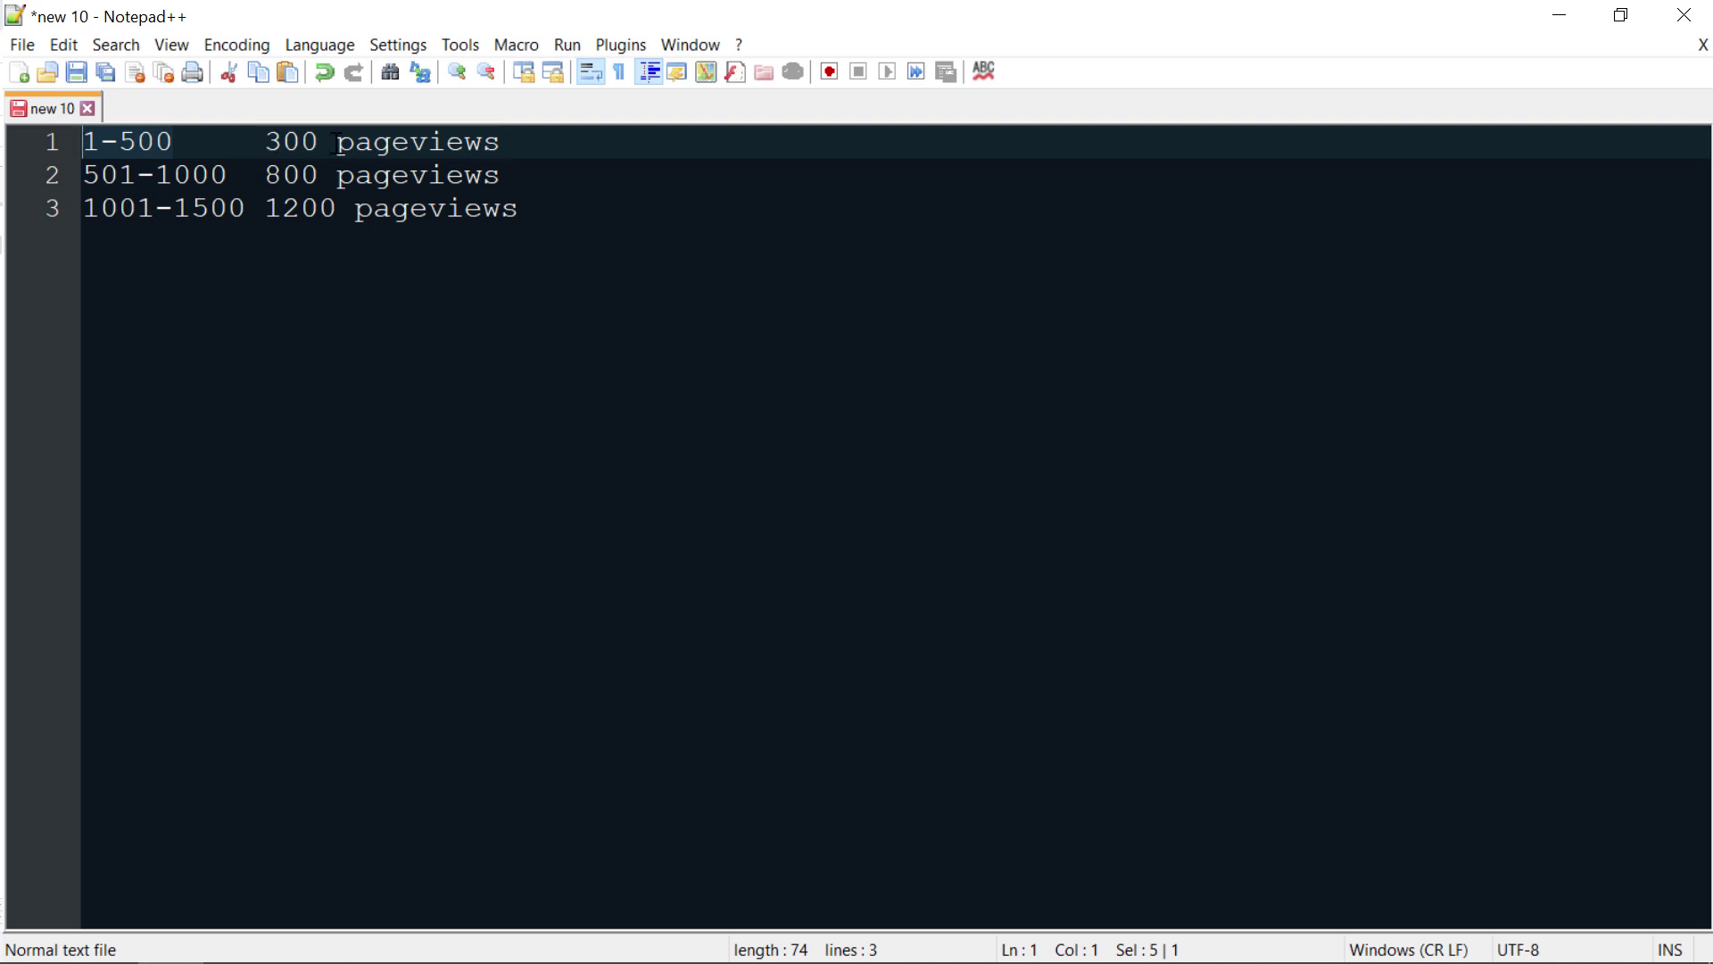
drag(230, 178, 83, 178)
drag(266, 177, 317, 175)
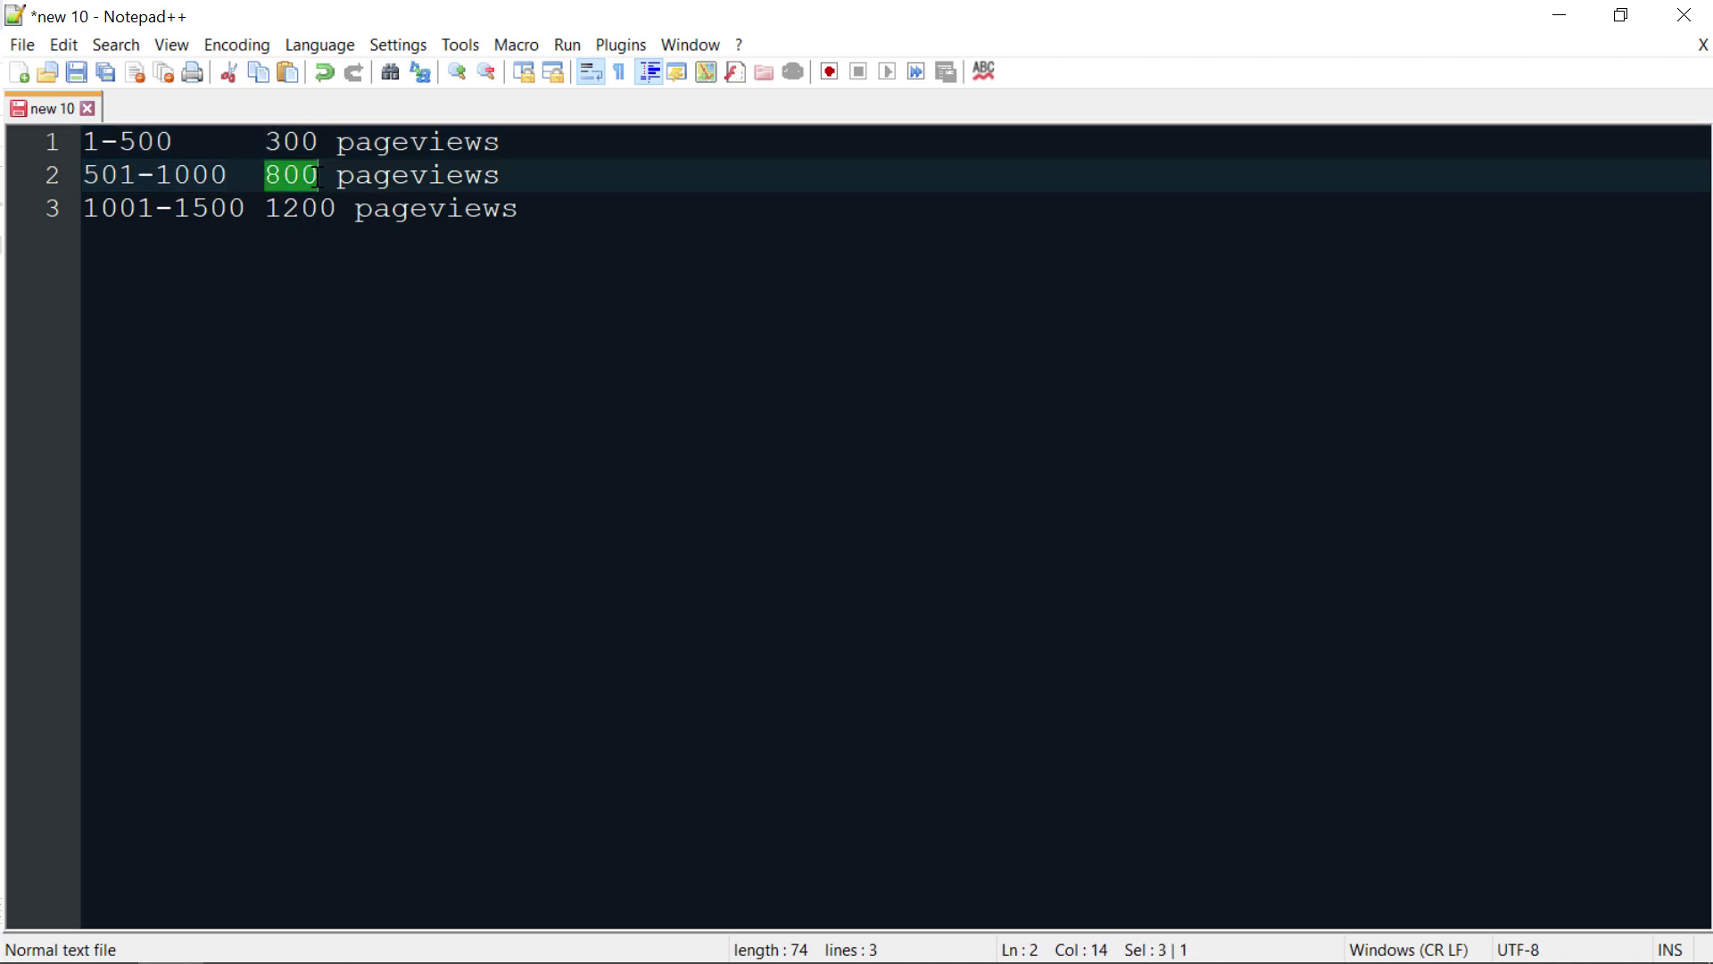
click(262, 306)
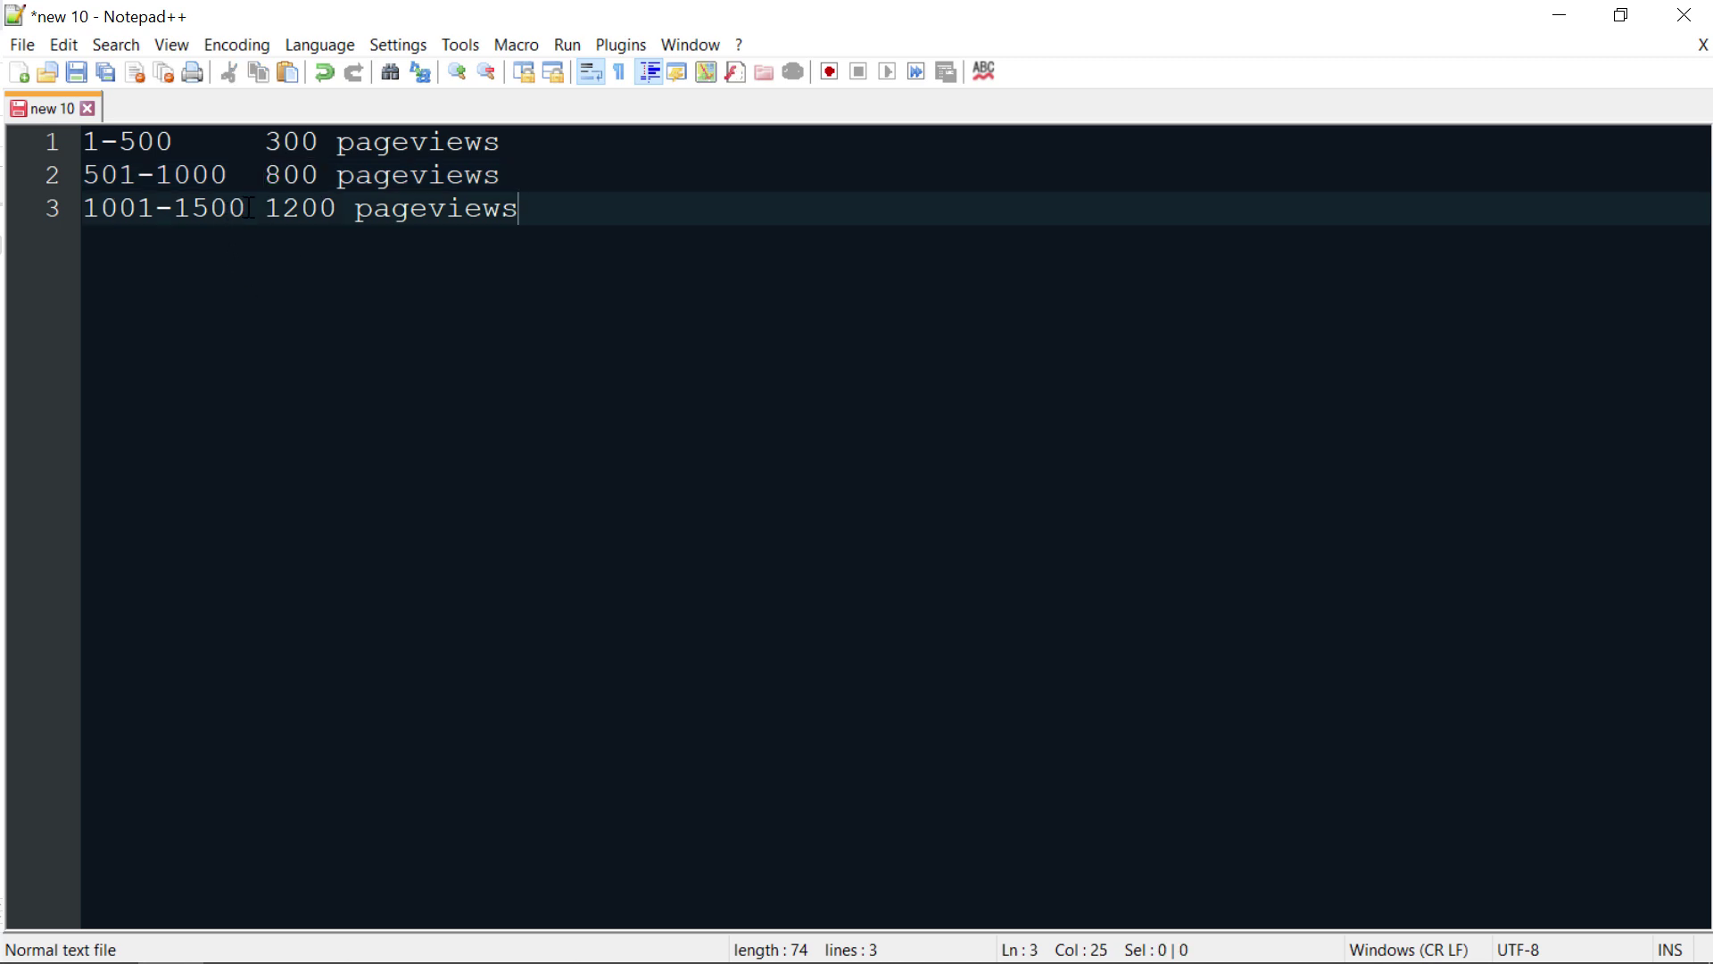
drag(249, 208, 82, 209)
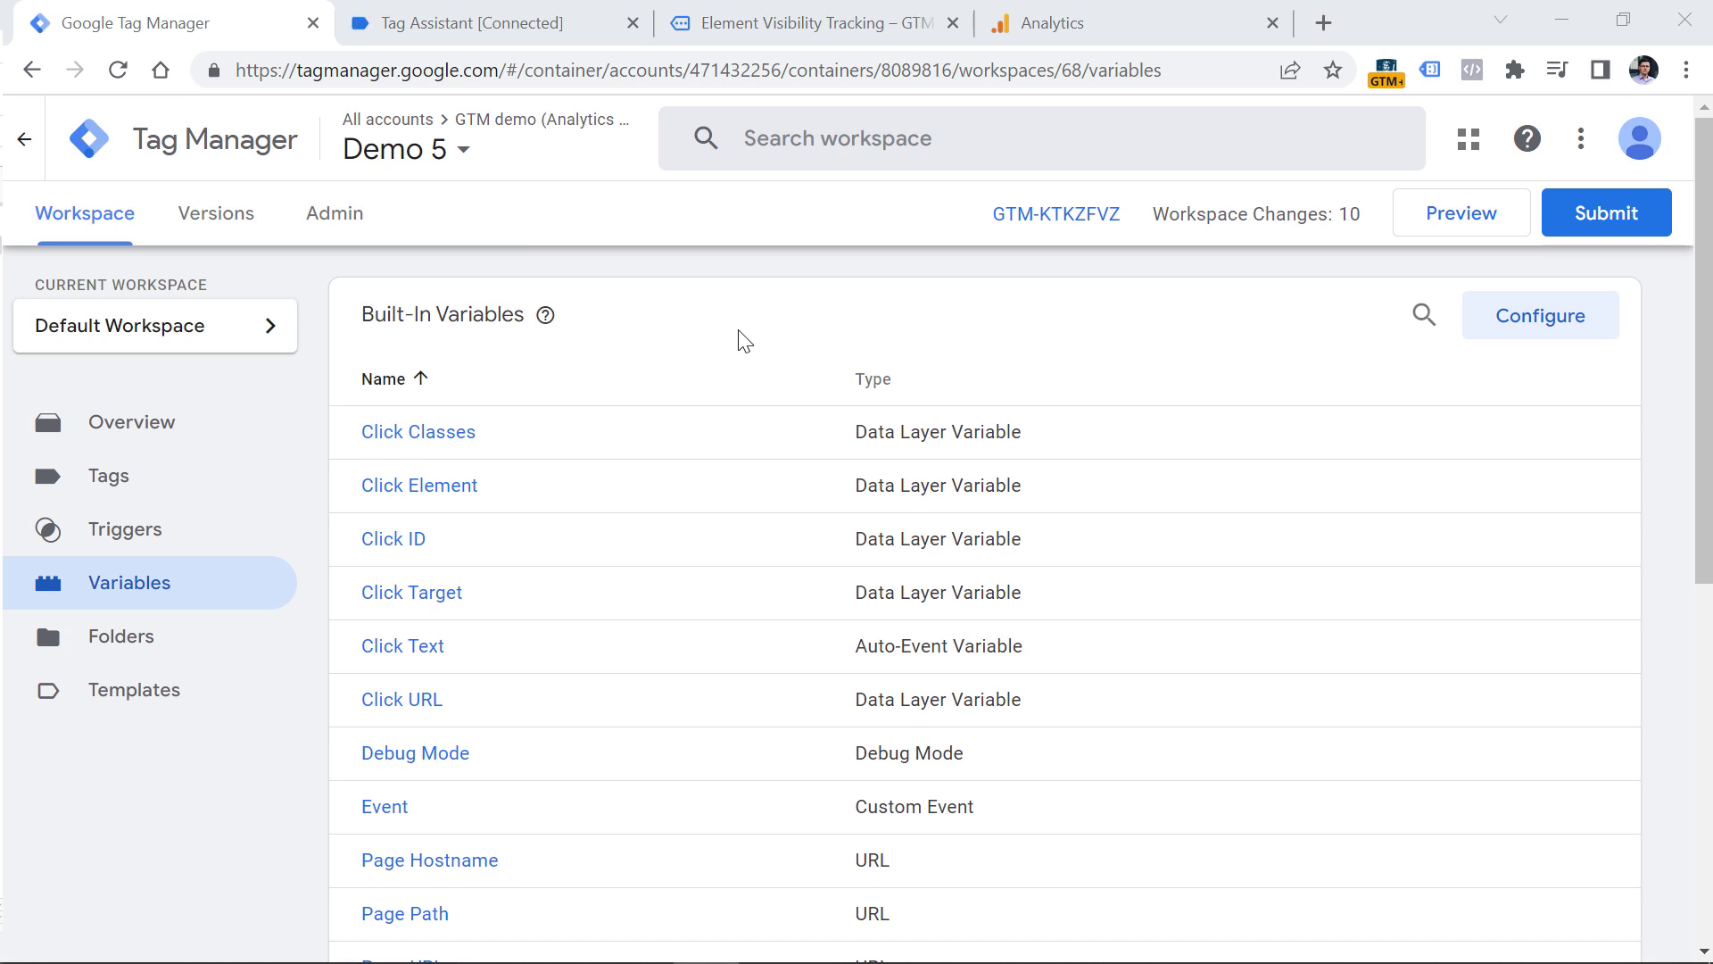
Step: In Tag Manager, add a word_count field to set in the GA config tag, with {{Word count range}} as its value
click(117, 482)
click(452, 439)
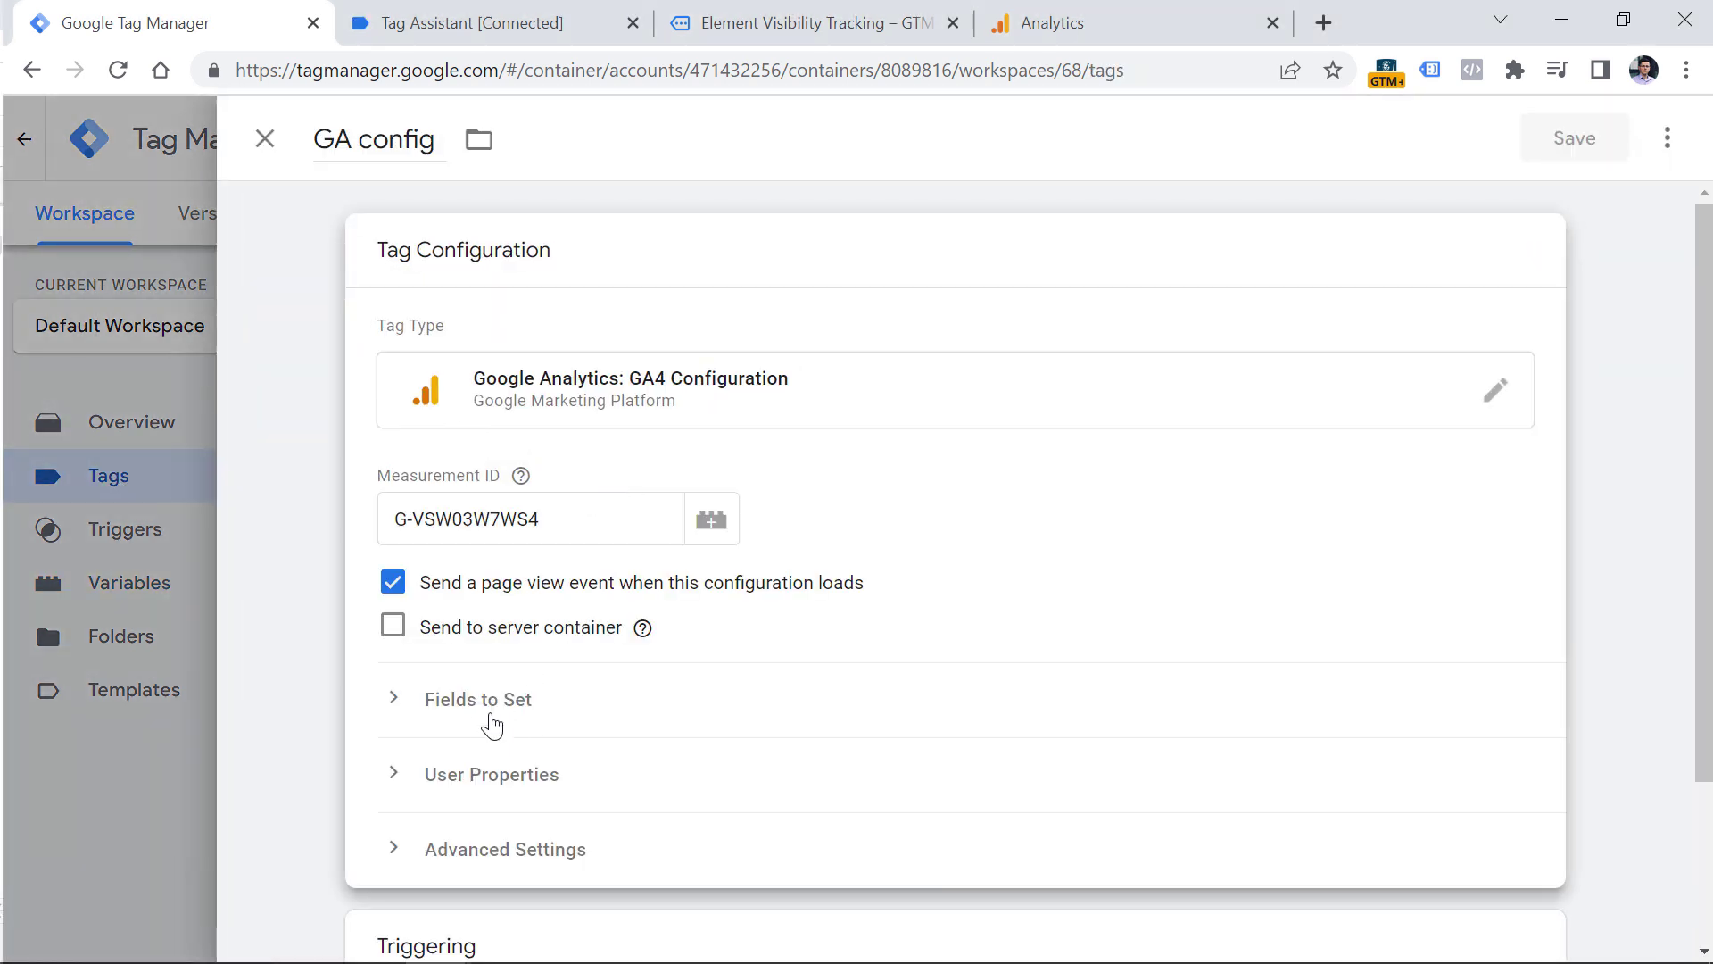
click(472, 705)
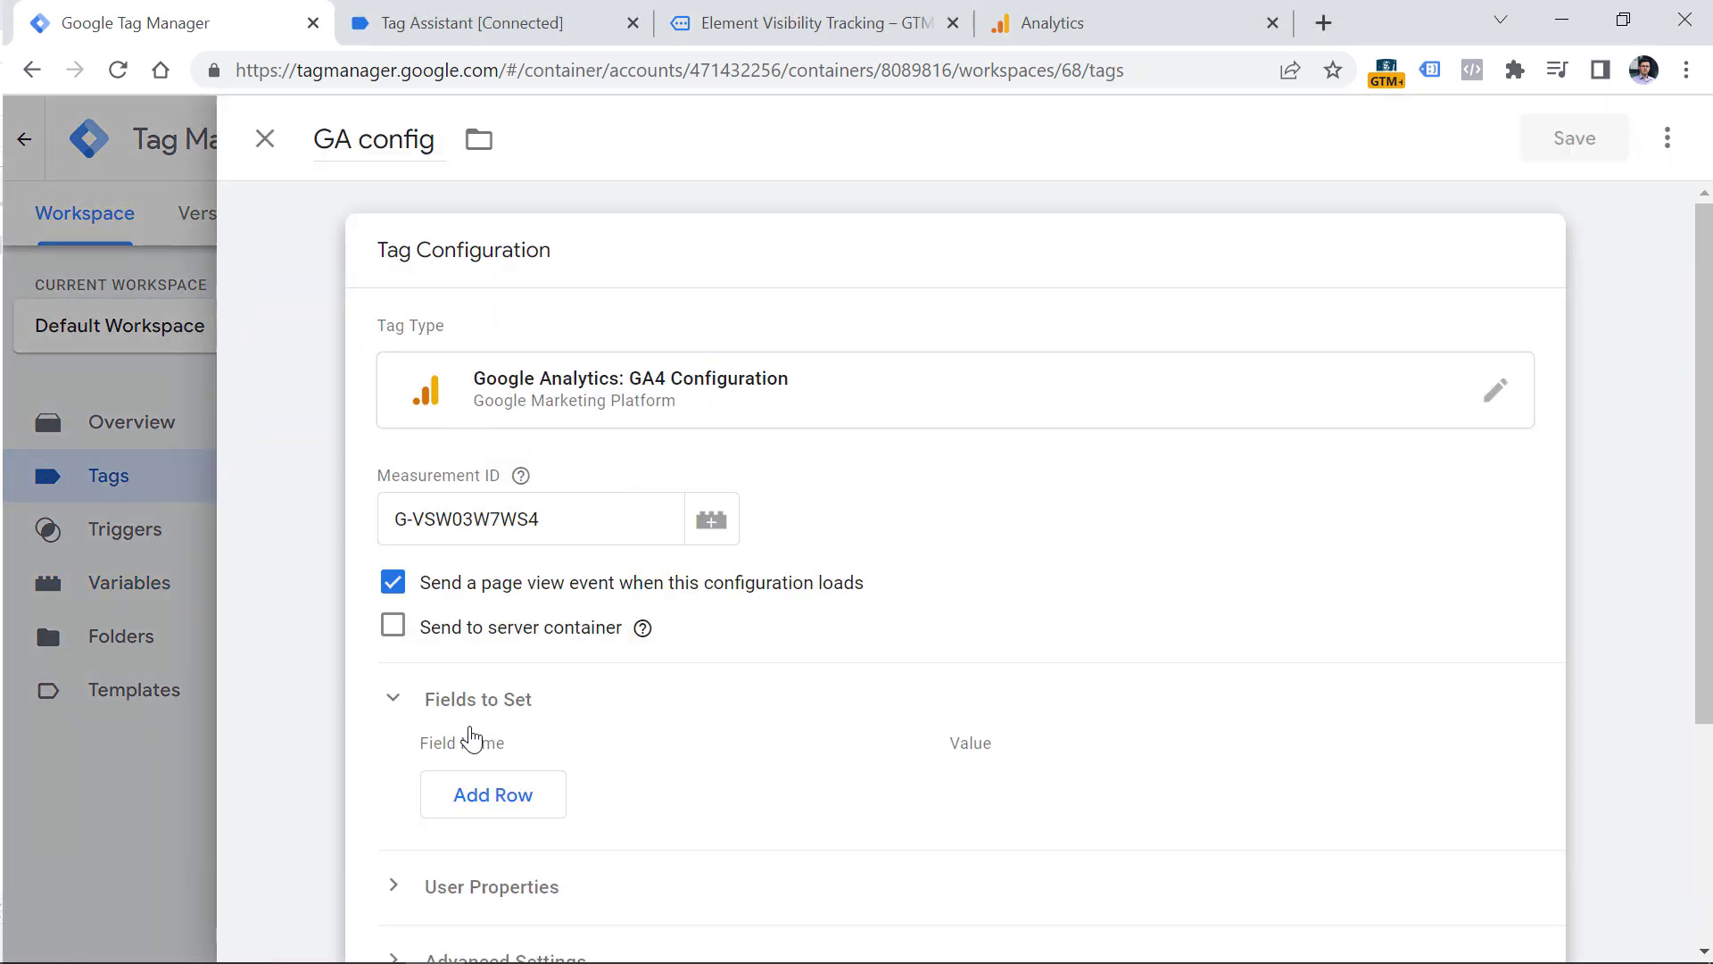
click(494, 804)
text(word_count)
click(1064, 773)
click(1428, 790)
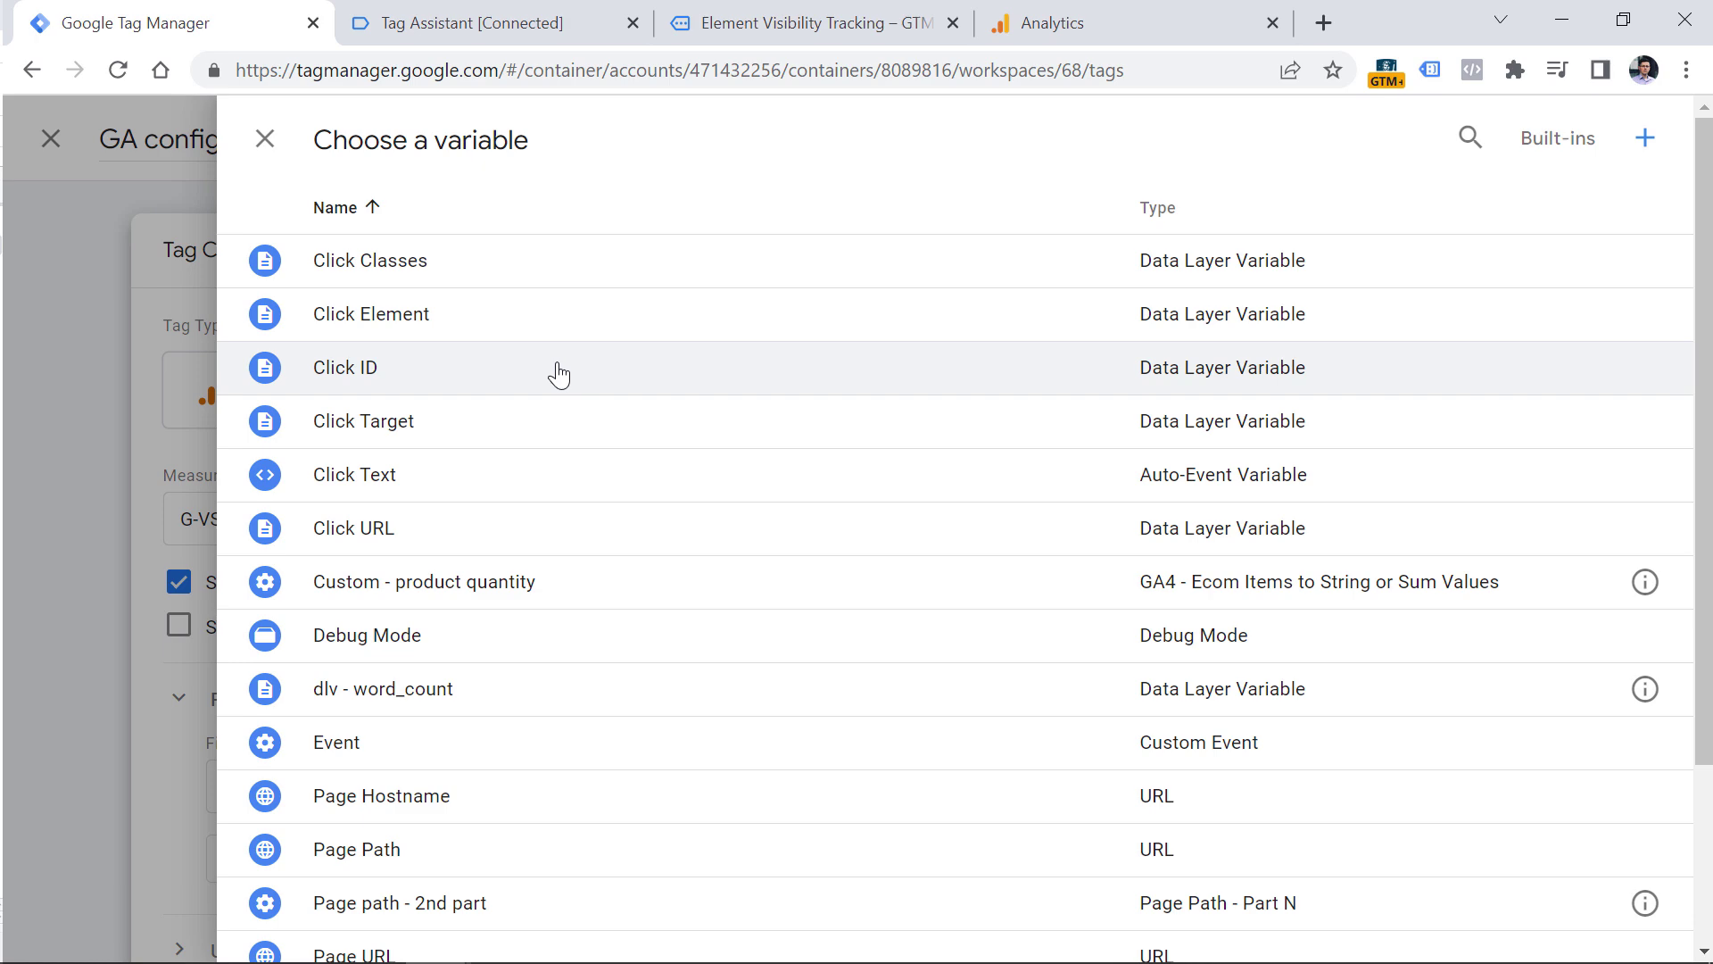
scroll(559, 373, down, 3)
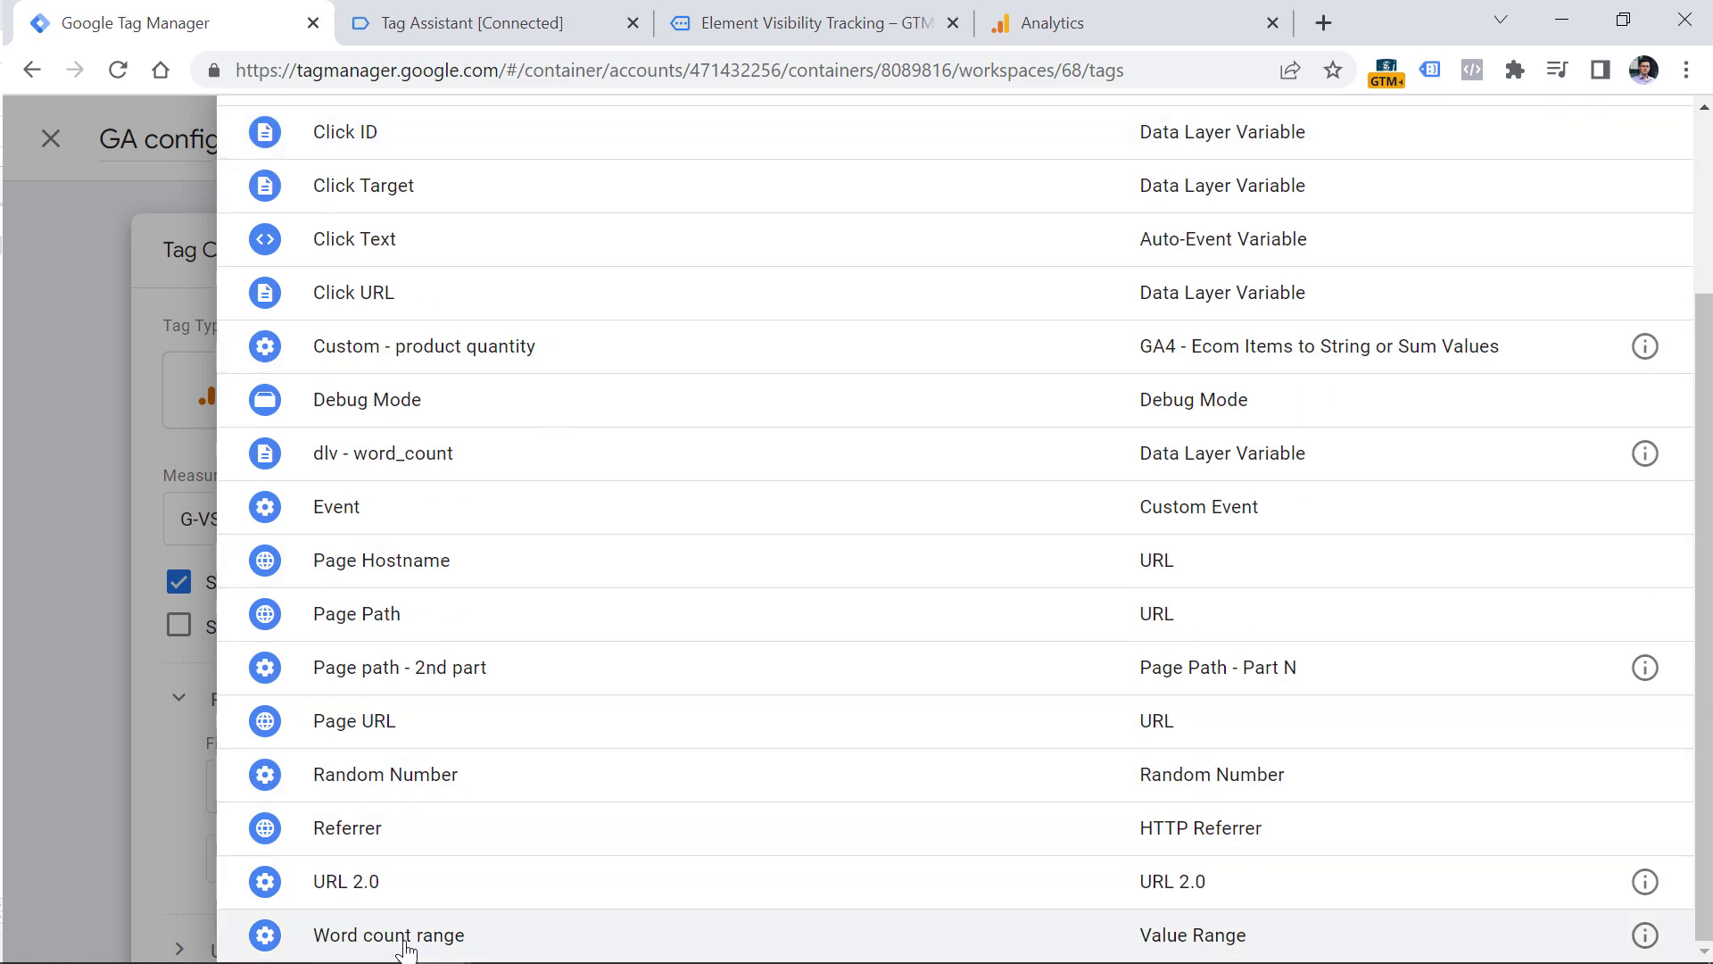
click(407, 937)
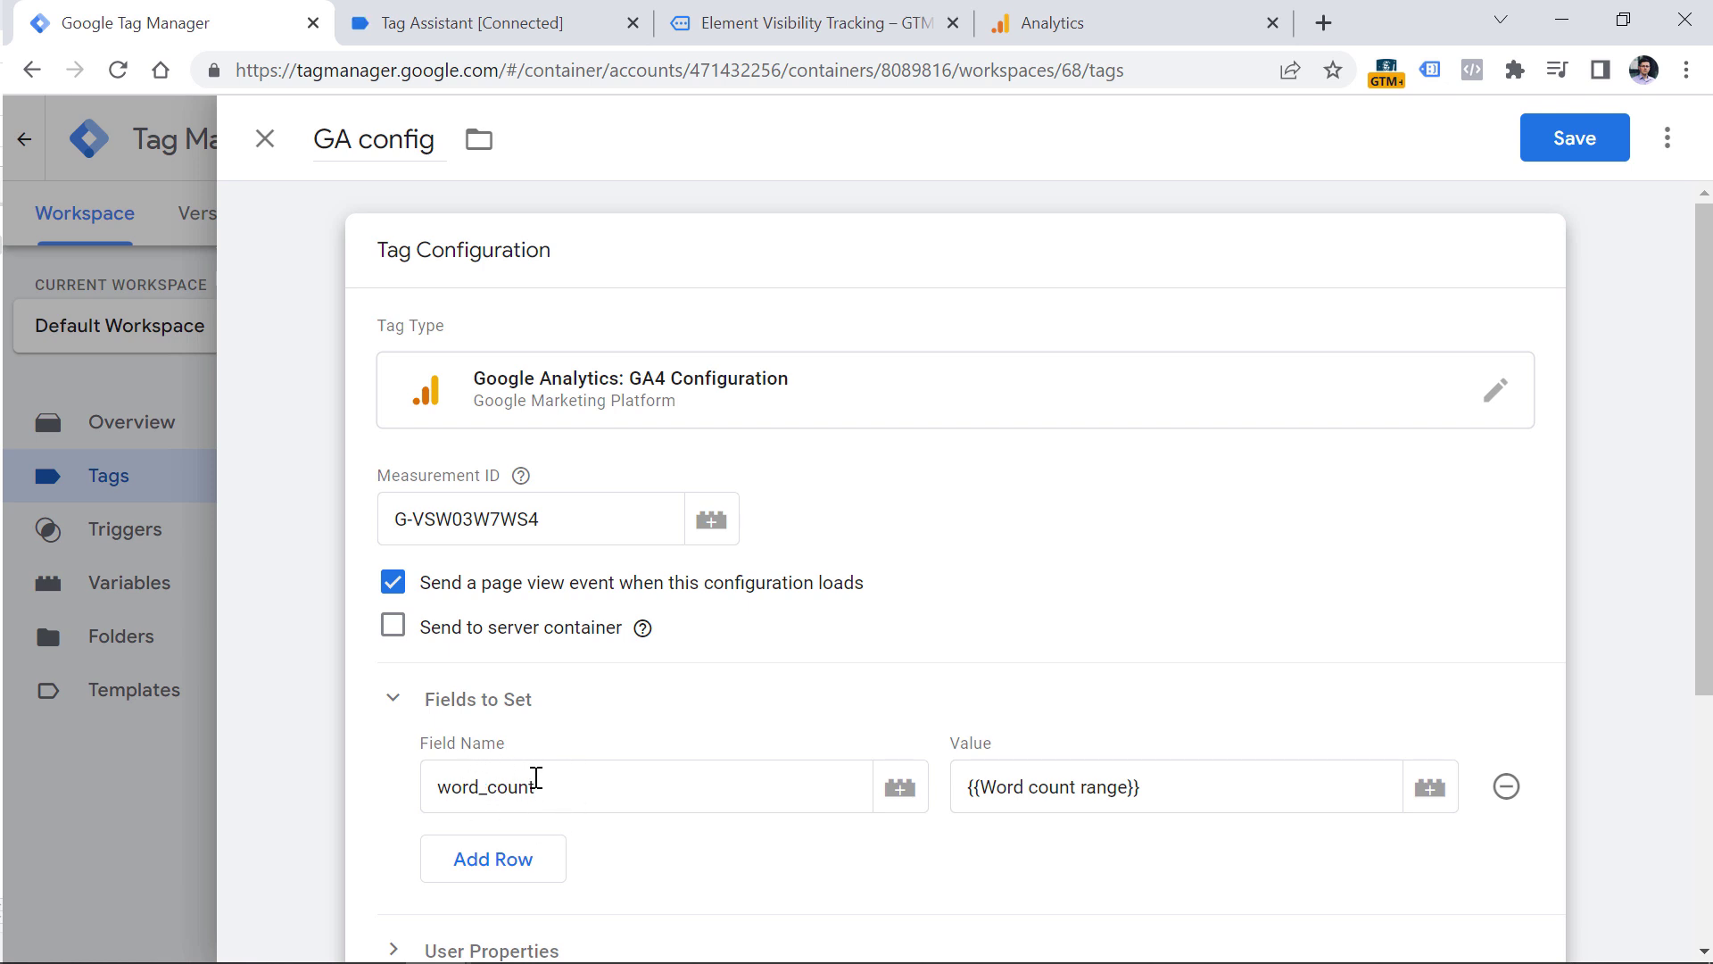
drag(535, 776, 417, 792)
click(642, 628)
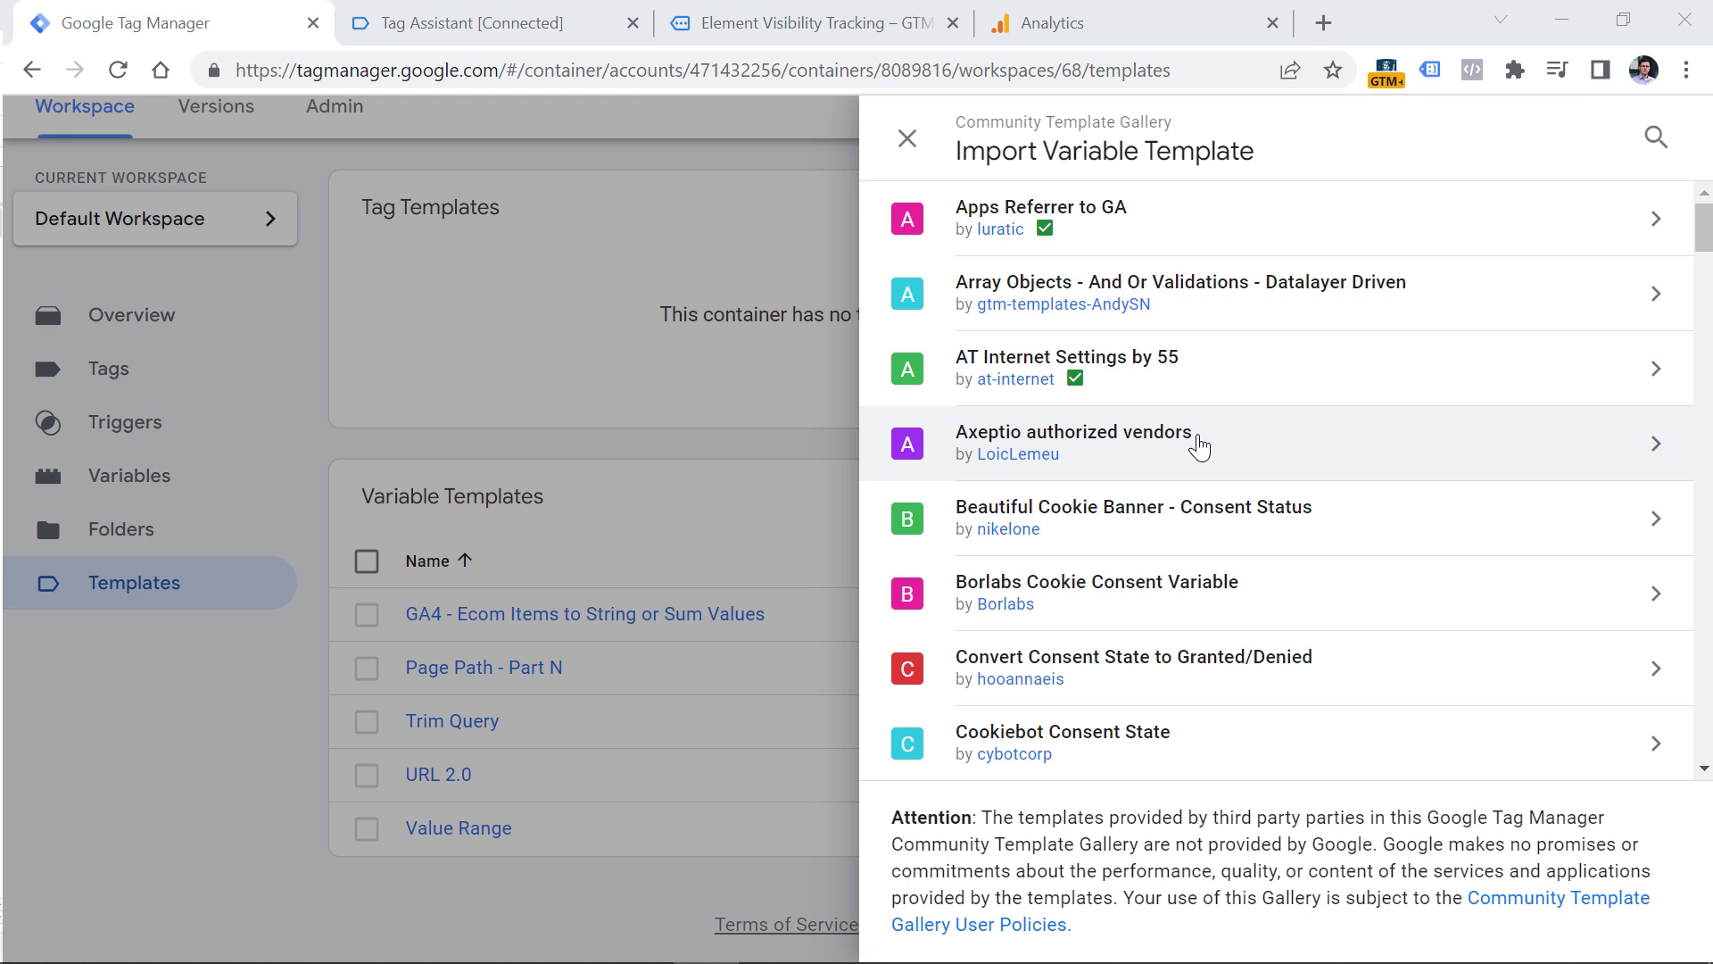
Step: Search the variable template gallery for "multiple", "time conver" and "regex" in turn
click(1657, 137)
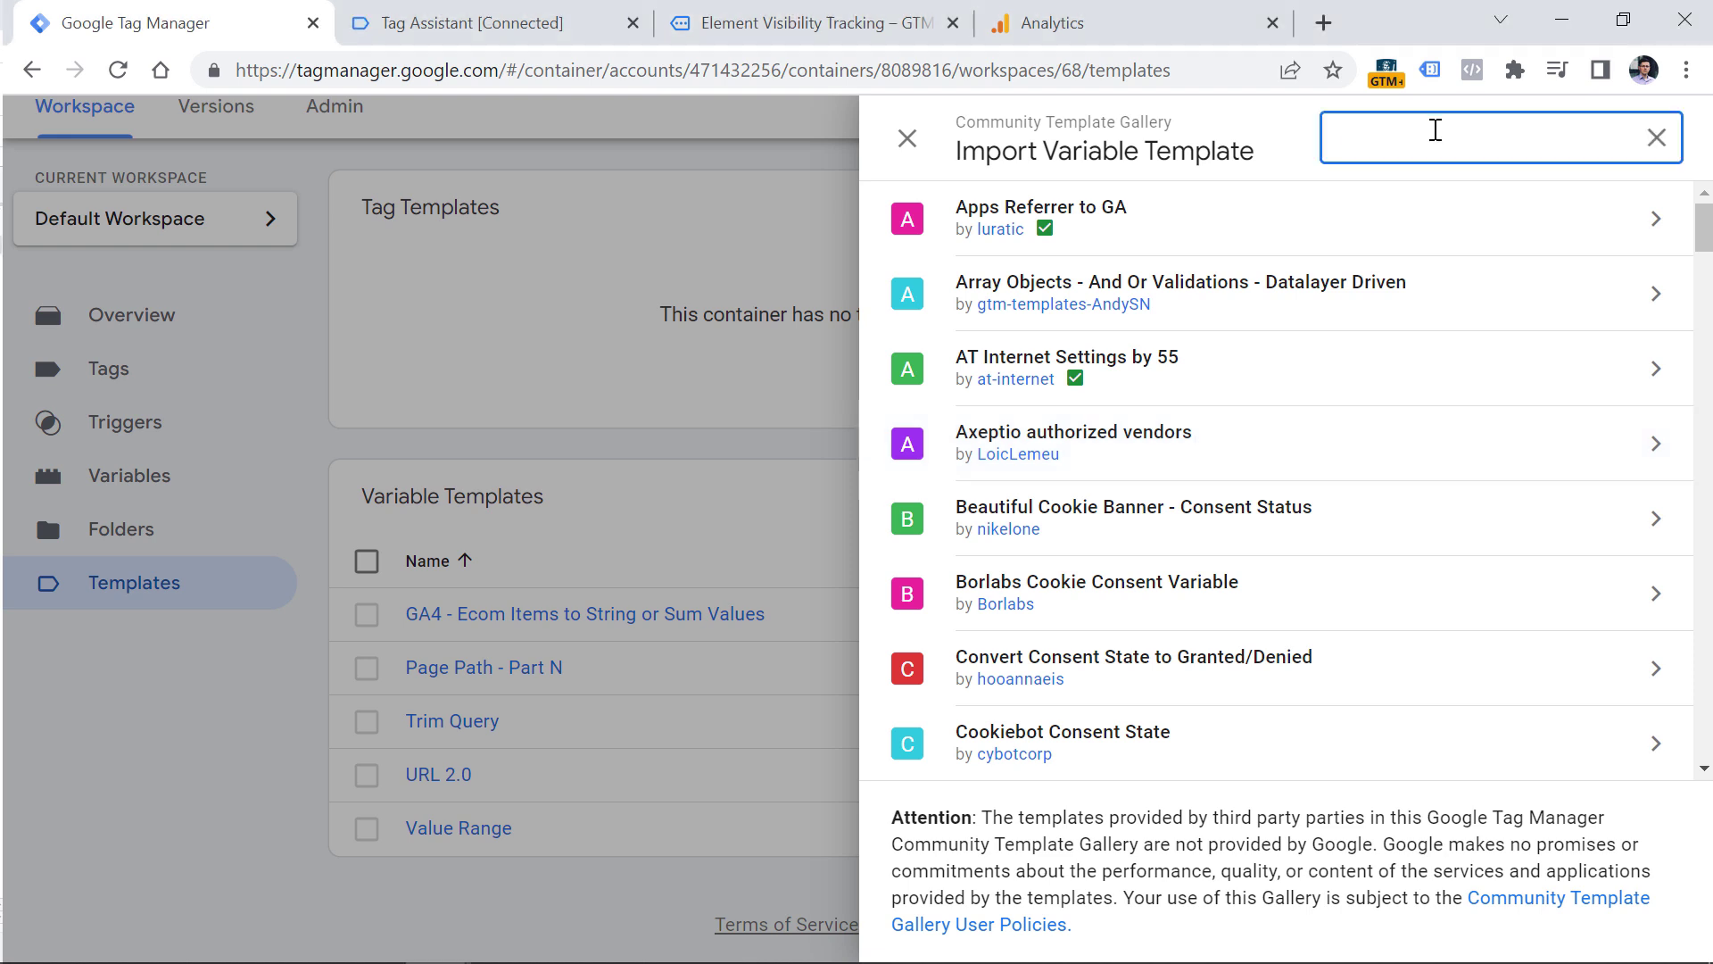
text(multiple)
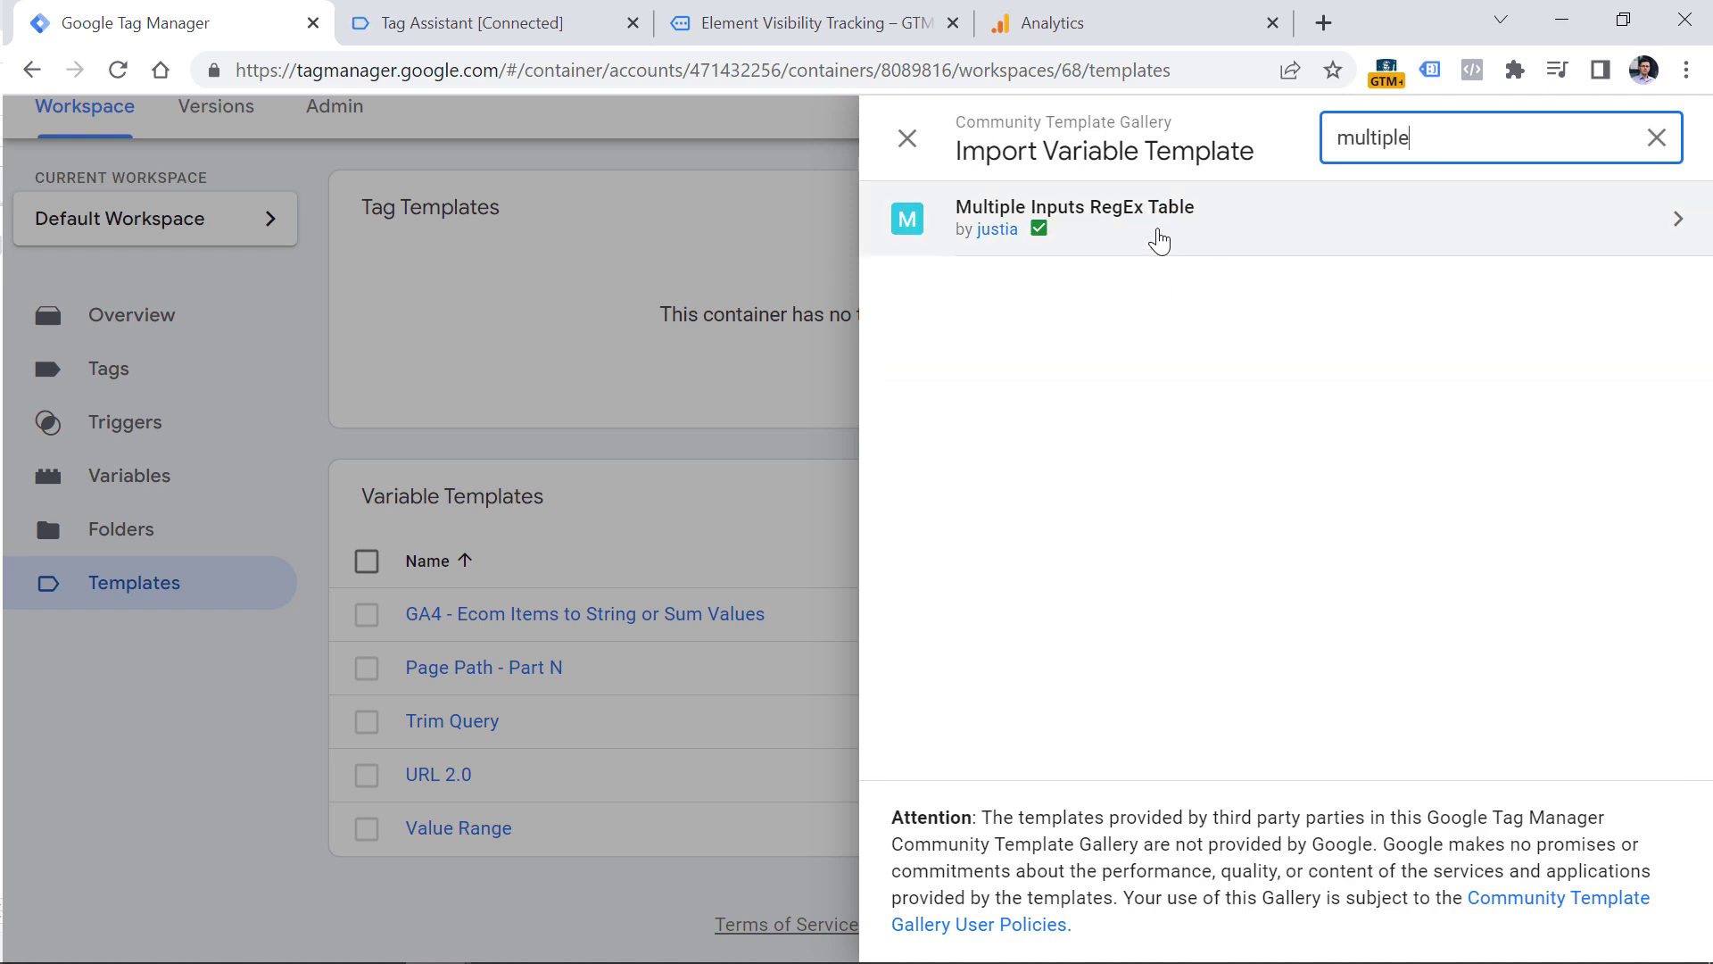
triple_click(1436, 137)
key(BackSpace)
text(time conver)
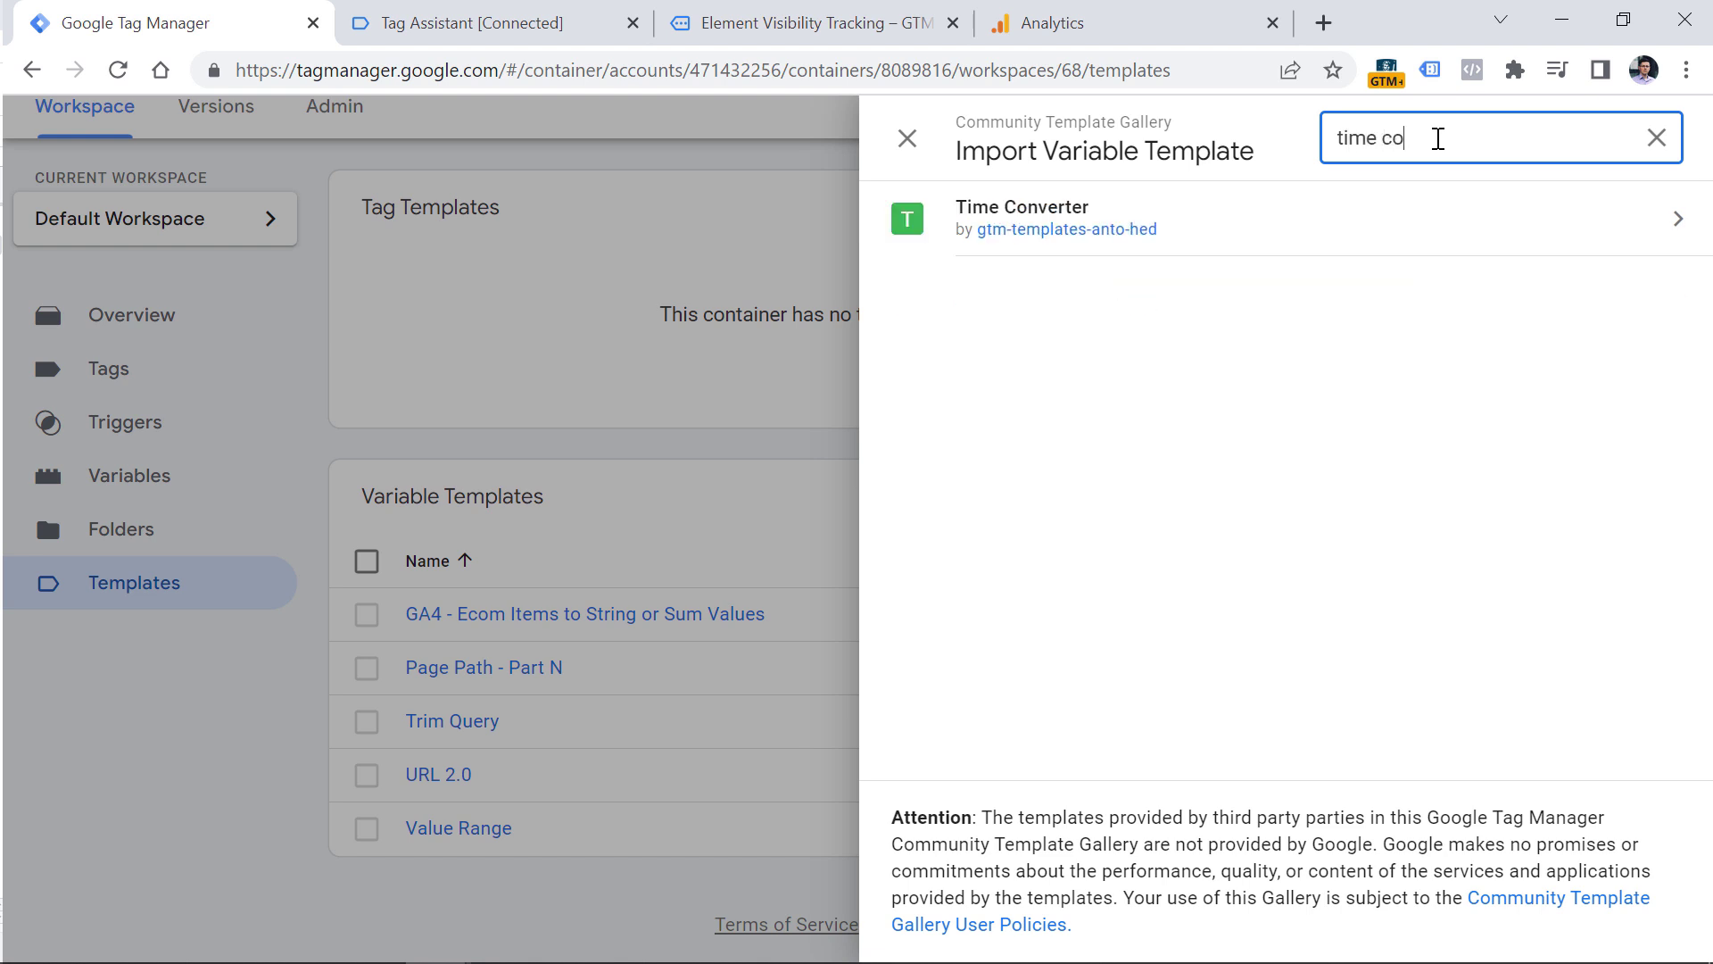
triple_click(1437, 138)
text(regex)
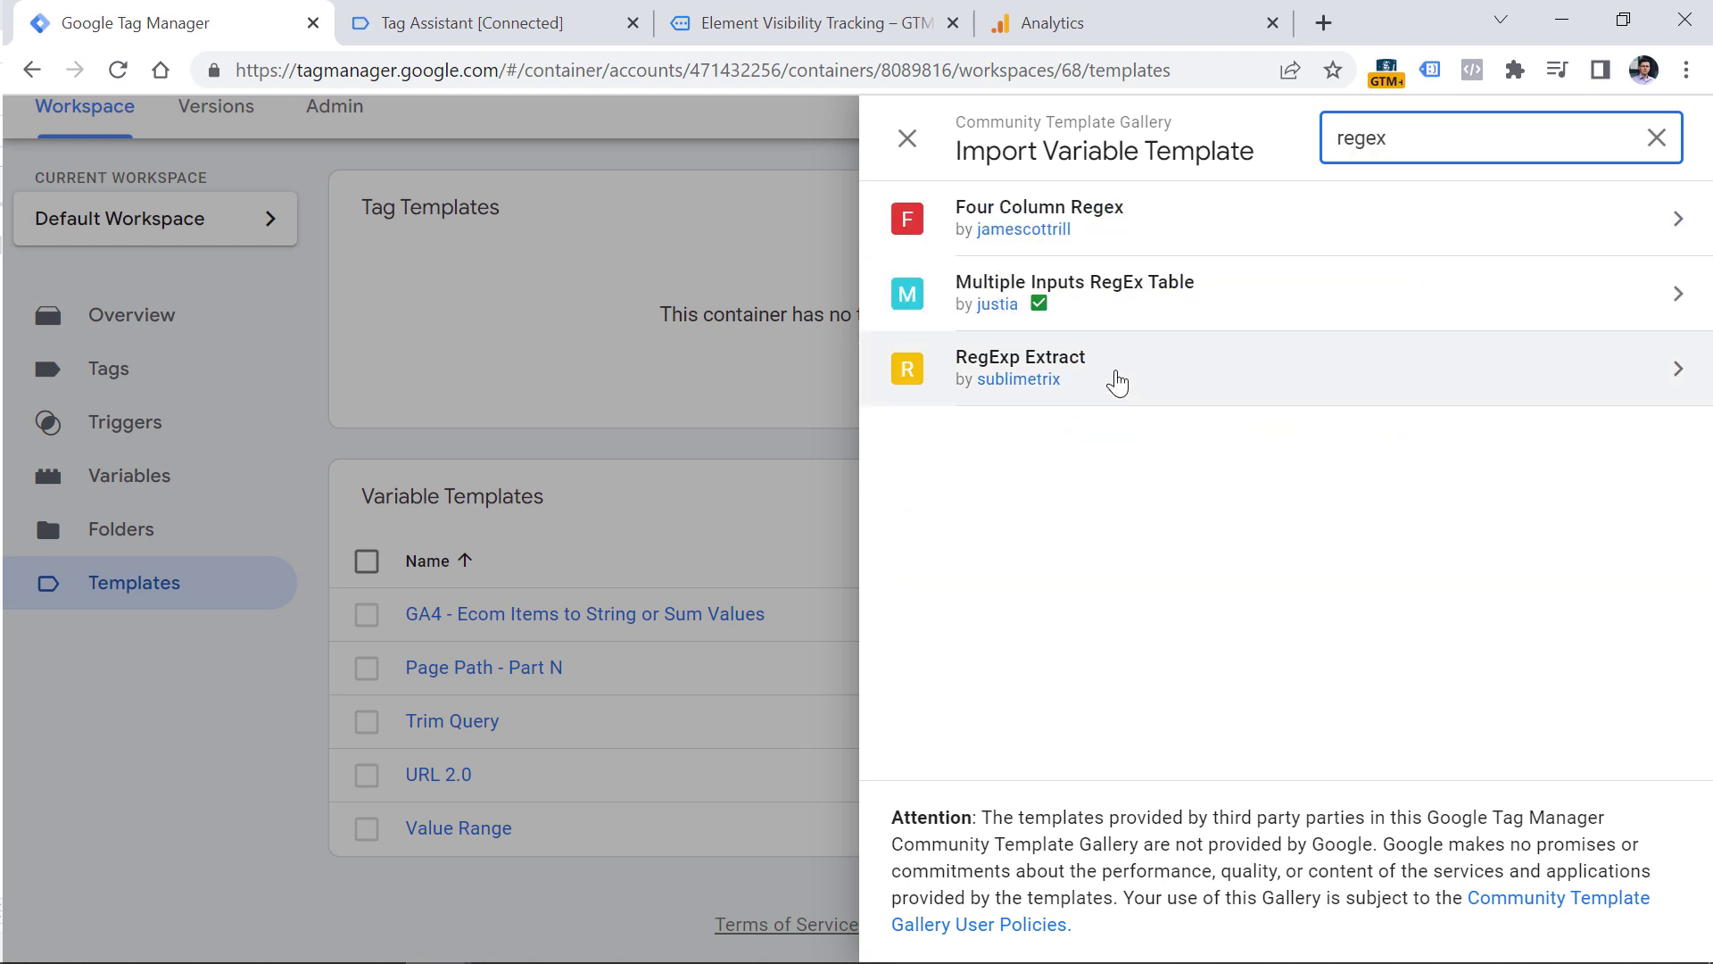
Step: Search the gallery for "local stora", open the Local Storage Checker template's details and look through to its links
triple_click(1495, 134)
key(BackSpace)
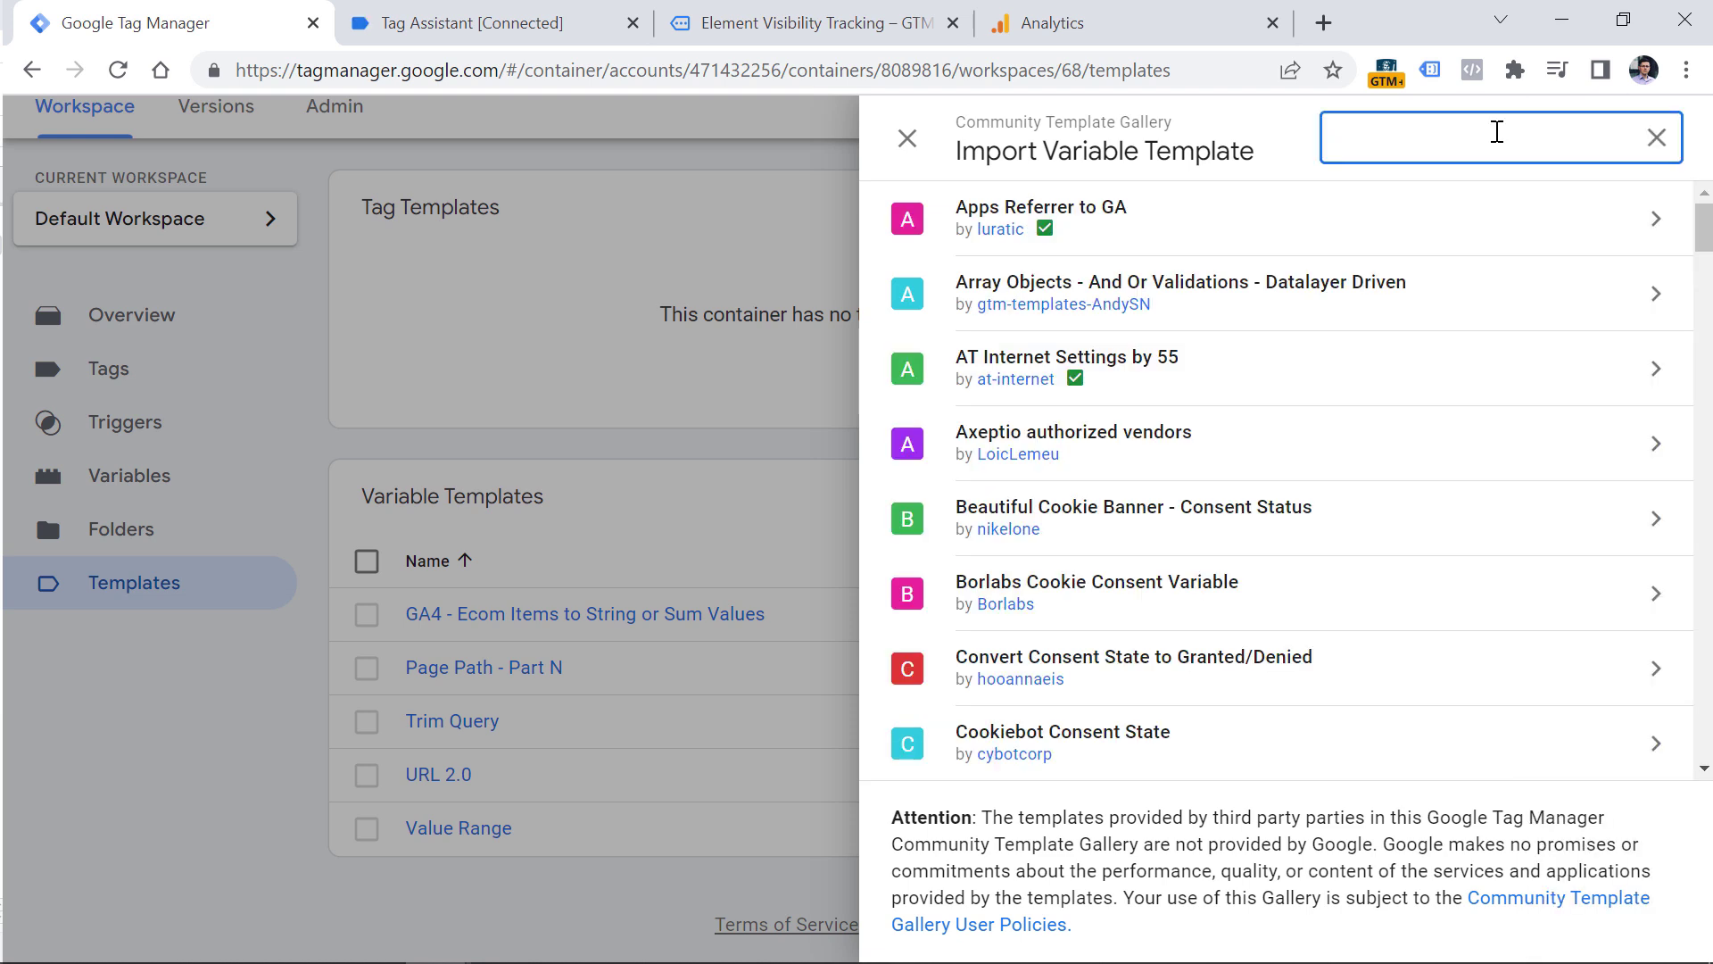
text(local stora)
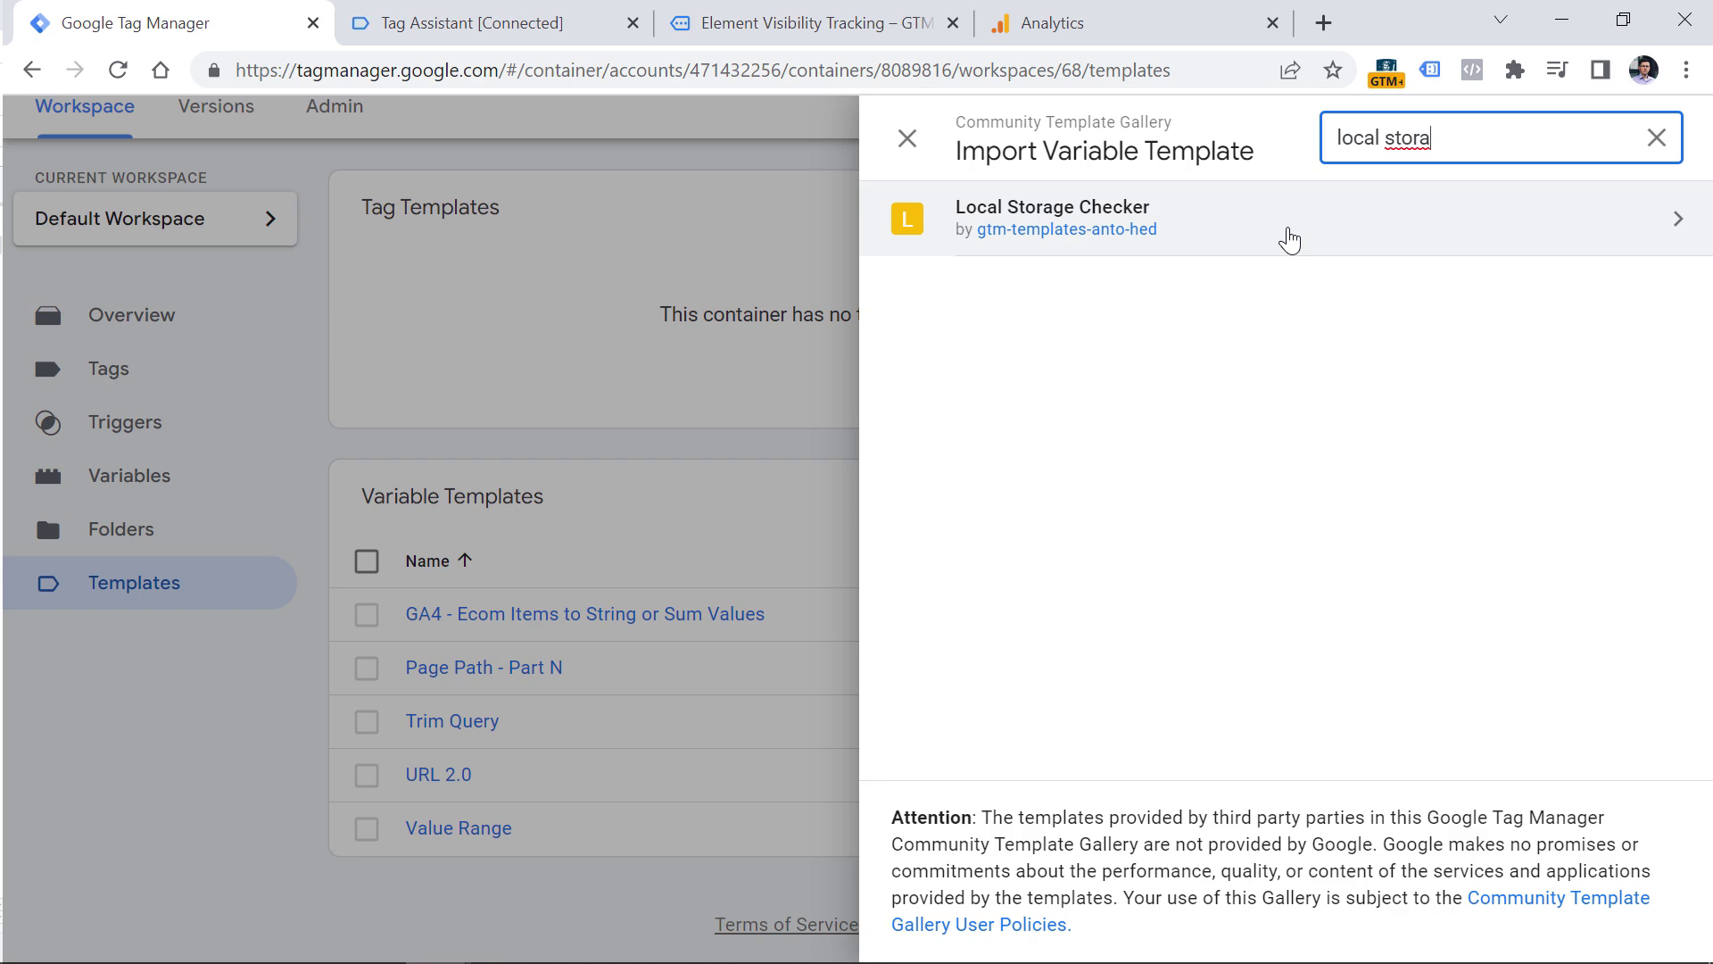
click(1321, 221)
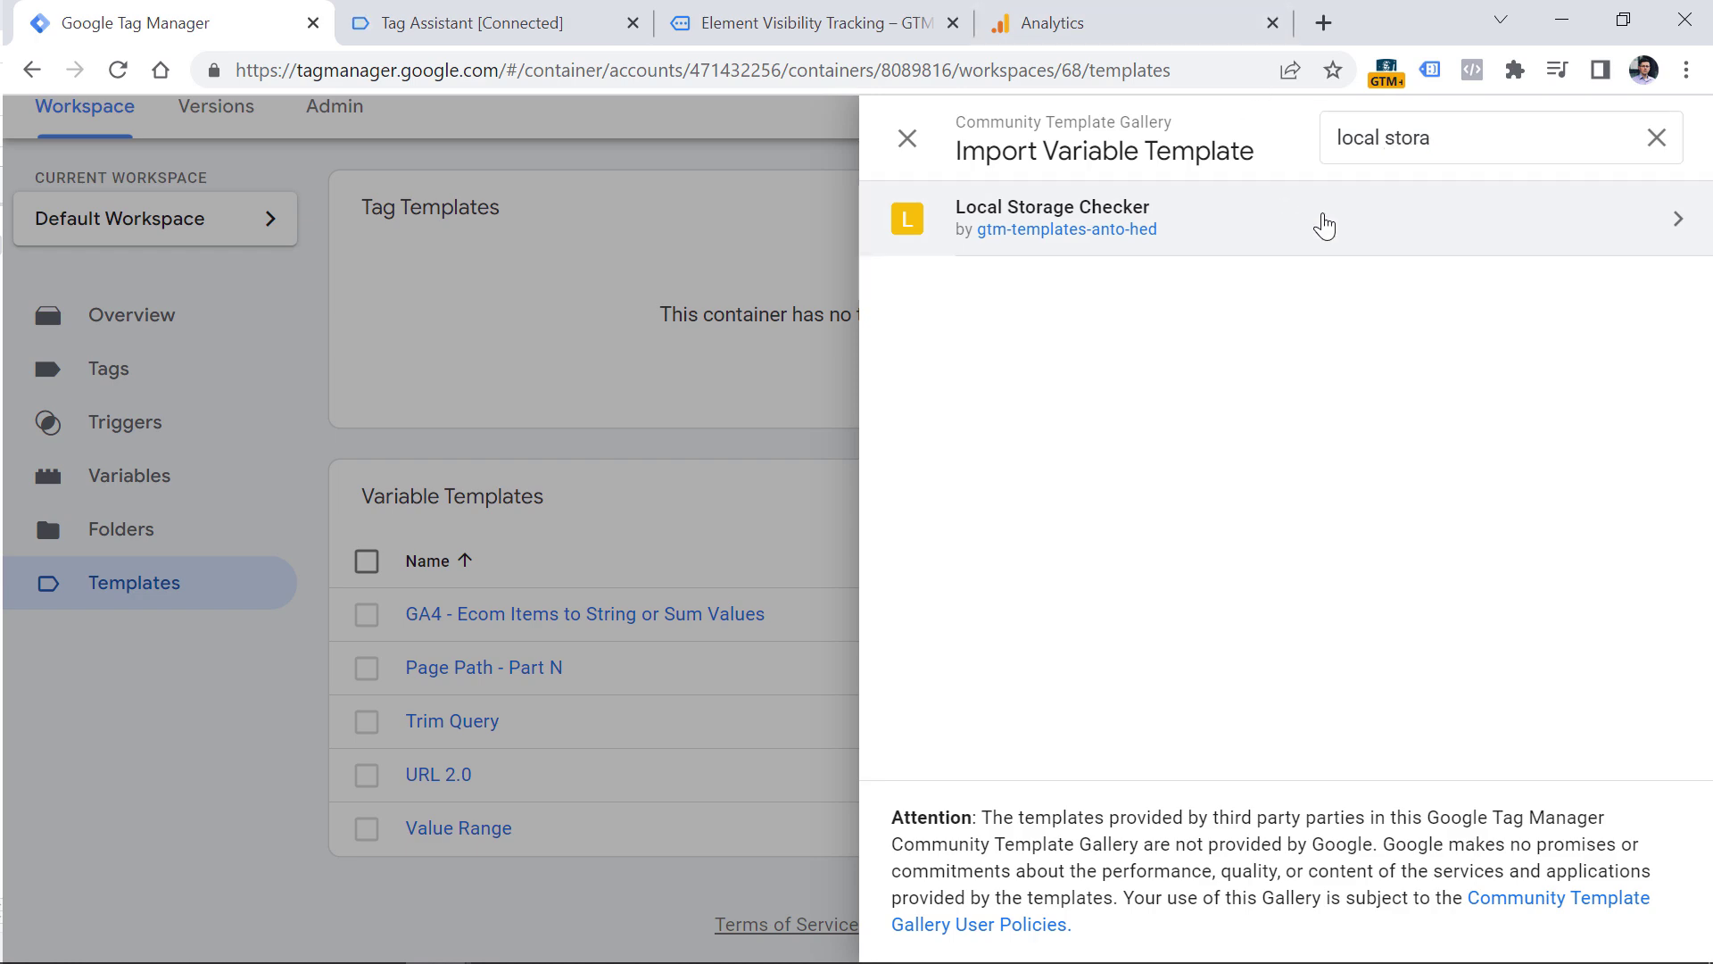
scroll(1071, 437, down, 5)
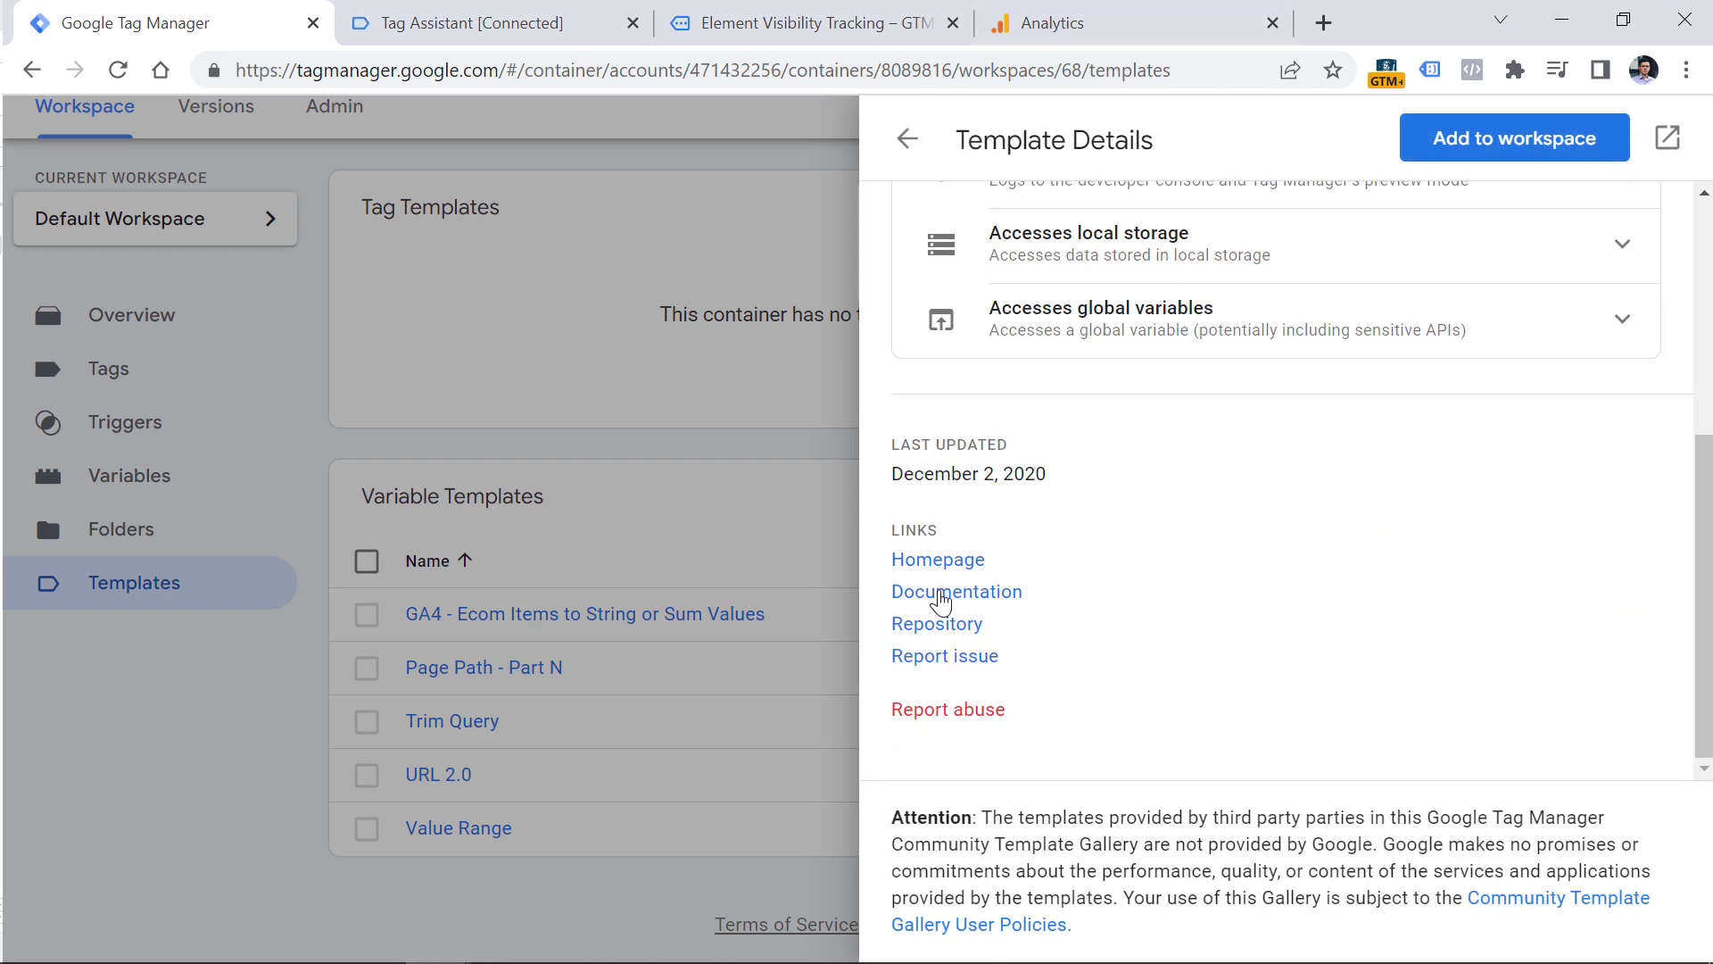